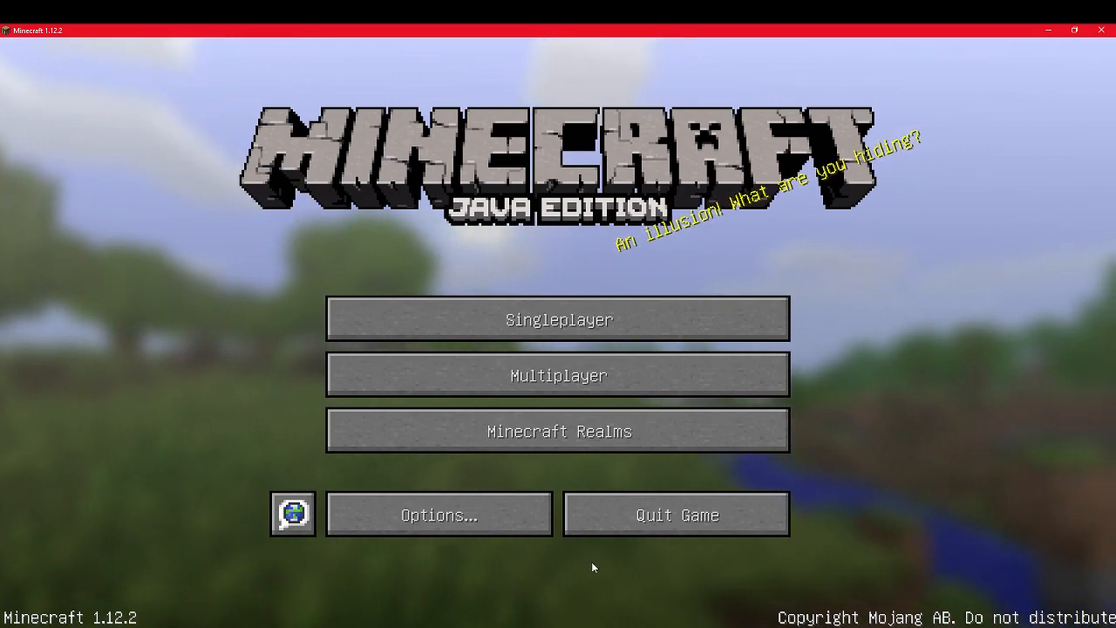
# Step: Open the singleplayer world that contains the tower build
pyautogui.click(614, 319)
pyautogui.click(290, 153)
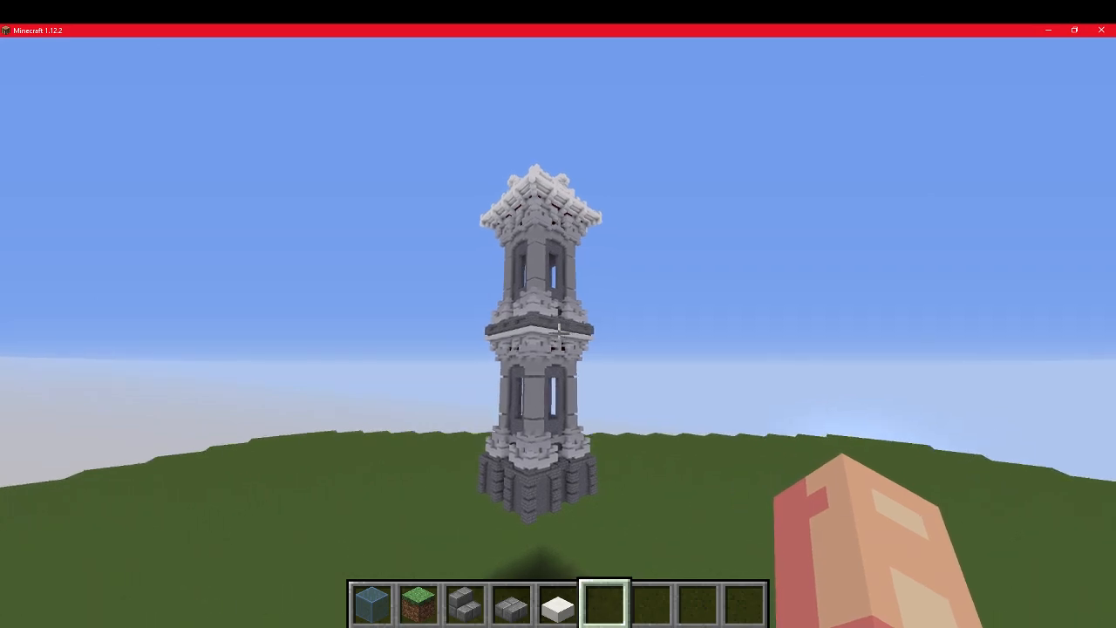
# Step: Search Windows for Krita, pin Krita (x64) to the taskbar, and return to the Minecraft world
pyautogui.press('t')
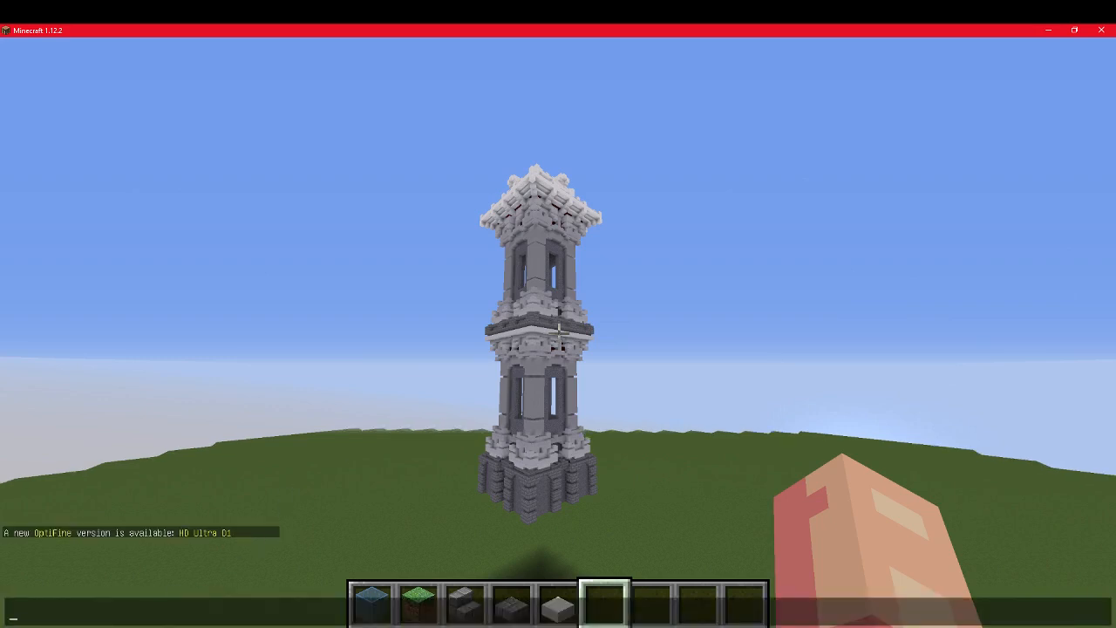
pyautogui.press('super+s')
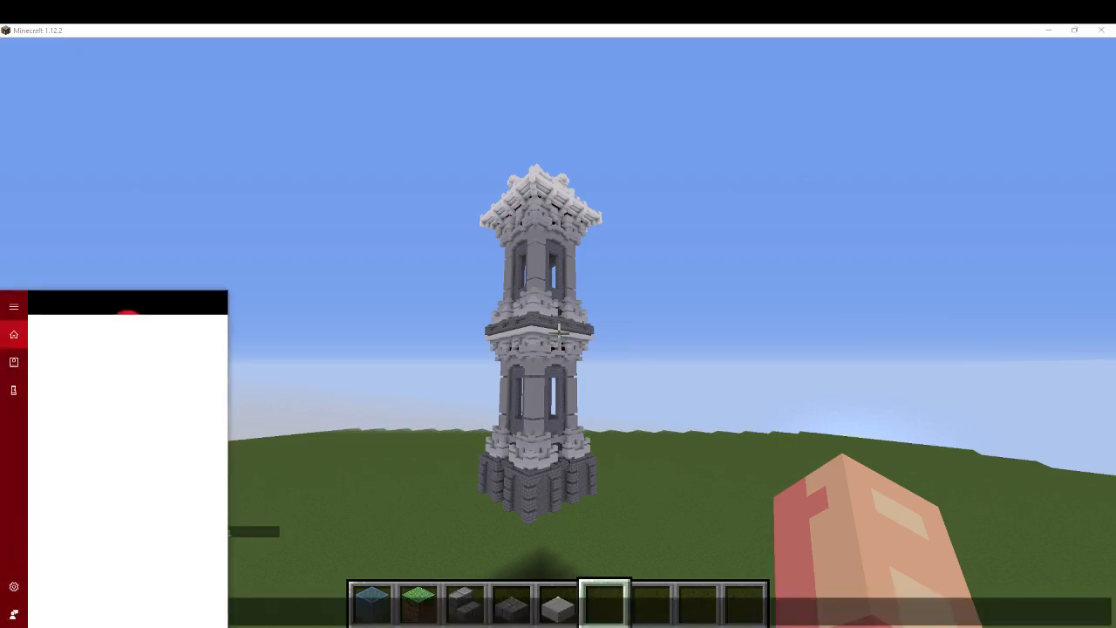
pyautogui.rightClick(96, 353)
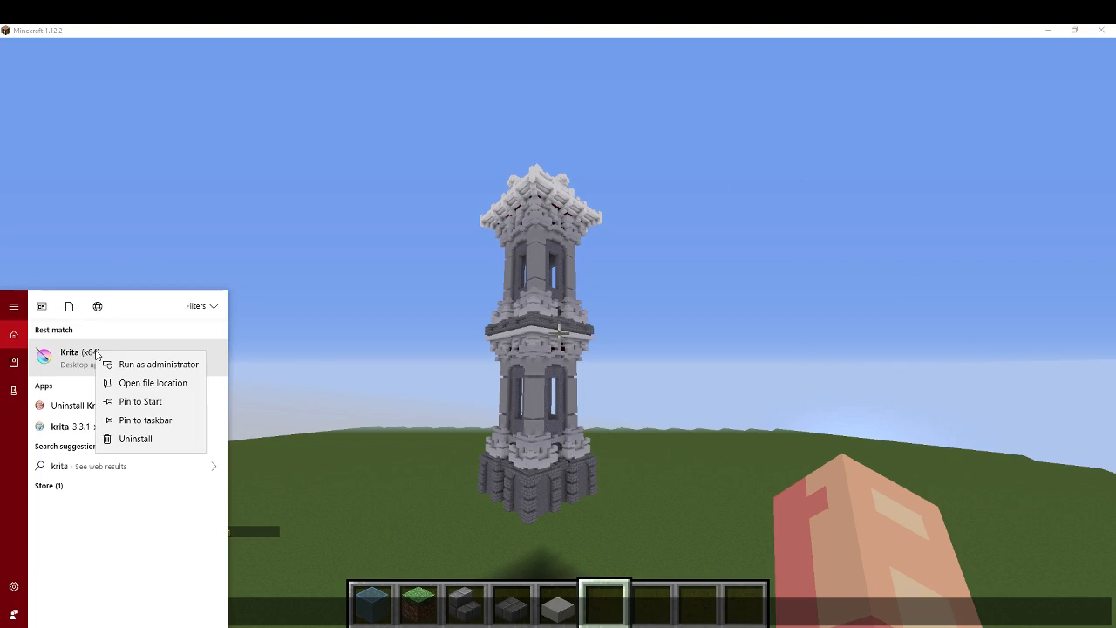
pyautogui.click(162, 420)
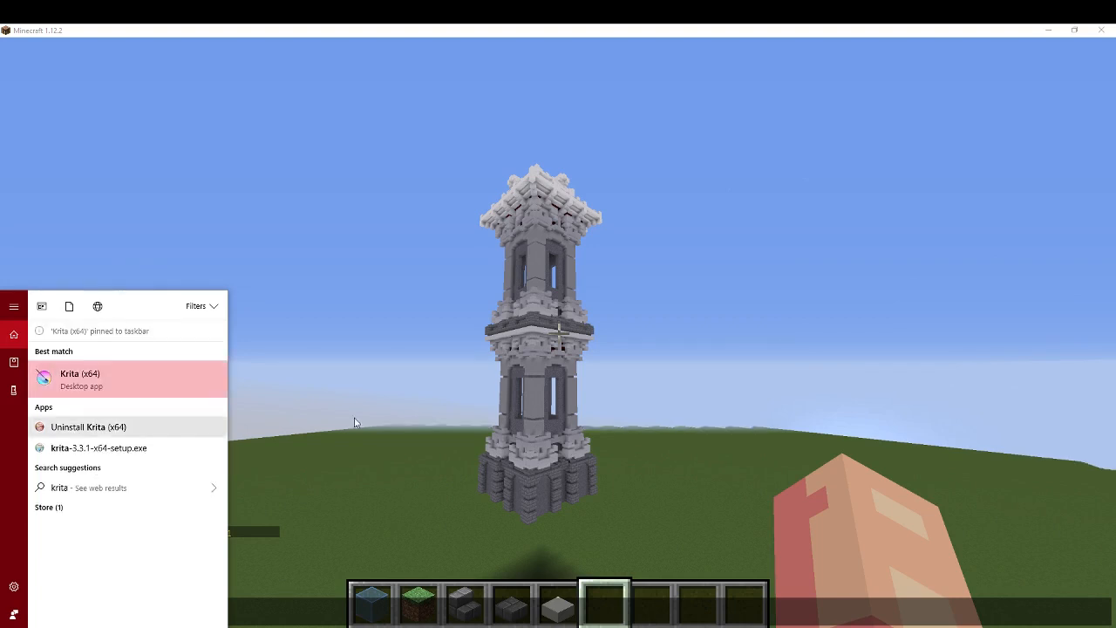
pyautogui.click(478, 460)
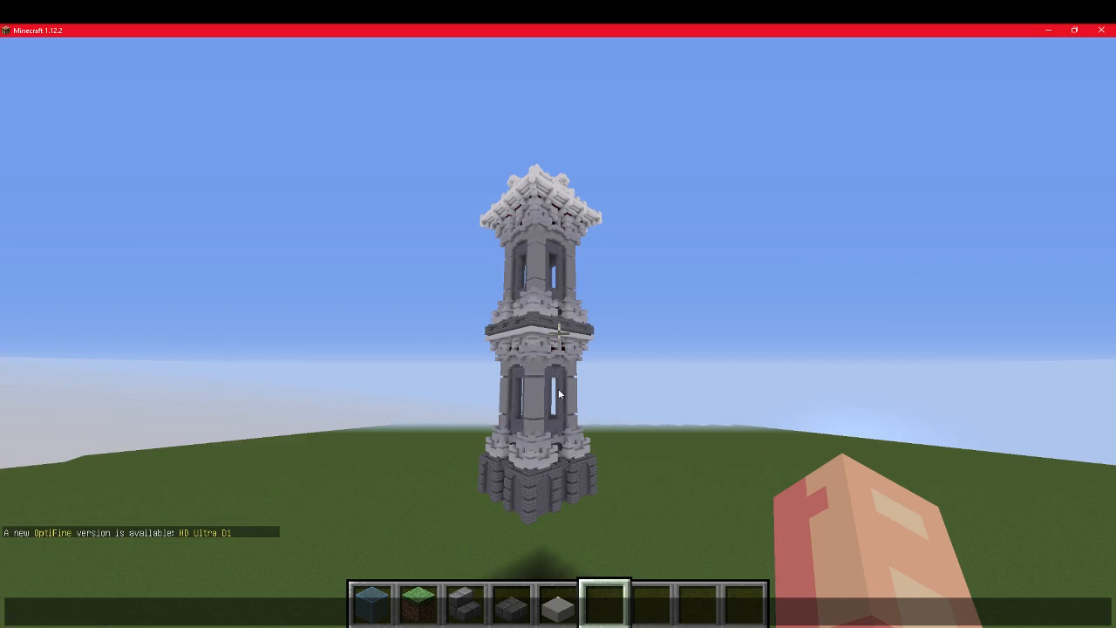
pyautogui.press('Escape')
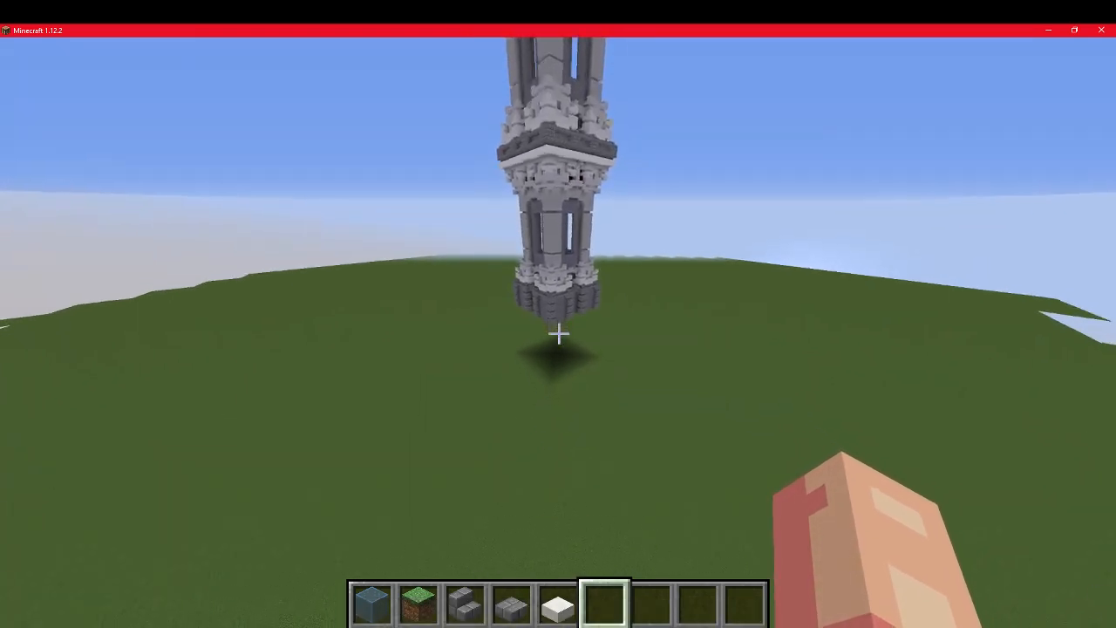
# Step: Fly around the tower to view it from several sides and heights, and save and quit the world to the title screen
pyautogui.press('w')
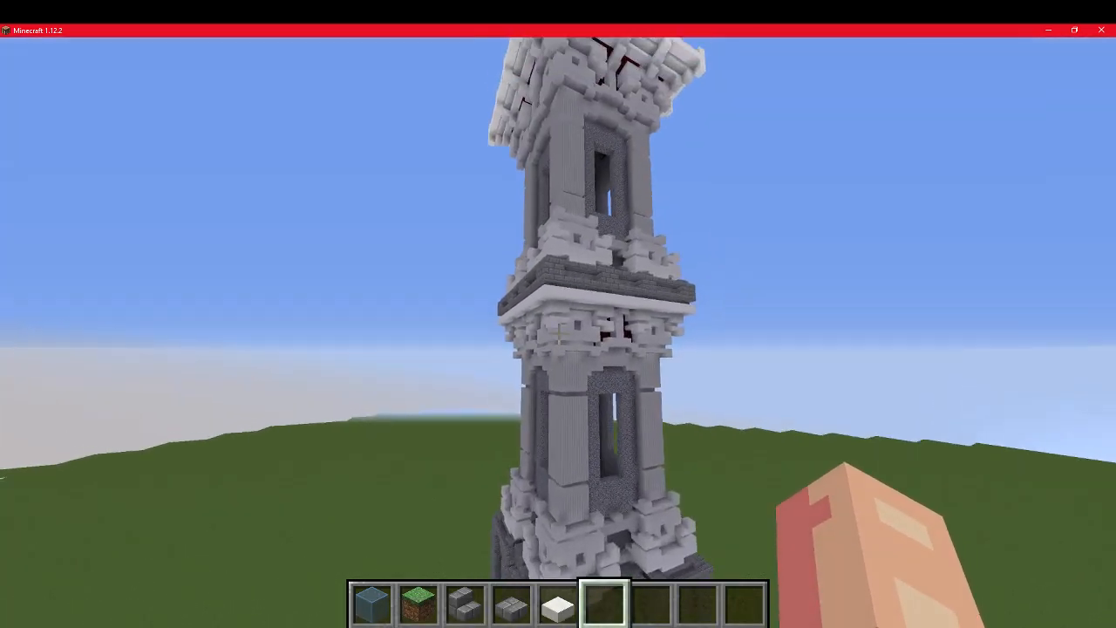
pyautogui.press('d')
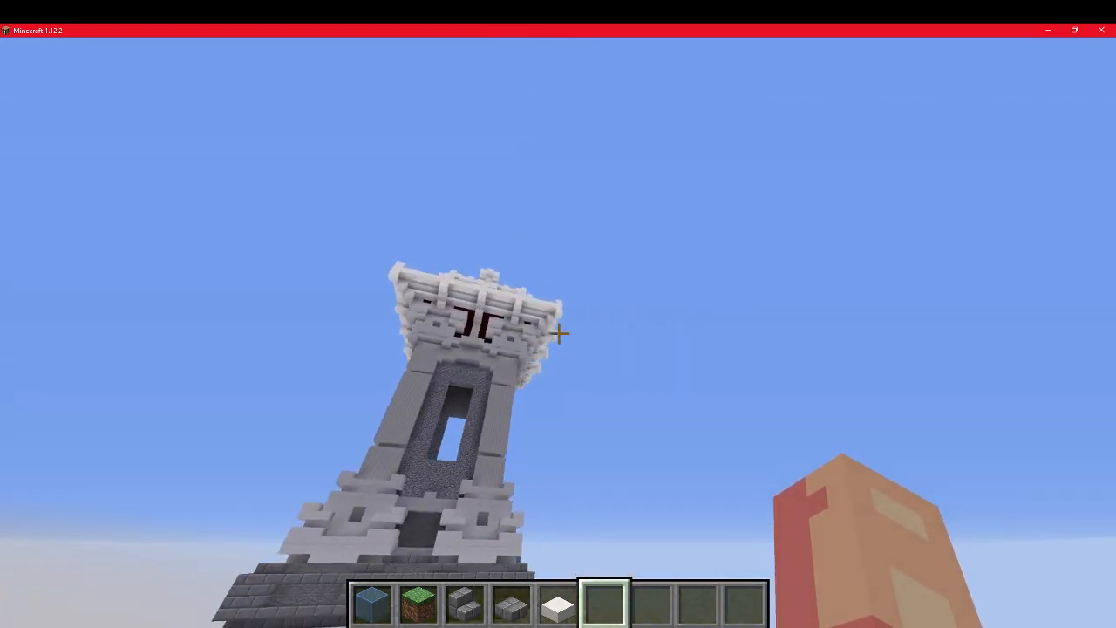
pyautogui.press('d')
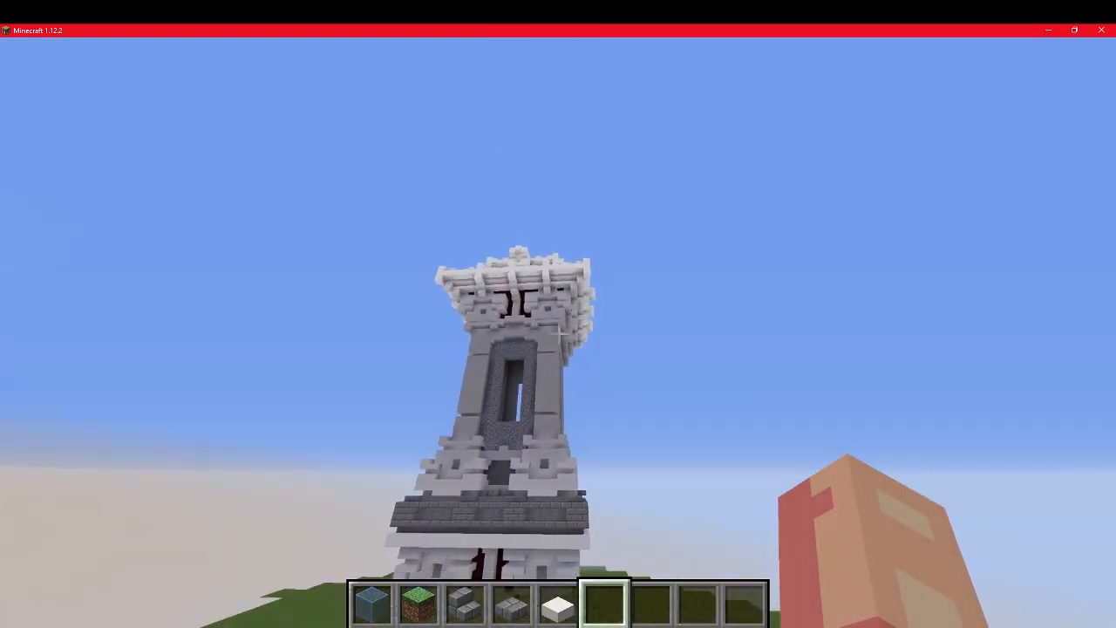
pyautogui.press('space')
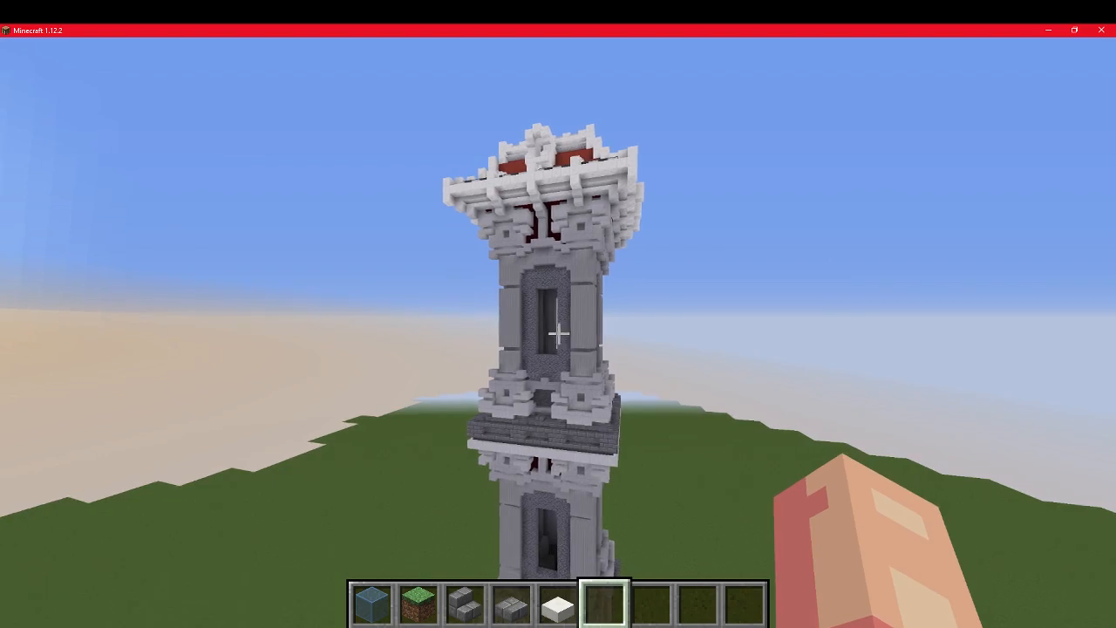
pyautogui.press('a')
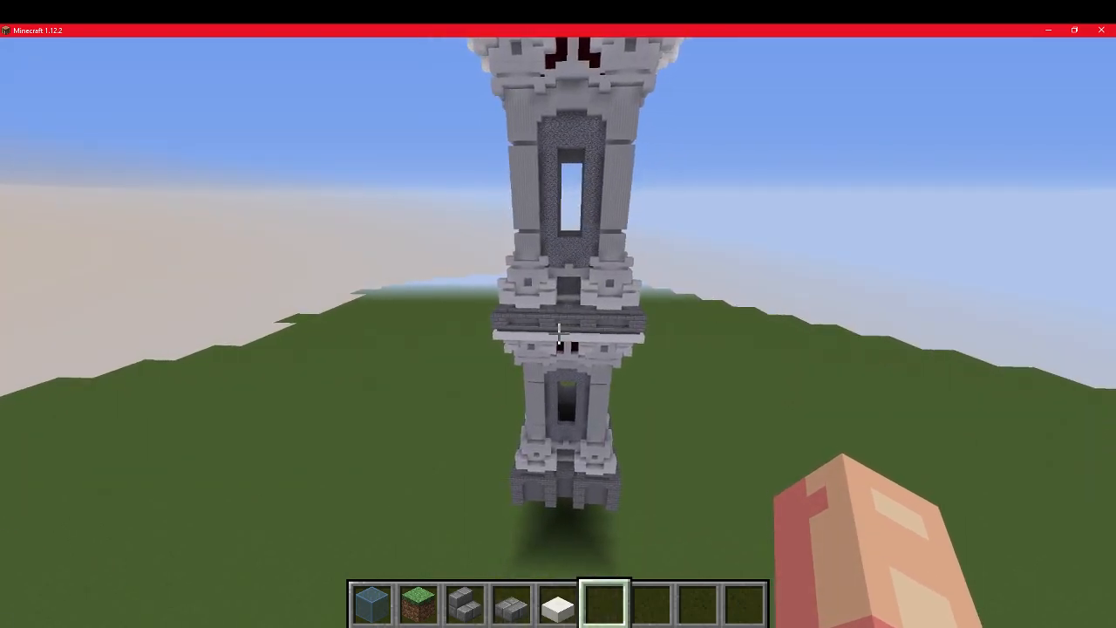
pyautogui.press('Escape')
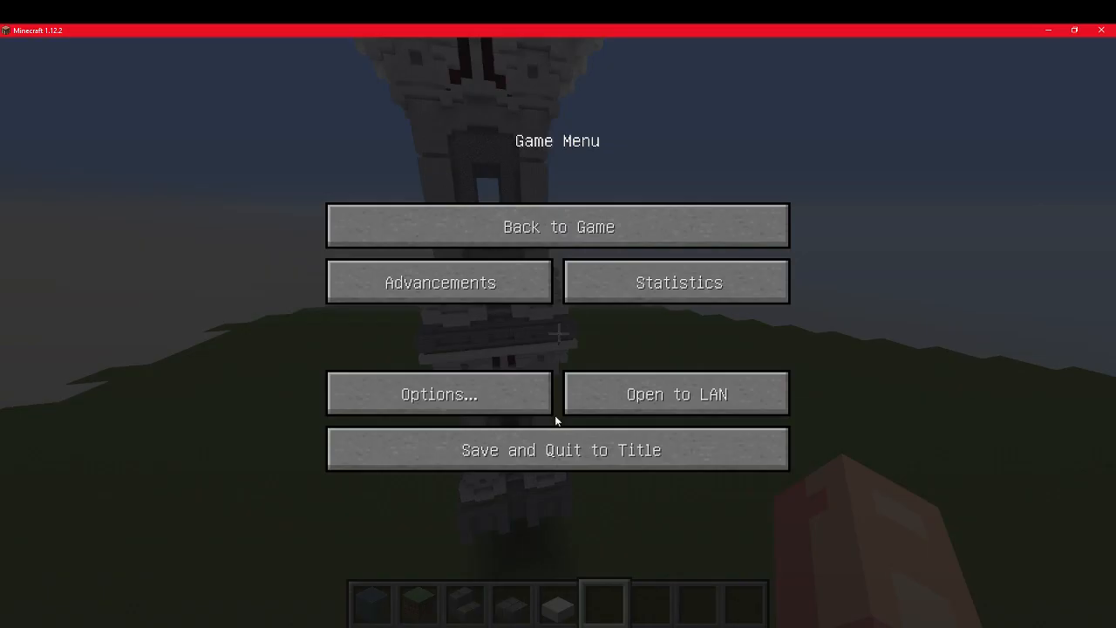
pyautogui.click(544, 446)
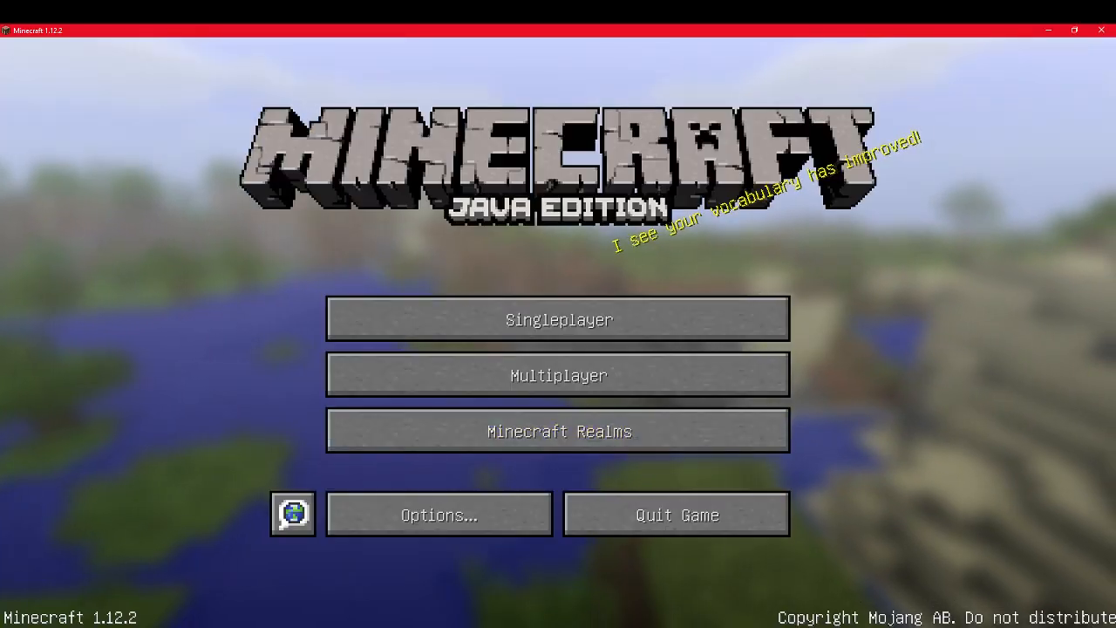
# Step: Switch to the Mcedit folder in File Explorer and open the inner mineways folder
pyautogui.click(312, 627)
pyautogui.click(437, 589)
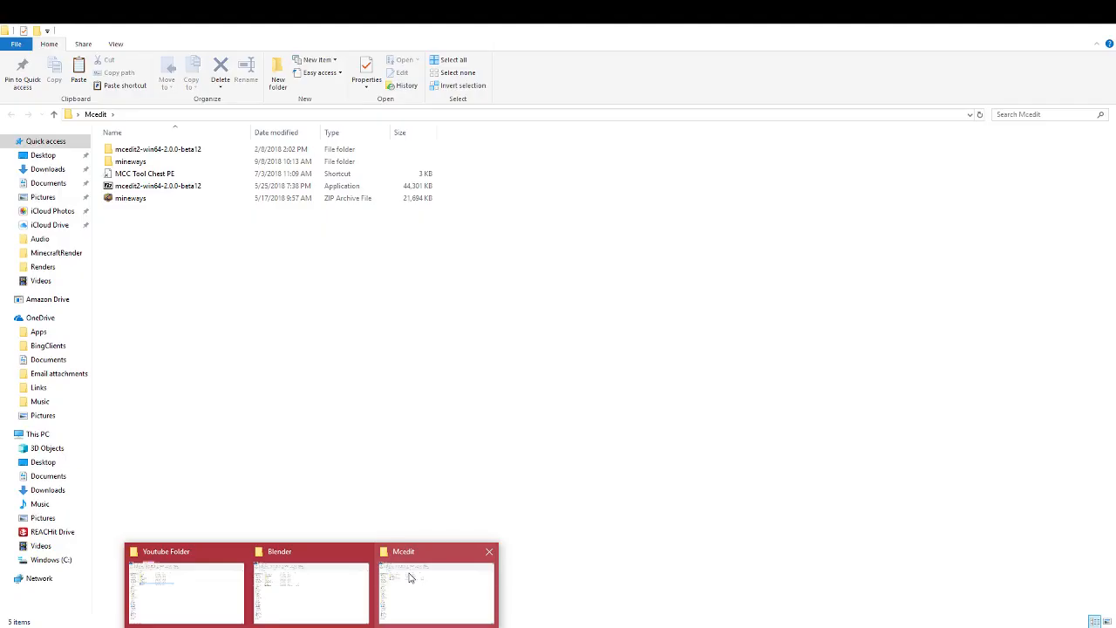
pyautogui.doubleClick(133, 161)
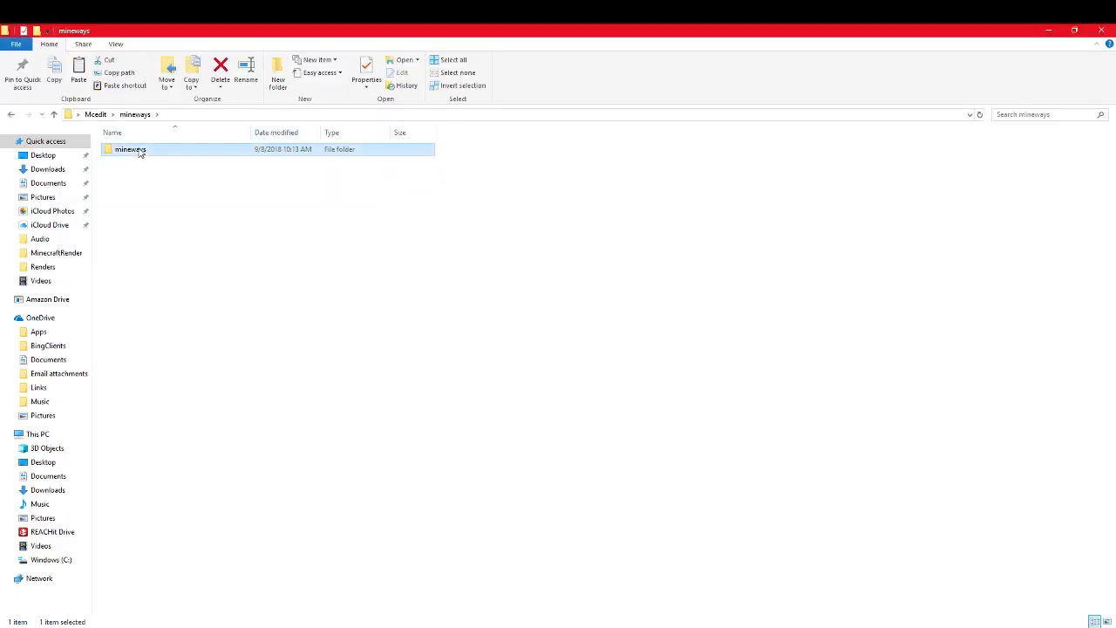
pyautogui.doubleClick(138, 152)
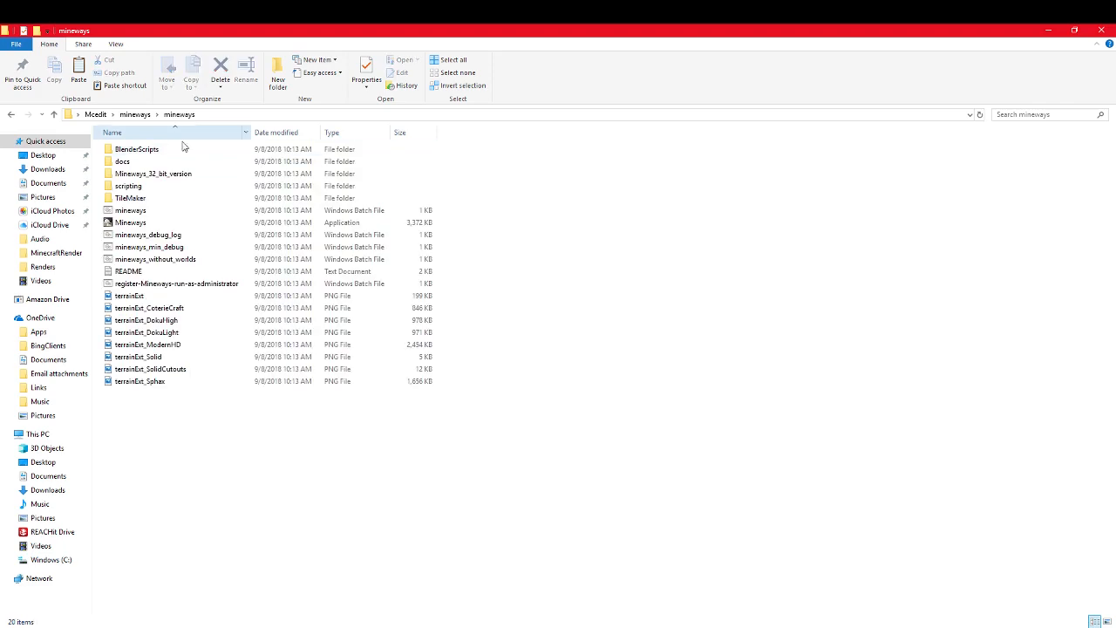
# Step: Launch Mineways from the mineways batch file, dismiss the warning, minimize the console and maximize the Mineways window
pyautogui.doubleClick(161, 211)
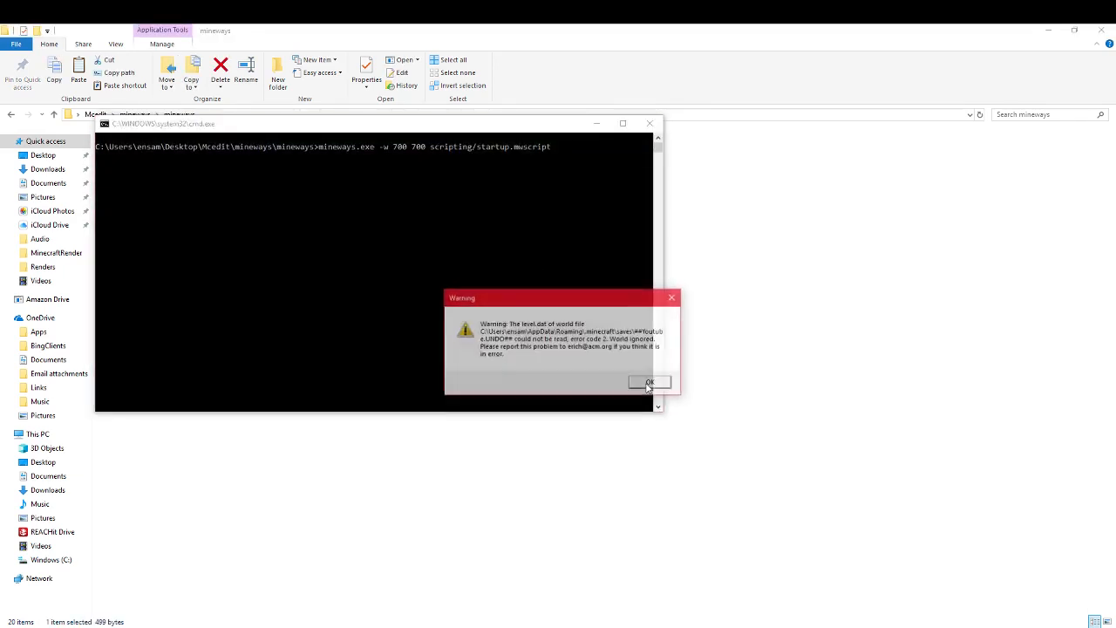
pyautogui.click(650, 384)
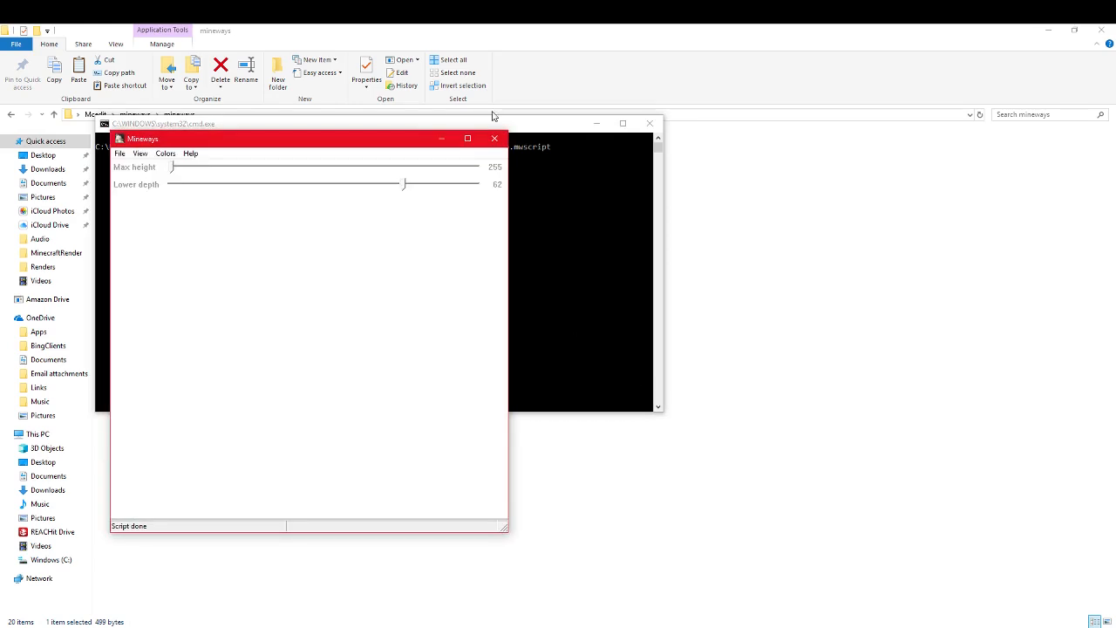
pyautogui.click(596, 124)
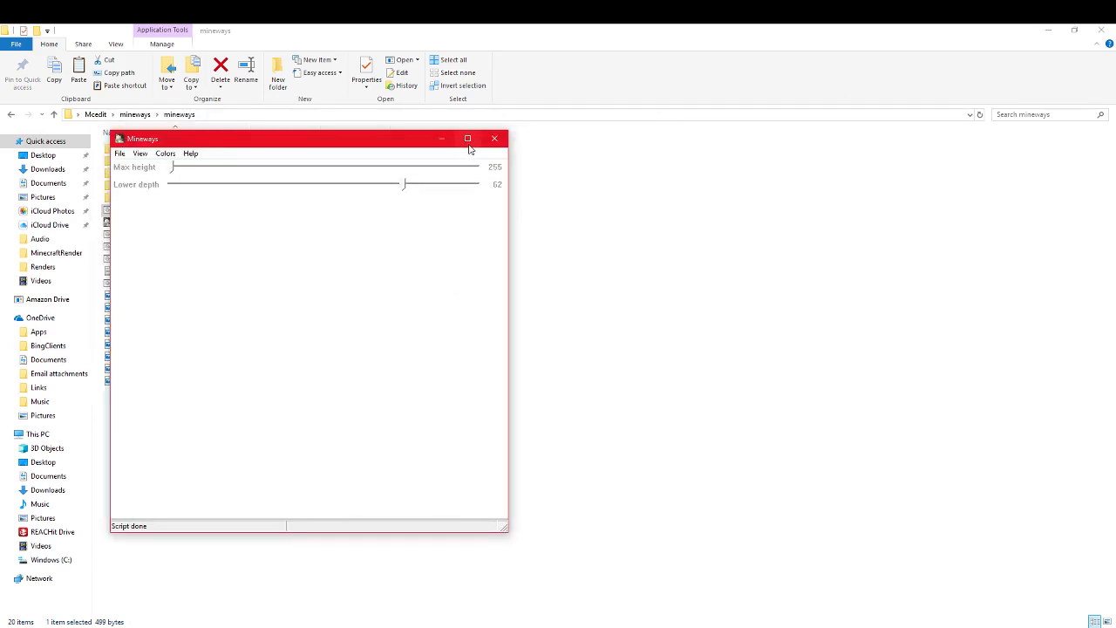
pyautogui.click(467, 139)
# Step: Load the Youtube world in Mineways
pyautogui.click(8, 43)
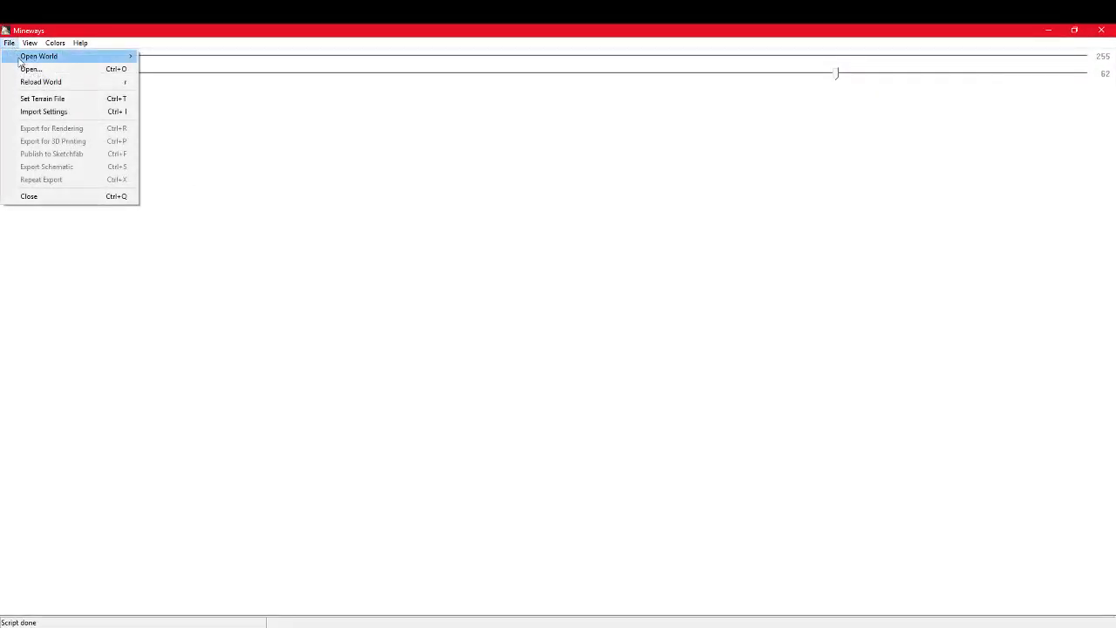
pyautogui.moveTo(21, 58)
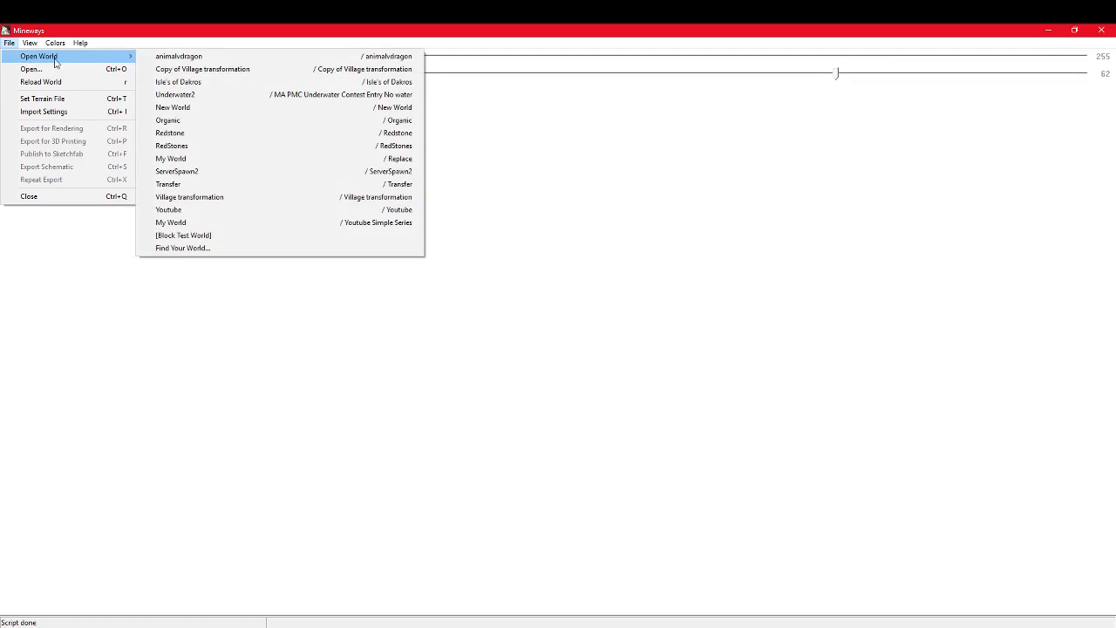
pyautogui.click(185, 211)
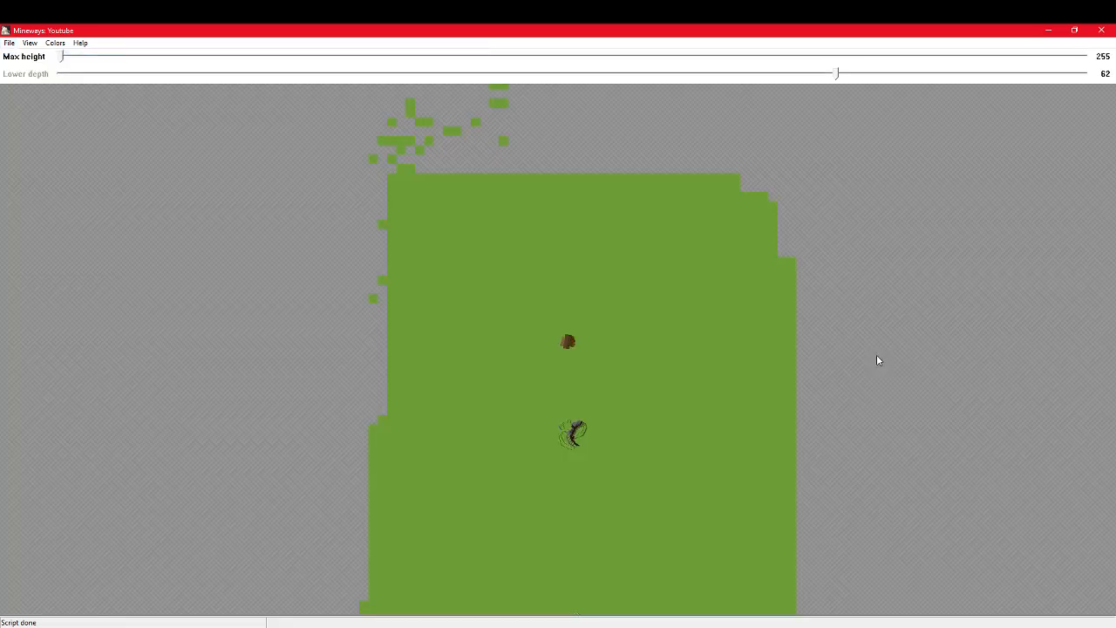
# Step: Locate the square tower on the map, select a rectangular area around it, and accept the suggested lower depth of 3
pyautogui.moveTo(600, 343); pyautogui.dragTo(613, 170)
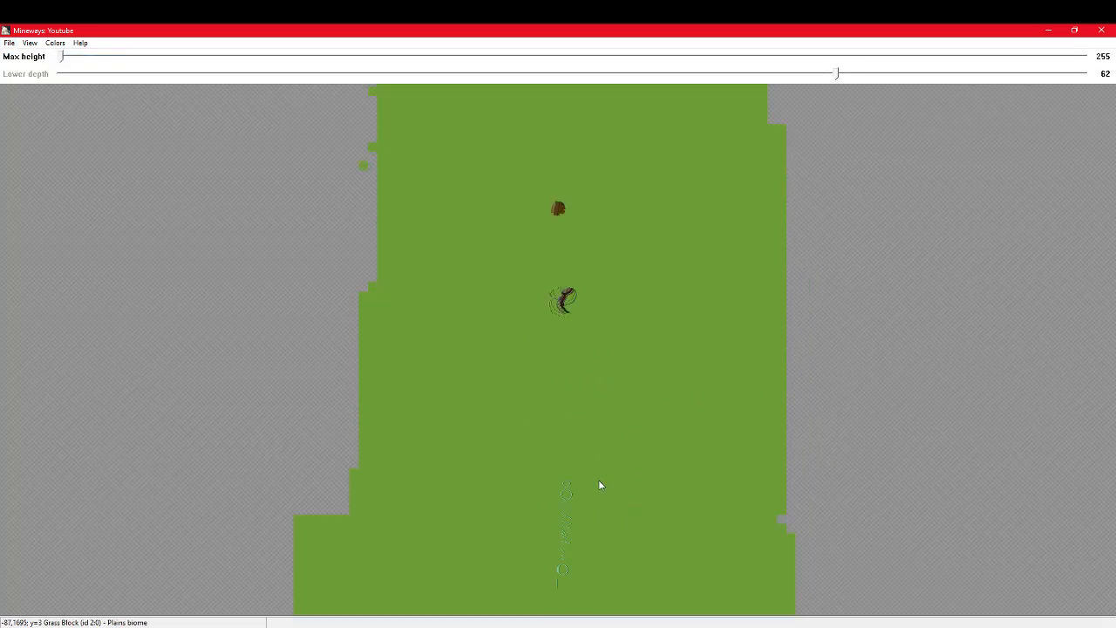
pyautogui.moveTo(598, 480); pyautogui.dragTo(624, 266)
pyautogui.moveTo(599, 561); pyautogui.dragTo(602, 209)
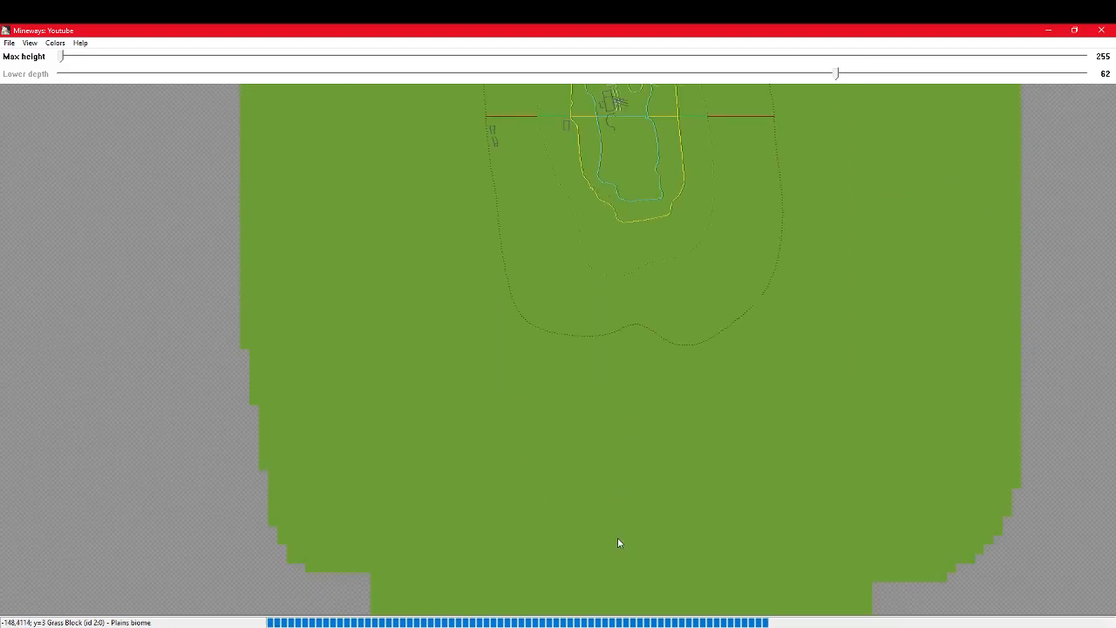
pyautogui.moveTo(618, 537); pyautogui.dragTo(666, 137)
pyautogui.moveTo(625, 442); pyautogui.dragTo(564, 461)
pyautogui.moveTo(606, 234); pyautogui.dragTo(589, 393)
pyautogui.scroll(6, 602, 310)
pyautogui.moveTo(648, 311); pyautogui.dragTo(620, 353)
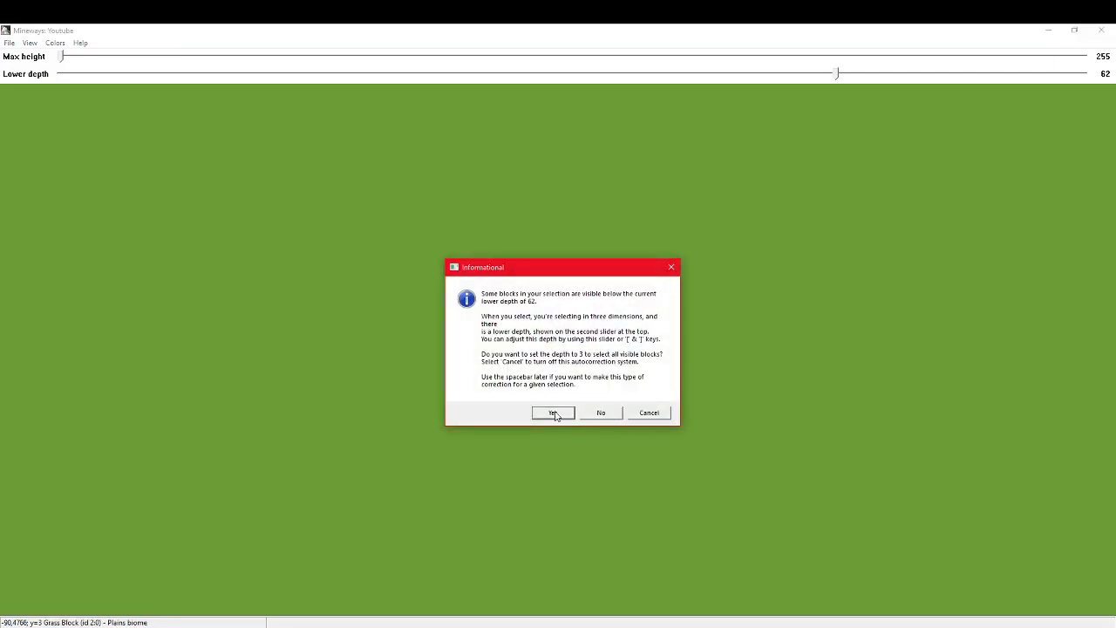
pyautogui.click(557, 411)
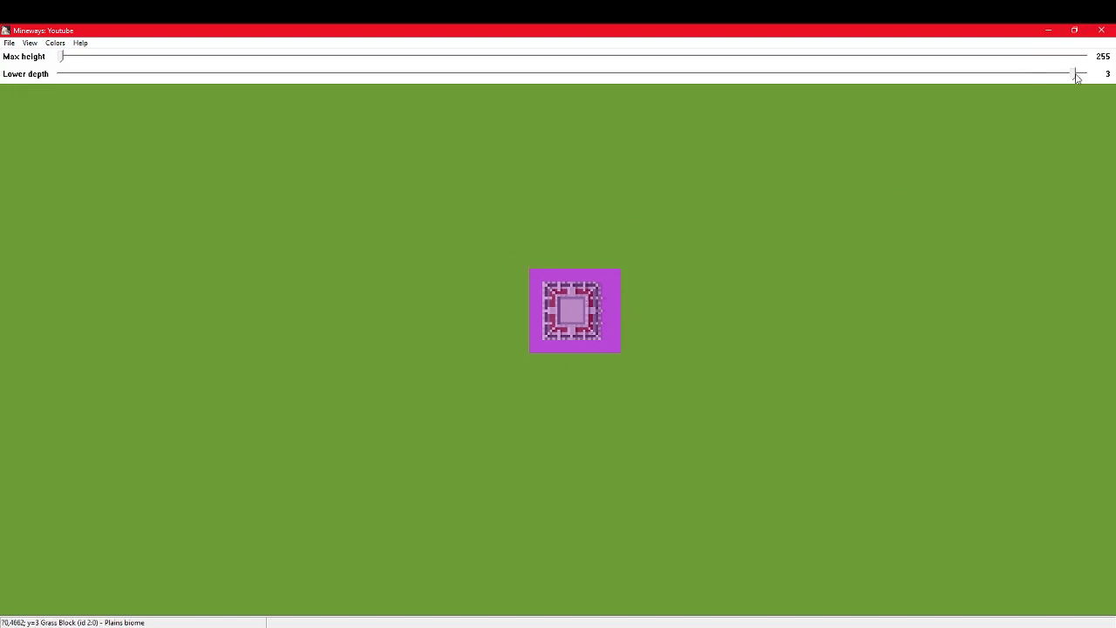
# Step: Set the selection's lower depth to 4 and its max height to 121
pyautogui.moveTo(1075, 78); pyautogui.dragTo(1079, 76)
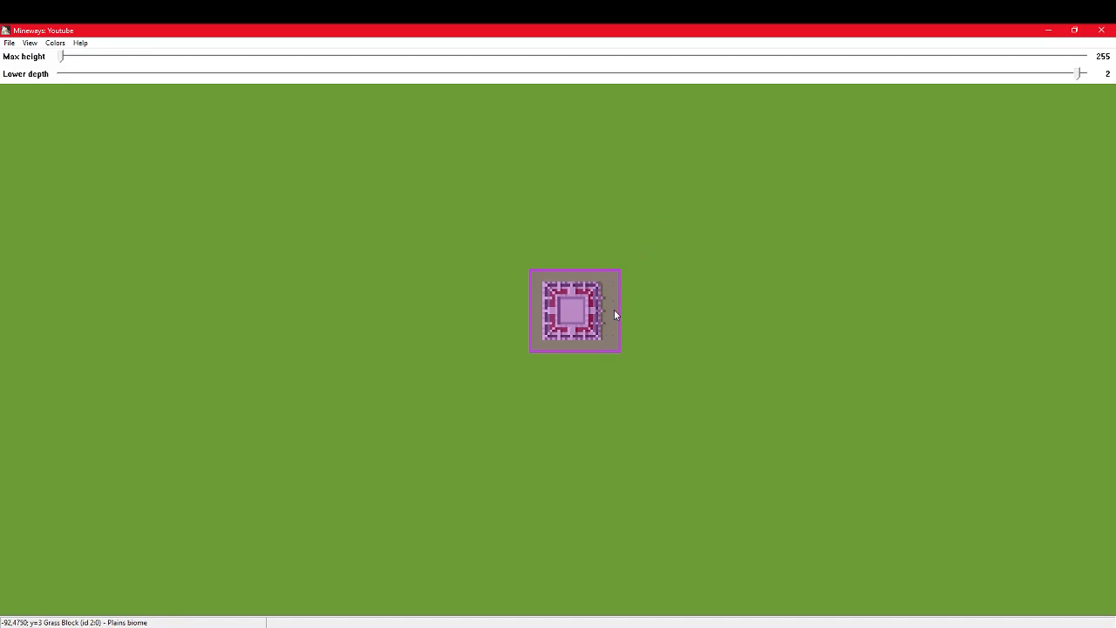
pyautogui.moveTo(1079, 77); pyautogui.dragTo(1071, 79)
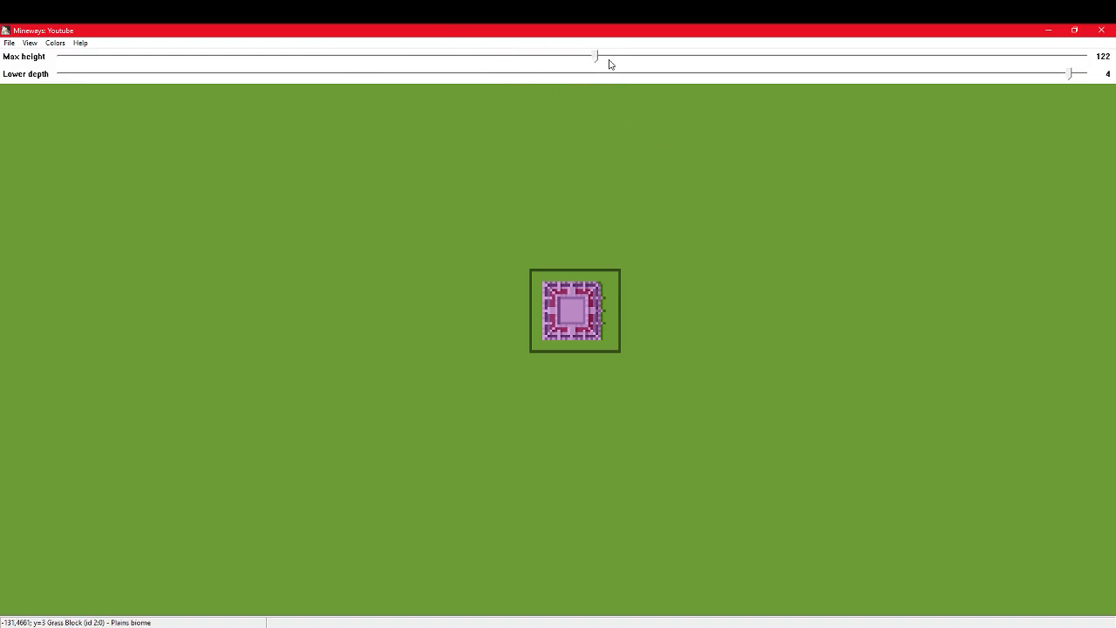
pyautogui.moveTo(597, 58); pyautogui.dragTo(605, 99)
# Step: Delete the old YTTowerRender file in MinecraftRender and export the selection for rendering there as YTTowerRender in absolute Wavefront OBJ format
pyautogui.click(9, 44)
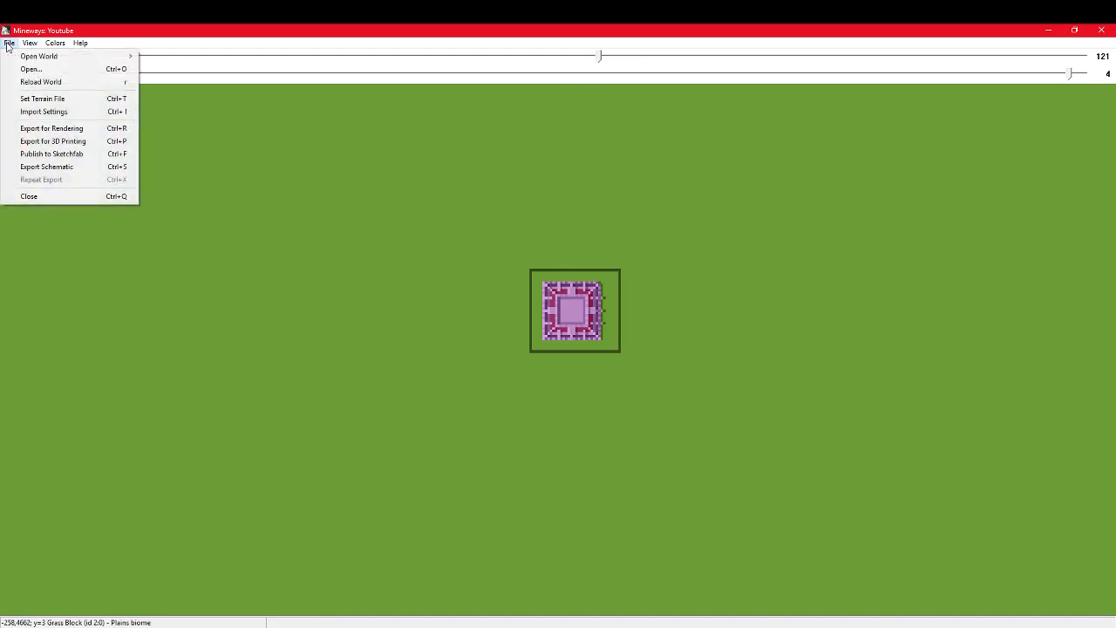
pyautogui.click(54, 131)
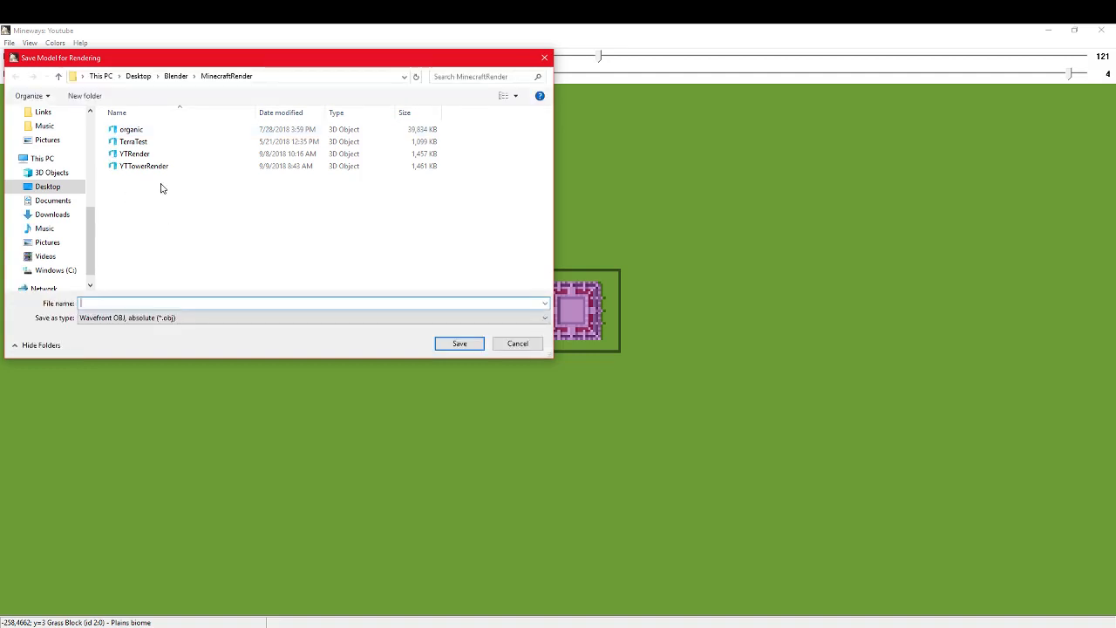
pyautogui.click(155, 166)
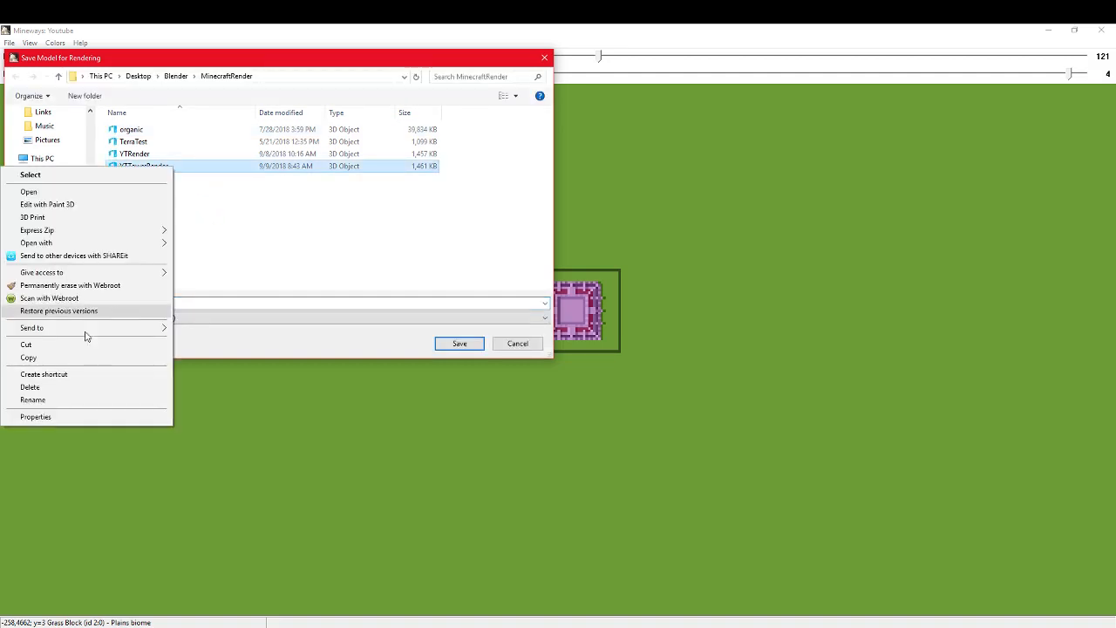
pyautogui.click(40, 387)
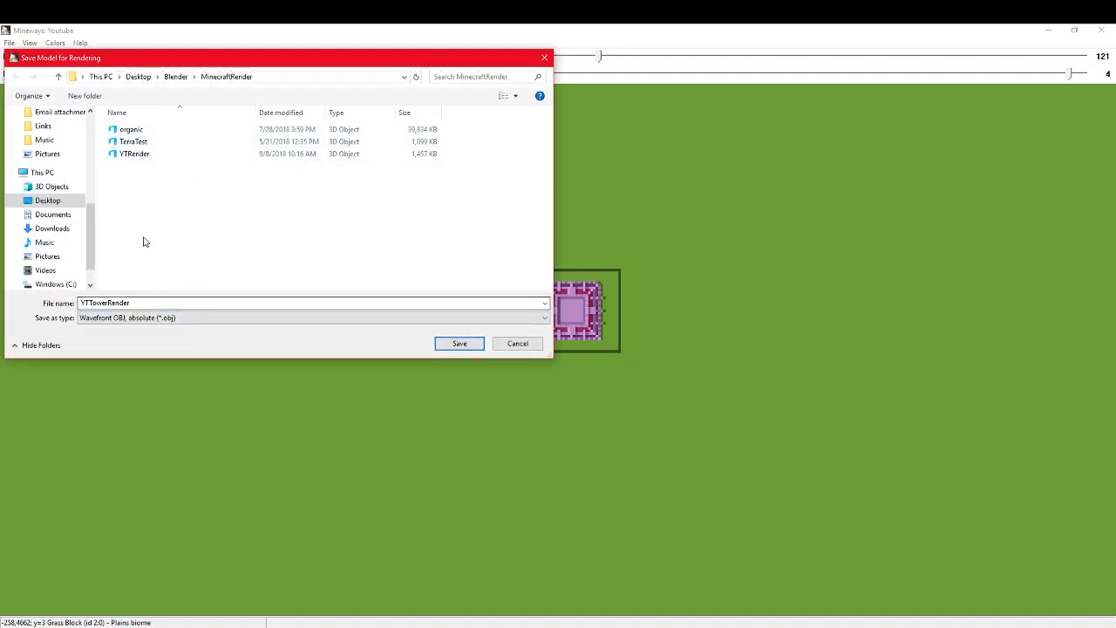
pyautogui.click(460, 344)
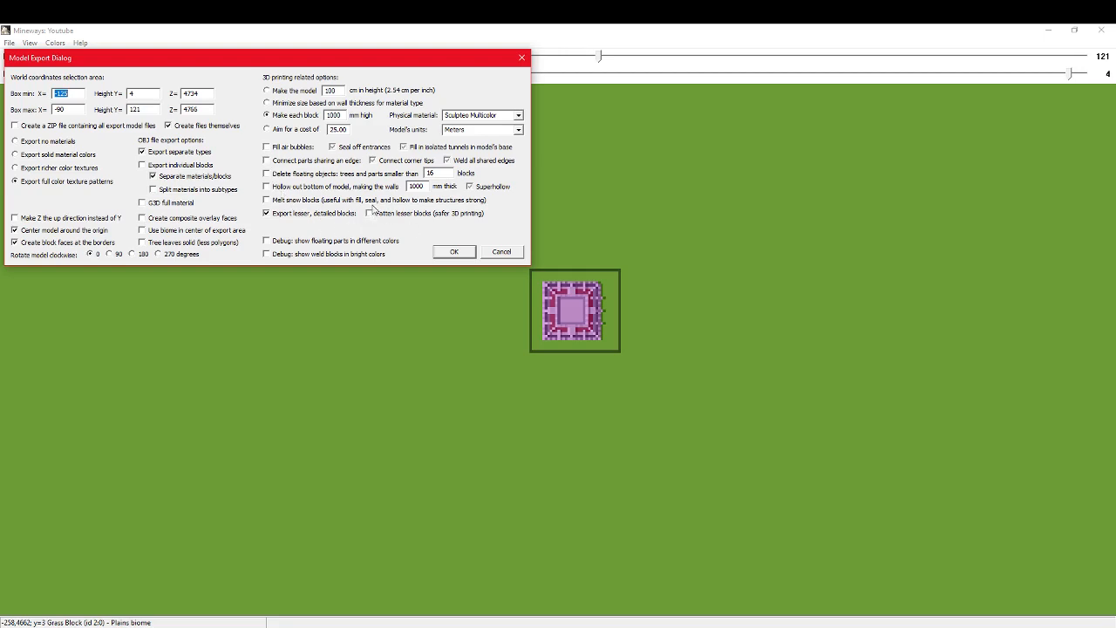
pyautogui.click(455, 254)
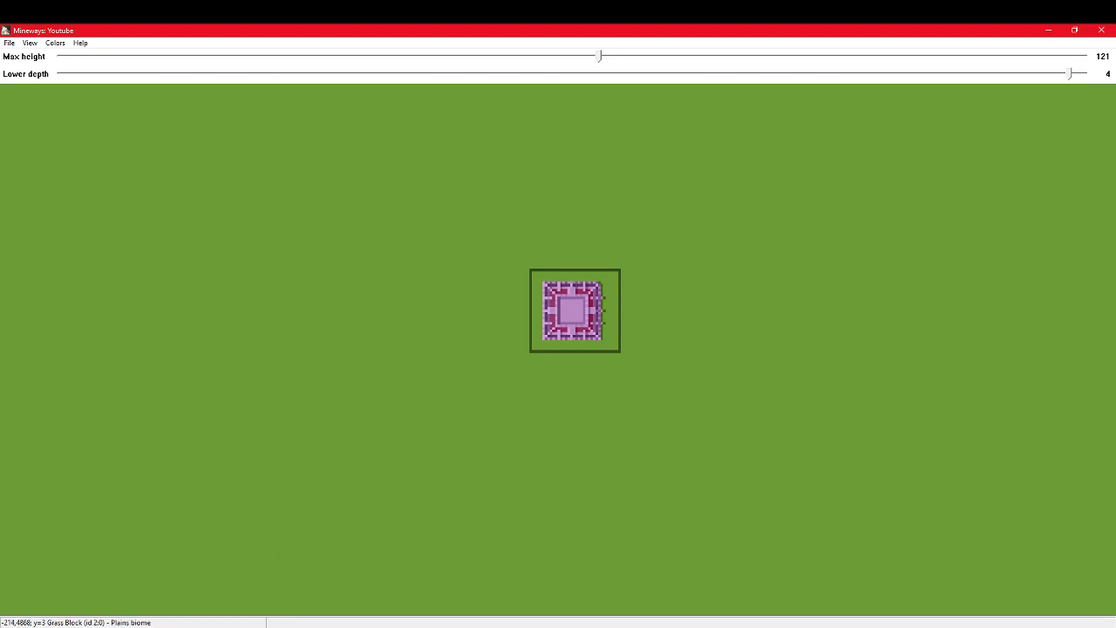
# Step: Launch Blender from its shortcut in the Blender folder and dismiss the startup splash screen
pyautogui.moveTo(311, 623)
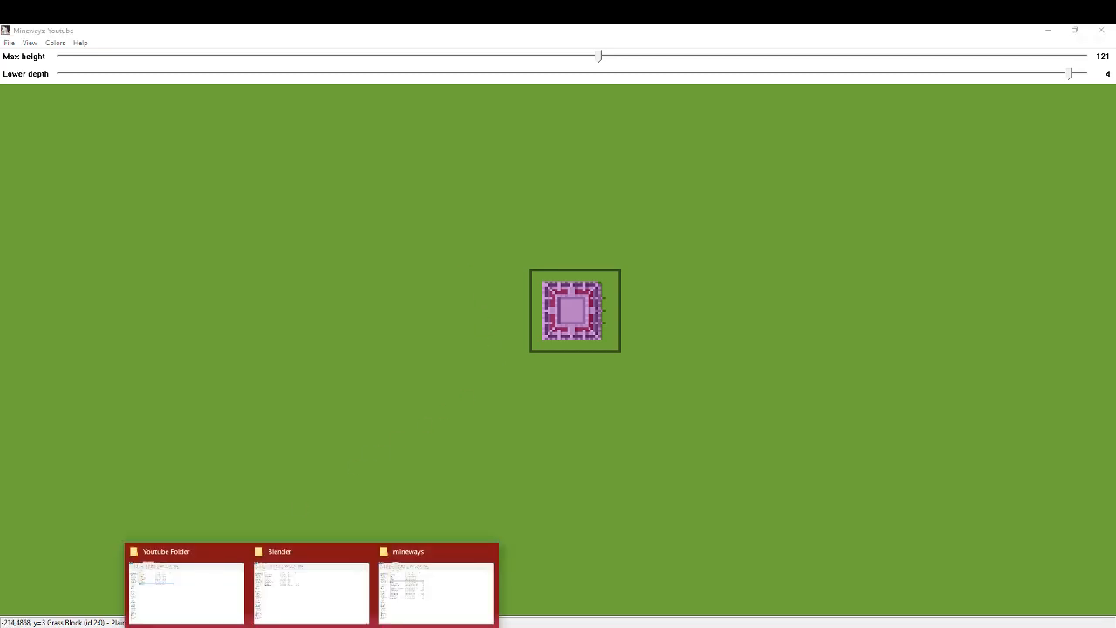
pyautogui.click(324, 593)
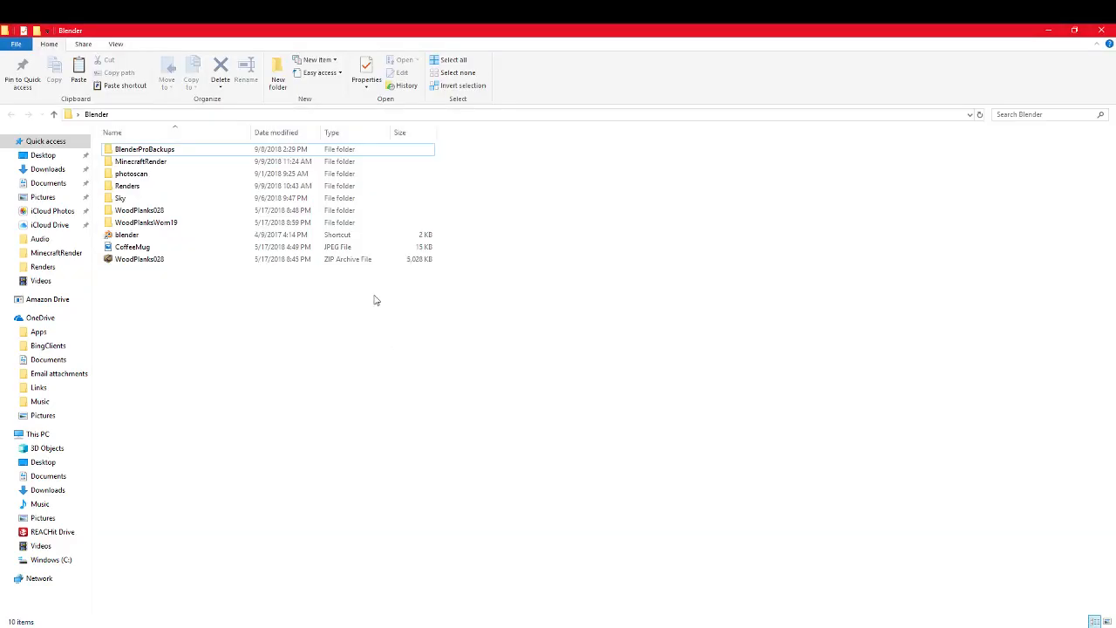
pyautogui.click(140, 236)
pyautogui.doubleClick(140, 236)
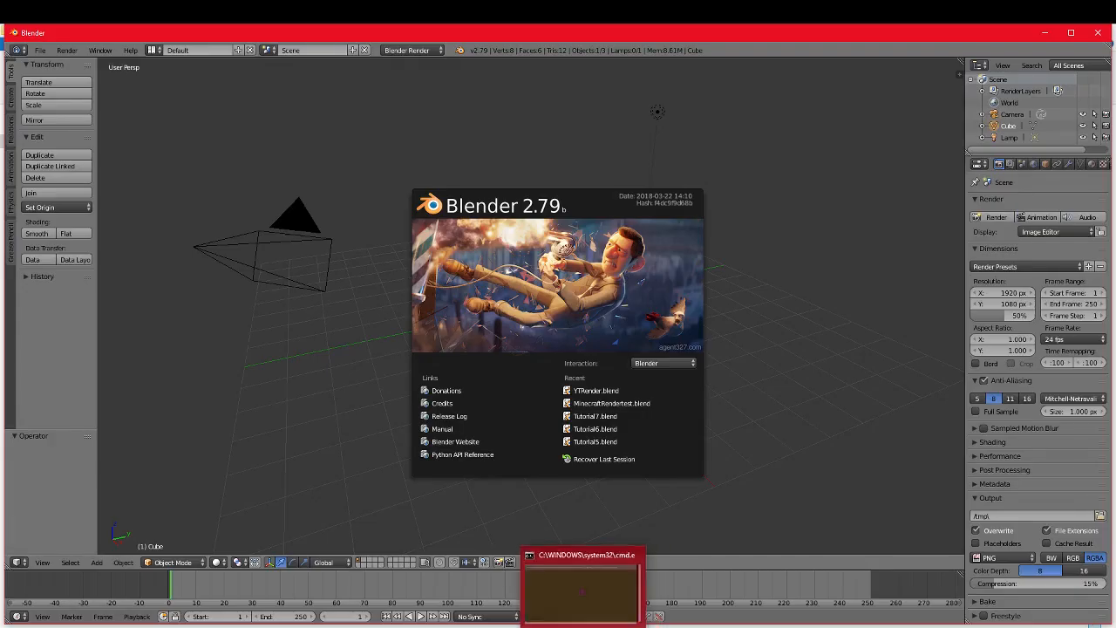
pyautogui.rightClick(592, 625)
pyautogui.click(592, 619)
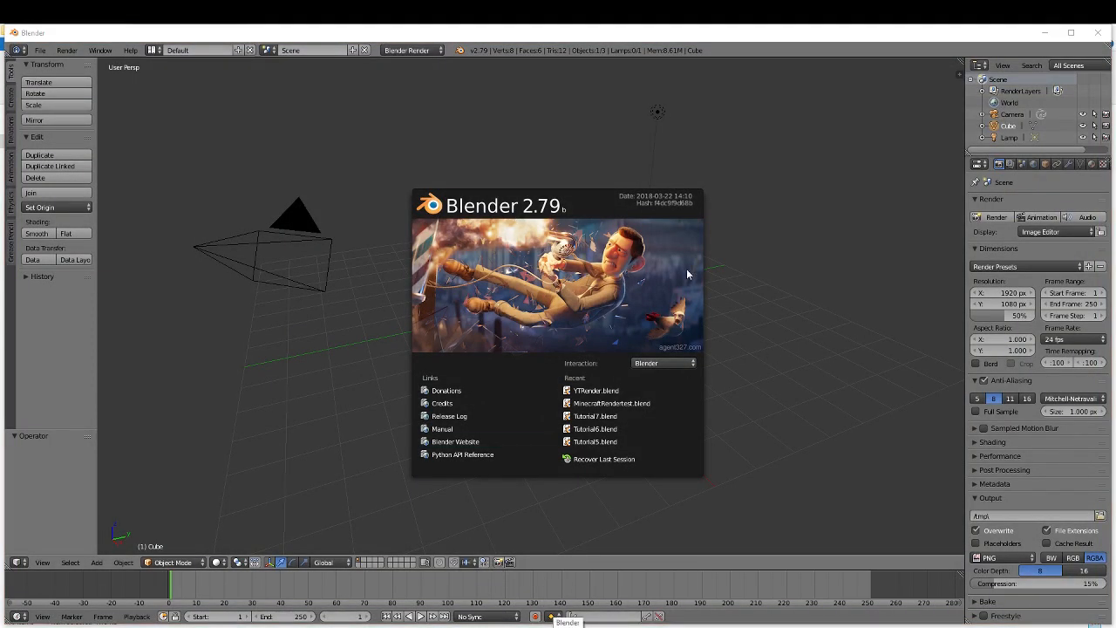
pyautogui.click(726, 331)
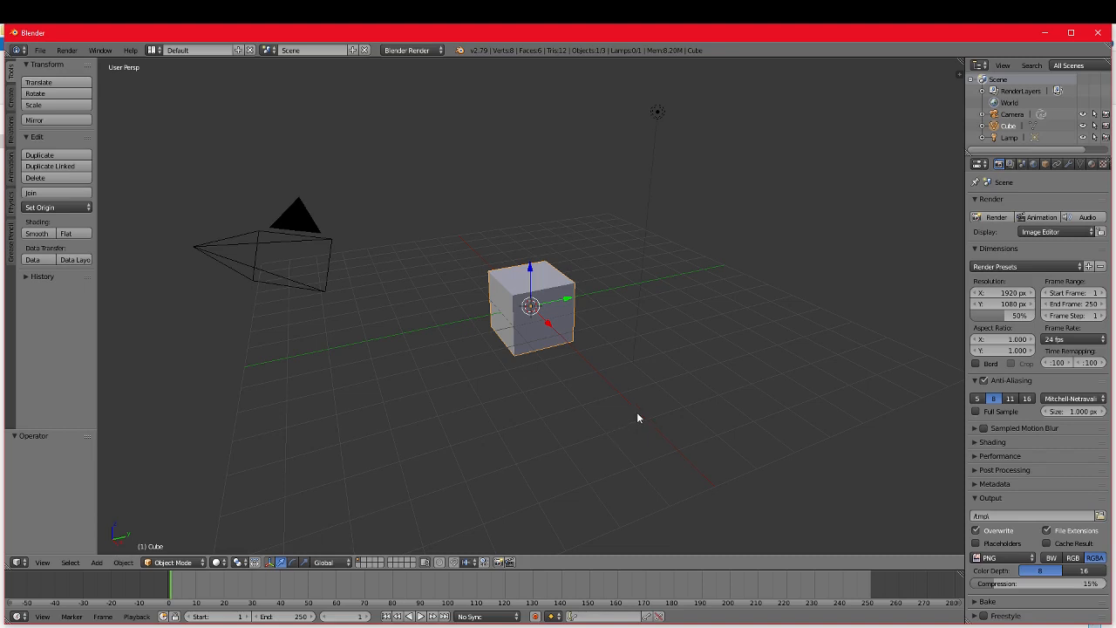
# Step: Examine the default scene around the cube from several distances and viewing angles
pyautogui.scroll(3, 639, 399)
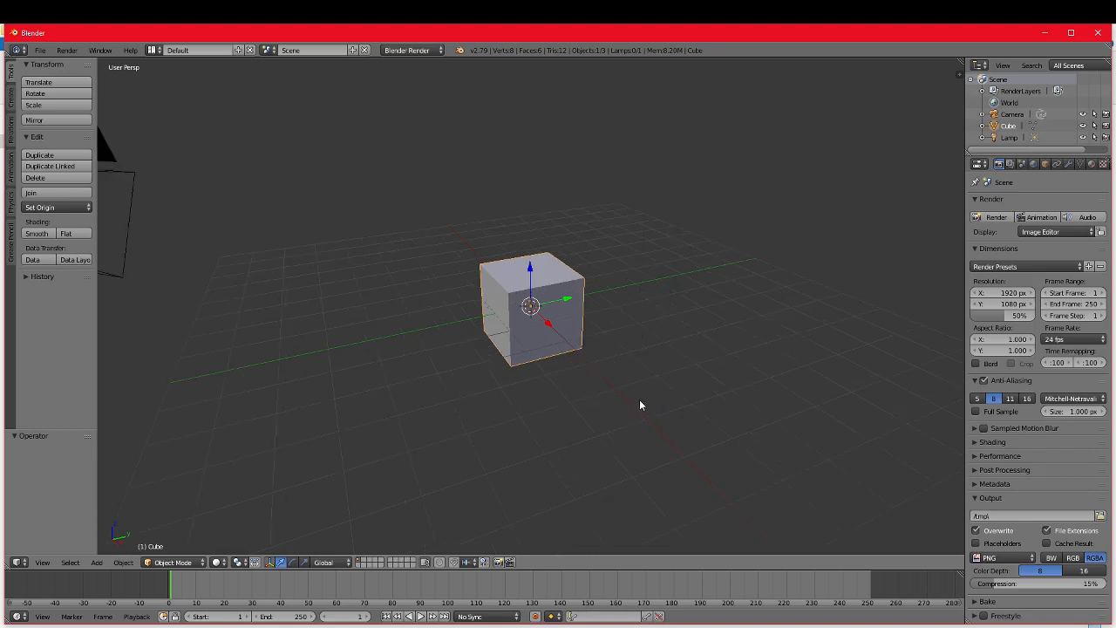
pyautogui.scroll(-1, 639, 399)
pyautogui.scroll(-3, 605, 327)
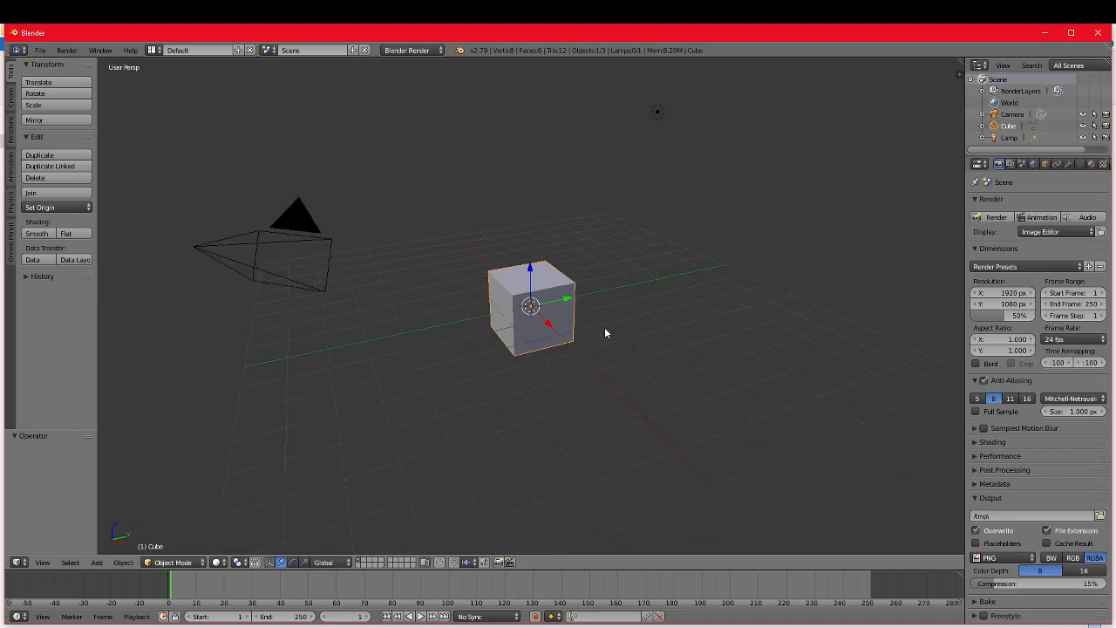
pyautogui.scroll(5, 621, 351)
pyautogui.scroll(-2, 622, 357)
pyautogui.scroll(-3, 621, 351)
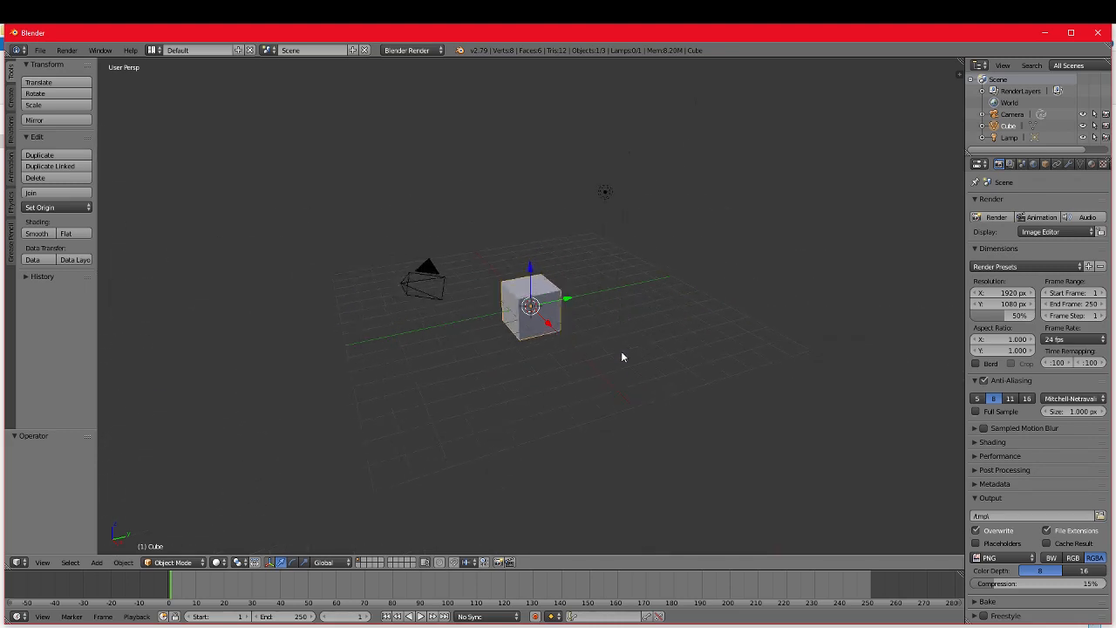
pyautogui.scroll(5, 621, 351)
pyautogui.scroll(-2, 637, 349)
pyautogui.moveTo(651, 349)
pyautogui.mouseDown(button='middle')
pyautogui.moveTo(424, 355)
pyautogui.moveTo(389, 295)
pyautogui.moveTo(528, 255)
pyautogui.moveTo(647, 344)
pyautogui.moveTo(528, 424)
pyautogui.moveTo(438, 361)
pyautogui.moveTo(636, 351)
pyautogui.moveTo(703, 329)
pyautogui.moveTo(648, 331)
pyautogui.mouseUp(button='middle')
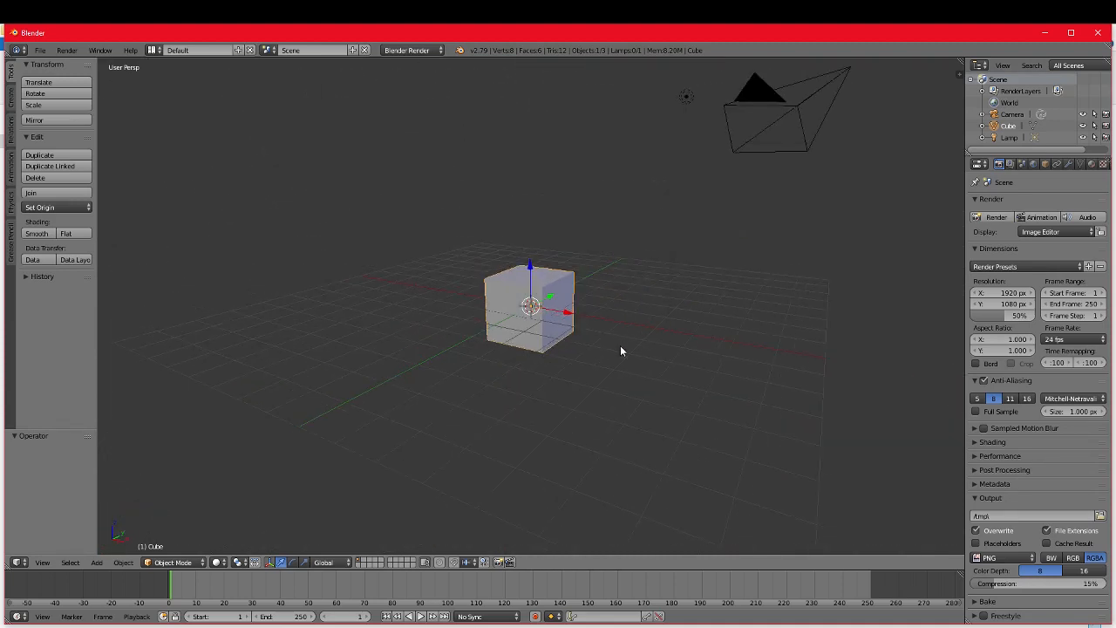
pyautogui.moveTo(690, 272); pyautogui.dragTo(550, 301, button='middle')
# Step: Delete the default lamp, camera and cube from the scene
pyautogui.rightClick(508, 192)
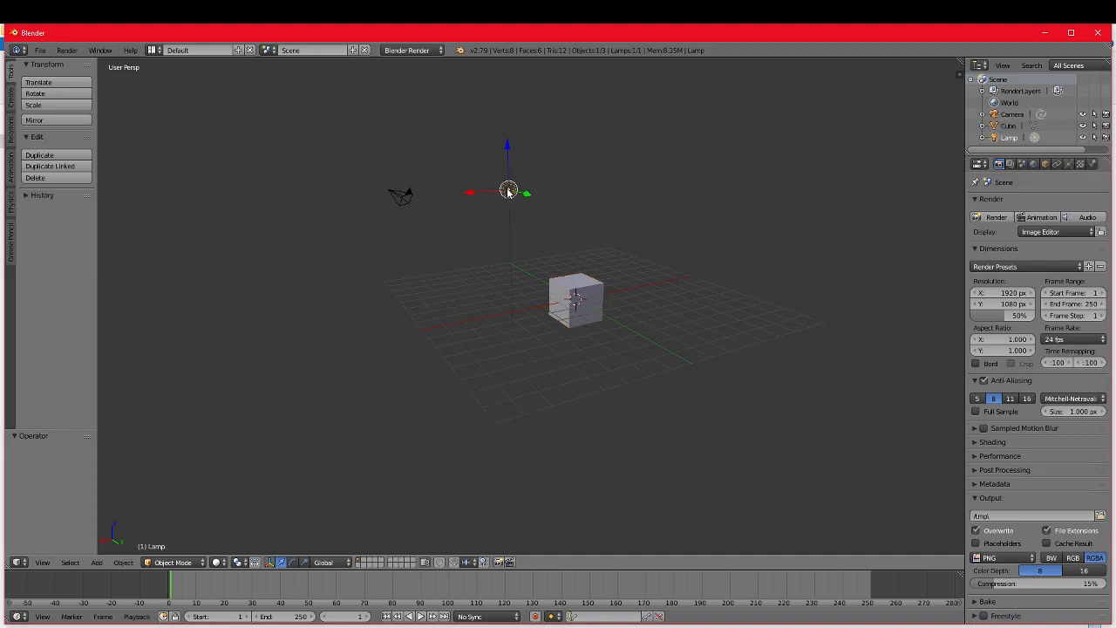
pyautogui.press('KP_Decimal')
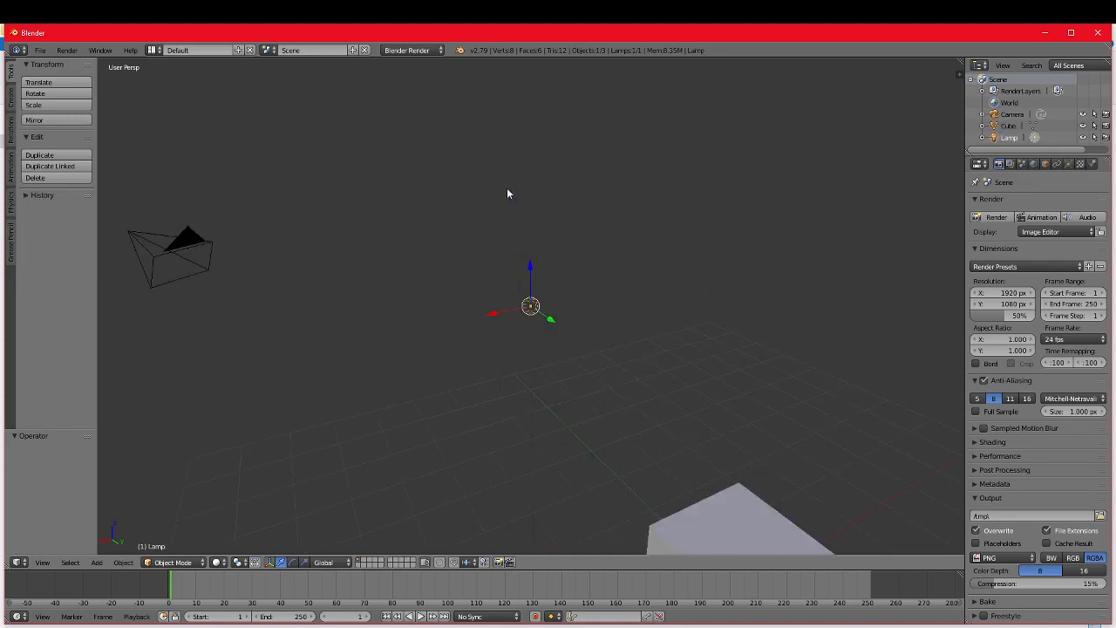
pyautogui.moveTo(633, 386); pyautogui.dragTo(560, 128, button='middle')
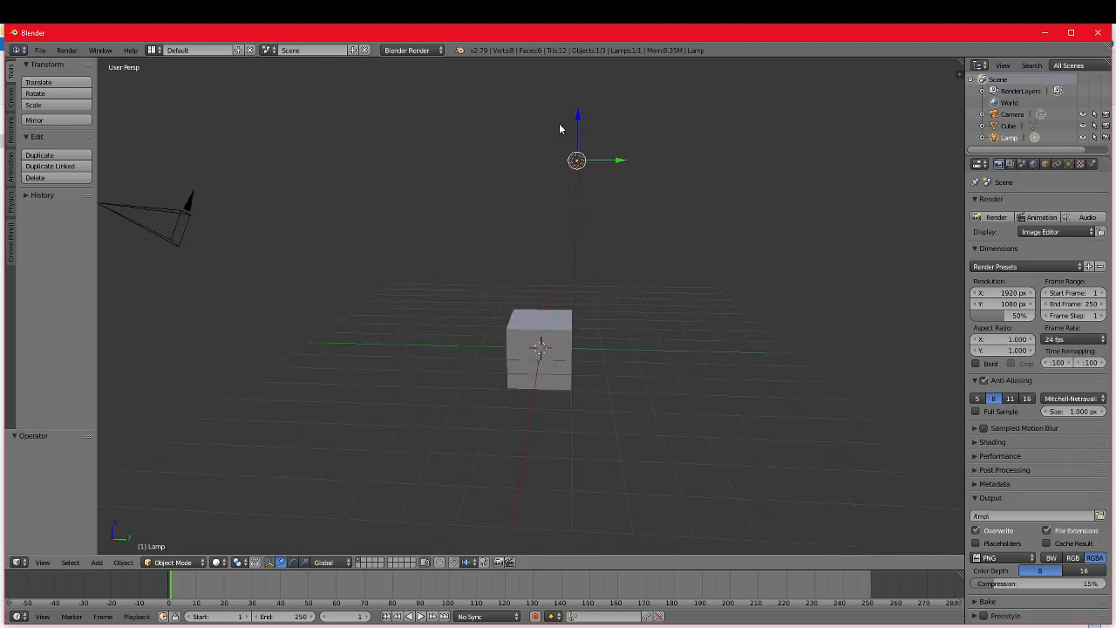
pyautogui.press('x')
pyautogui.click(578, 200)
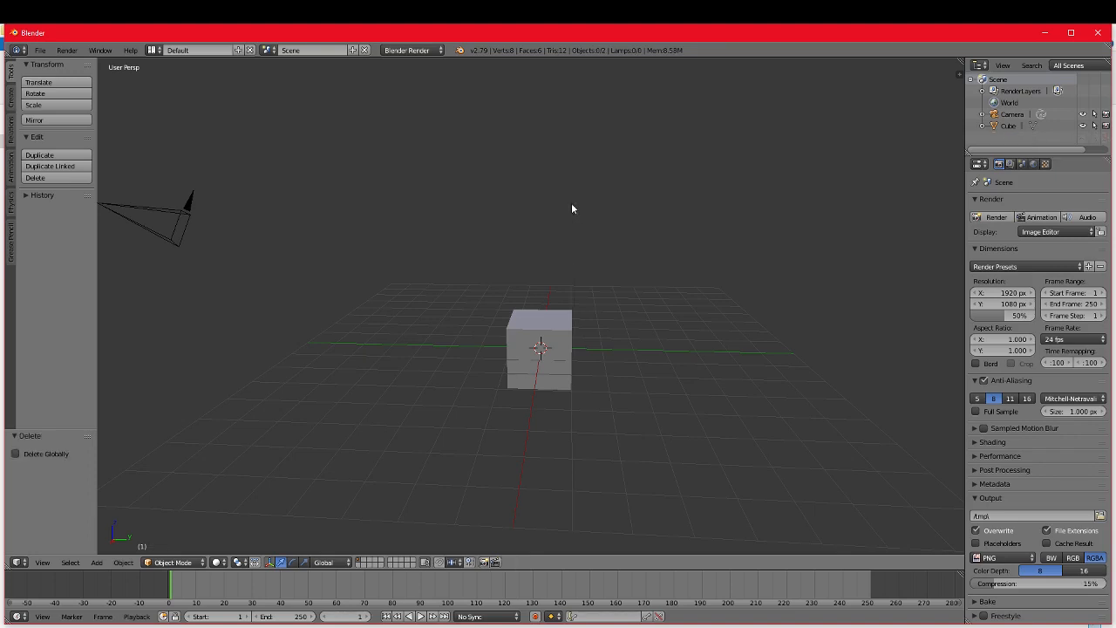
pyautogui.rightClick(173, 212)
pyautogui.press('x')
pyautogui.click(172, 204)
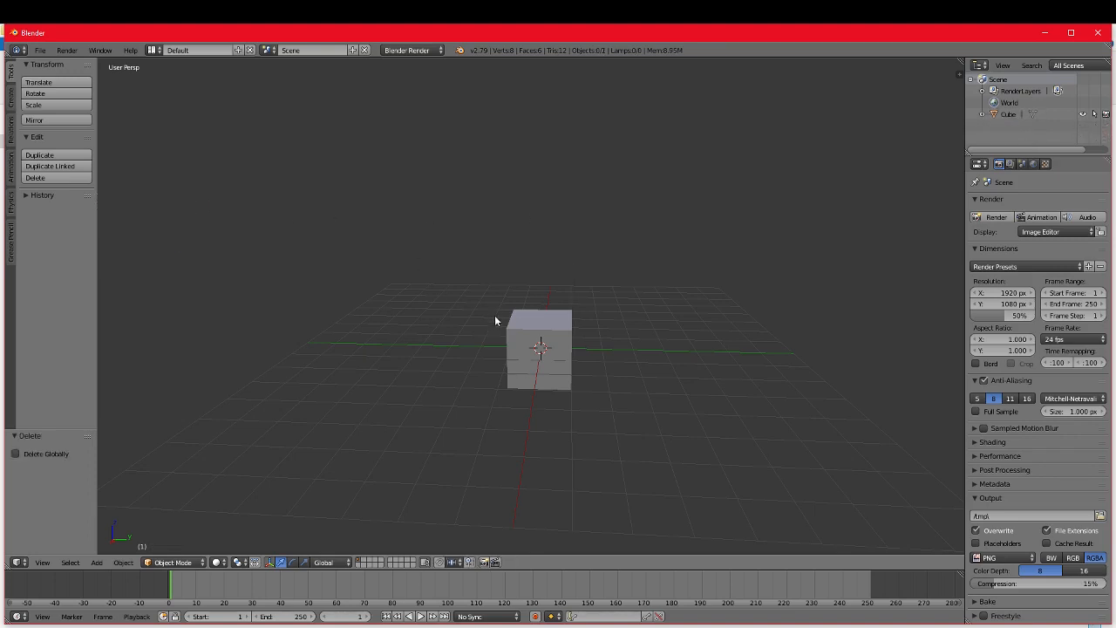
pyautogui.rightClick(520, 329)
pyautogui.press('x')
pyautogui.click(520, 328)
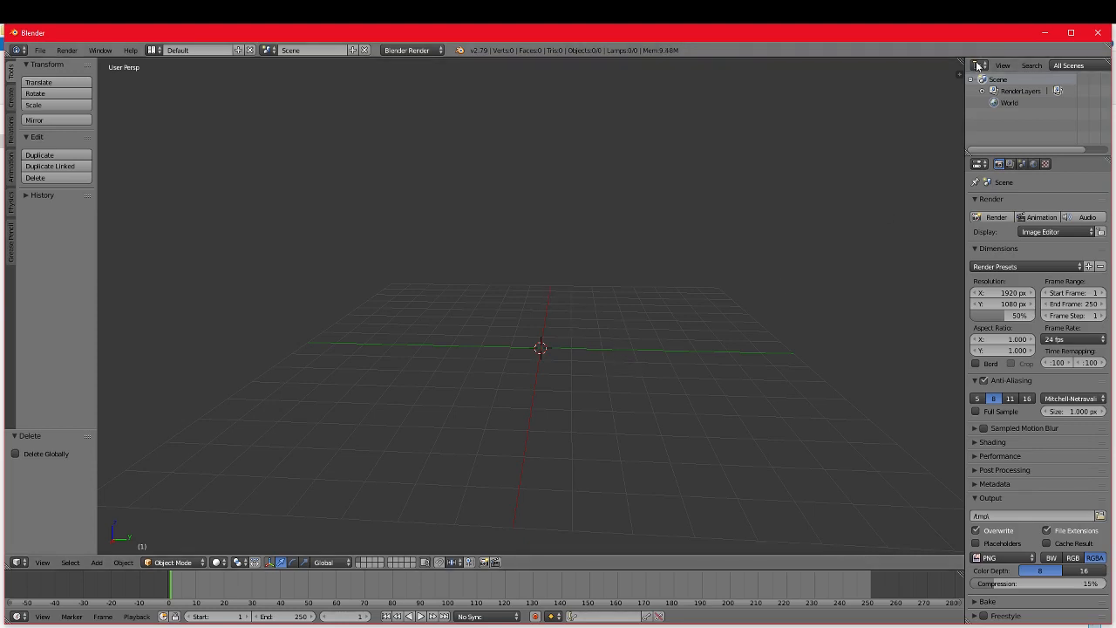
# Step: Show the 3D view's properties region and import YTTowerRender.obj from the MinecraftRender folder as a Wavefront OBJ
pyautogui.press('n')
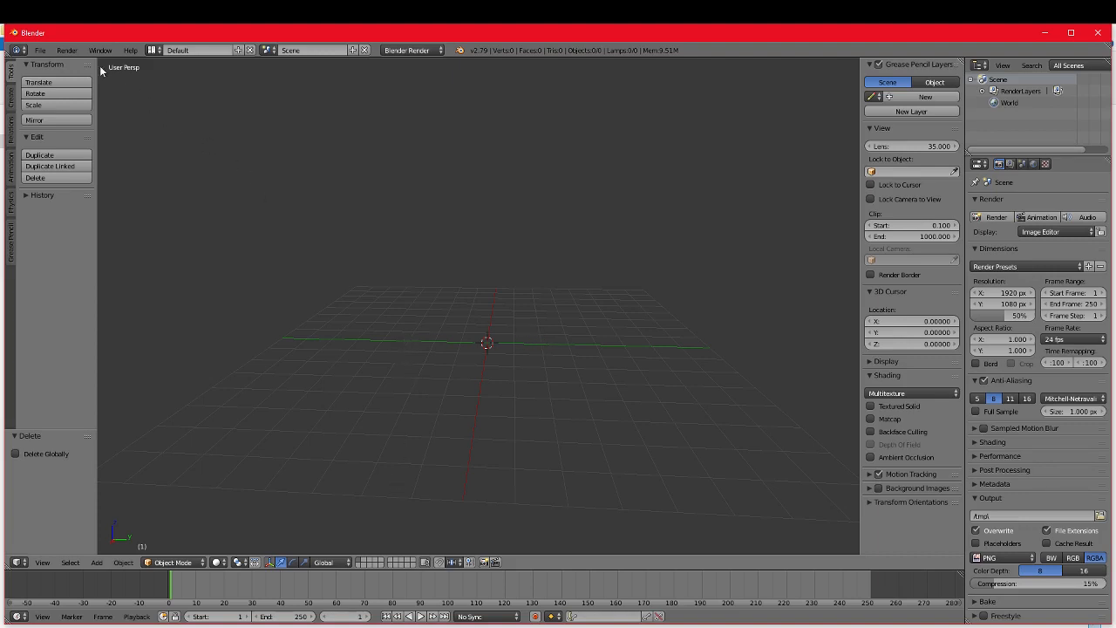
pyautogui.click(37, 51)
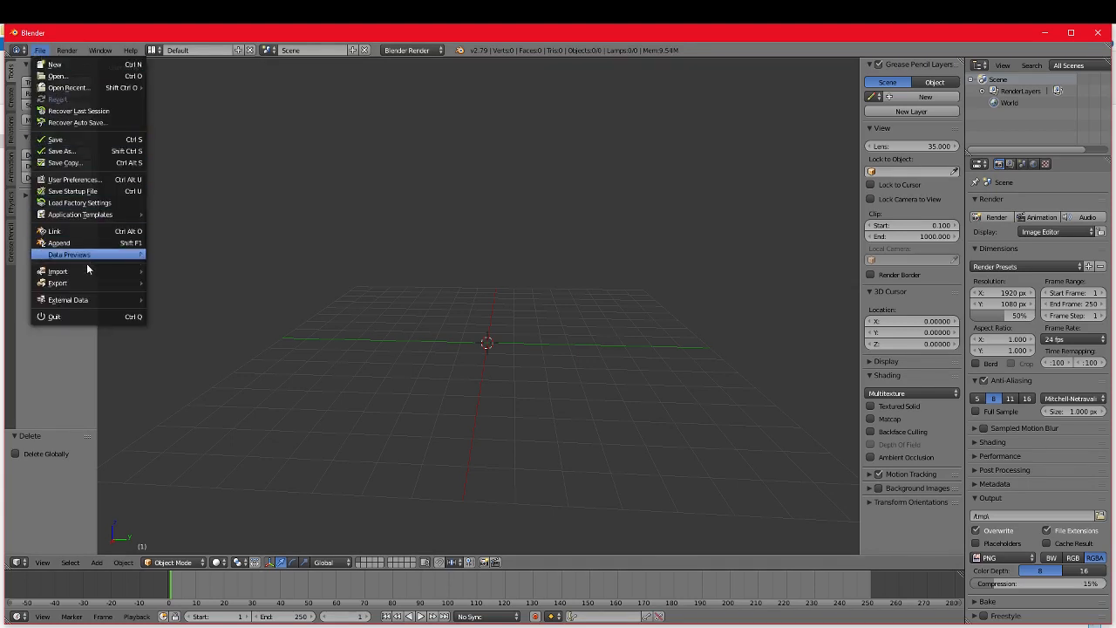
pyautogui.moveTo(82, 275)
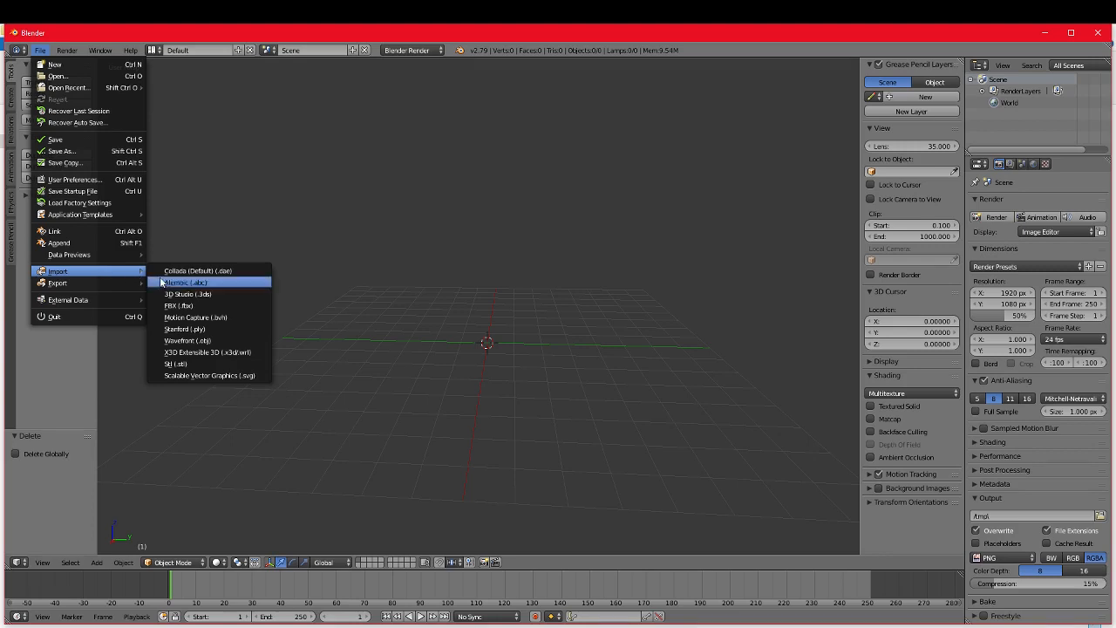
pyautogui.click(191, 341)
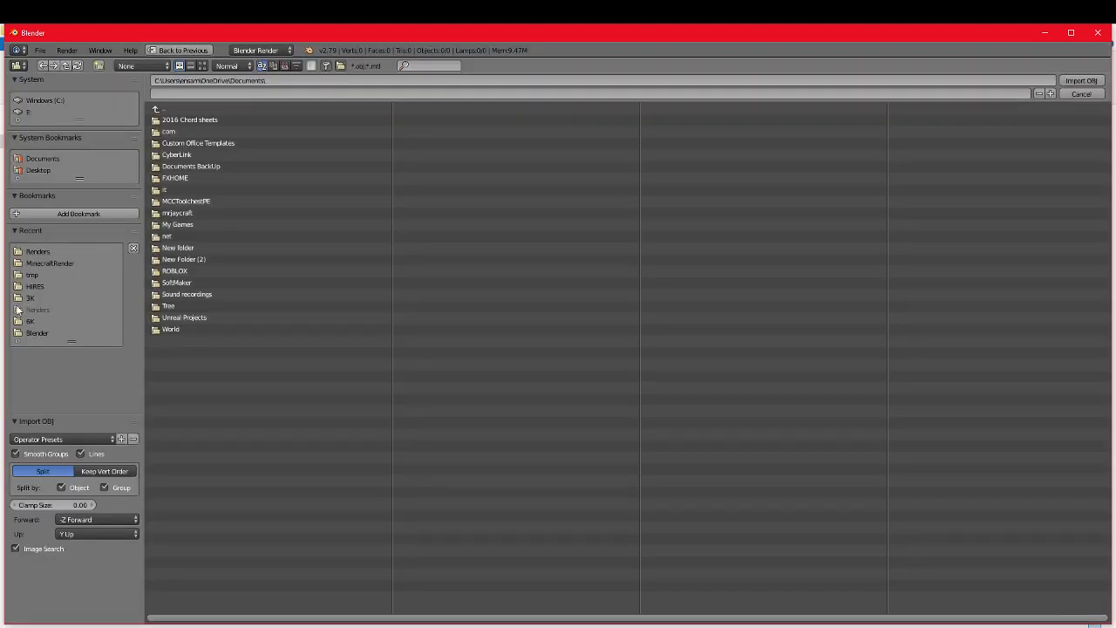
pyautogui.click(60, 263)
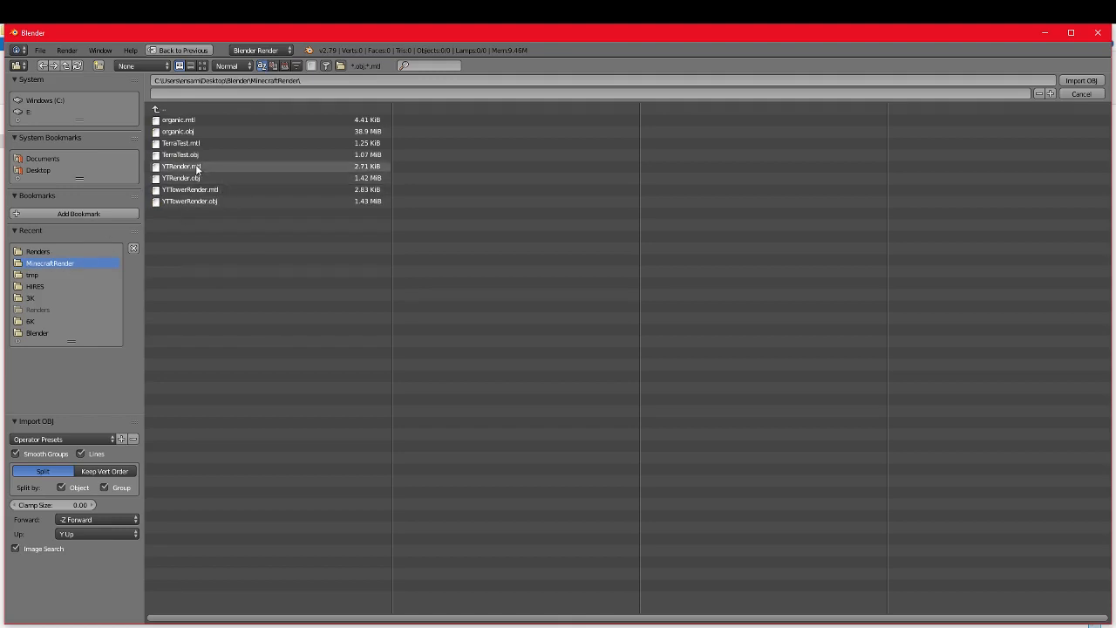
pyautogui.click(189, 202)
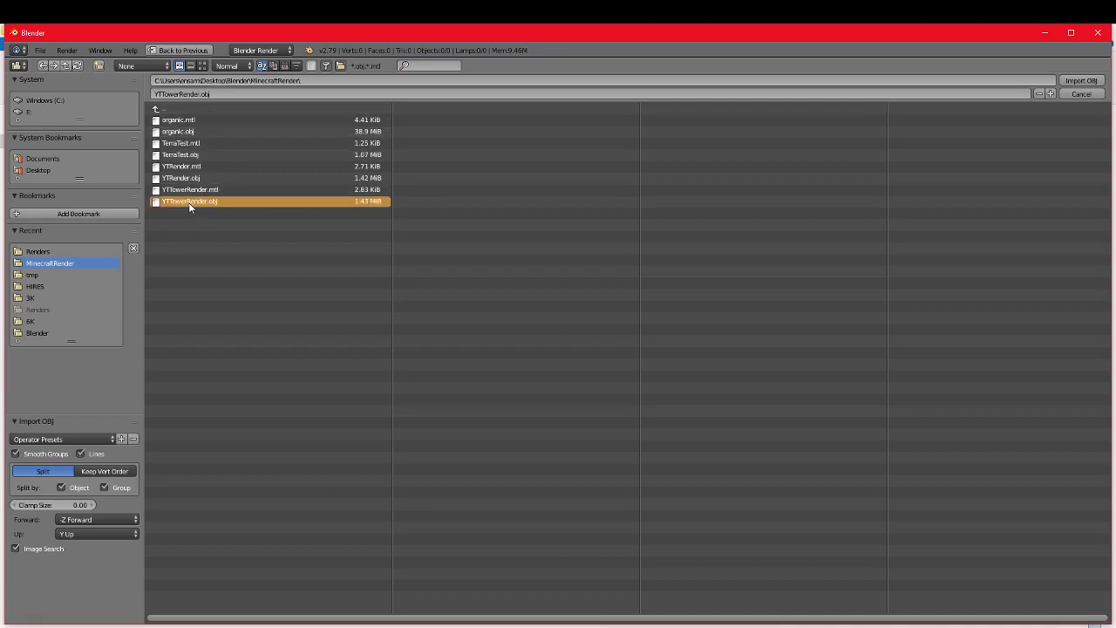
pyautogui.doubleClick(189, 202)
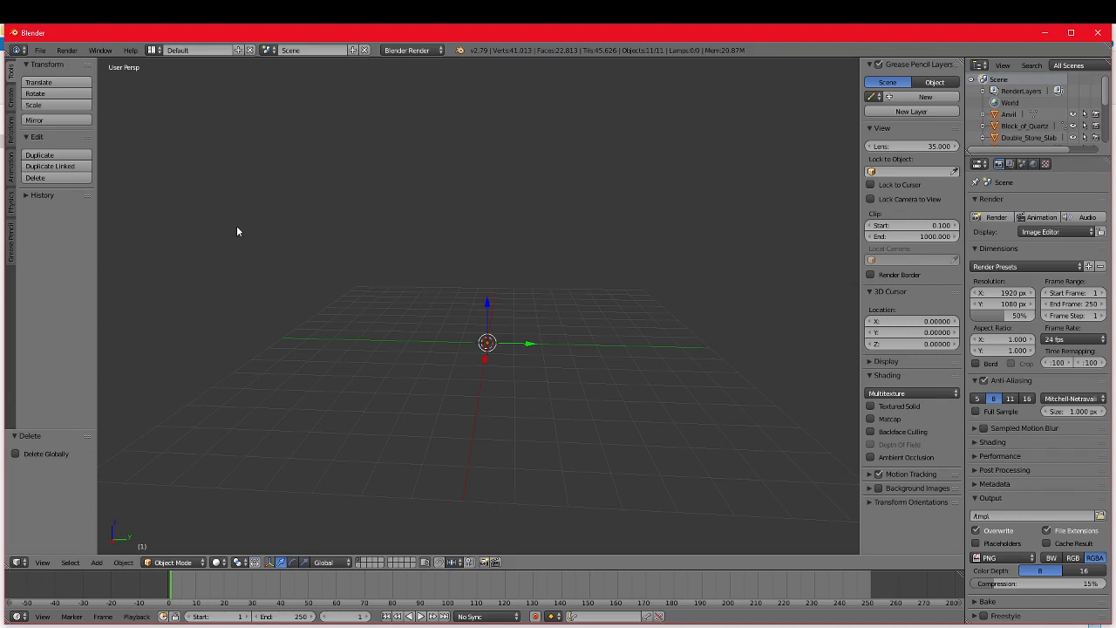
# Step: Scale the imported tower down uniformly by a factor of about 0.143
pyautogui.scroll(-10, 506, 263)
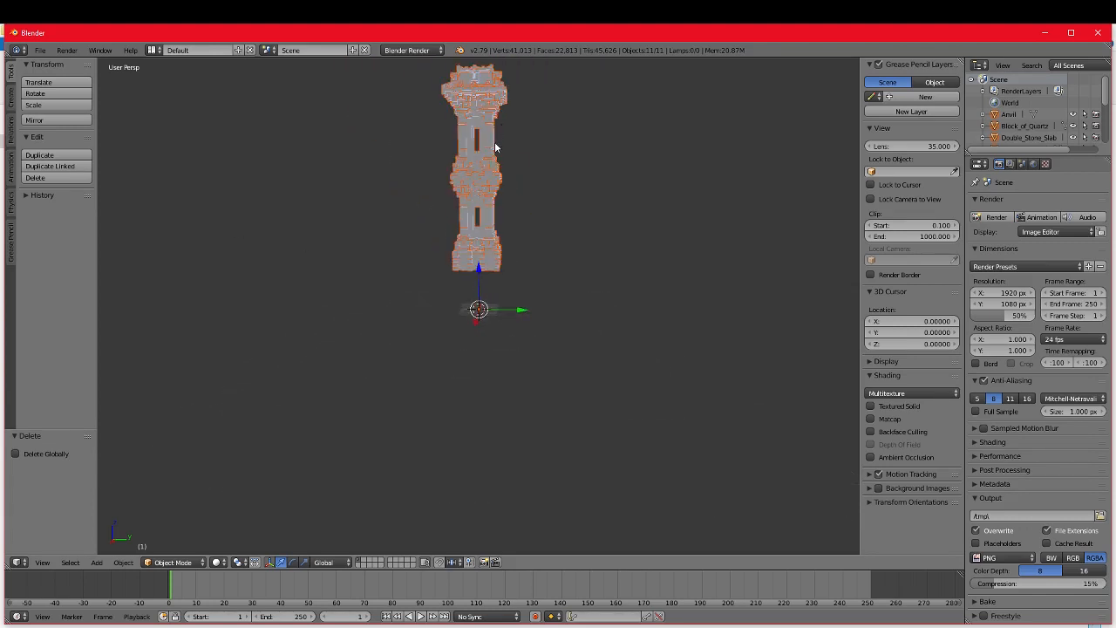
pyautogui.moveTo(497, 149); pyautogui.dragTo(540, 246, button='middle')
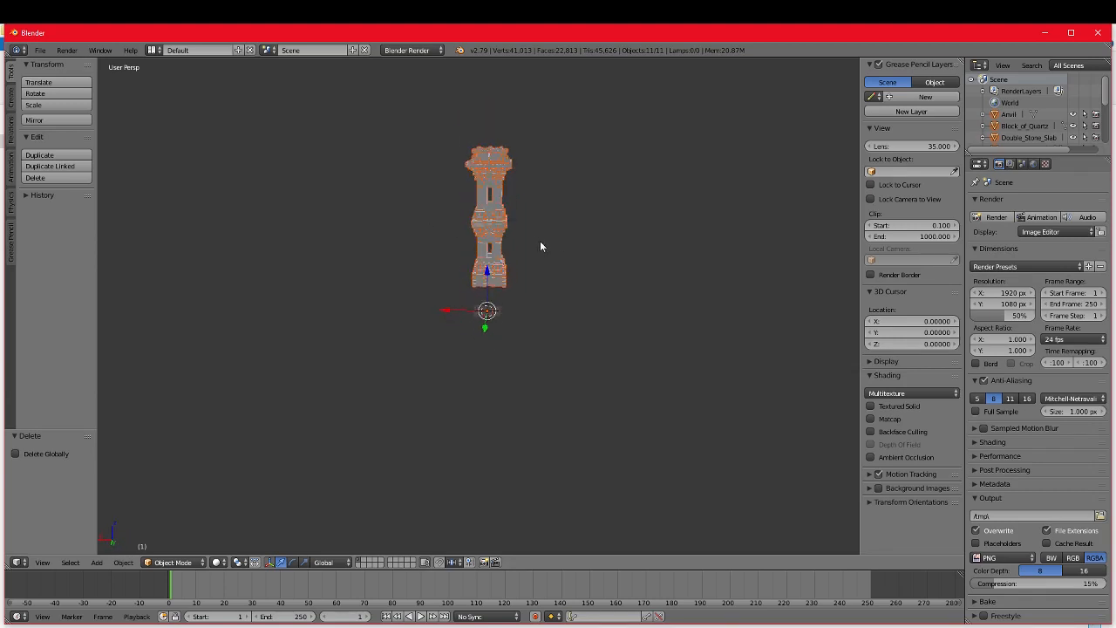
pyautogui.press('s')
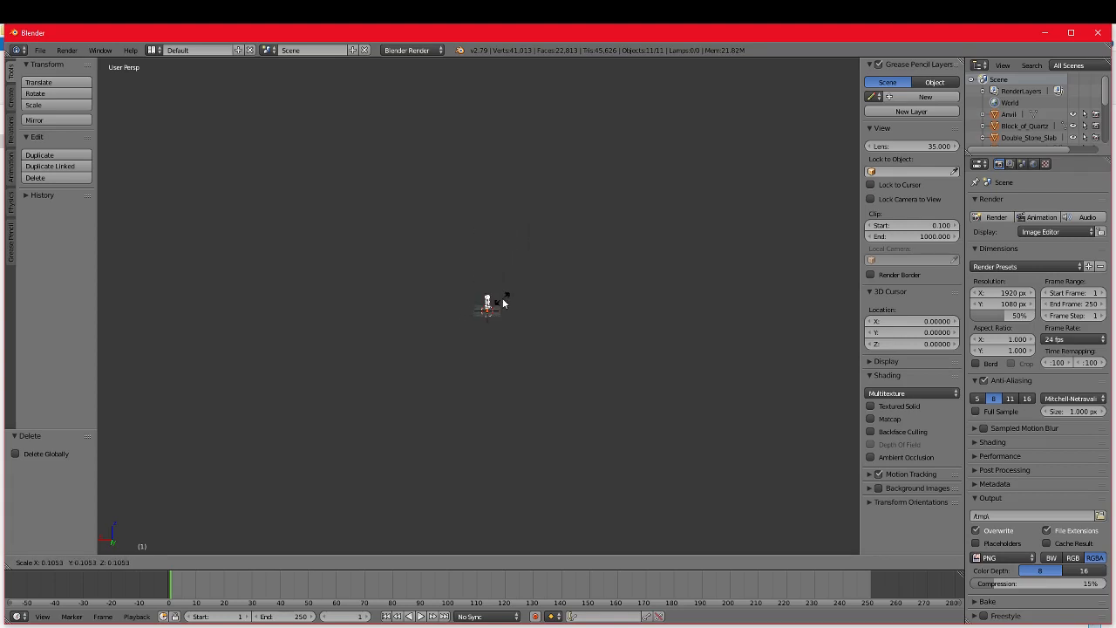
pyautogui.click(511, 301)
pyautogui.scroll(10, 511, 331)
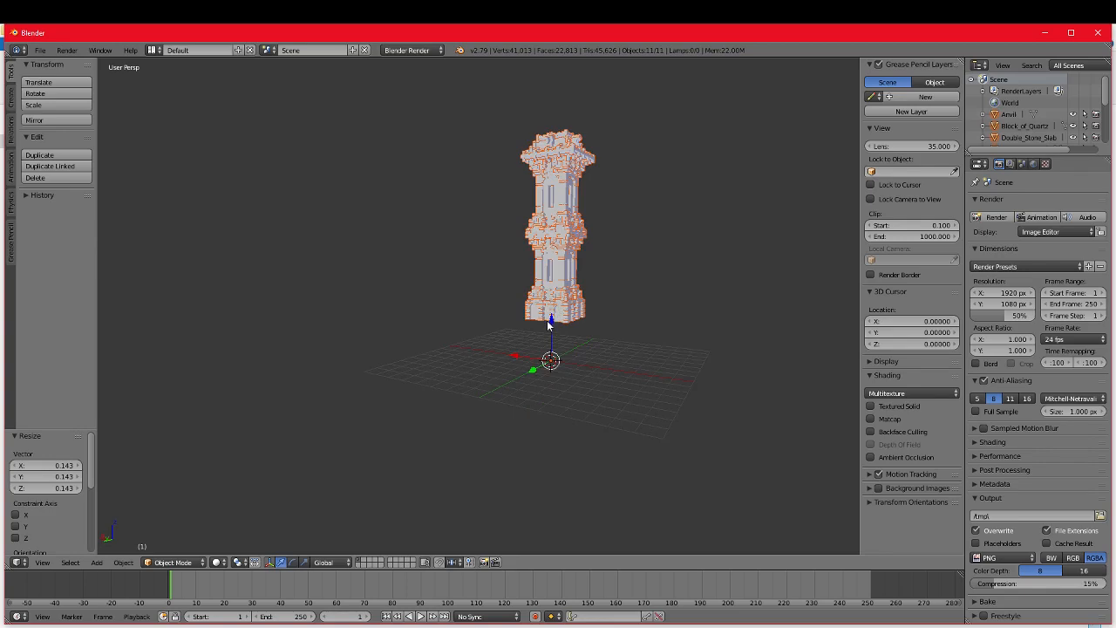
# Step: Lower the tower about 2.832 along Z and raise it back about 0.149 to seat its base on the grid
pyautogui.moveTo(549, 321); pyautogui.dragTo(547, 368)
pyautogui.click(548, 368)
pyautogui.scroll(8, 623, 407)
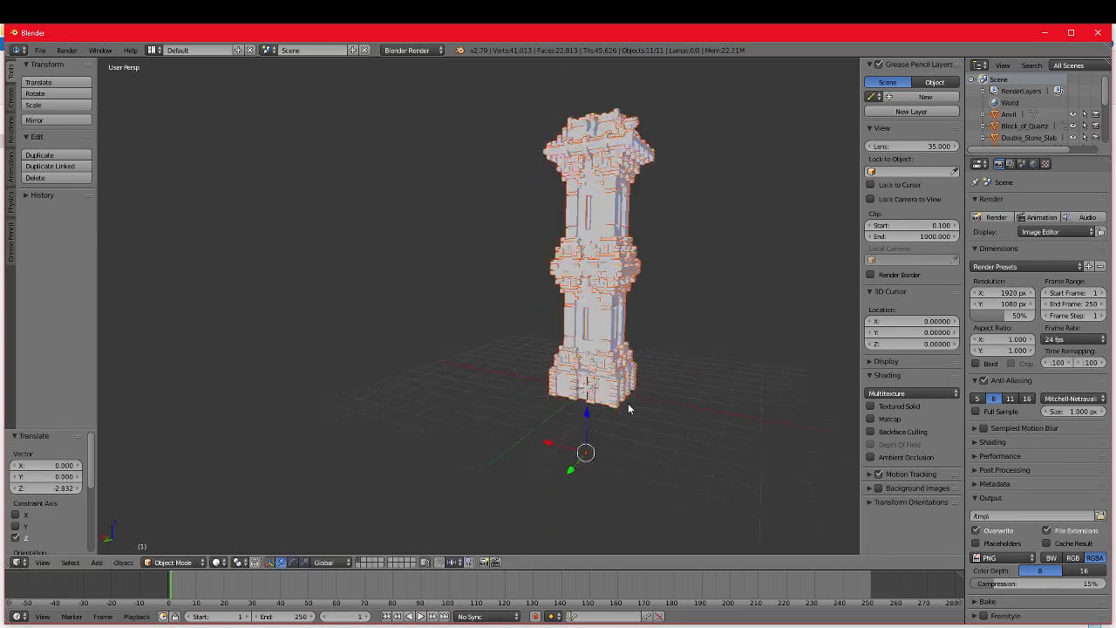
pyautogui.moveTo(664, 428); pyautogui.dragTo(532, 432, button='middle')
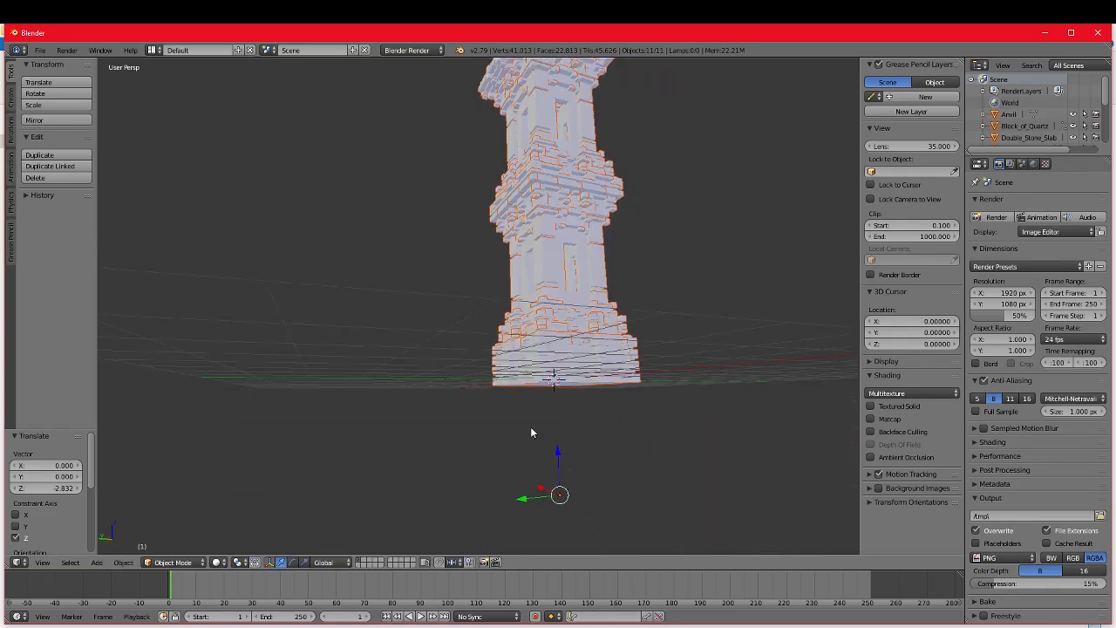
pyautogui.moveTo(557, 450); pyautogui.dragTo(558, 441)
pyautogui.moveTo(580, 388); pyautogui.dragTo(569, 421, button='middle')
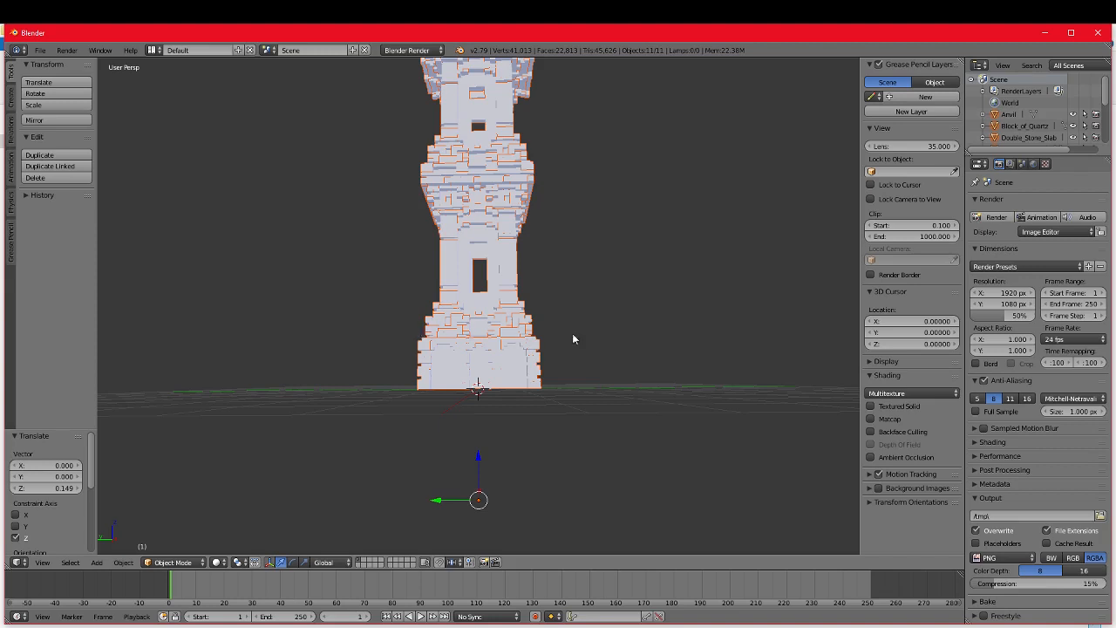
pyautogui.moveTo(622, 359); pyautogui.dragTo(622, 362, button='middle')
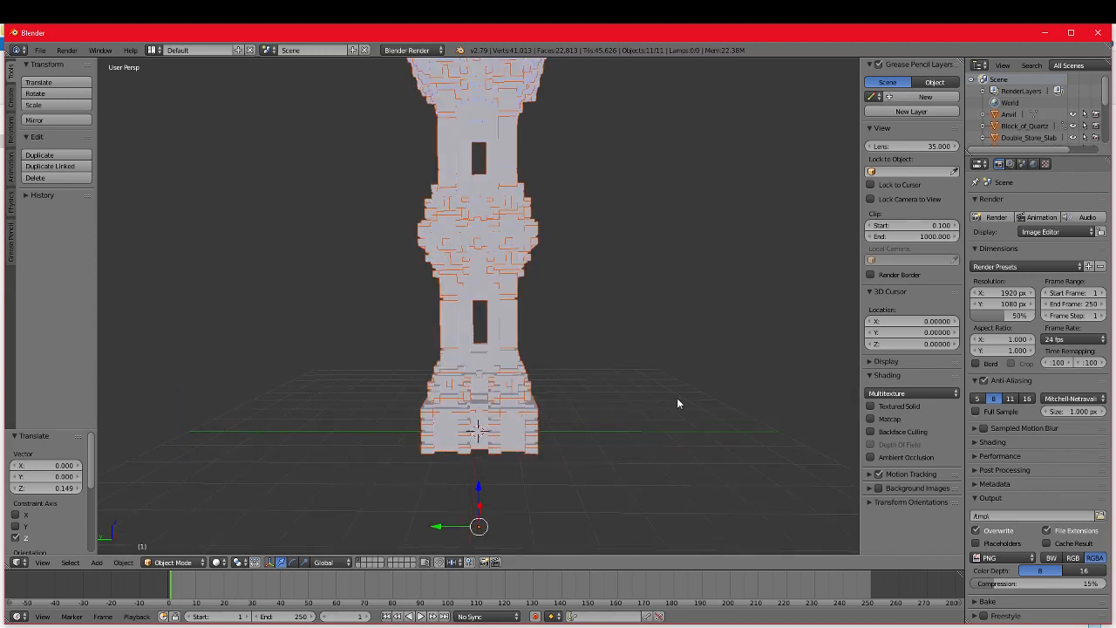
# Step: Switch the 3D view's display of the tower from solid to Material shading
pyautogui.scroll(-2, 603, 399)
pyautogui.scroll(3, 605, 398)
pyautogui.scroll(-2, 576, 323)
pyautogui.scroll(1, 564, 336)
pyautogui.scroll(-1, 564, 338)
pyautogui.scroll(1, 587, 353)
pyautogui.click(218, 563)
pyautogui.click(251, 510)
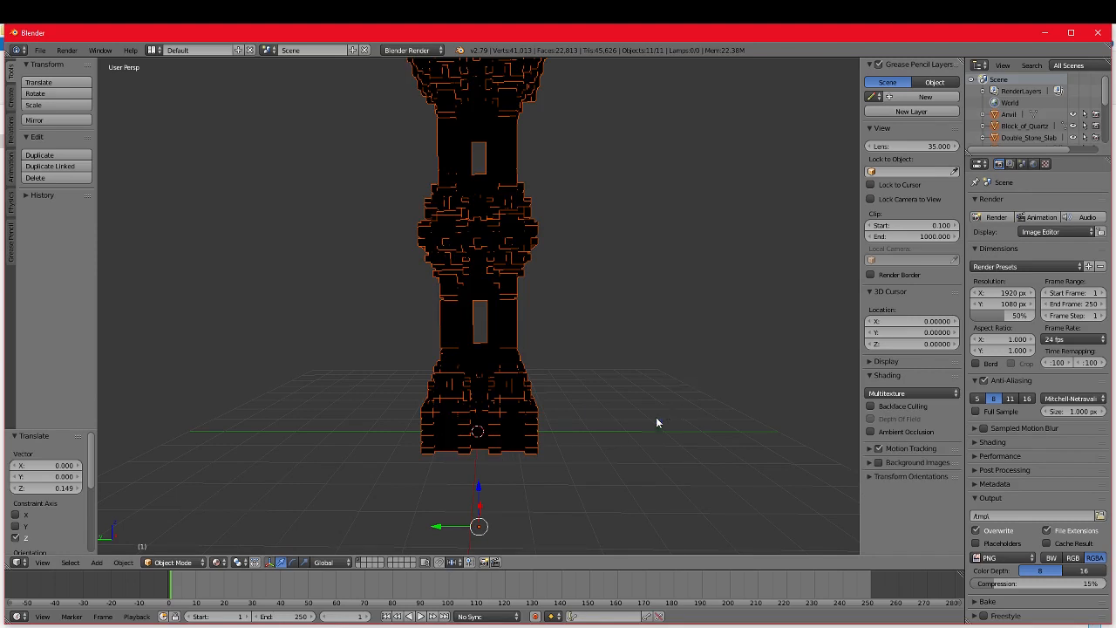
# Step: Add a Point lamp and move it beside the tower, to about Y 1.549 and Z 3.047
pyautogui.hotkey('shift', 'a')
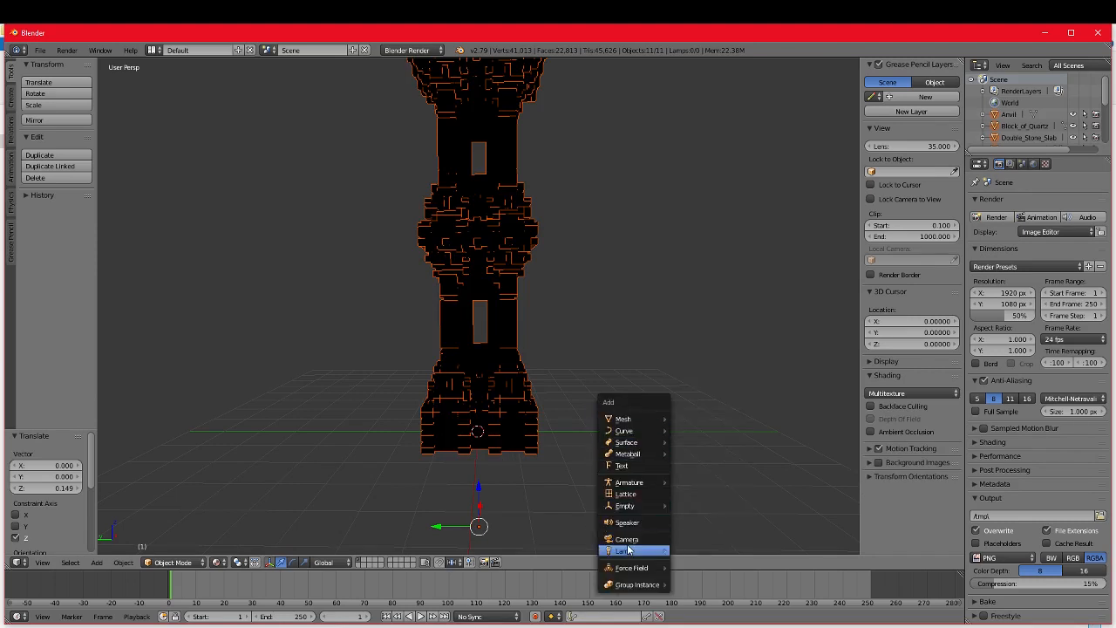
pyautogui.moveTo(630, 551)
pyautogui.click(693, 499)
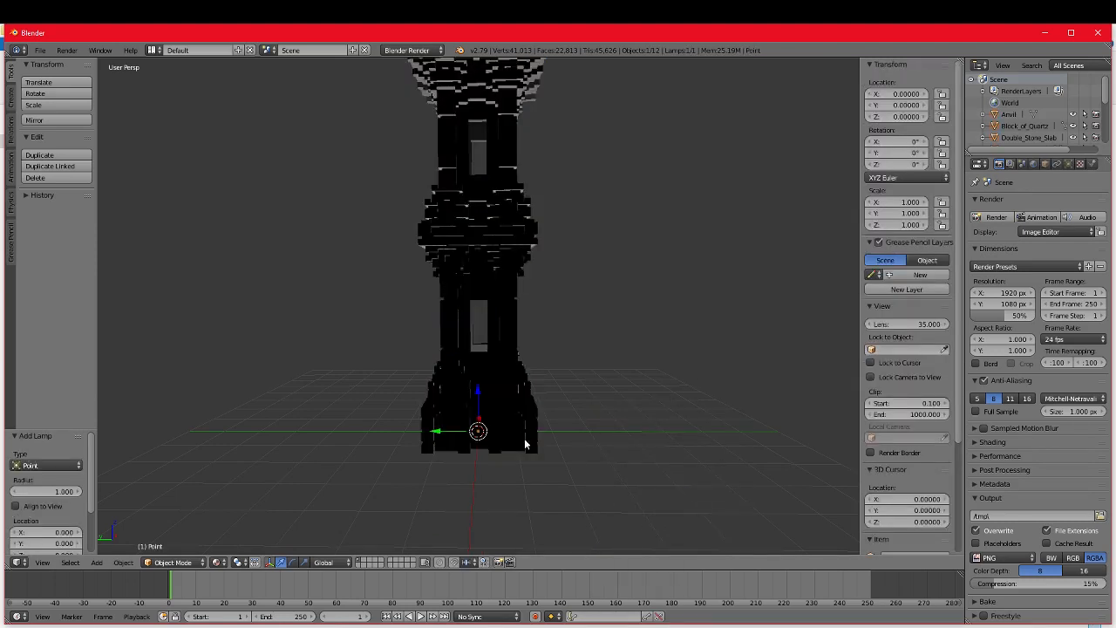
pyautogui.moveTo(480, 393); pyautogui.dragTo(378, 316)
pyautogui.scroll(6, 418, 349)
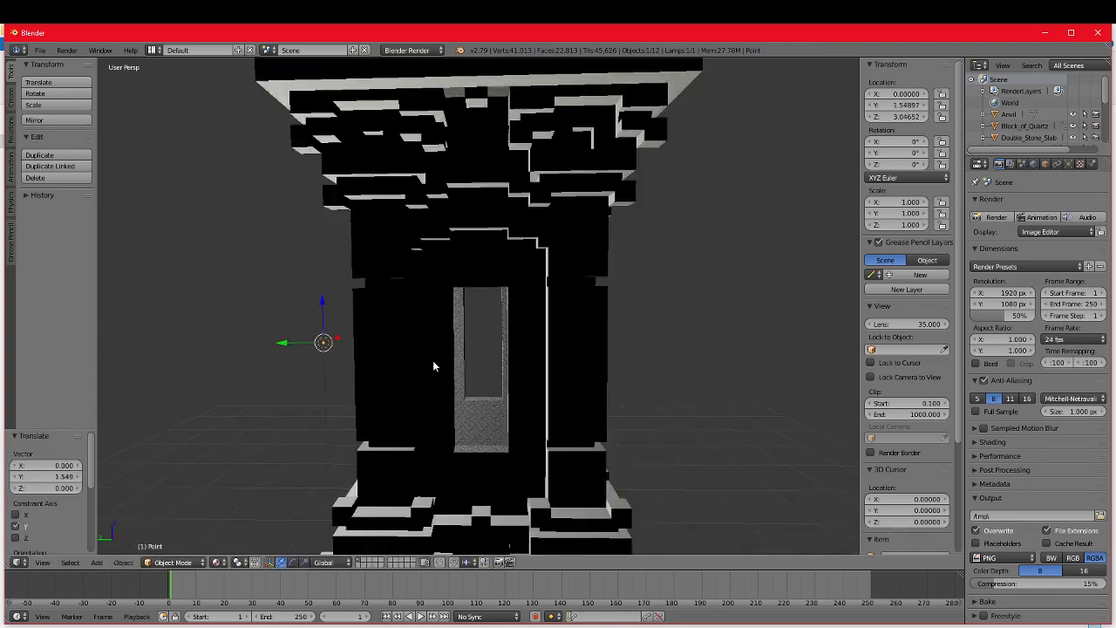
pyautogui.moveTo(432, 363); pyautogui.dragTo(491, 362, button='middle')
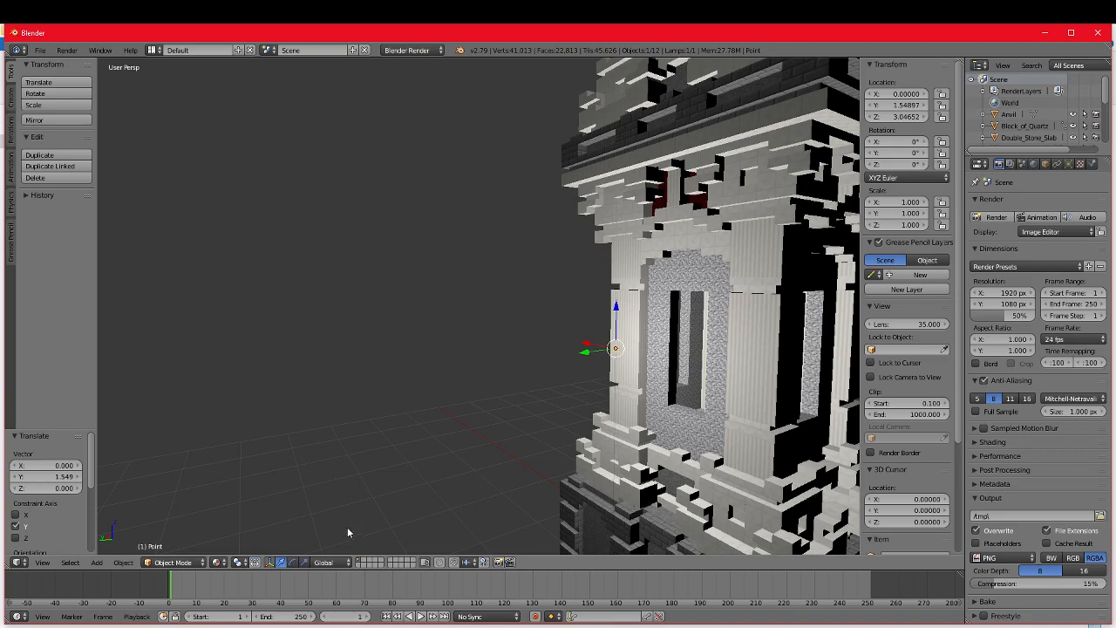
# Step: Preview the lamp-lit tower in Rendered viewport shading and return to Material shading
pyautogui.click(217, 562)
pyautogui.click(244, 483)
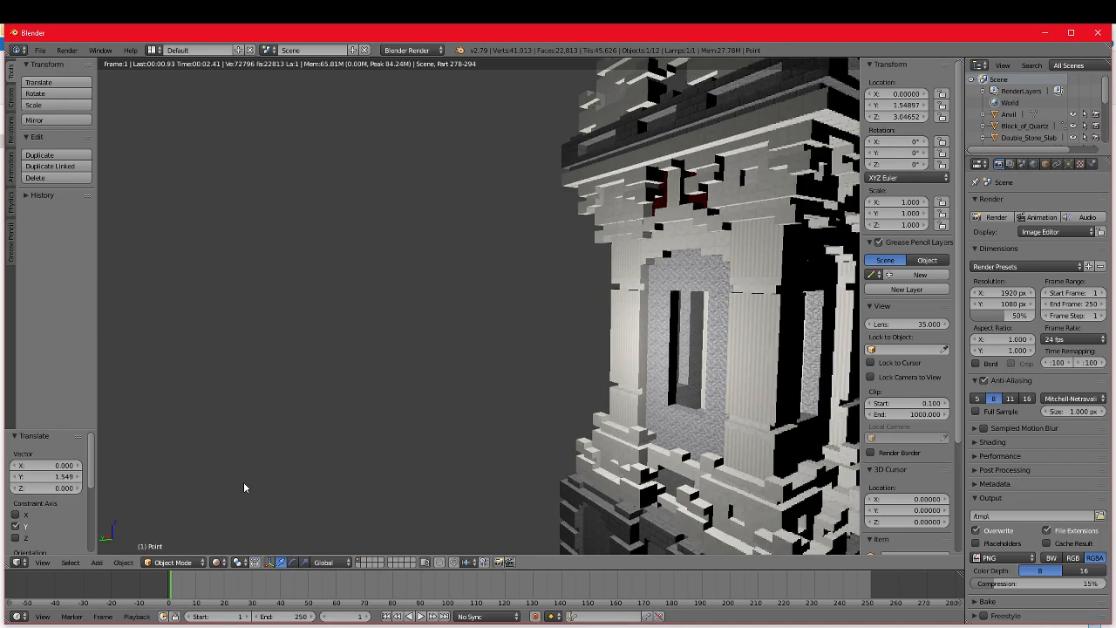
pyautogui.click(218, 563)
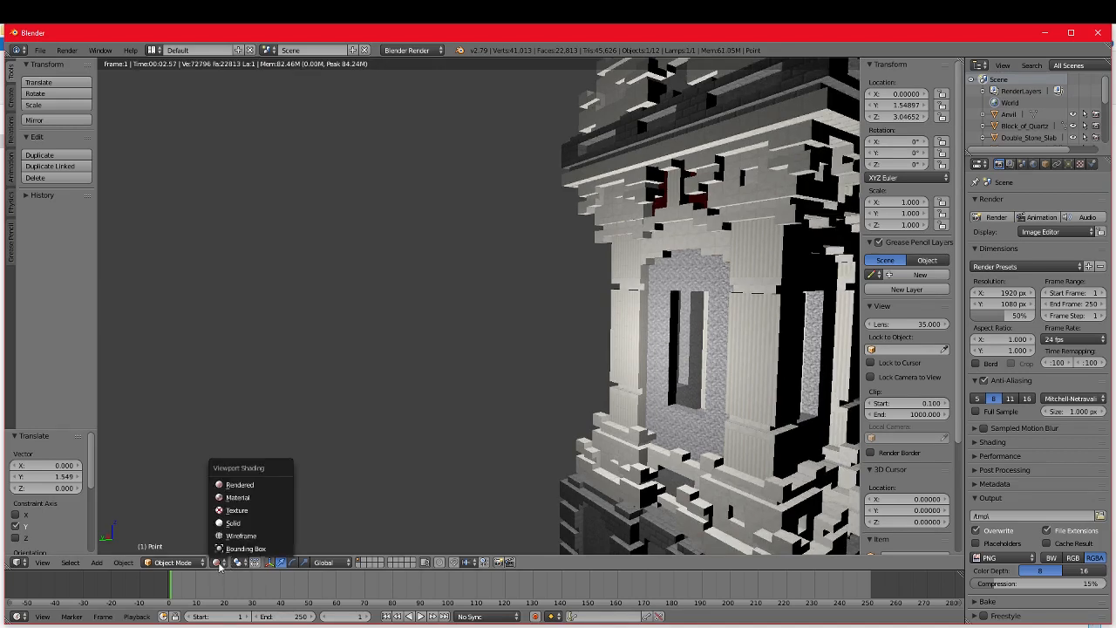
pyautogui.click(253, 504)
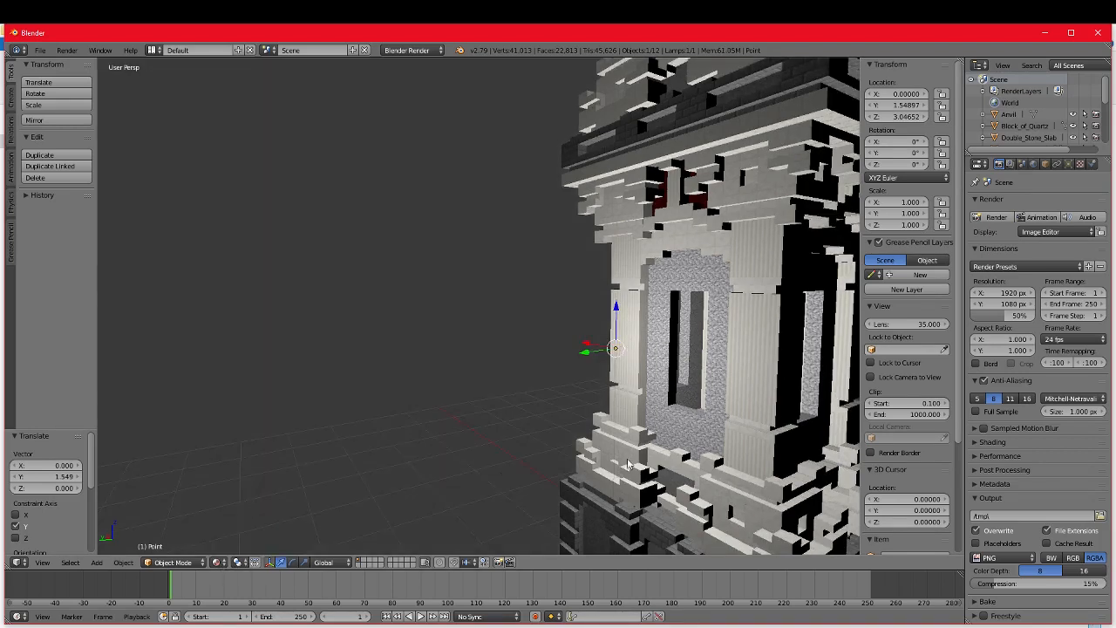
pyautogui.press('x')
pyautogui.click(597, 370)
pyautogui.click(417, 50)
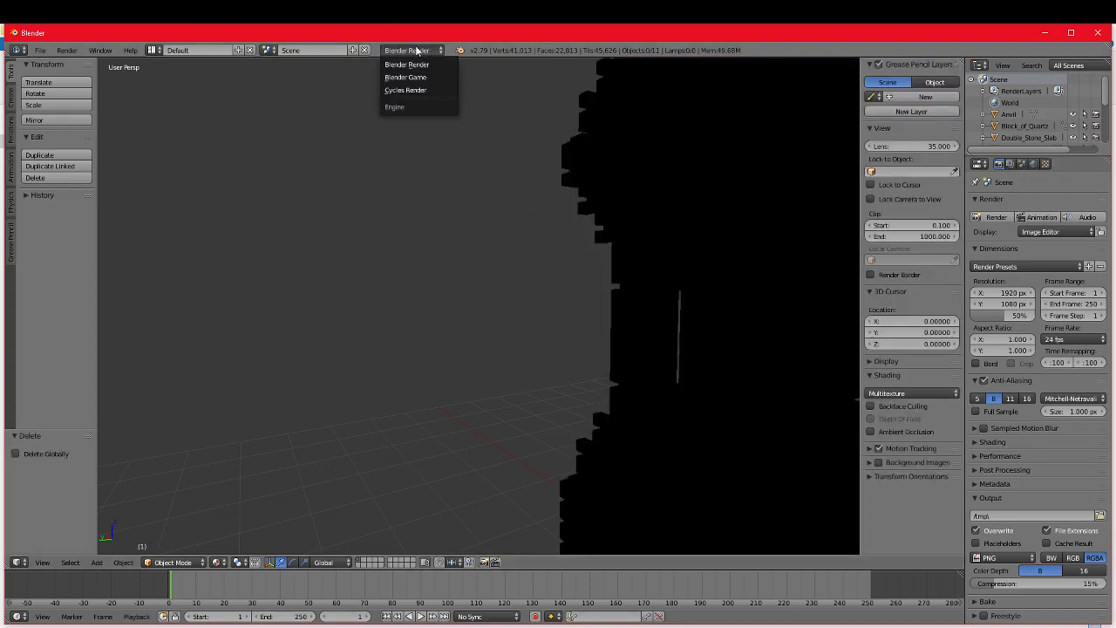
pyautogui.click(412, 91)
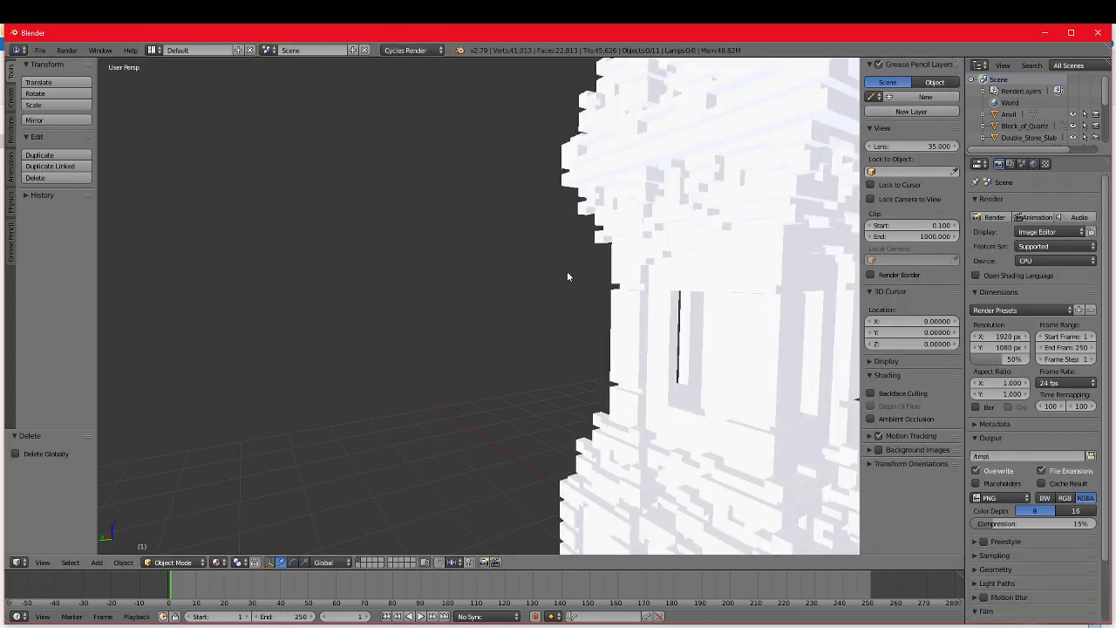
pyautogui.hotkey('ctrl', 'z')
pyautogui.hotkey('ctrl', 'z')
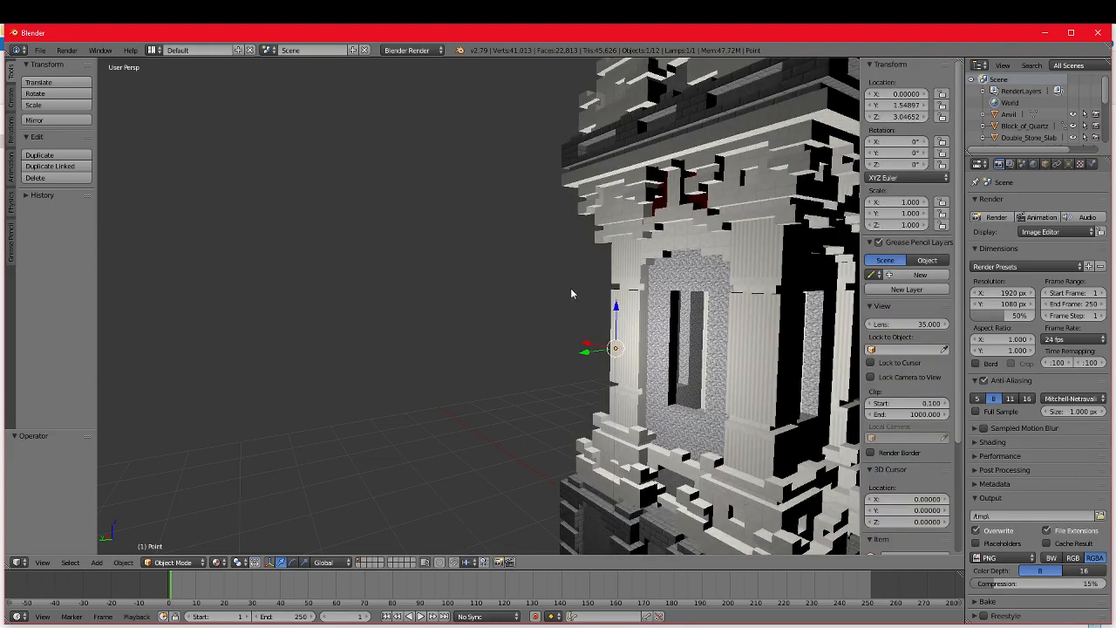
# Step: Switch the render engine to Cycles Render and delete the Point lamp beside the tower
pyautogui.click(417, 51)
pyautogui.click(411, 91)
pyautogui.moveTo(643, 352); pyautogui.dragTo(622, 348, button='middle')
pyautogui.moveTo(489, 330); pyautogui.dragTo(563, 324, button='middle')
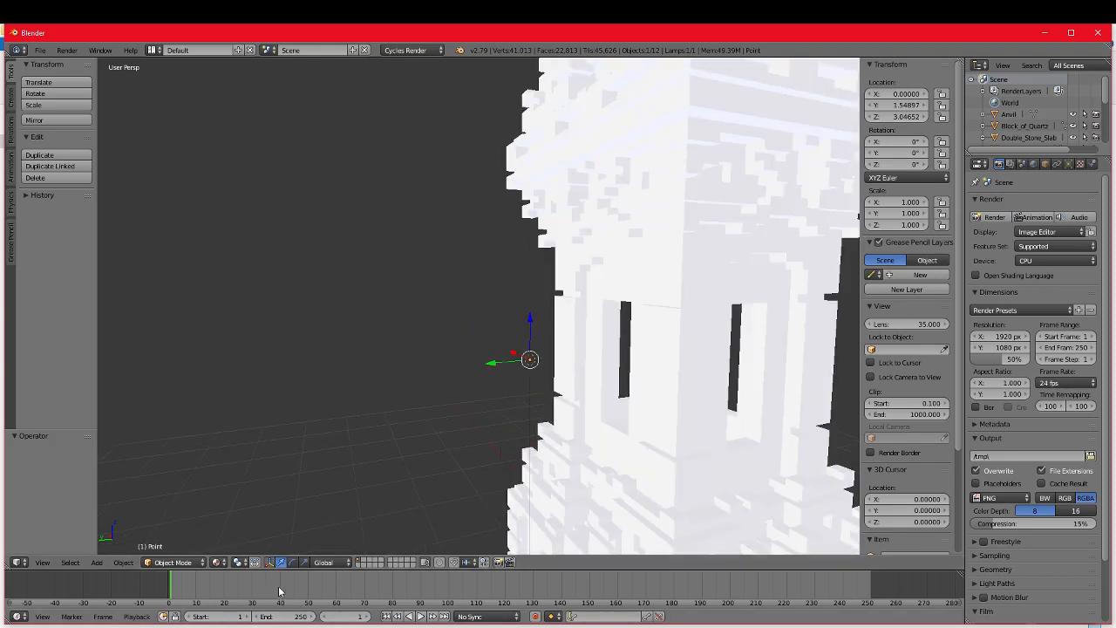
pyautogui.press('x')
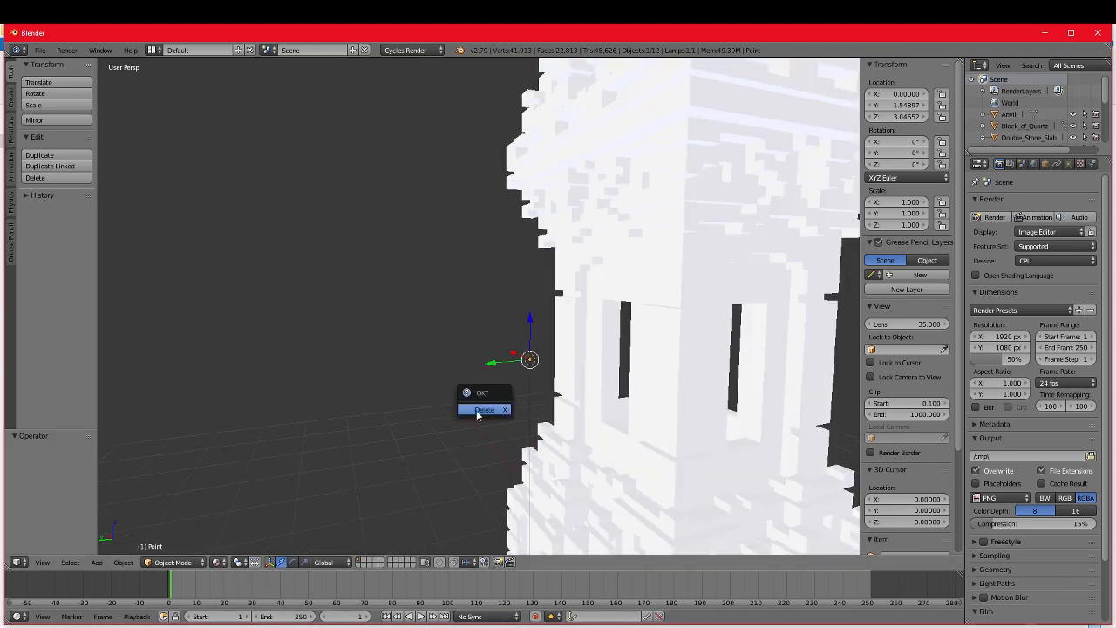
pyautogui.click(481, 410)
pyautogui.scroll(-5, 497, 375)
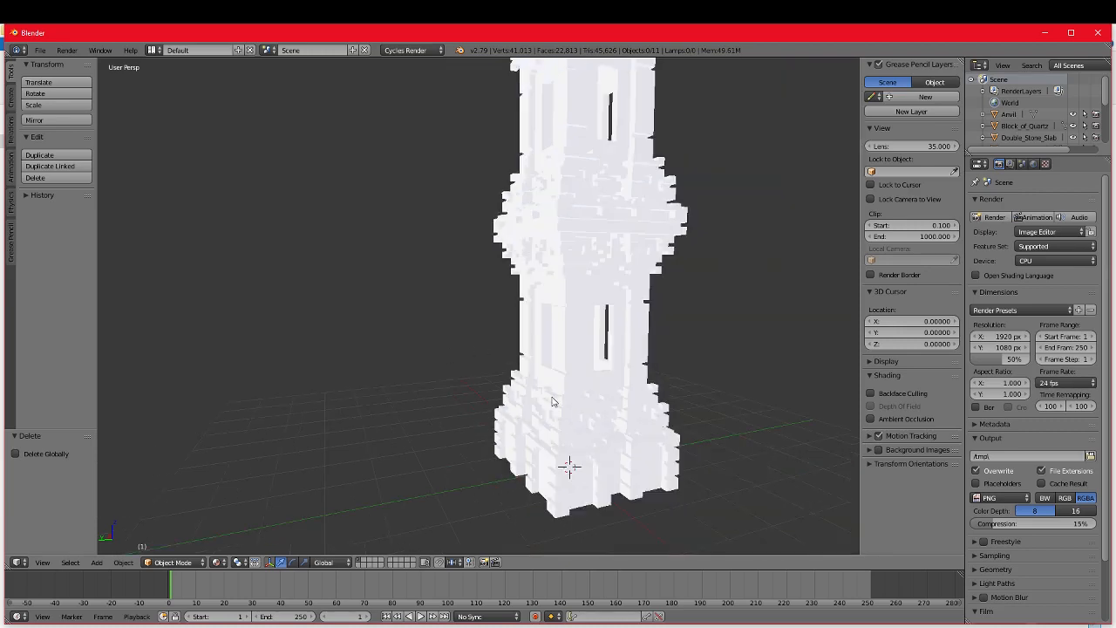
# Step: Try moving the Stone object away from the rest of the tower twice, undoing each move
pyautogui.moveTo(619, 396); pyautogui.dragTo(490, 353, button='middle')
pyautogui.rightClick(490, 358)
pyautogui.press('g')
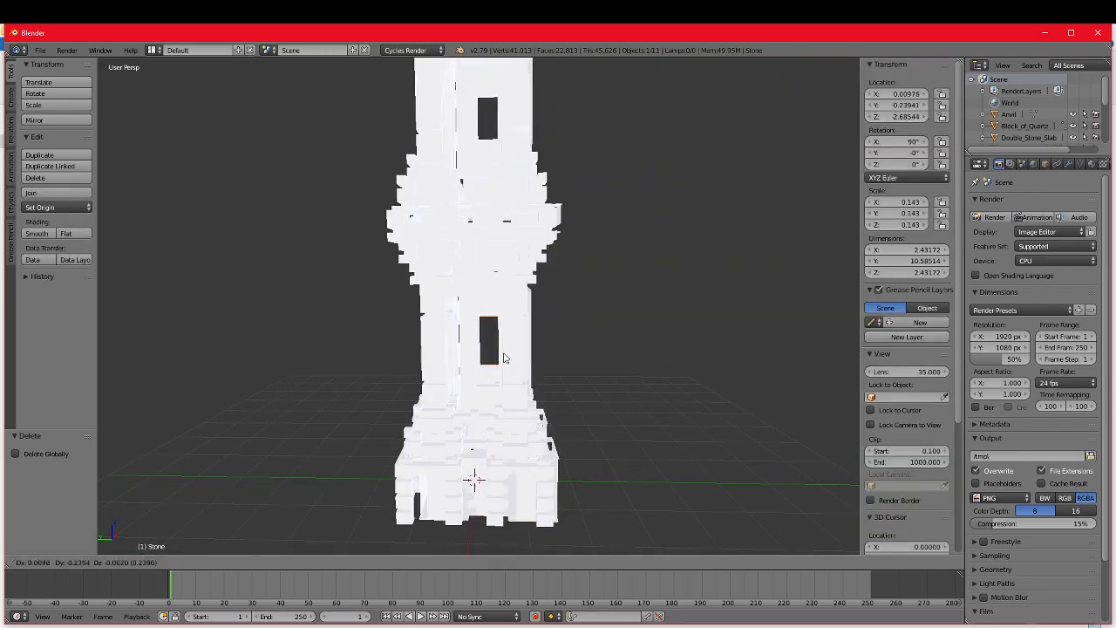
pyautogui.click(724, 360)
pyautogui.moveTo(724, 360); pyautogui.dragTo(597, 332, button='middle')
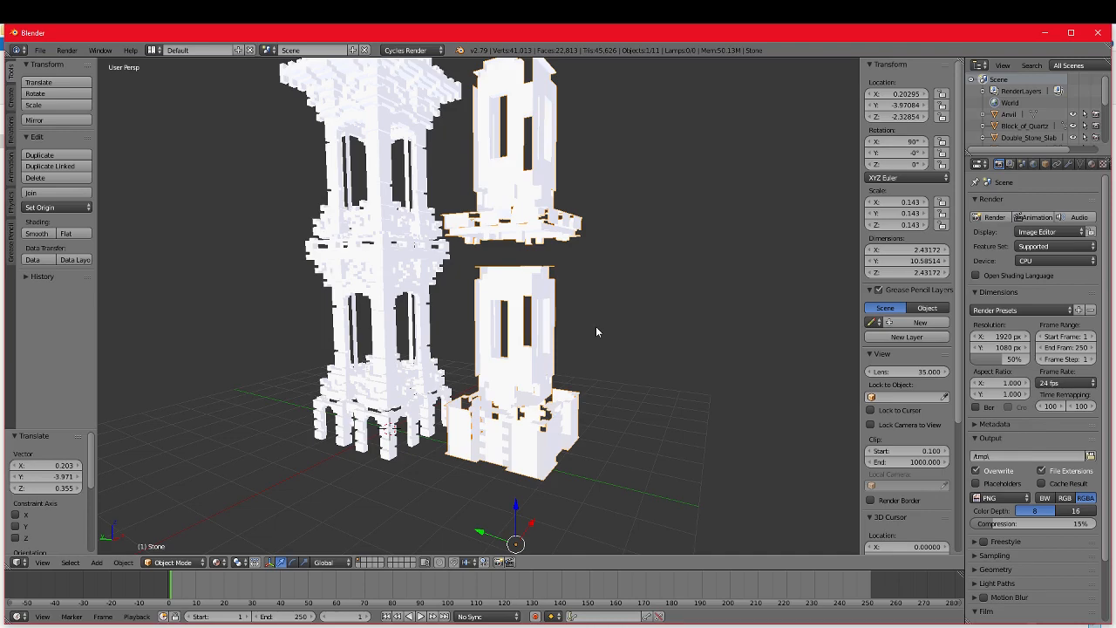
pyautogui.scroll(-2, 596, 332)
pyautogui.moveTo(597, 331); pyautogui.dragTo(605, 334, button='middle')
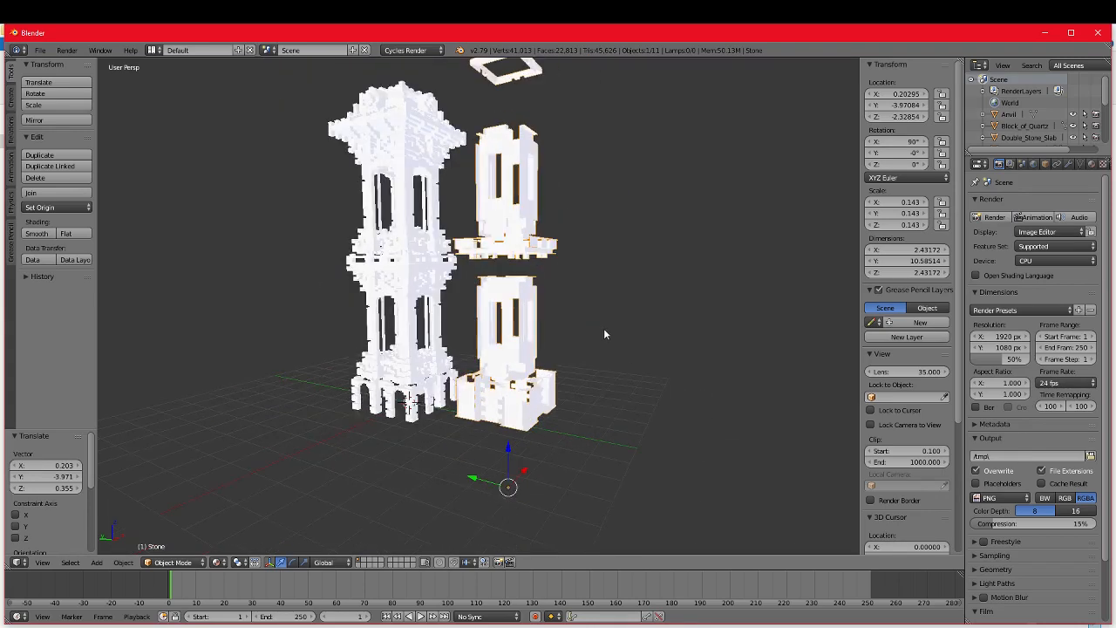
pyautogui.hotkey('ctrl', 'z')
pyautogui.scroll(2, 487, 368)
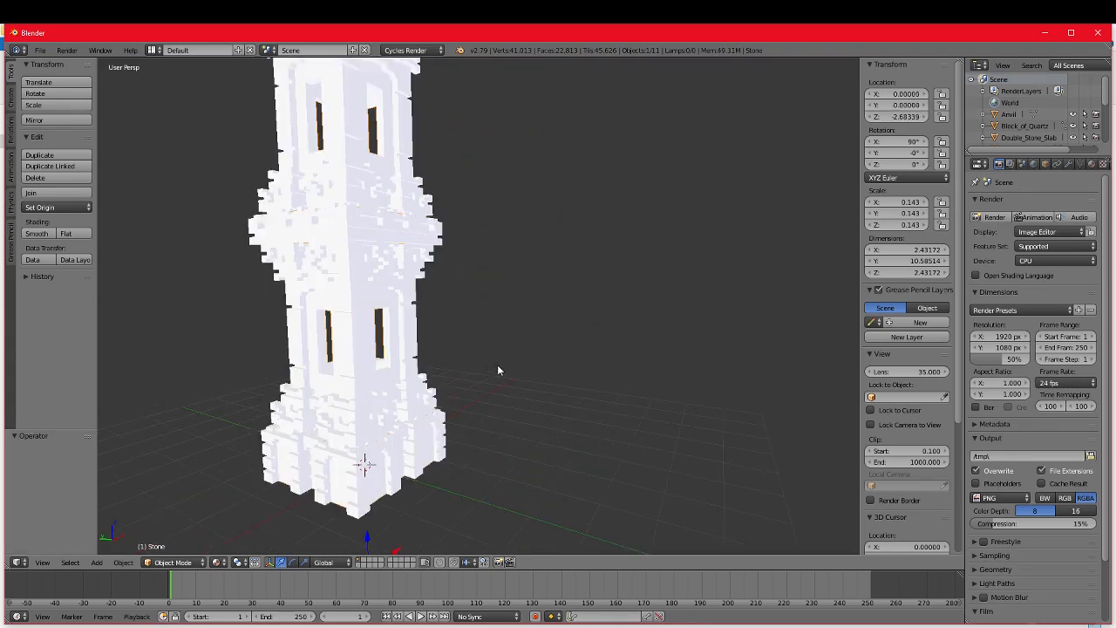
pyautogui.press('g')
pyautogui.click(551, 376)
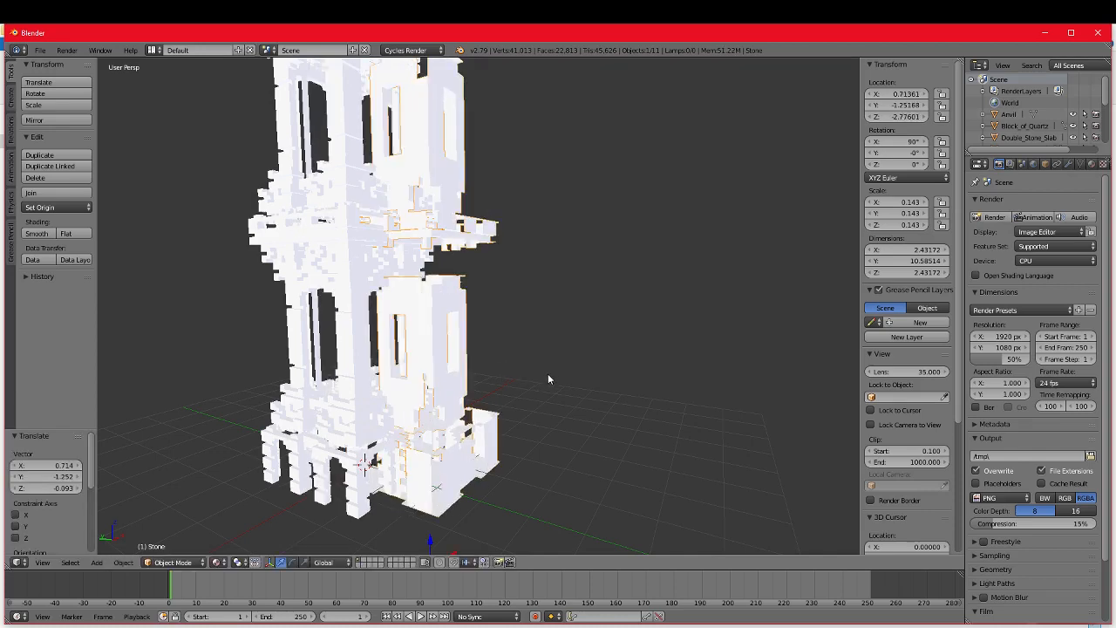
pyautogui.hotkey('ctrl', 'z')
# Step: Try moving the Block_of_Quartz object out of the tower and undo the move
pyautogui.scroll(-1, 488, 367)
pyautogui.rightClick(423, 350)
pyautogui.press('g')
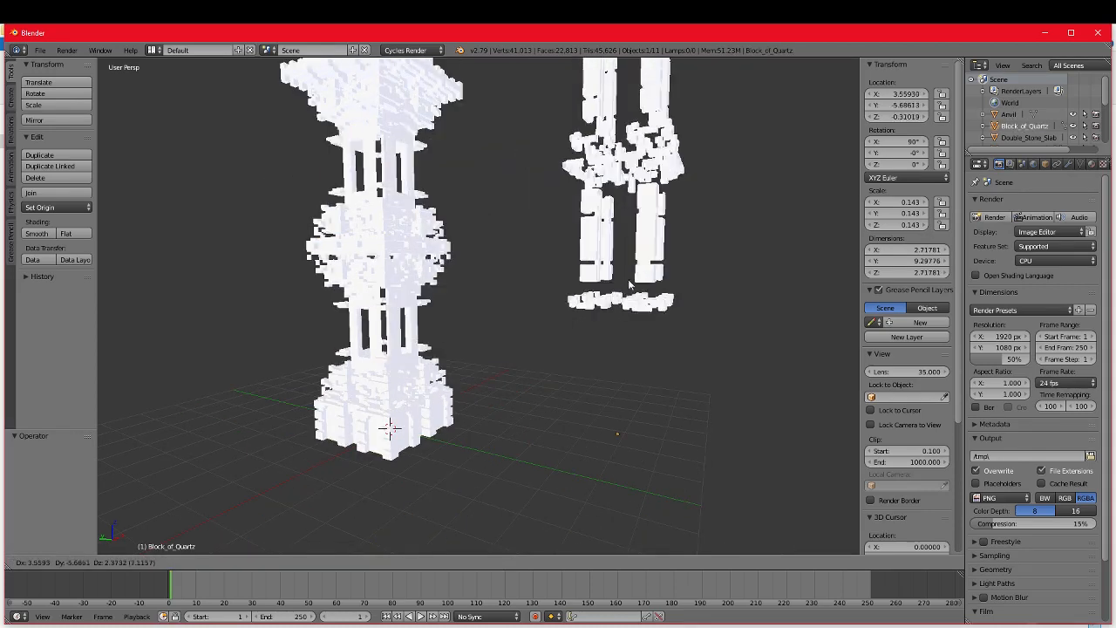
pyautogui.click(572, 331)
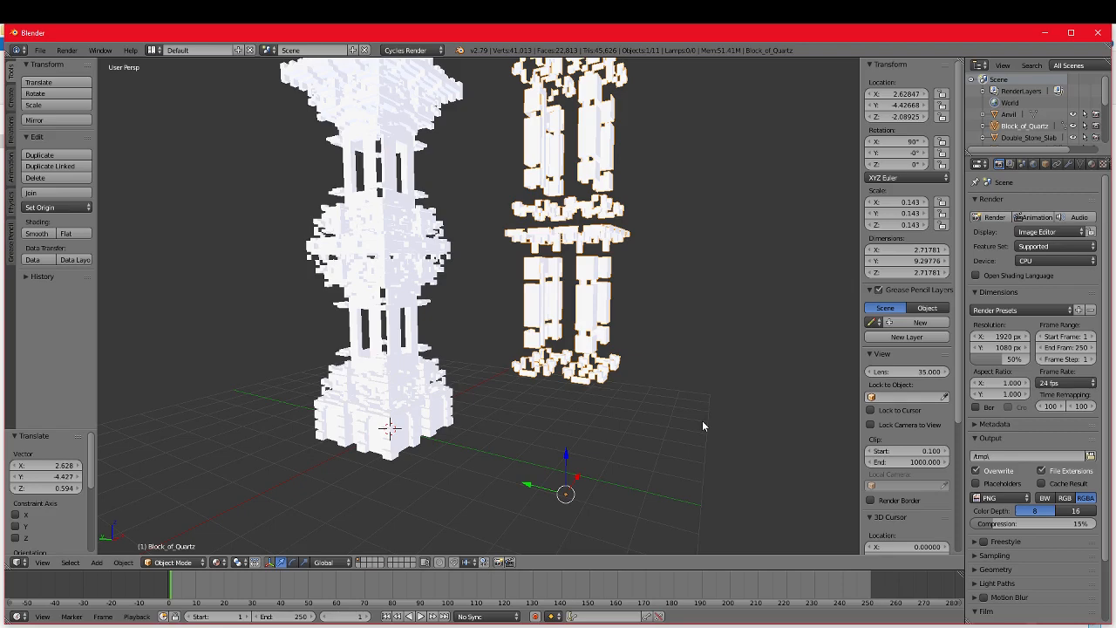
pyautogui.hotkey('ctrl', 'z')
# Step: Select the Stone object at the tower's base and hide the 3D view's tool shelf and properties sidebar
pyautogui.scroll(3, 533, 420)
pyautogui.moveTo(533, 420); pyautogui.dragTo(594, 420, button='middle')
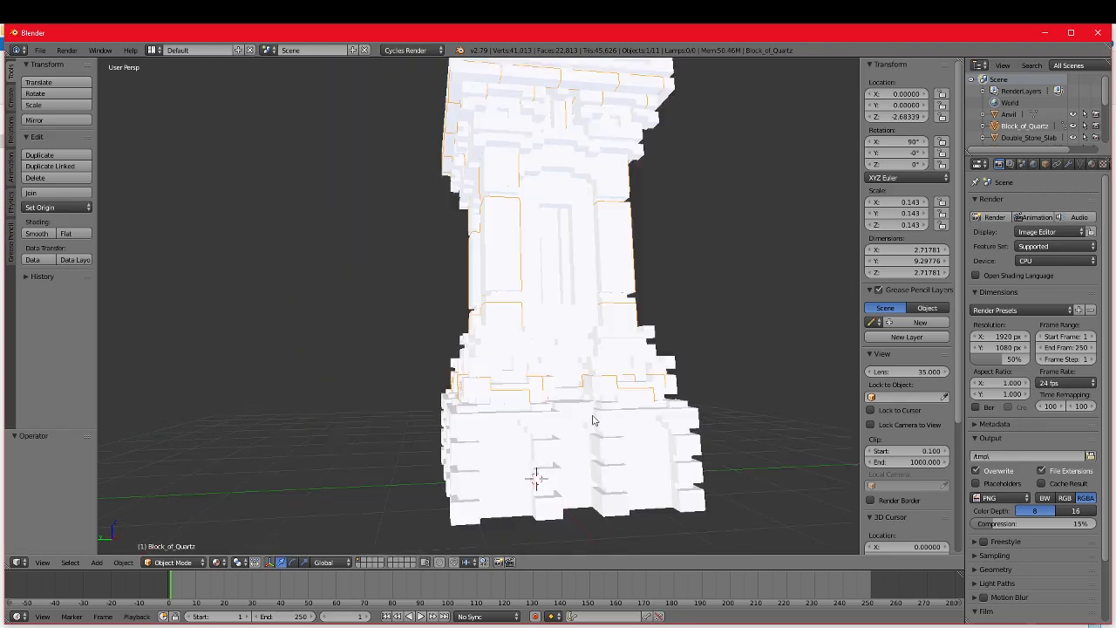
pyautogui.rightClick(523, 479)
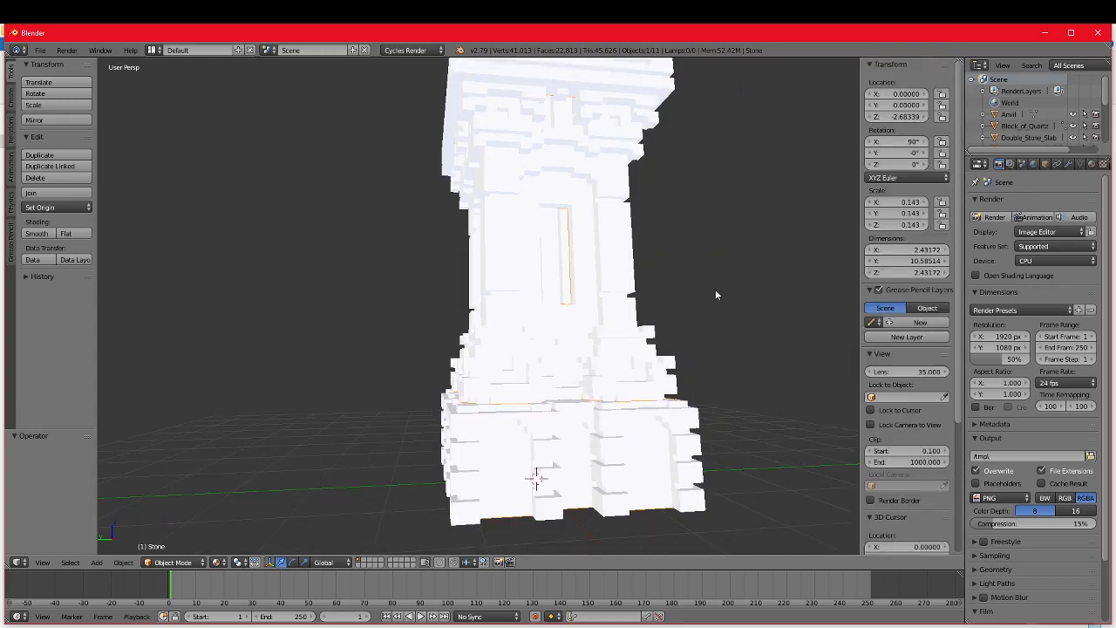
pyautogui.press('n')
pyautogui.press('n')
pyautogui.press('n')
pyautogui.press('n')
pyautogui.press('n')
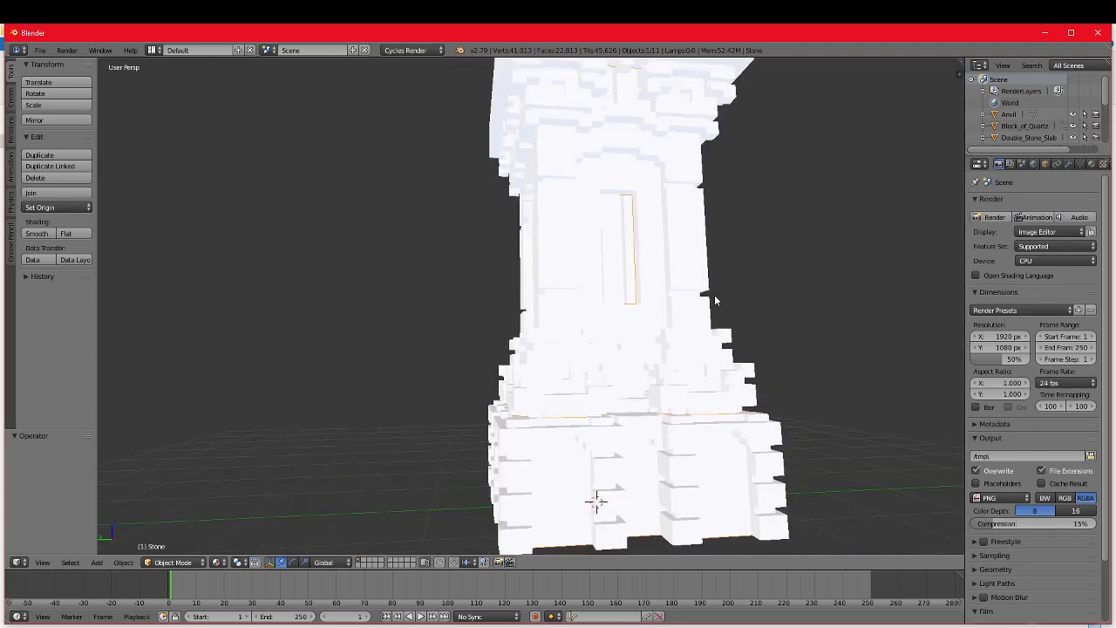
pyautogui.press('t')
pyautogui.press('t')
pyautogui.press('t')
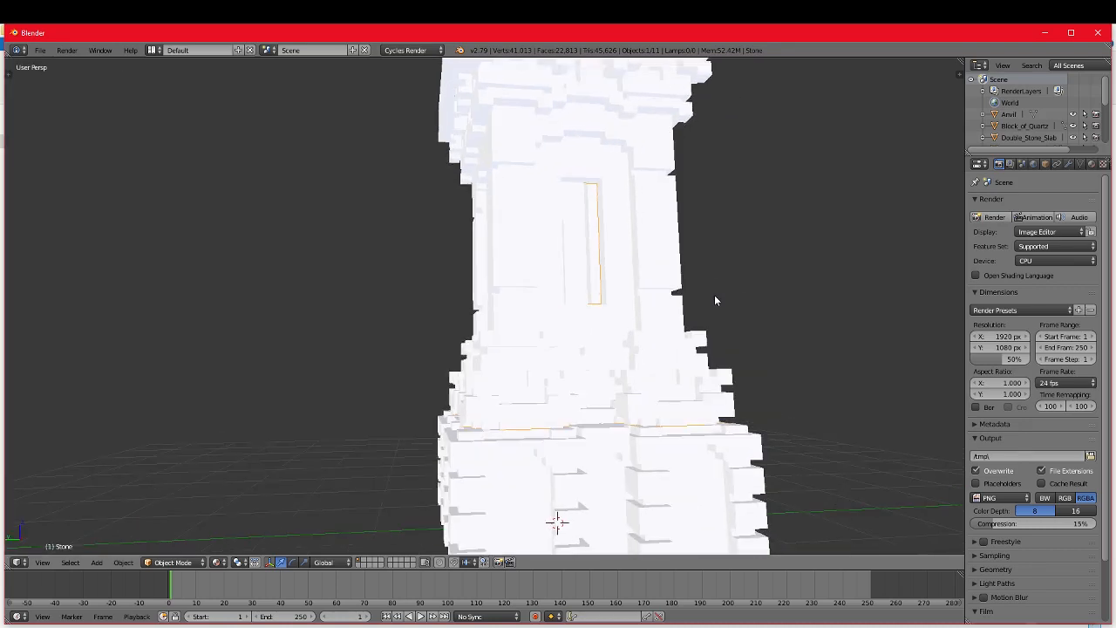
pyautogui.press('n')
pyautogui.press('t')
pyautogui.press('t')
pyautogui.press('n')
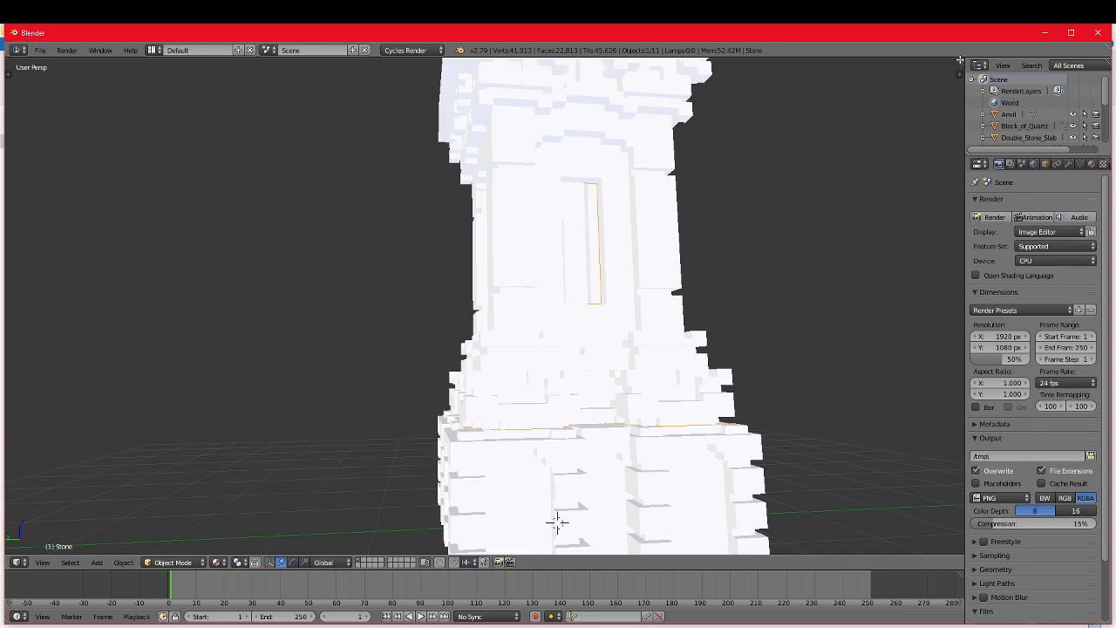
# Step: Split the 3D view into two side-by-side areas and divide one of them into two stacked views
pyautogui.moveTo(958, 60); pyautogui.dragTo(548, 59)
pyautogui.moveTo(468, 54)
pyautogui.mouseDown()
pyautogui.moveTo(442, 58)
pyautogui.moveTo(468, 57)
pyautogui.mouseUp()
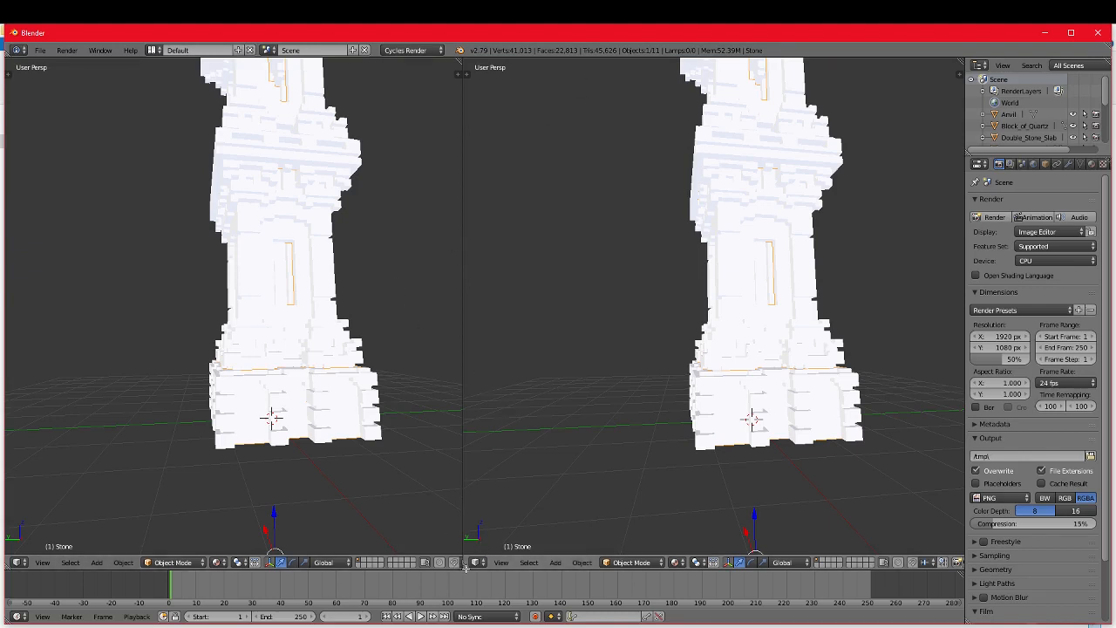
pyautogui.moveTo(467, 565); pyautogui.dragTo(467, 306)
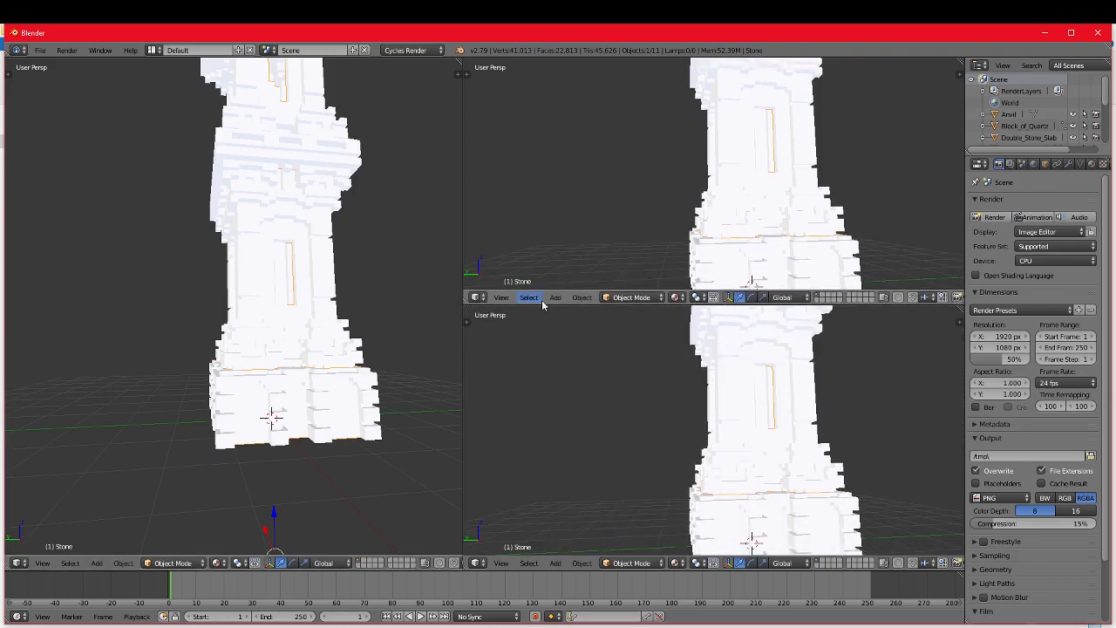
# Step: Frame the whole tower in each of the three 3D views
pyautogui.scroll(-2, 644, 376)
pyautogui.scroll(-4, 713, 219)
pyautogui.moveTo(712, 219); pyautogui.dragTo(733, 239, button='middle')
pyautogui.scroll(-4, 734, 228)
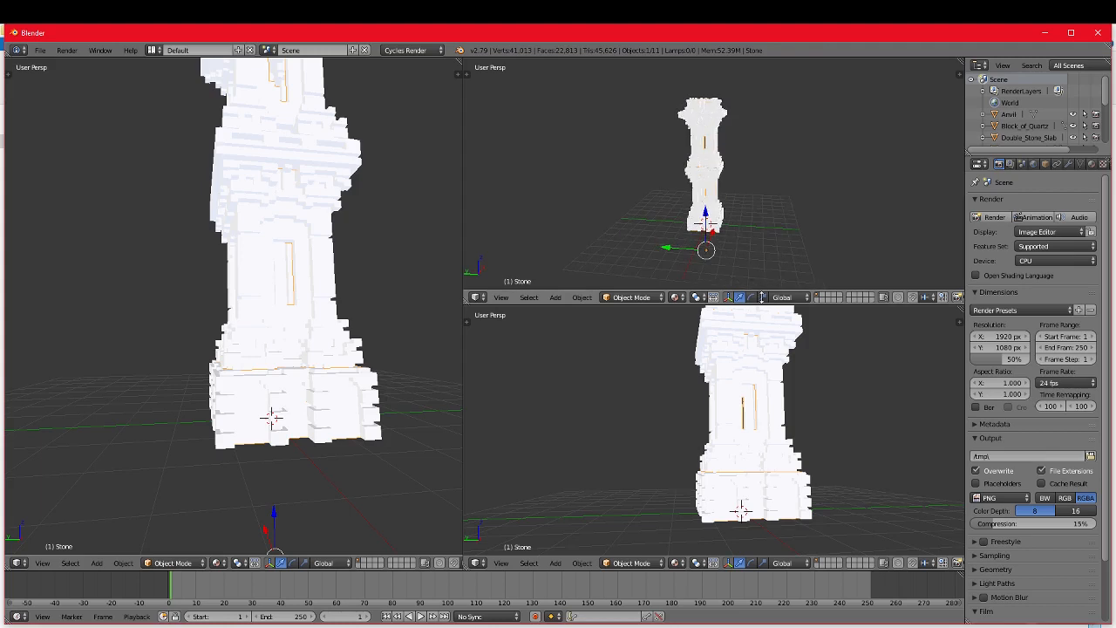
pyautogui.scroll(-3, 741, 463)
pyautogui.moveTo(780, 451); pyautogui.dragTo(788, 461, button='middle')
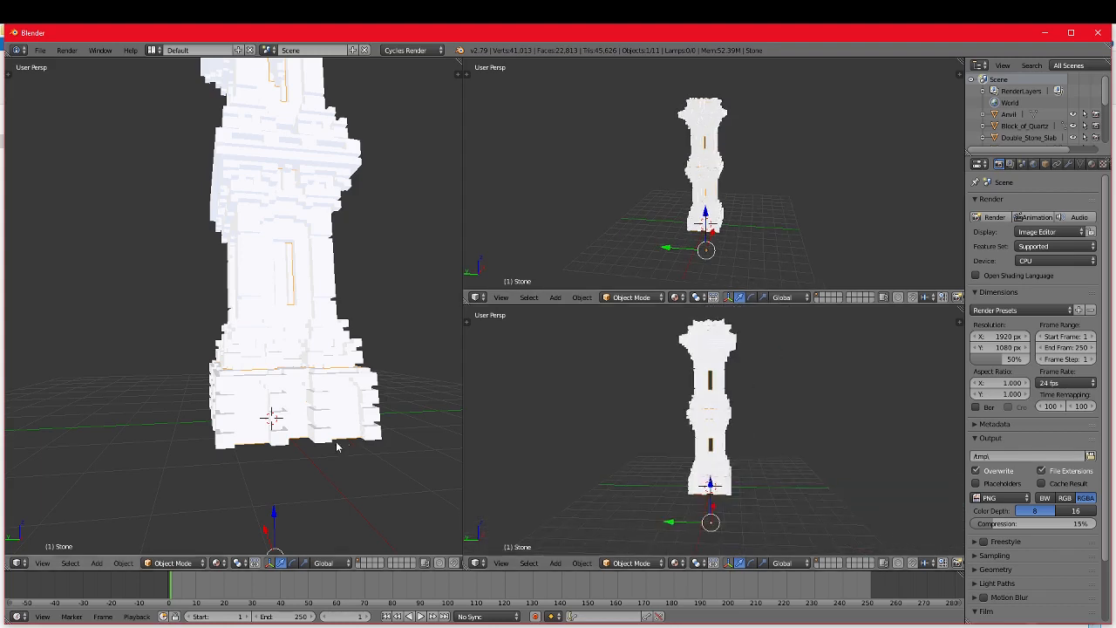
pyautogui.scroll(-2, 249, 415)
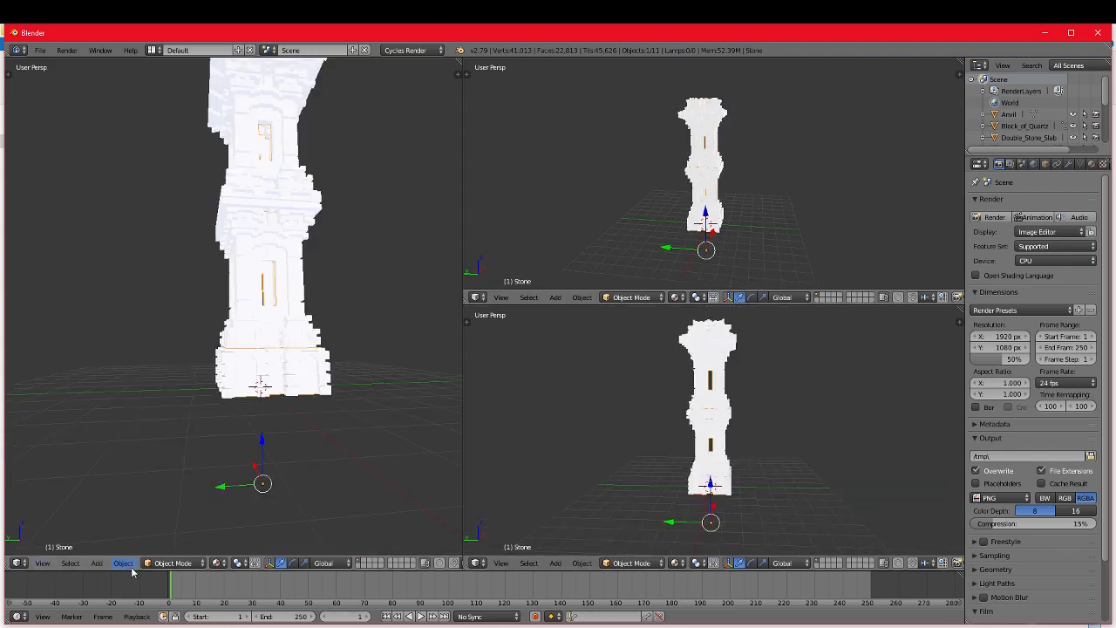
pyautogui.scroll(-2, 200, 424)
pyautogui.scroll(2, 253, 392)
pyautogui.scroll(-2, 301, 370)
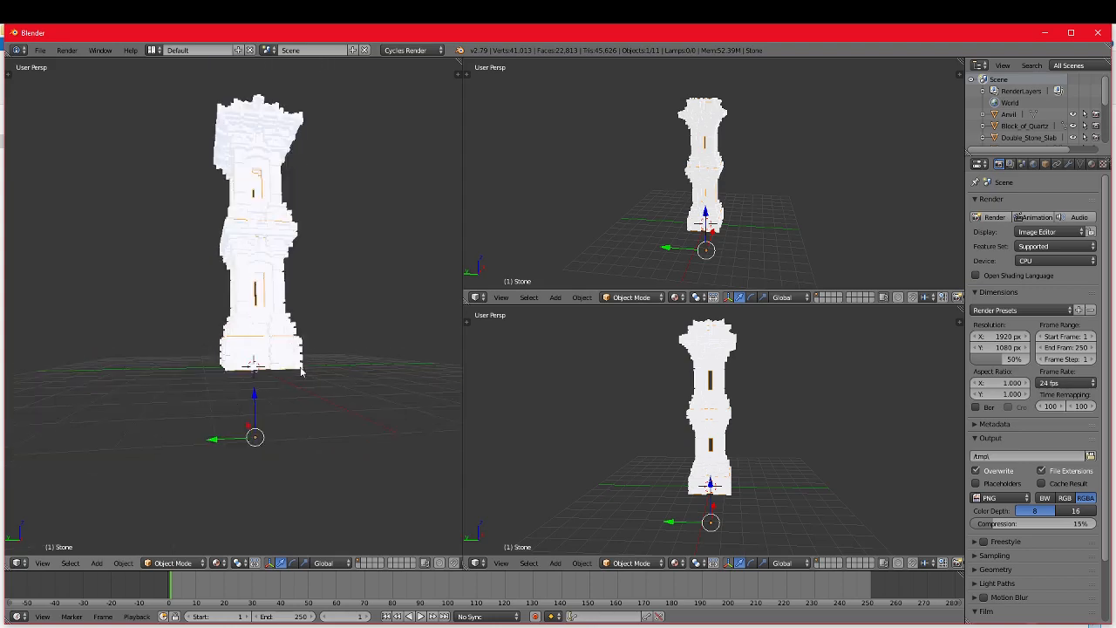
pyautogui.moveTo(301, 371); pyautogui.dragTo(292, 404, button='middle')
# Step: Change the undivided tall 3D view to a Node Editor and select the tower's Block_of_Quartz object
pyautogui.click(25, 565)
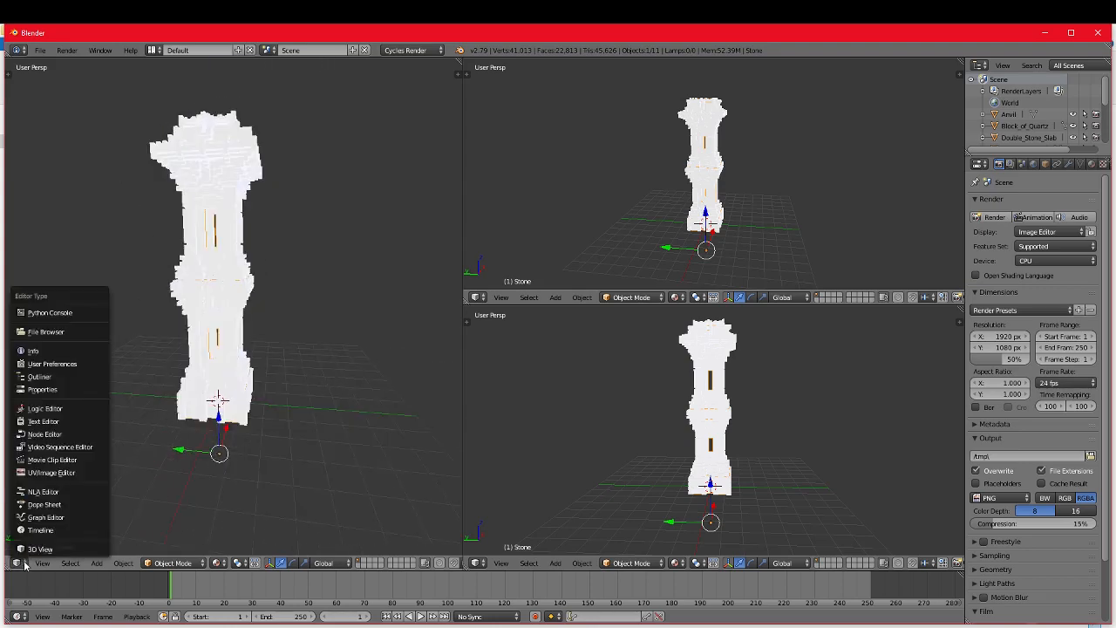
pyautogui.click(53, 434)
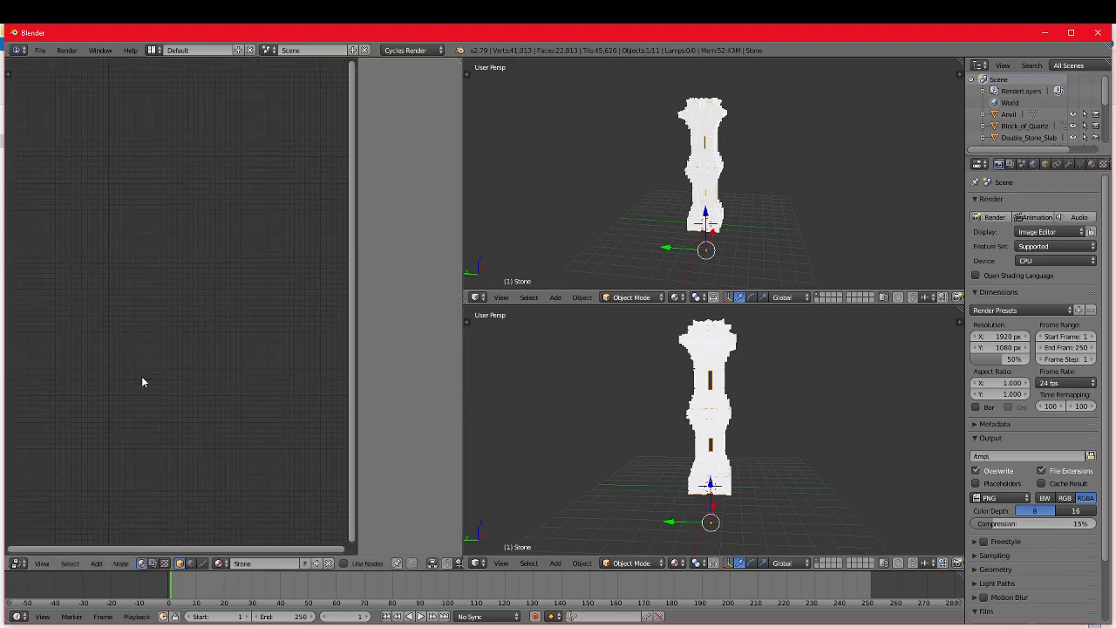
pyautogui.scroll(2, 770, 475)
pyautogui.scroll(3, 771, 469)
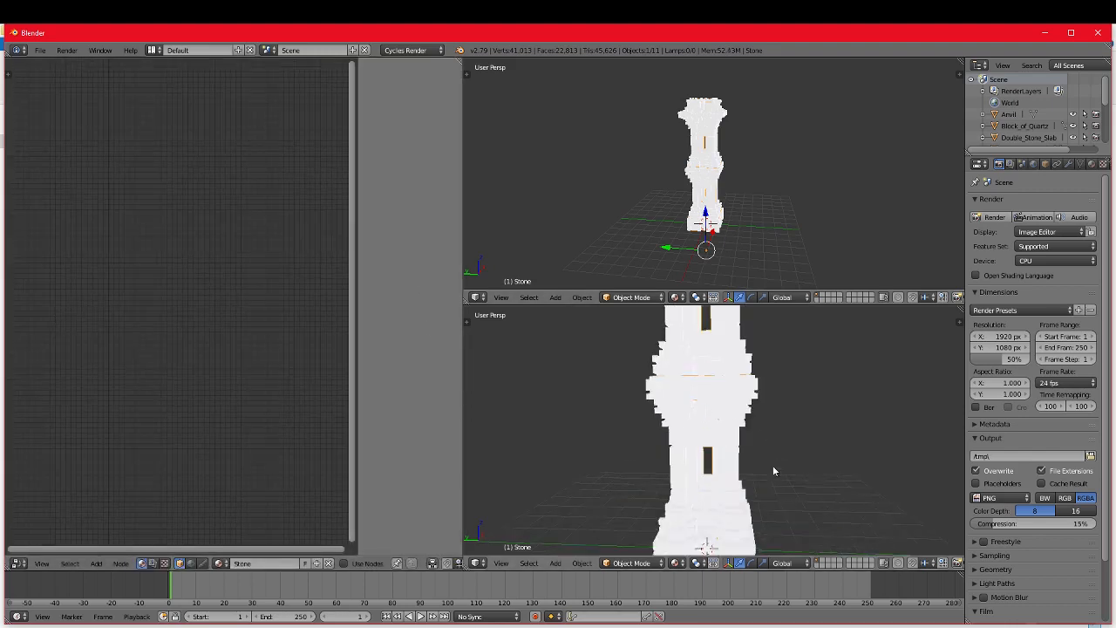
pyautogui.rightClick(743, 439)
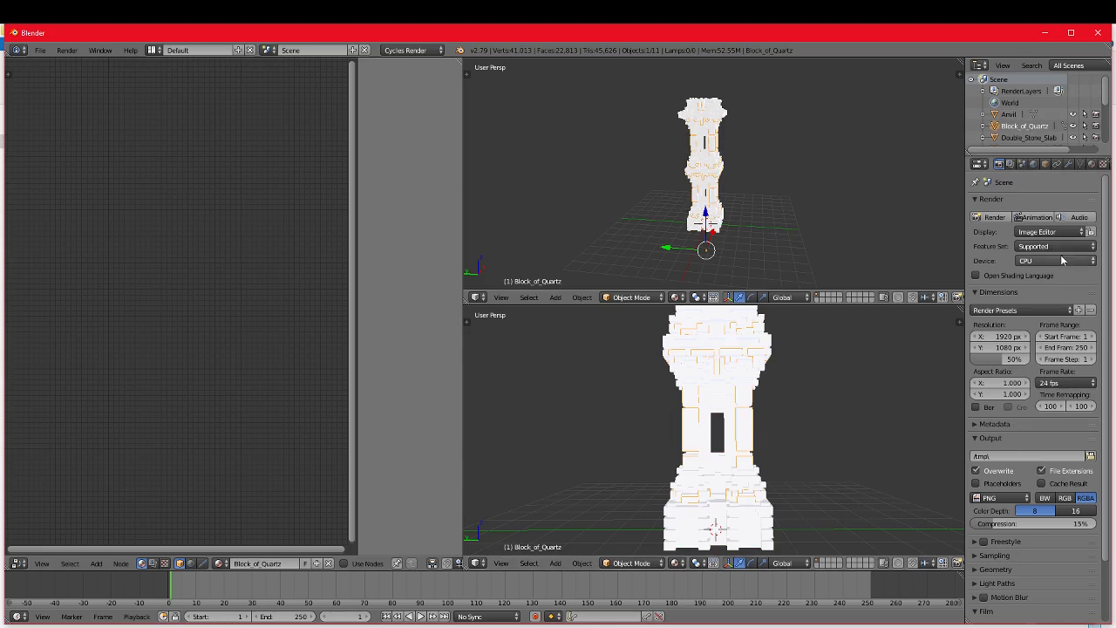
# Step: Open the Block_of_Quartz material's settings and enable Use Nodes for its surface
pyautogui.click(1092, 164)
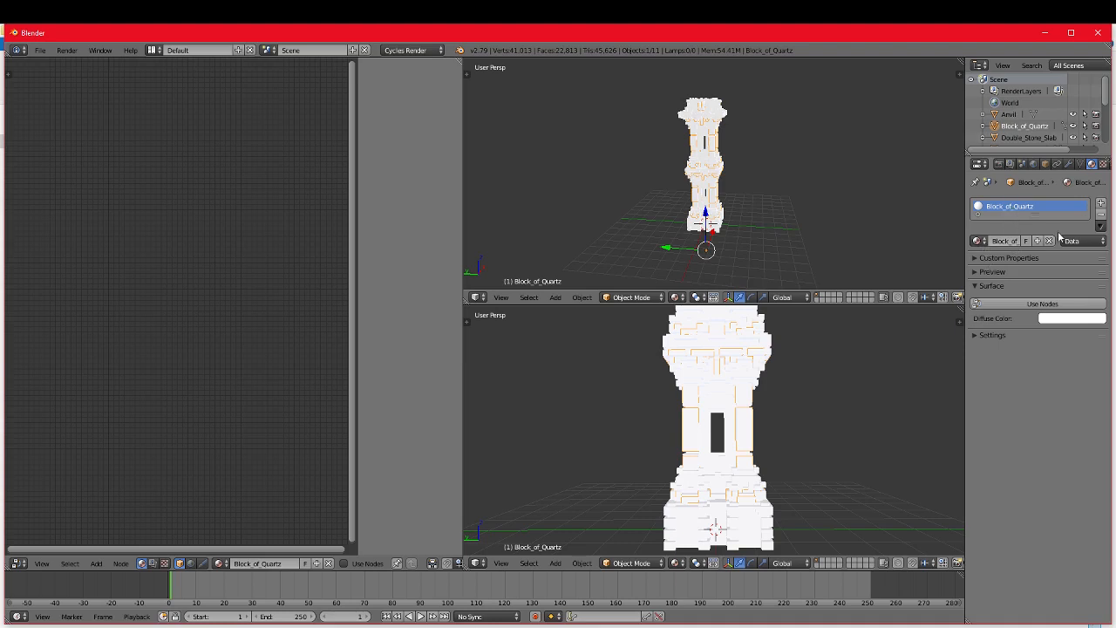
pyautogui.click(1015, 259)
pyautogui.click(1006, 259)
pyautogui.click(1004, 272)
pyautogui.click(1005, 272)
pyautogui.click(1040, 304)
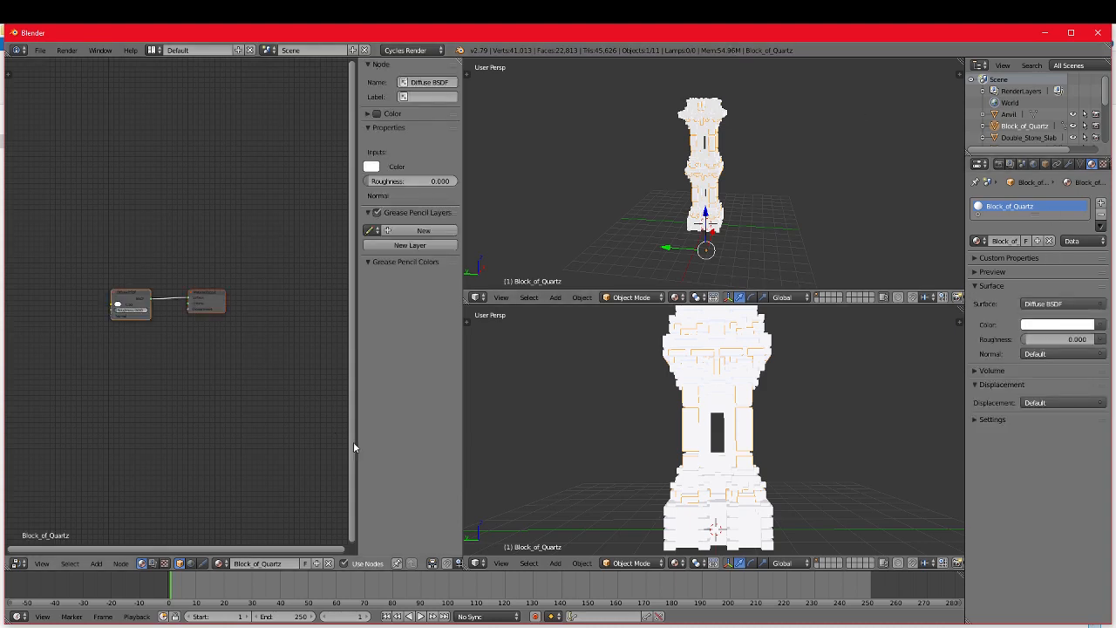
# Step: Toggle Use Nodes off and back on for the Block_of_Quartz material from the Node Editor
pyautogui.click(343, 563)
pyautogui.click(345, 564)
pyautogui.click(345, 565)
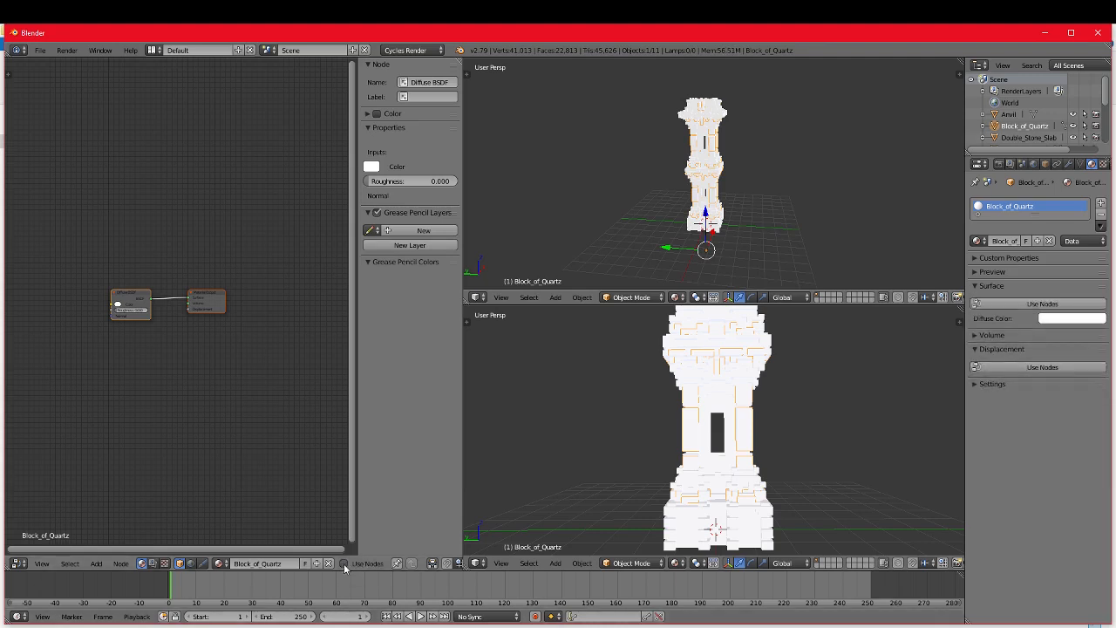
pyautogui.click(344, 563)
pyautogui.scroll(3, 152, 332)
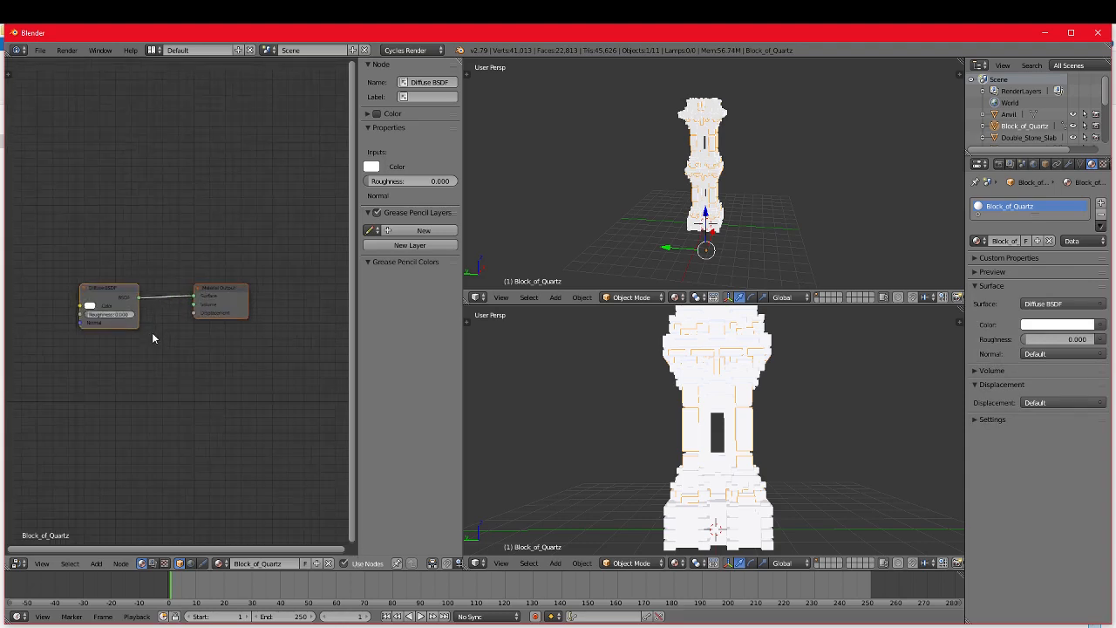
# Step: Delete the Diffuse BSDF node from the Block_of_Quartz material, keeping the Material Output node
pyautogui.moveTo(187, 357); pyautogui.dragTo(245, 365, button='middle')
pyautogui.click(141, 300)
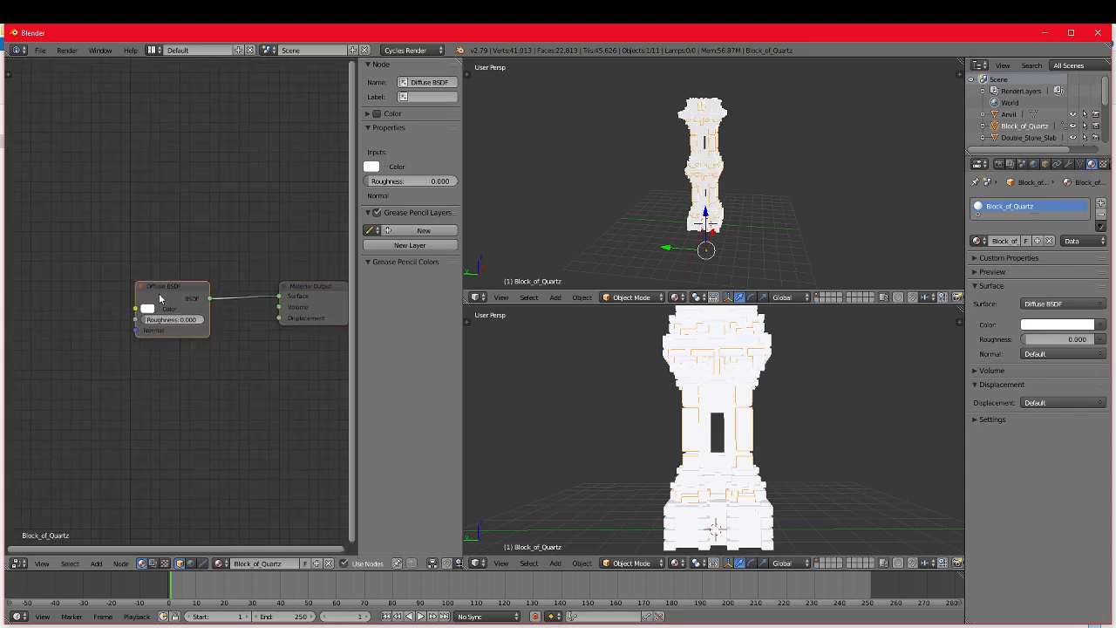
pyautogui.press('x')
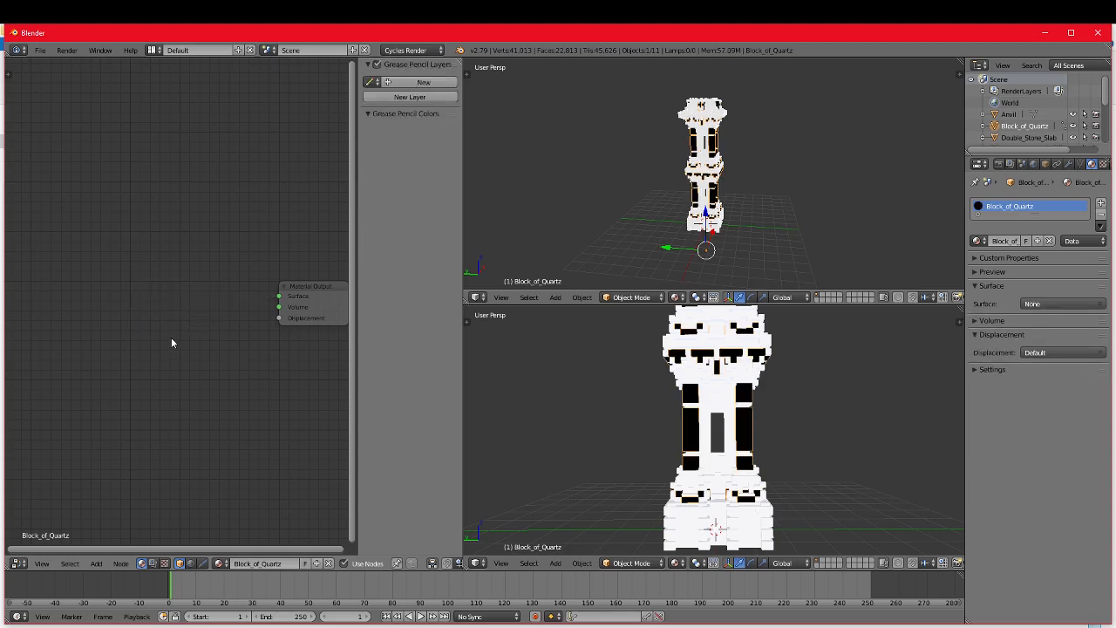
# Step: Add an Image Texture node before the Material Output in the Block_of_Quartz node tree
pyautogui.hotkey('shift', 'a')
pyautogui.moveTo(137, 358)
pyautogui.moveTo(231, 385); pyautogui.dragTo(217, 376, button='middle')
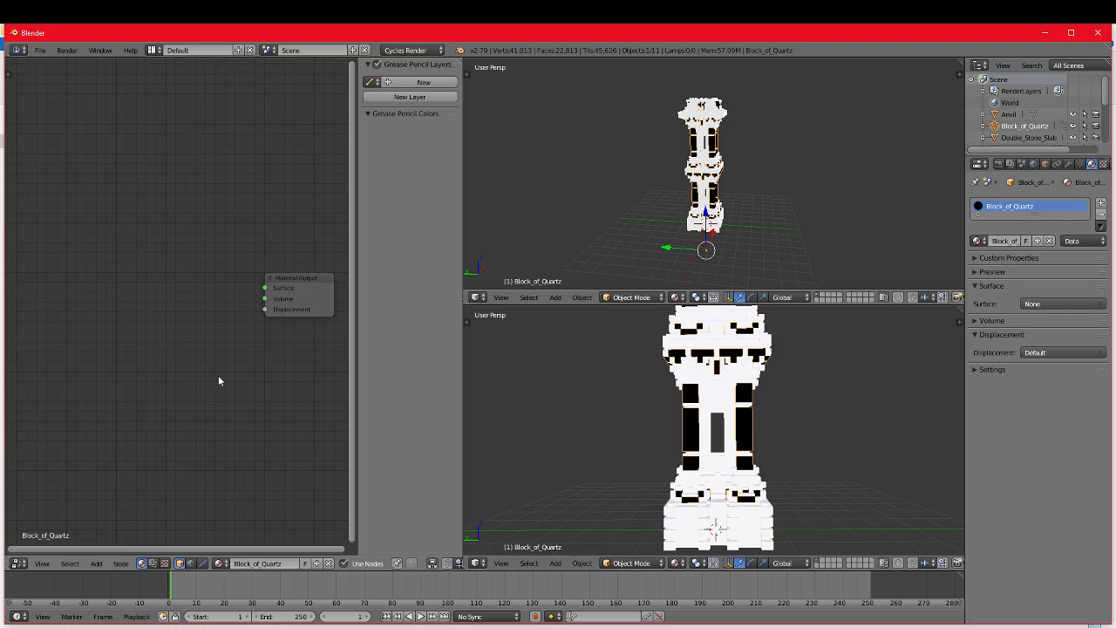
pyautogui.hotkey('shift', 'a')
pyautogui.click(219, 378)
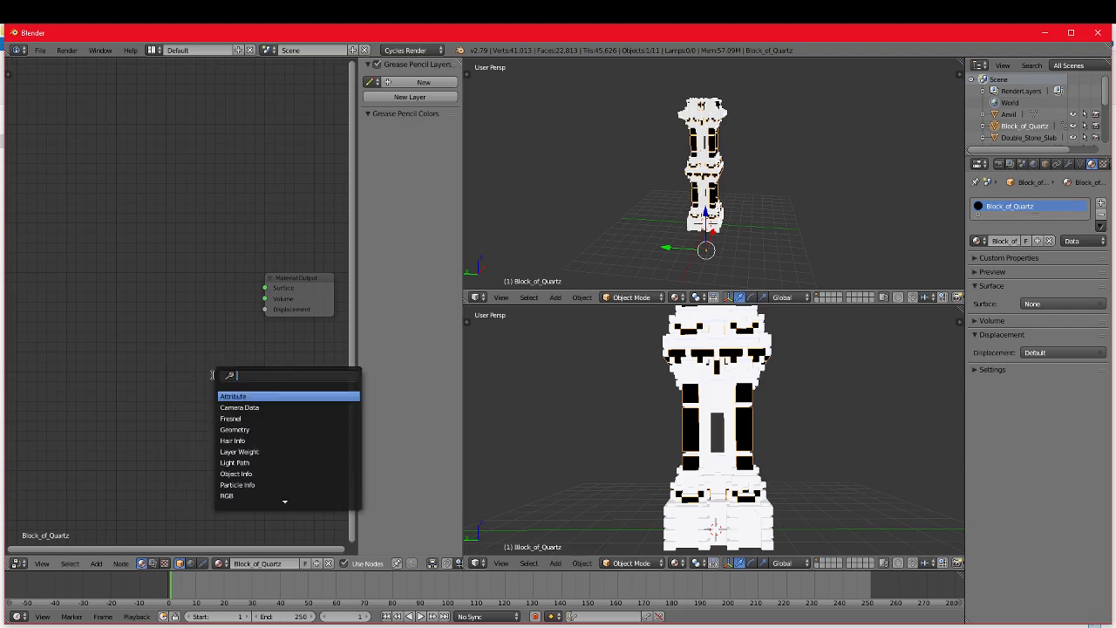
pyautogui.press('Escape')
pyautogui.hotkey('shift', 'a')
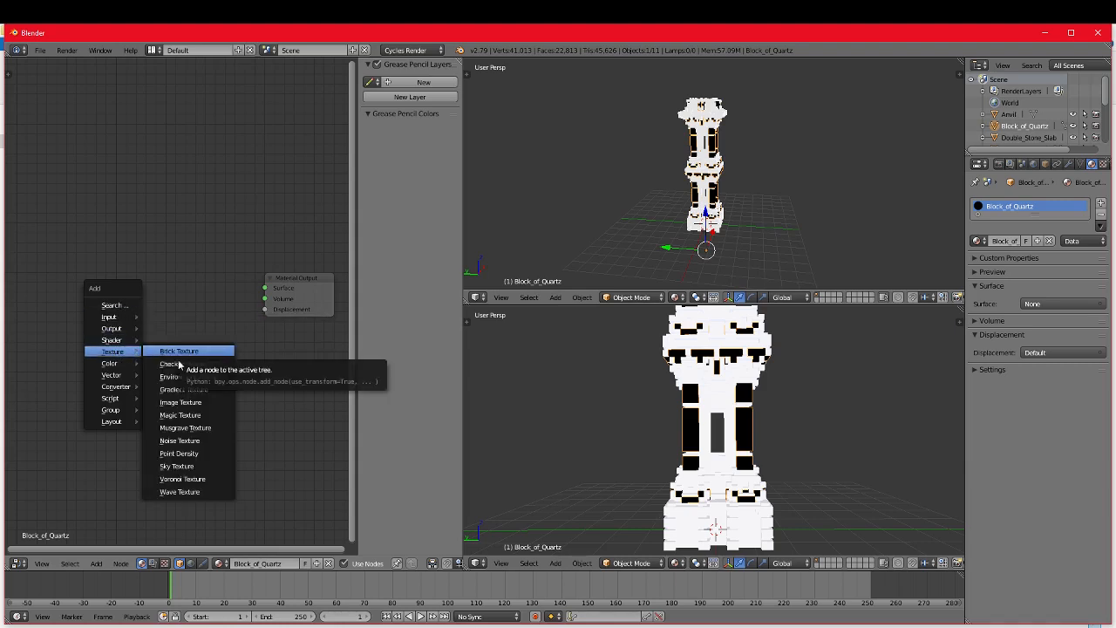
pyautogui.click(181, 402)
pyautogui.click(100, 290)
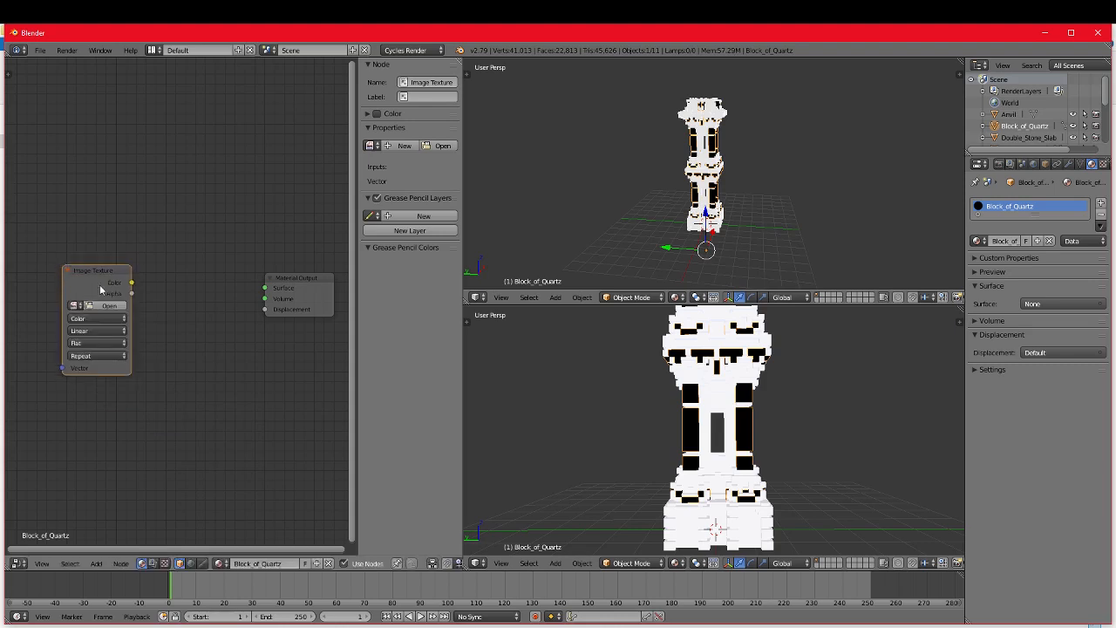
# Step: Add a Principled BSDF node between the Image Texture and Material Output nodes
pyautogui.hotkey('shift', 'a')
pyautogui.moveTo(192, 325)
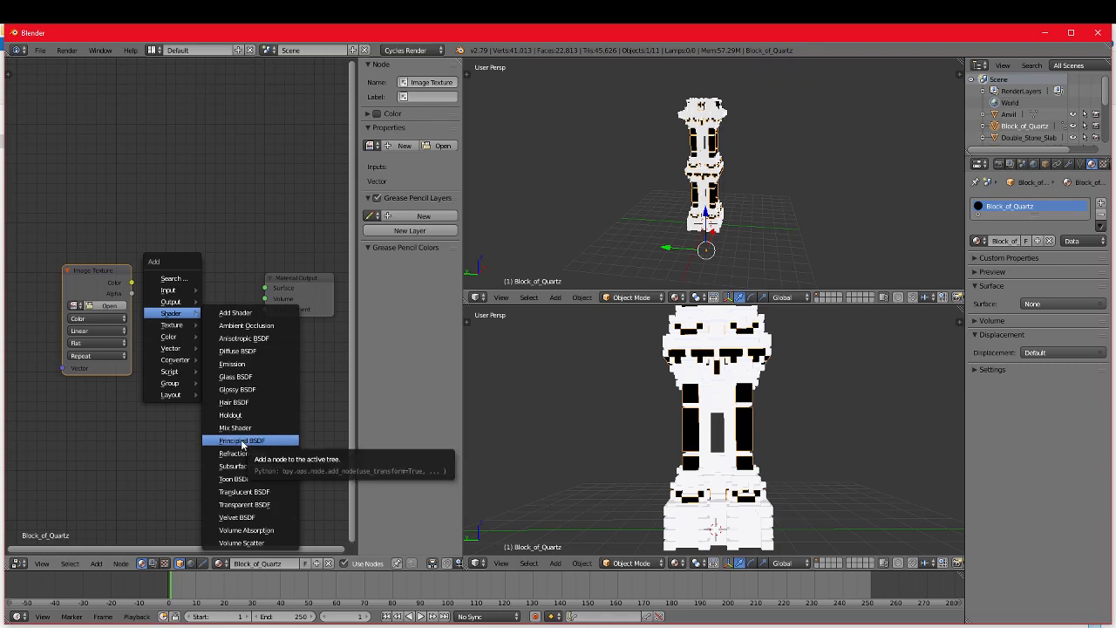
pyautogui.click(242, 441)
pyautogui.click(127, 290)
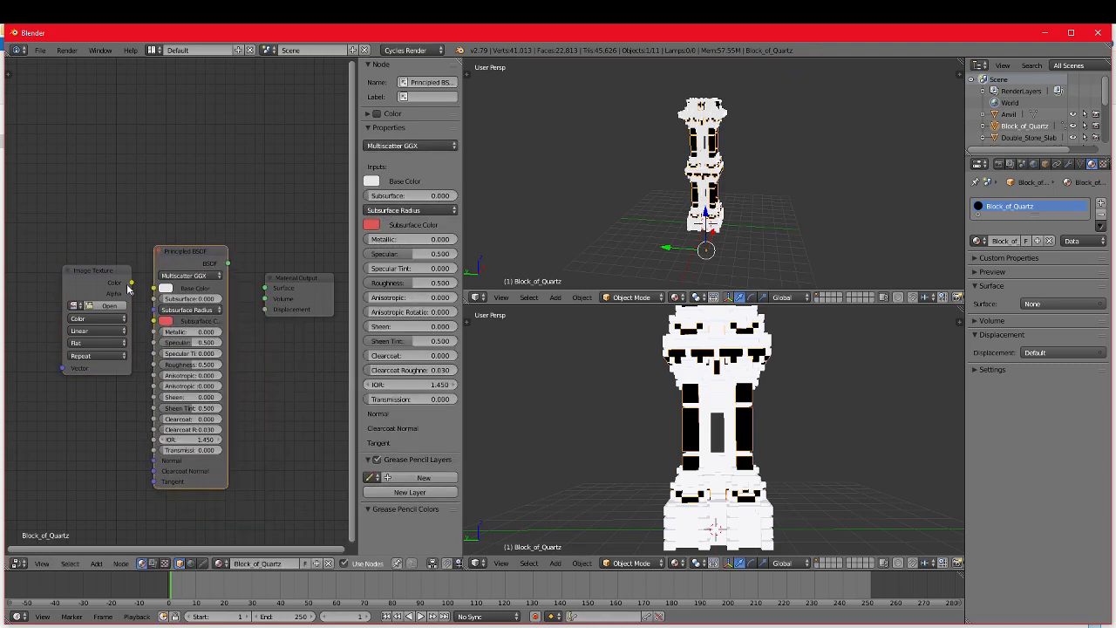
# Step: Link the Image Texture's Color to the Principled BSDF's Base Color and Subsurface Color, and its BSDF output to the Material Output's Surface
pyautogui.moveTo(131, 284); pyautogui.dragTo(74, 244)
pyautogui.scroll(1, 123, 282)
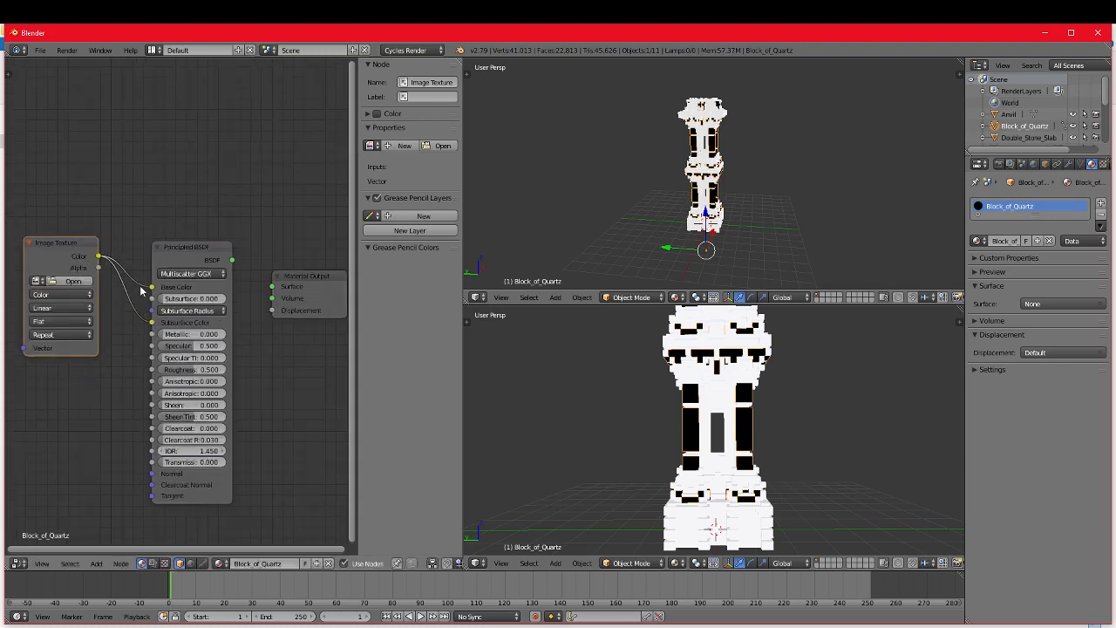
pyautogui.moveTo(152, 288); pyautogui.dragTo(148, 325)
pyautogui.moveTo(93, 271); pyautogui.dragTo(81, 261)
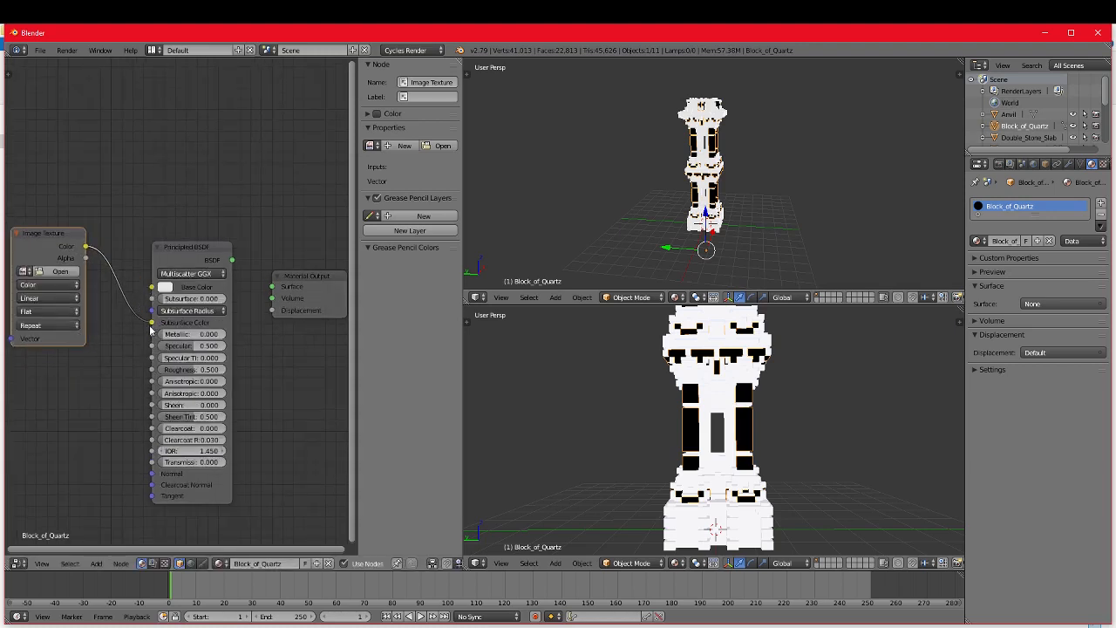
pyautogui.moveTo(149, 324); pyautogui.dragTo(138, 302)
pyautogui.moveTo(59, 240); pyautogui.dragTo(152, 323)
pyautogui.moveTo(233, 259); pyautogui.dragTo(272, 288)
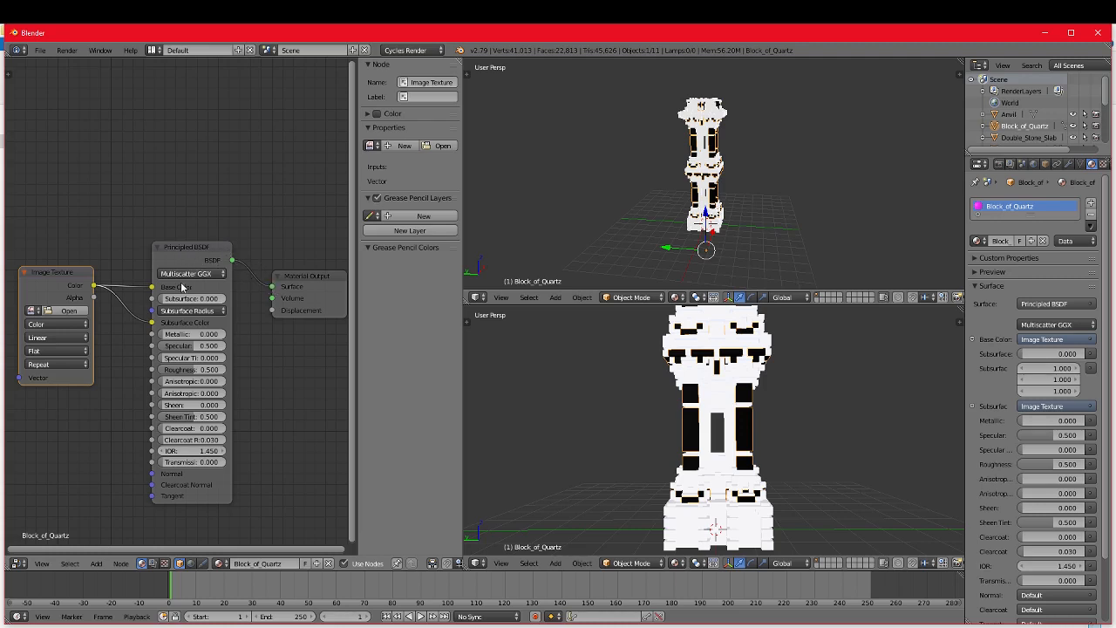
# Step: Set the Principled BSDF node's Roughness to 0.325
pyautogui.scroll(1, 172, 329)
pyautogui.scroll(-1, 210, 327)
pyautogui.moveTo(194, 370); pyautogui.dragTo(178, 369)
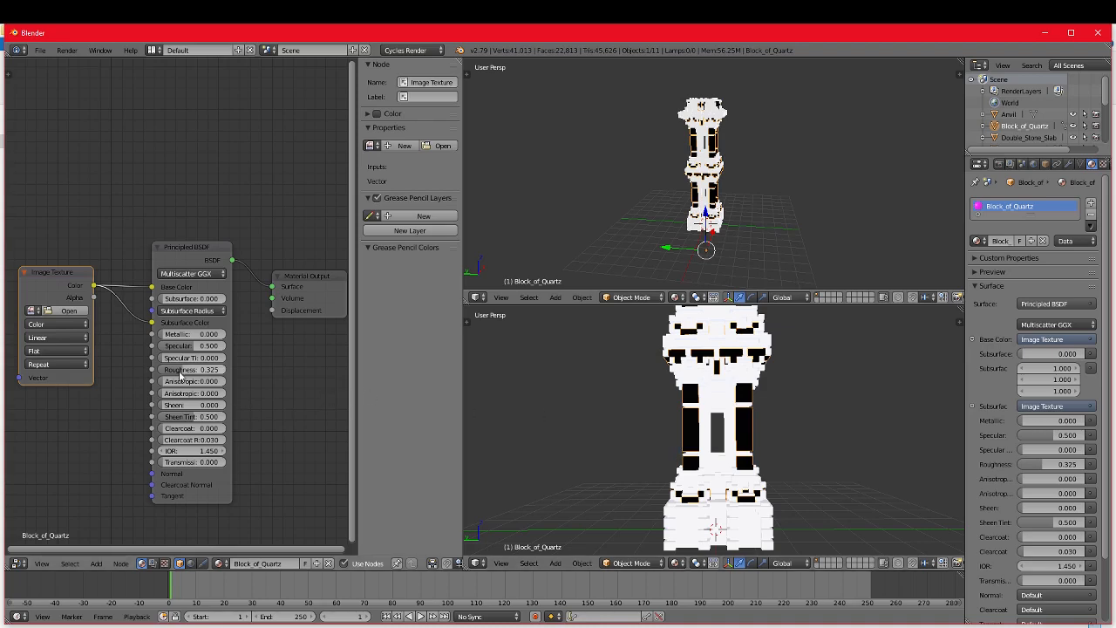
# Step: Assign the image YTTowerRender-RGBA.png to the Image Texture node
pyautogui.scroll(-2, 274, 425)
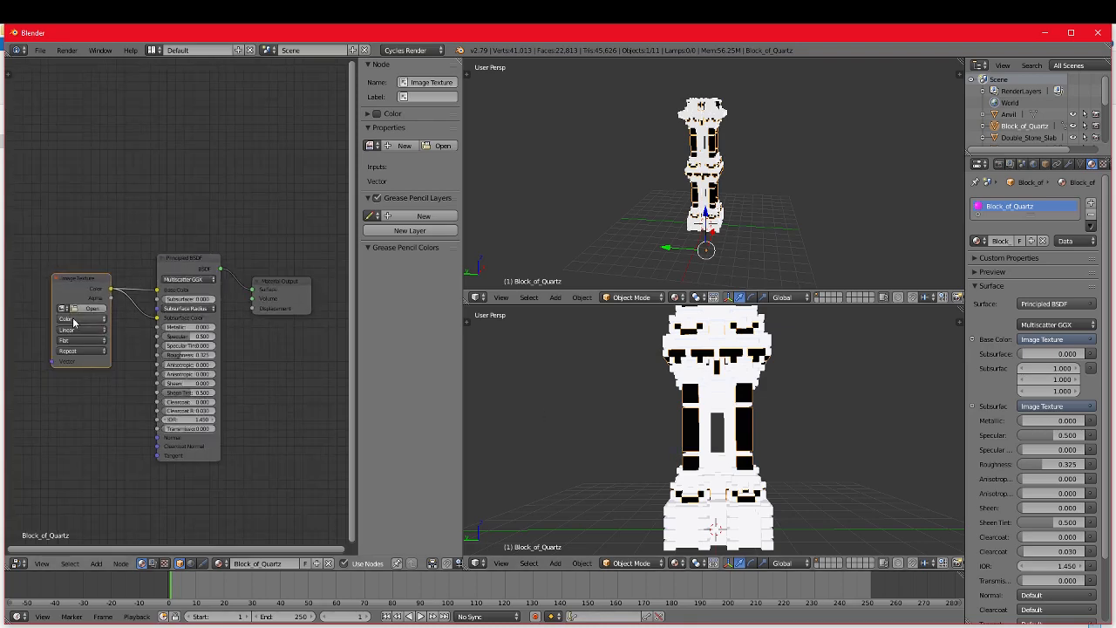
pyautogui.scroll(3, 264, 394)
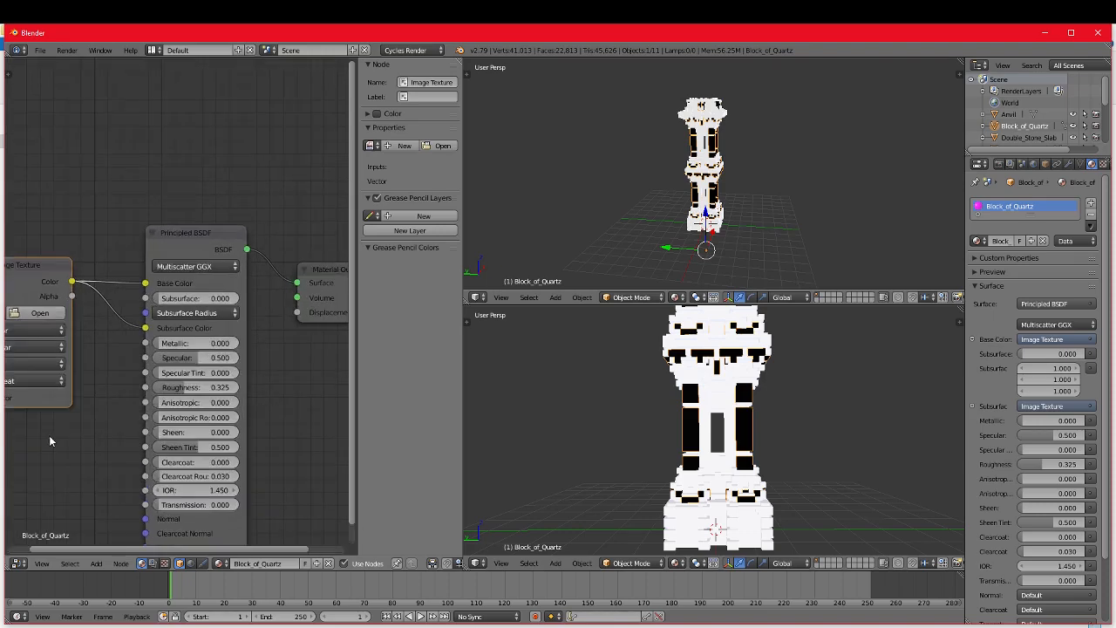
pyautogui.moveTo(50, 436); pyautogui.dragTo(207, 453, button='middle')
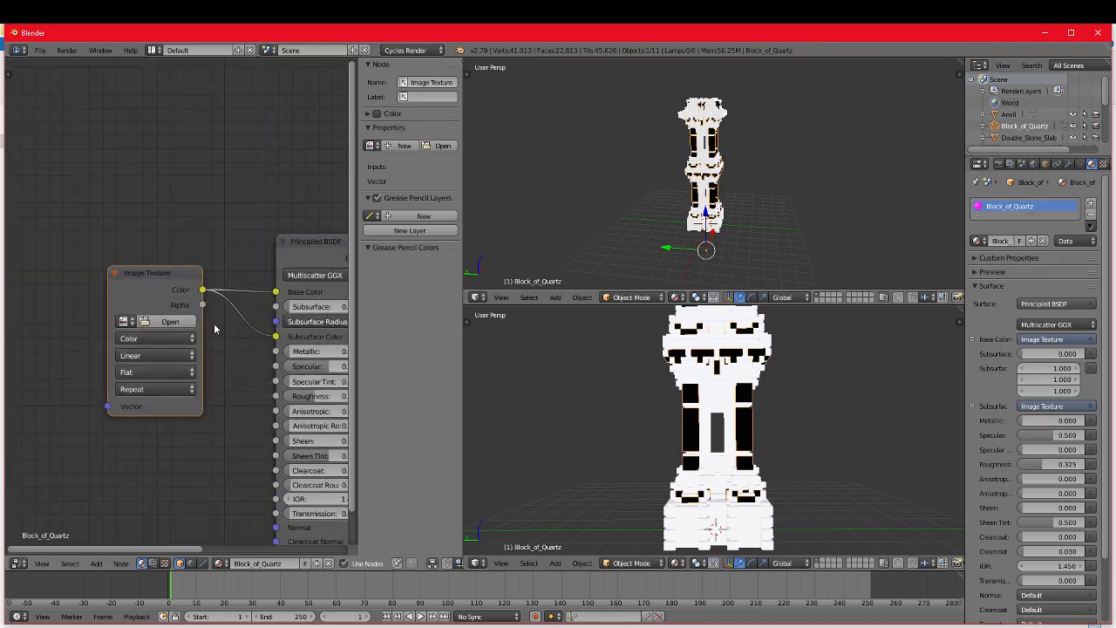
pyautogui.click(123, 322)
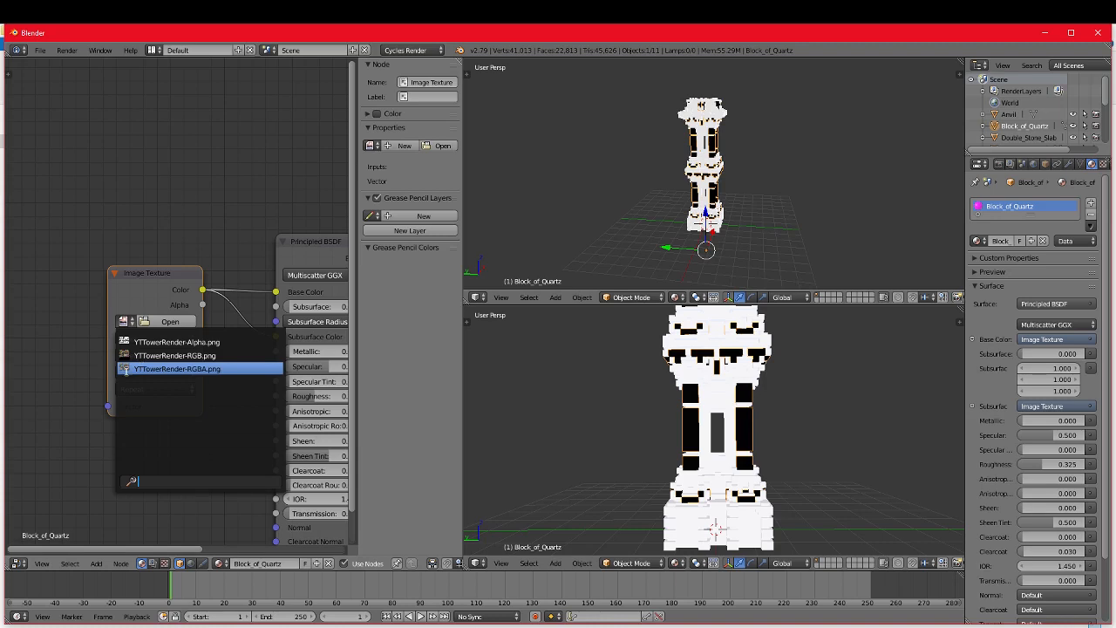
pyautogui.click(165, 369)
# Step: Examine the quartz texture on the tower's columns up close and from a distance
pyautogui.scroll(-1, 231, 384)
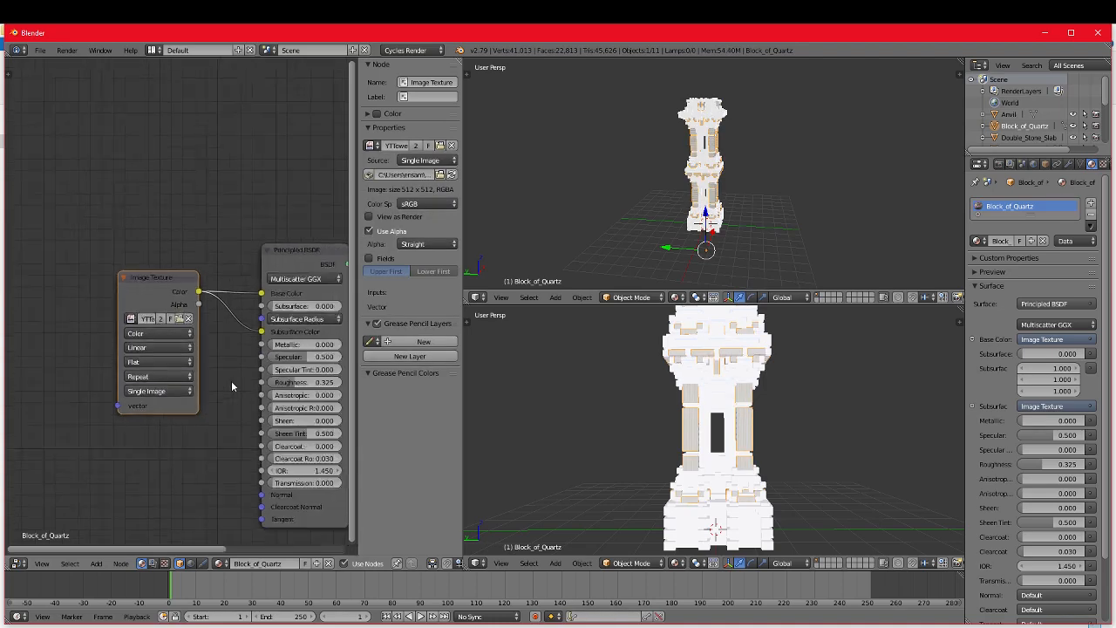
pyautogui.scroll(3, 689, 334)
pyautogui.scroll(-1, 689, 334)
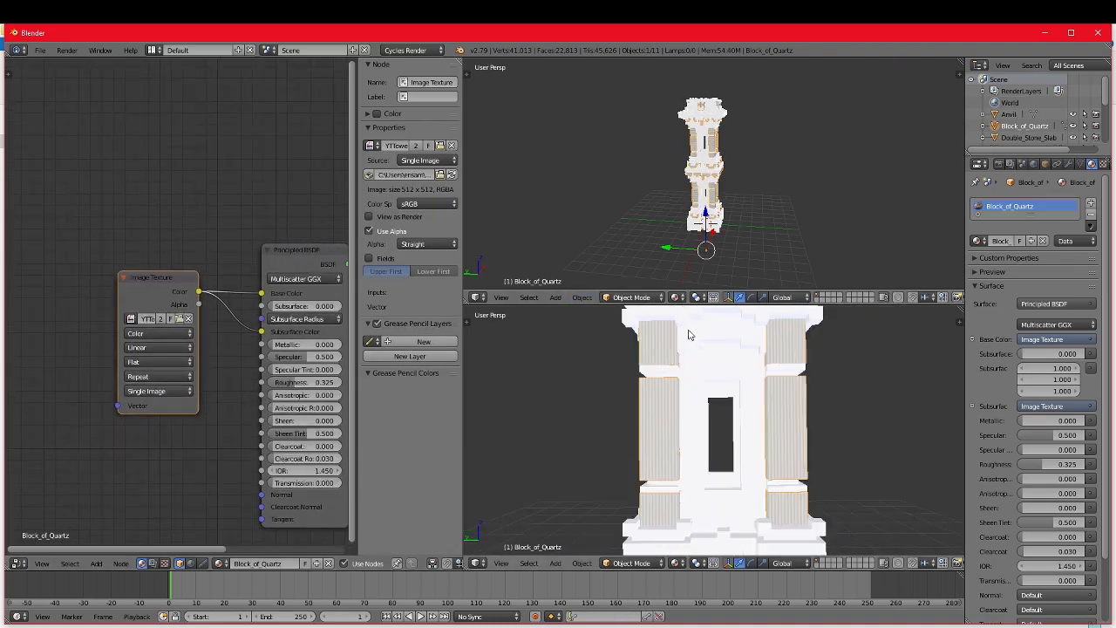
pyautogui.scroll(3, 668, 395)
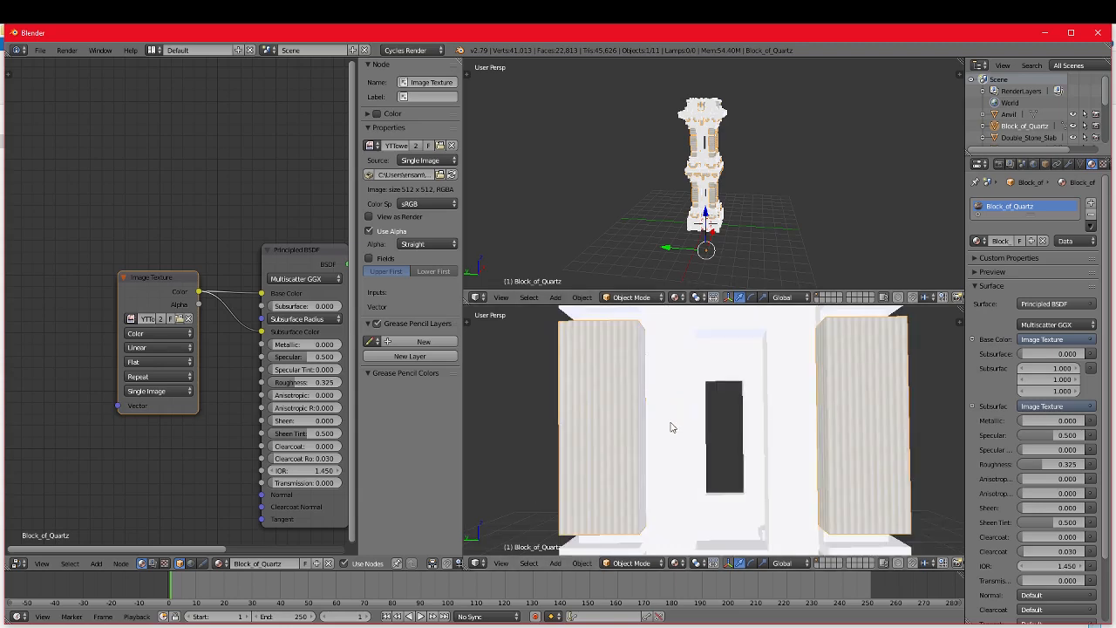
pyautogui.scroll(-5, 671, 427)
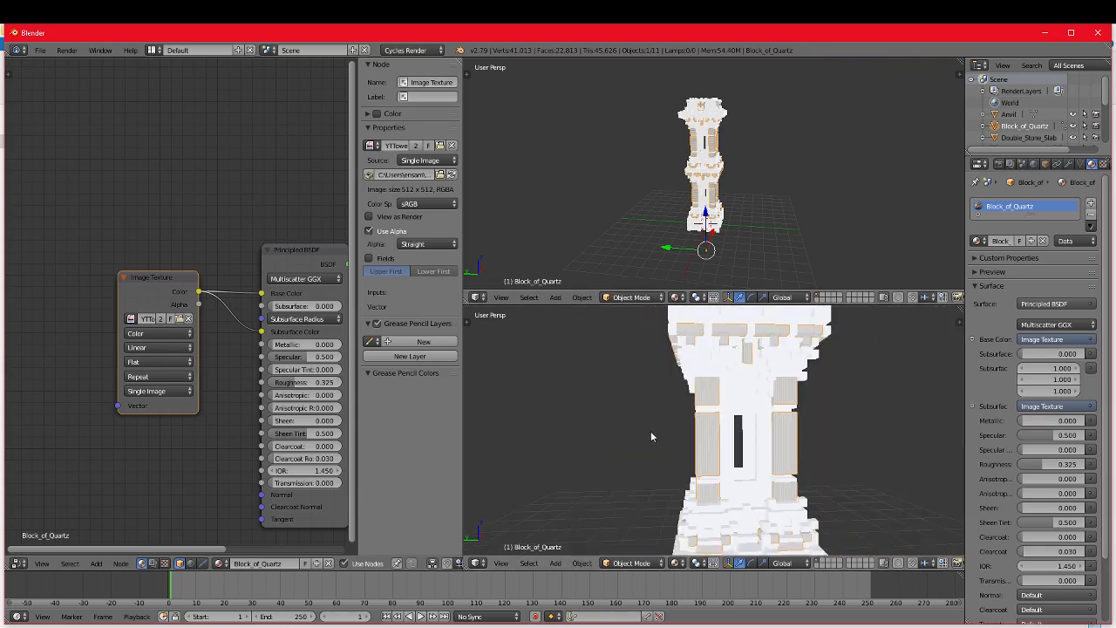
pyautogui.scroll(-2, 652, 434)
pyautogui.rightClick(504, 627)
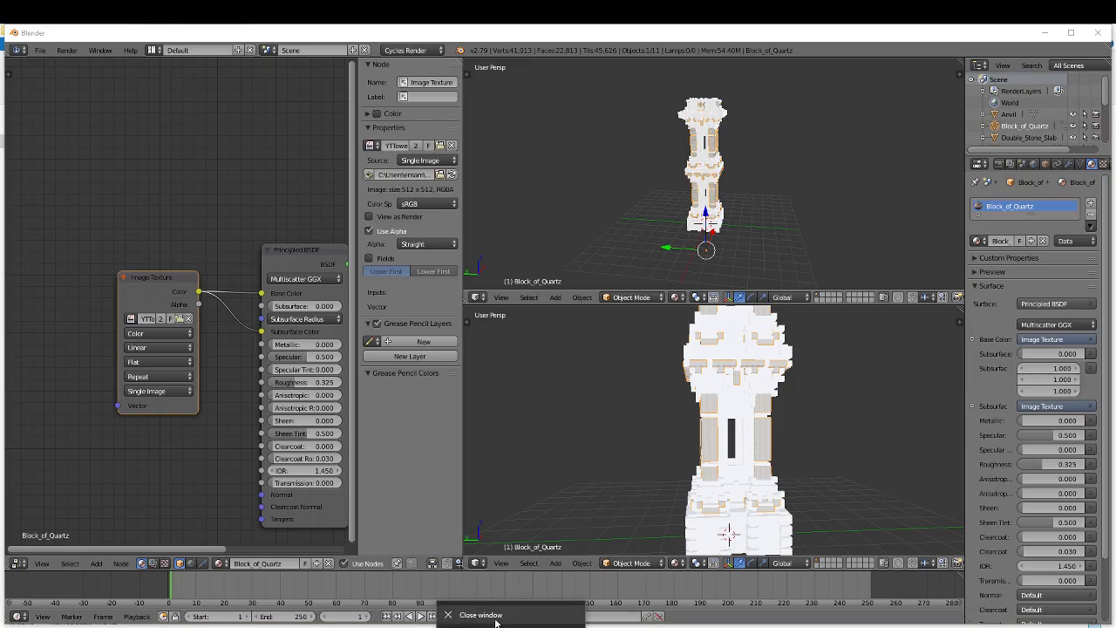
pyautogui.click(481, 615)
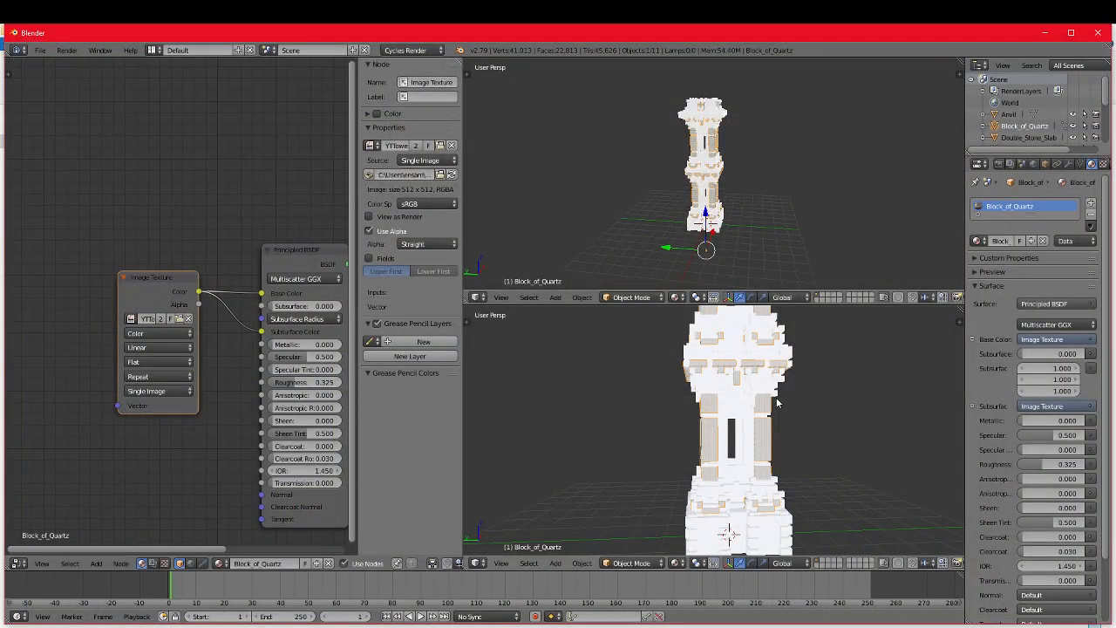
pyautogui.scroll(-1, 779, 403)
pyautogui.moveTo(779, 403); pyautogui.dragTo(758, 404, button='middle')
pyautogui.scroll(5, 758, 405)
pyautogui.scroll(-4, 733, 410)
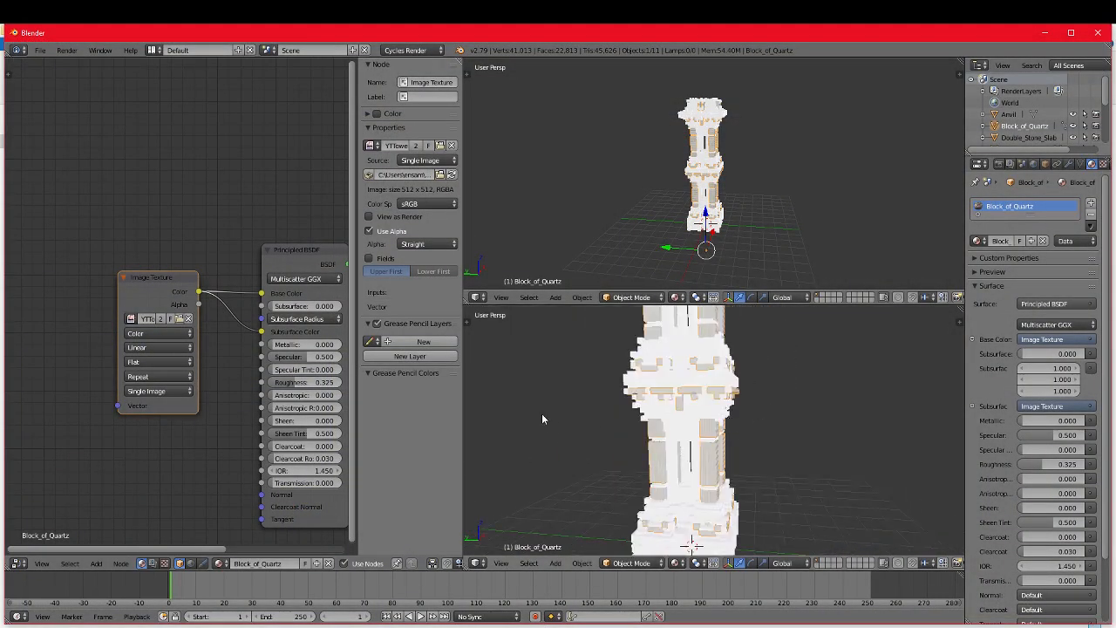
pyautogui.scroll(2, 541, 419)
pyautogui.scroll(-2, 208, 454)
pyautogui.moveTo(208, 454); pyautogui.dragTo(134, 434, button='middle')
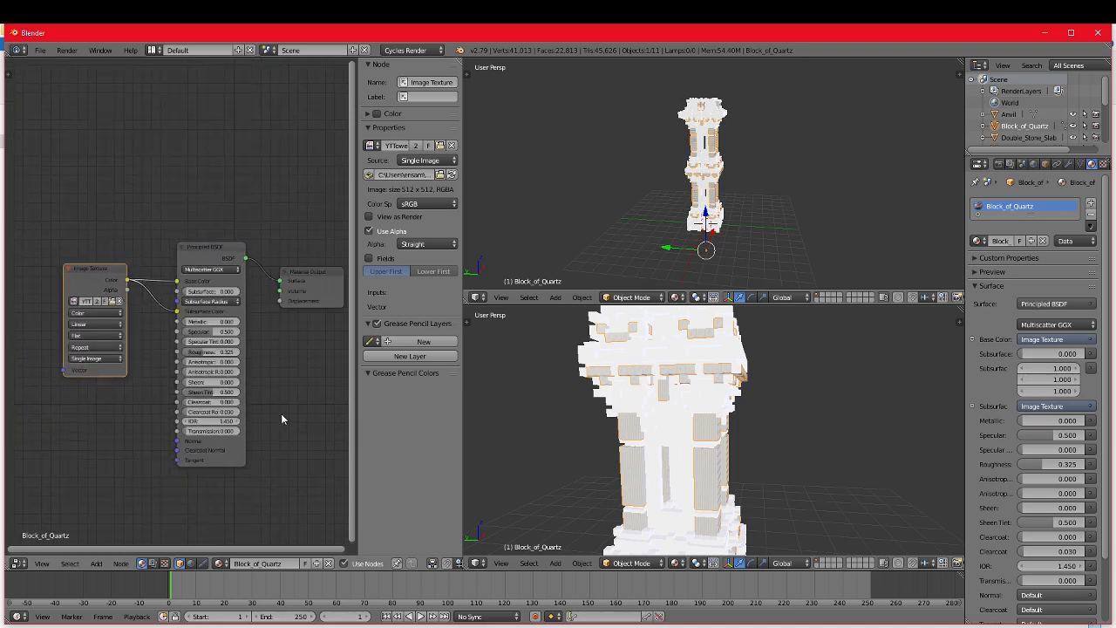
pyautogui.scroll(-1, 280, 419)
pyautogui.scroll(-5, 581, 466)
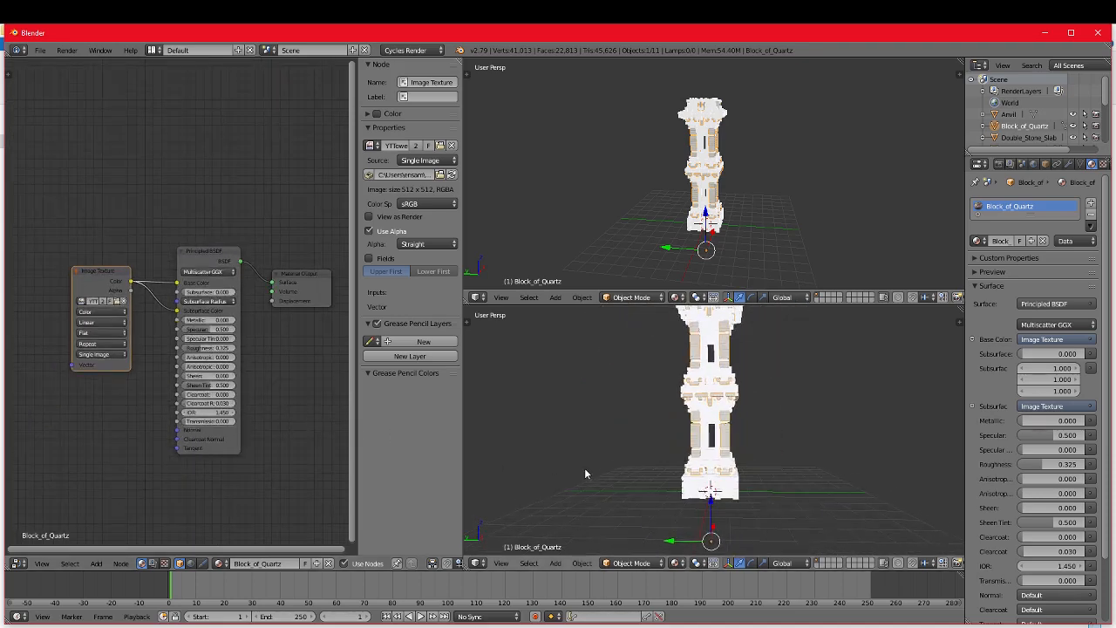
pyautogui.scroll(2, 583, 471)
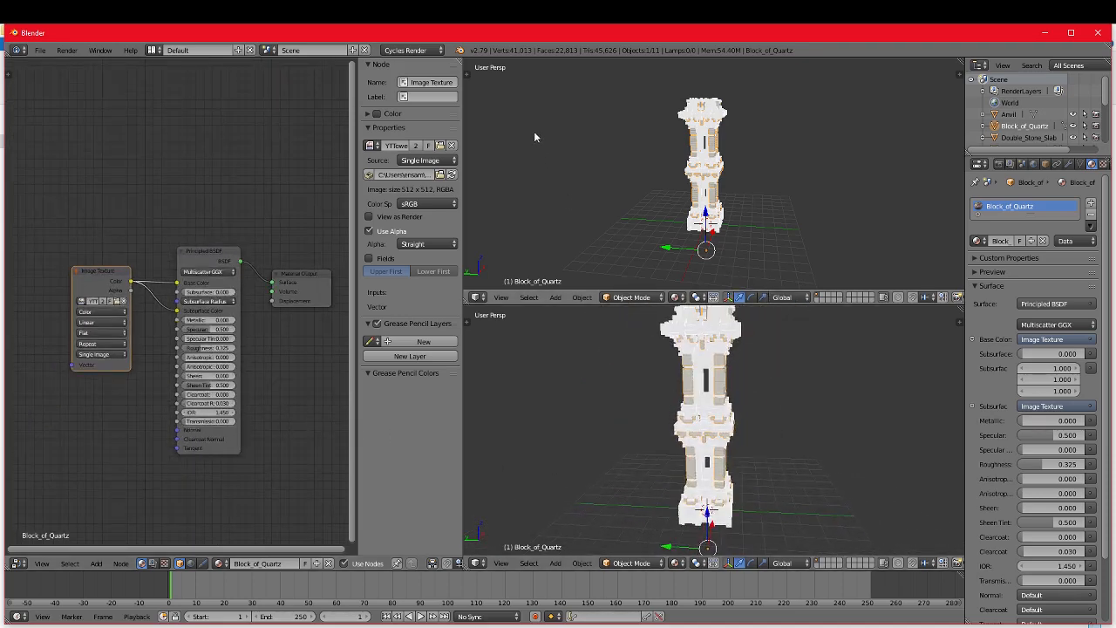
# Step: Merge the two stacked 3D views into one tall view and frame the whole tower
pyautogui.moveTo(471, 309); pyautogui.dragTo(467, 237)
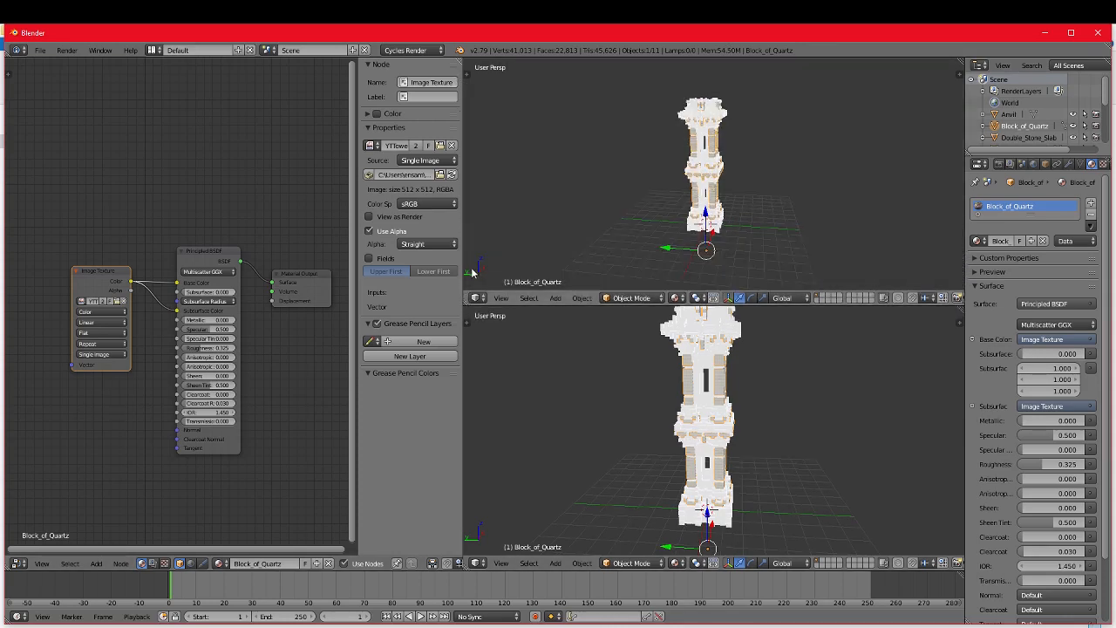
pyautogui.moveTo(466, 302); pyautogui.dragTo(482, 340)
pyautogui.scroll(4, 755, 353)
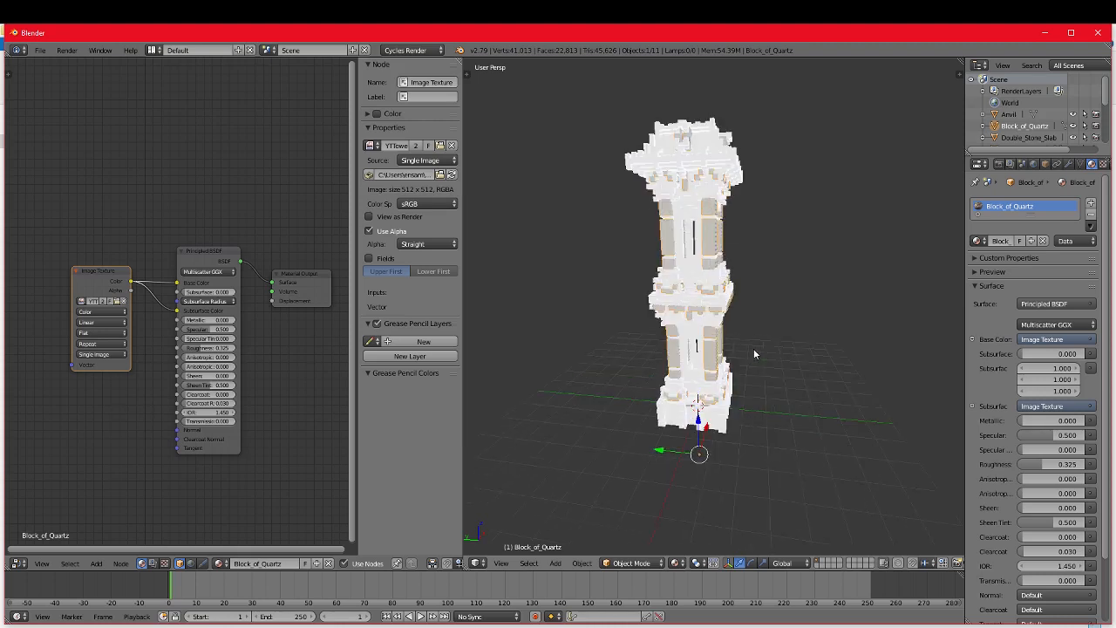
pyautogui.moveTo(755, 350); pyautogui.dragTo(782, 351, button='middle')
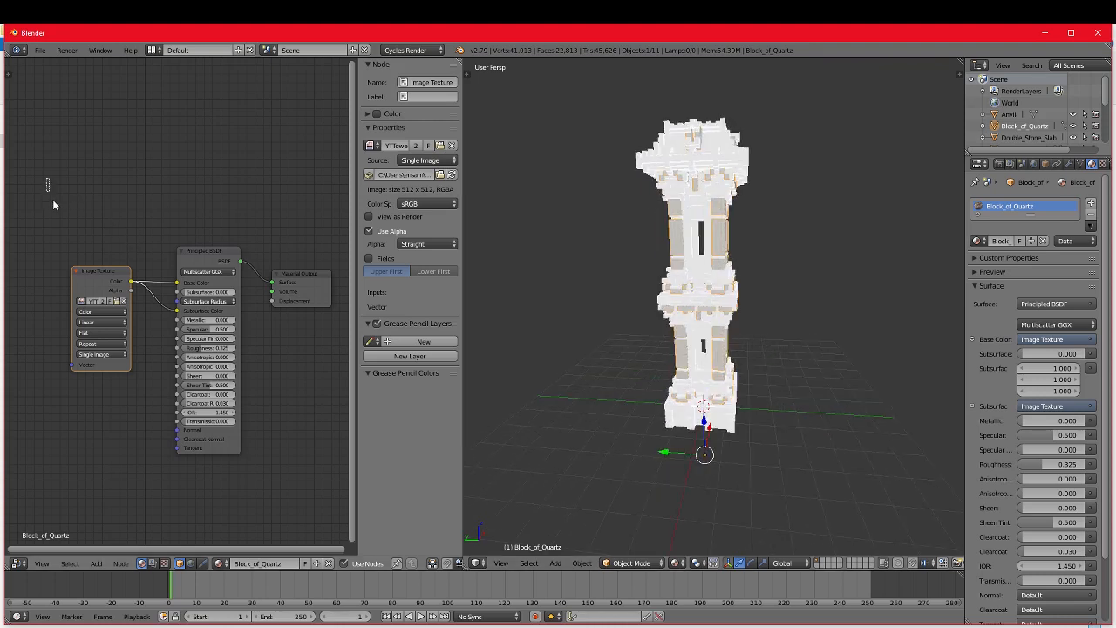
# Step: Copy all three Block_of_Quartz nodes into the Stone object's material, enabling Use Nodes and replacing its default nodes
pyautogui.moveTo(52, 202); pyautogui.dragTo(157, 314)
pyautogui.moveTo(43, 179); pyautogui.dragTo(317, 492)
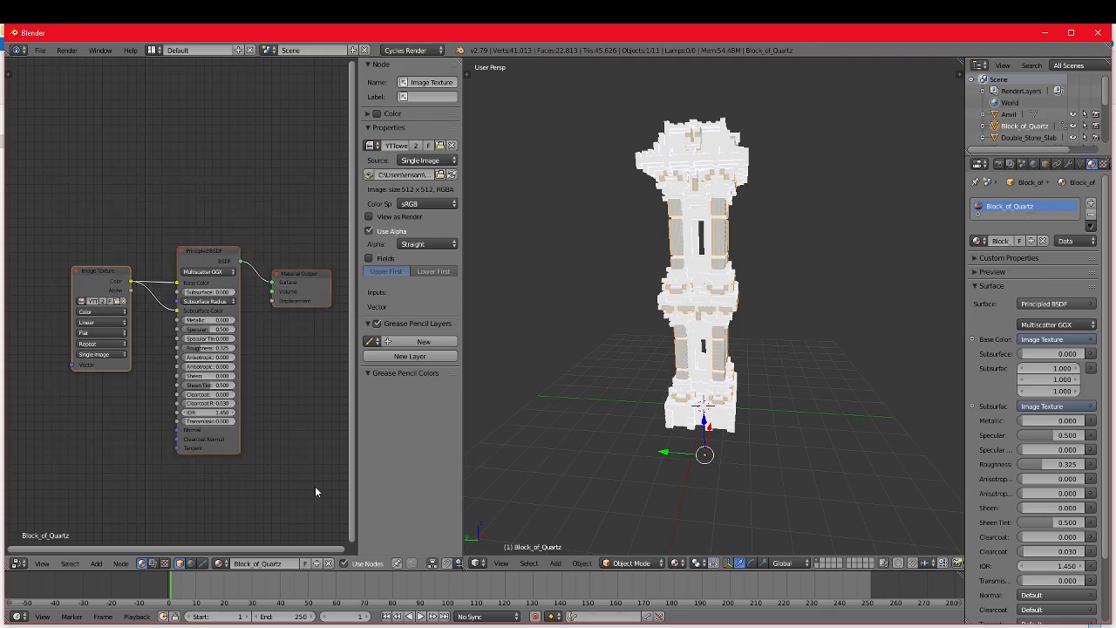
pyautogui.scroll(2, 598, 354)
pyautogui.rightClick(698, 215)
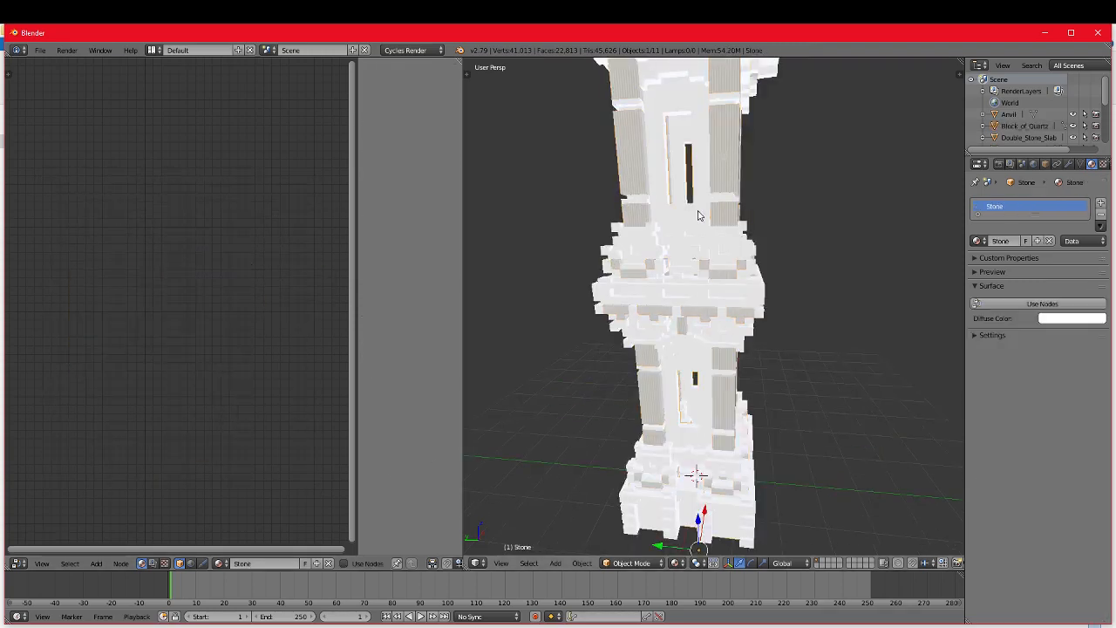
pyautogui.click(344, 564)
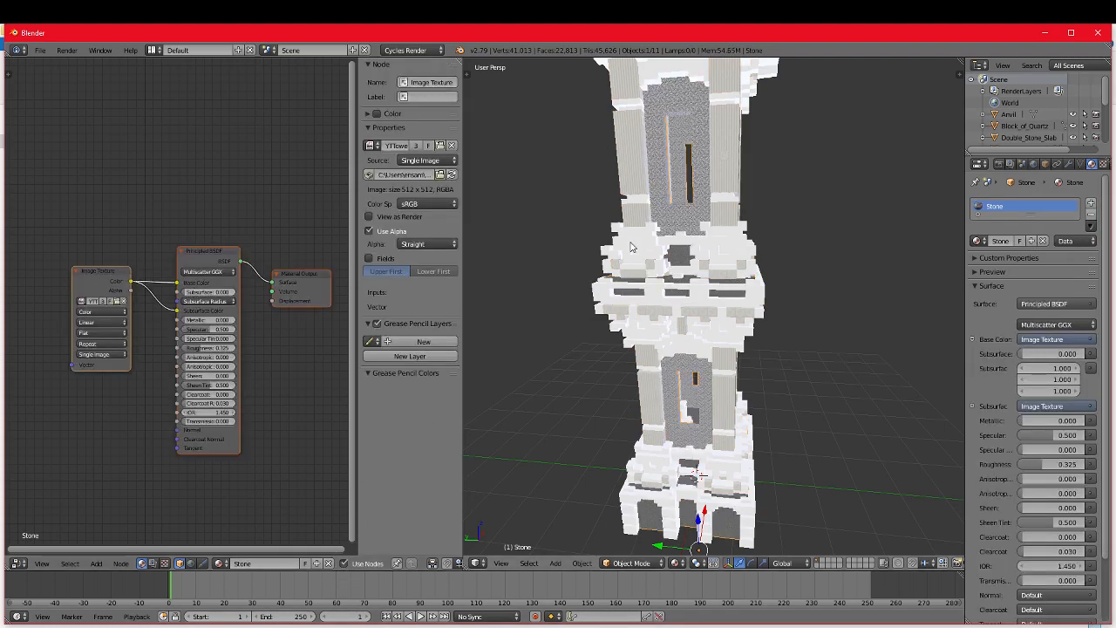
# Step: Enable Use Nodes for the Quartz_Stairs material and replace its default nodes with the copied Image Texture and Principled BSDF setup
pyautogui.rightClick(632, 248)
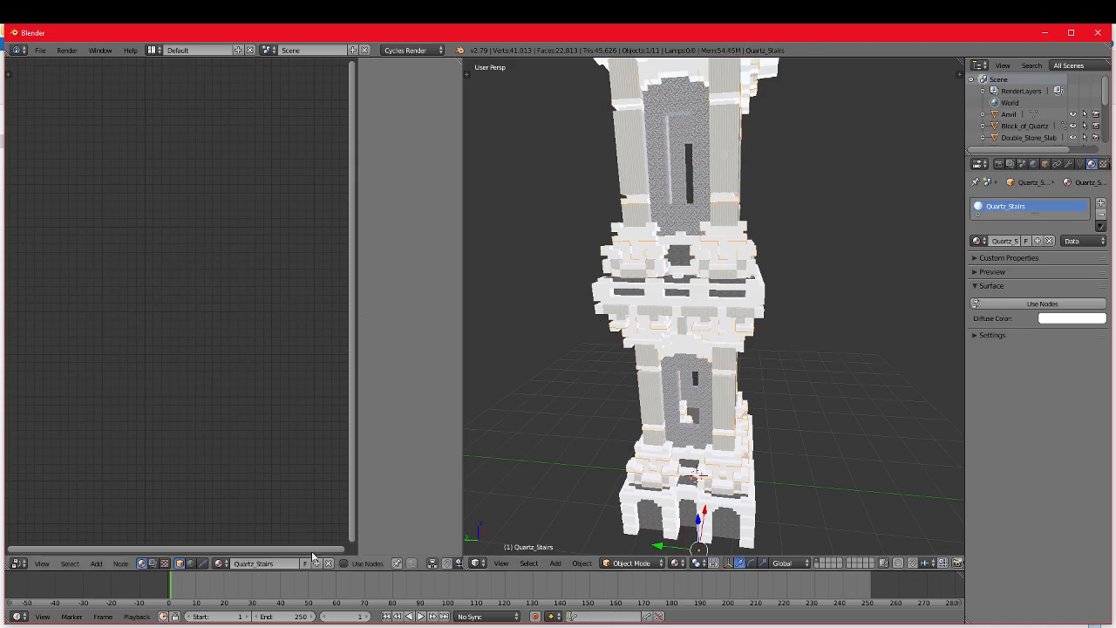
pyautogui.click(350, 565)
pyautogui.moveTo(150, 201); pyautogui.dragTo(314, 362)
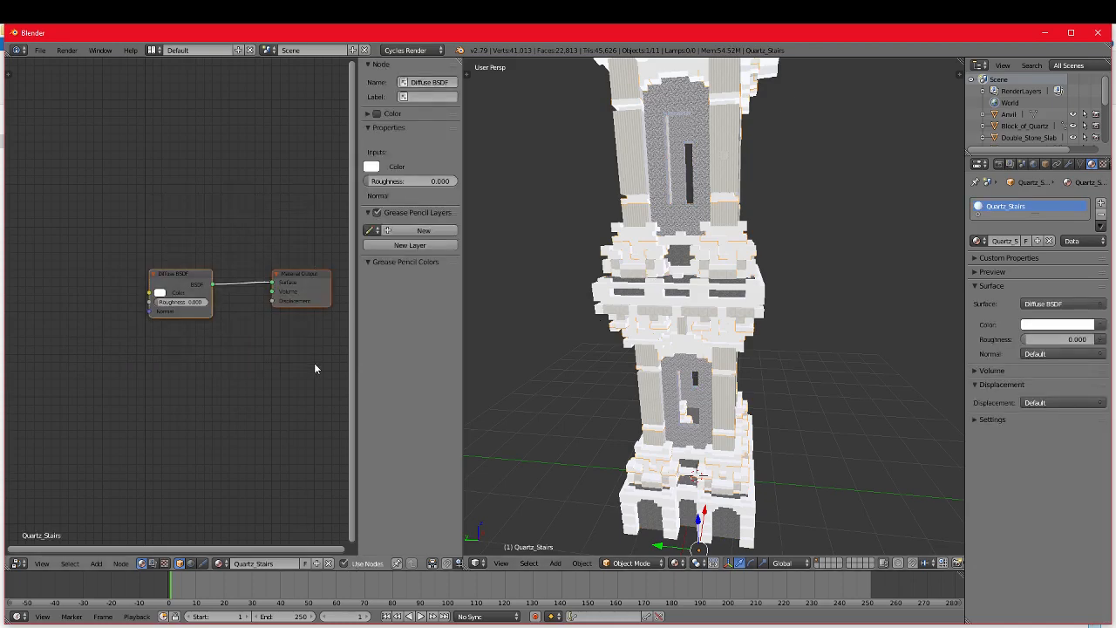
pyautogui.press('Delete')
pyautogui.hotkey('ctrl', 'v')
# Step: Enable Use Nodes for the Stone_Bricks material and replace its default nodes with the copied Image Texture and Principled BSDF setup
pyautogui.rightClick(663, 514)
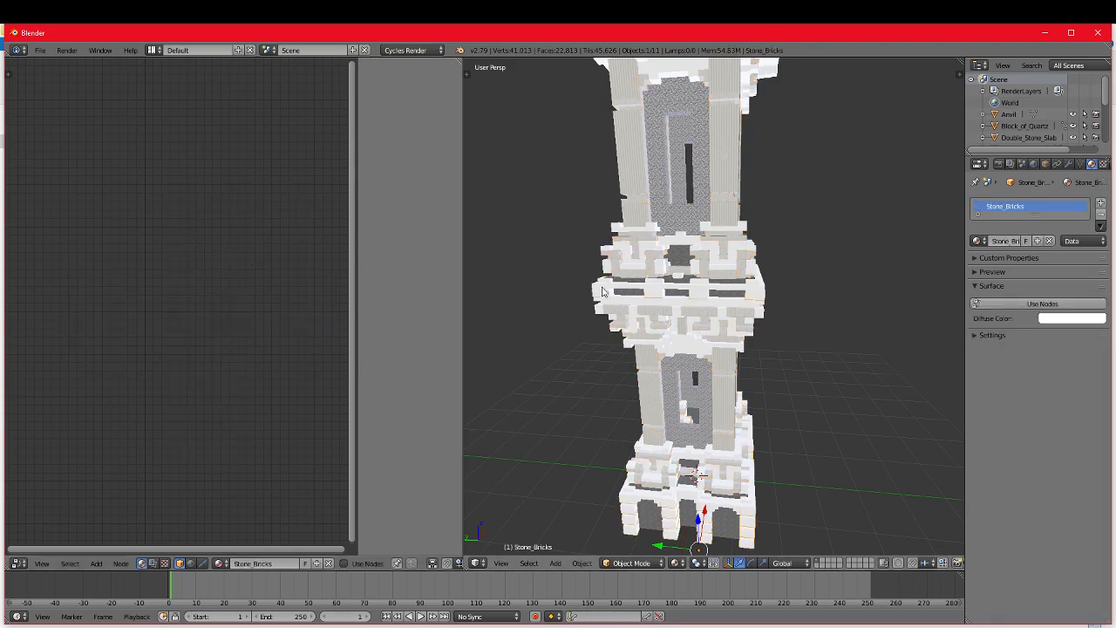
pyautogui.click(345, 563)
pyautogui.hotkey('ctrl', 'v')
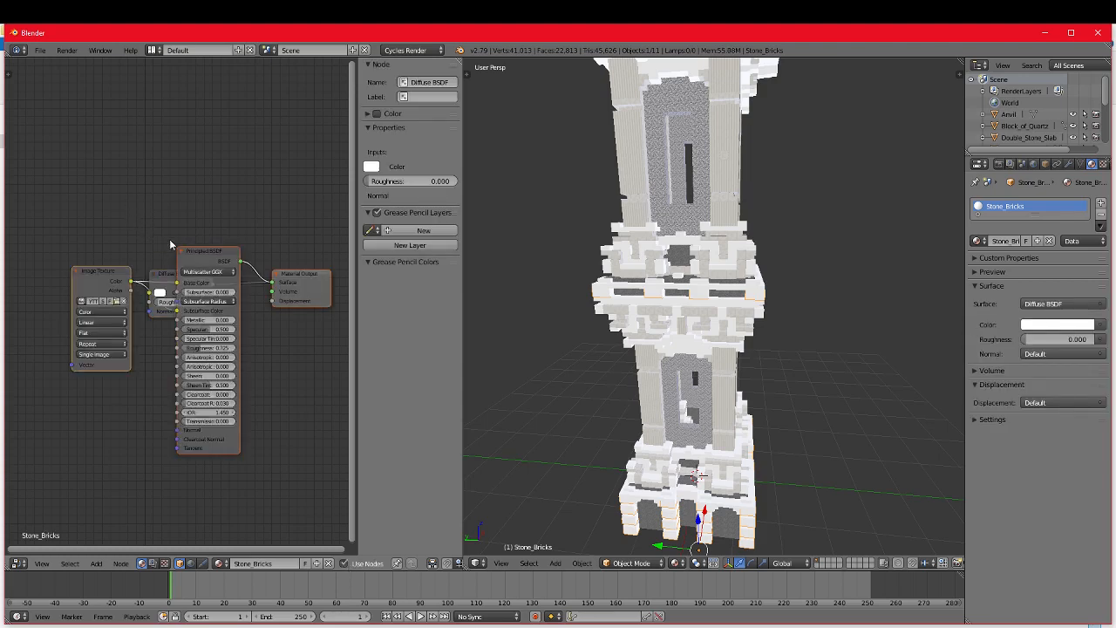
pyautogui.hotkey('ctrl', 'z')
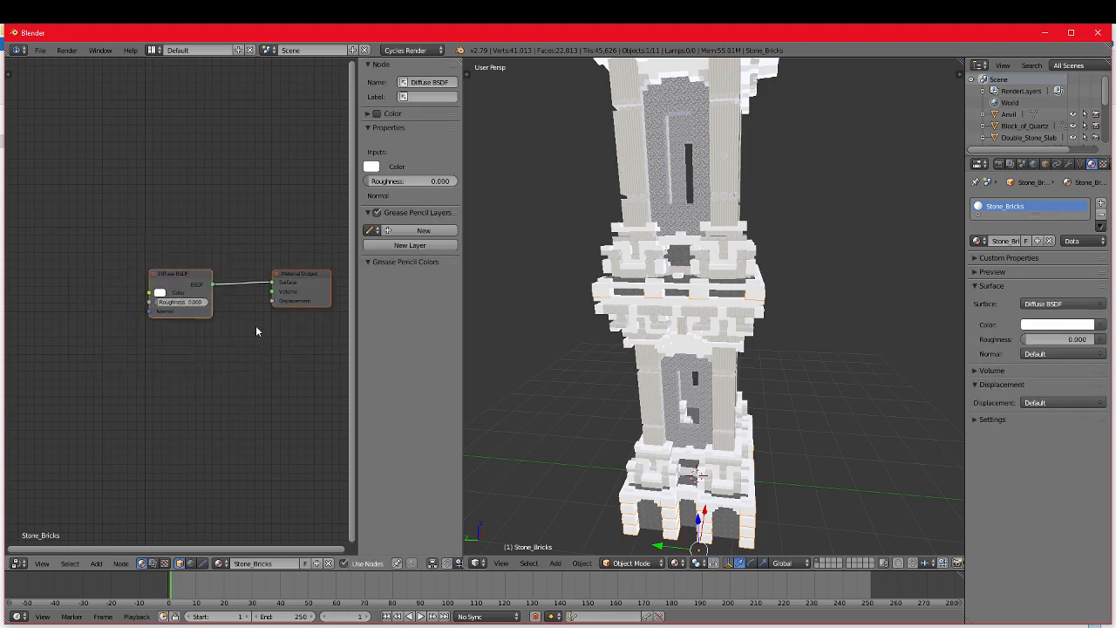
pyautogui.press('x')
pyautogui.hotkey('ctrl', 'v')
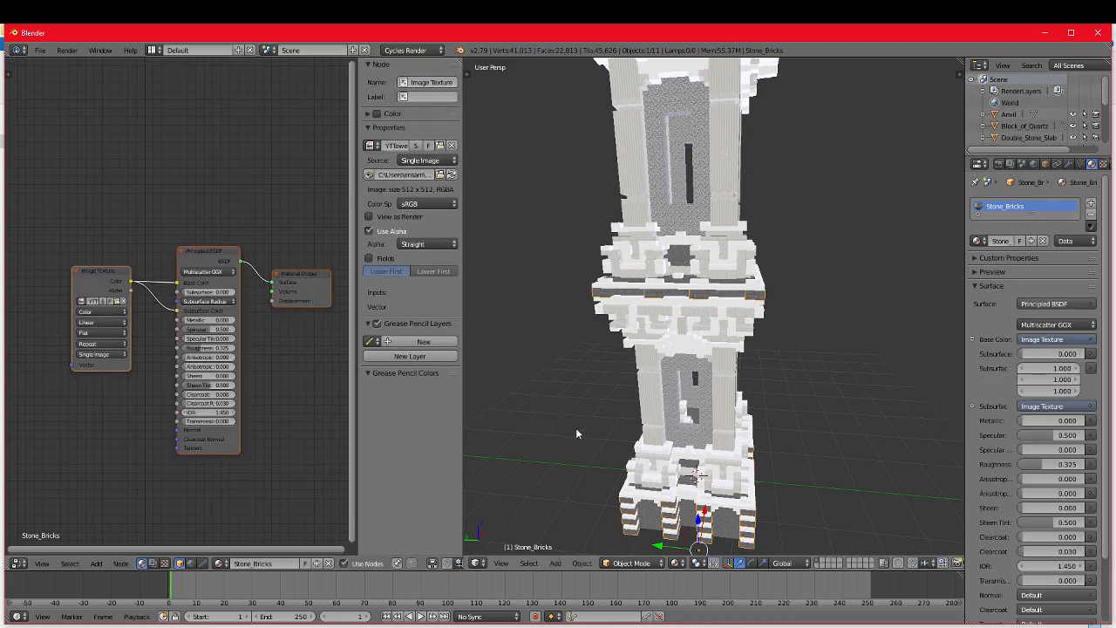
# Step: Enable Use Nodes for the Double_Stone_Slab material and replace its default nodes with the copied texture node setup
pyautogui.rightClick(670, 353)
pyautogui.click(344, 564)
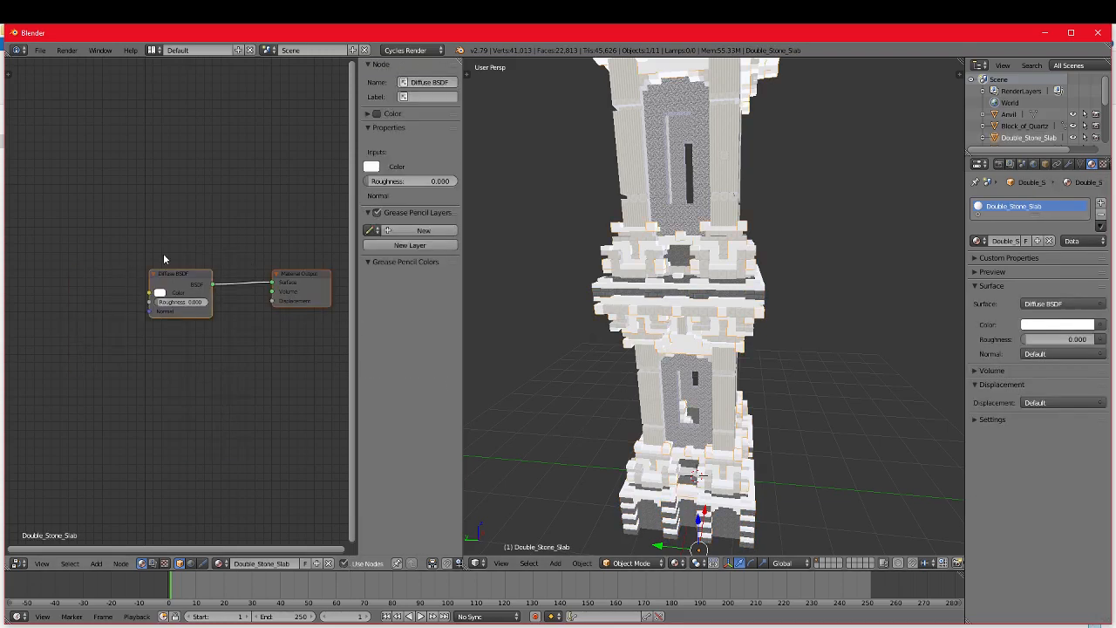
pyautogui.press('x')
pyautogui.hotkey('ctrl', 'v')
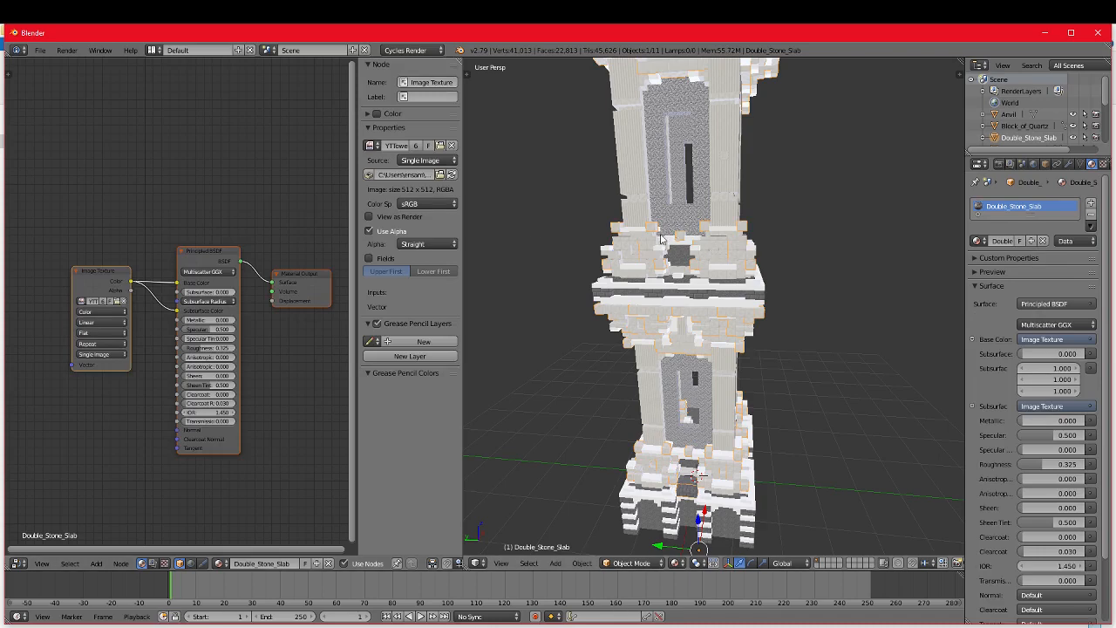
# Step: Enable Use Nodes for the Stone_Slab material and swap its default nodes for the copied Image Texture and Principled BSDF nodes
pyautogui.rightClick(682, 249)
pyautogui.click(345, 564)
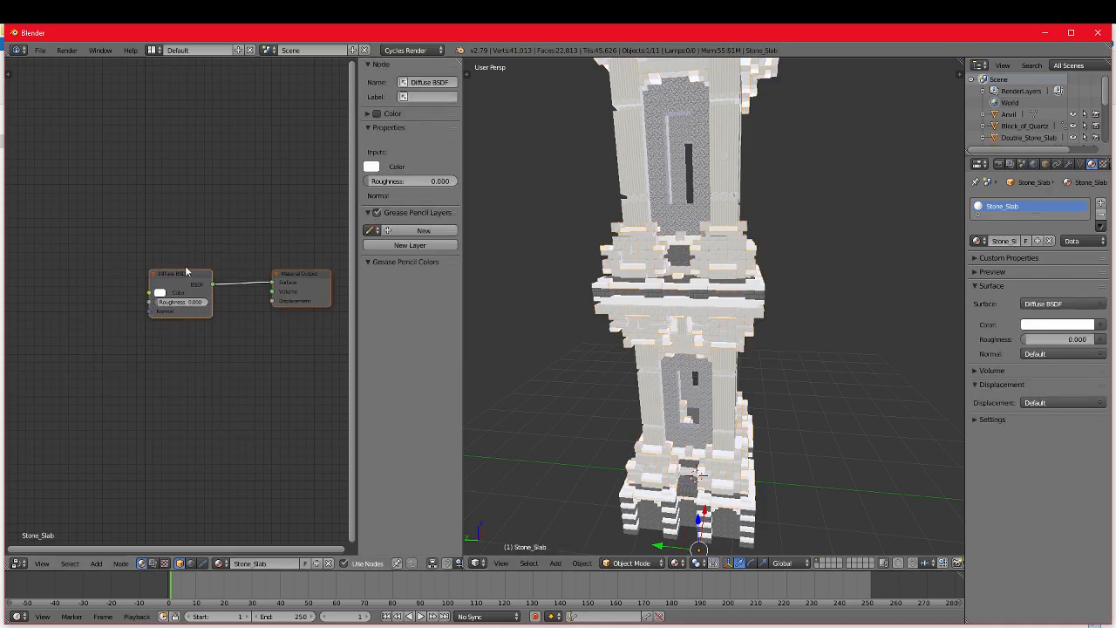
pyautogui.moveTo(124, 150); pyautogui.dragTo(306, 356)
pyautogui.press('x')
pyautogui.hotkey('ctrl', 'v')
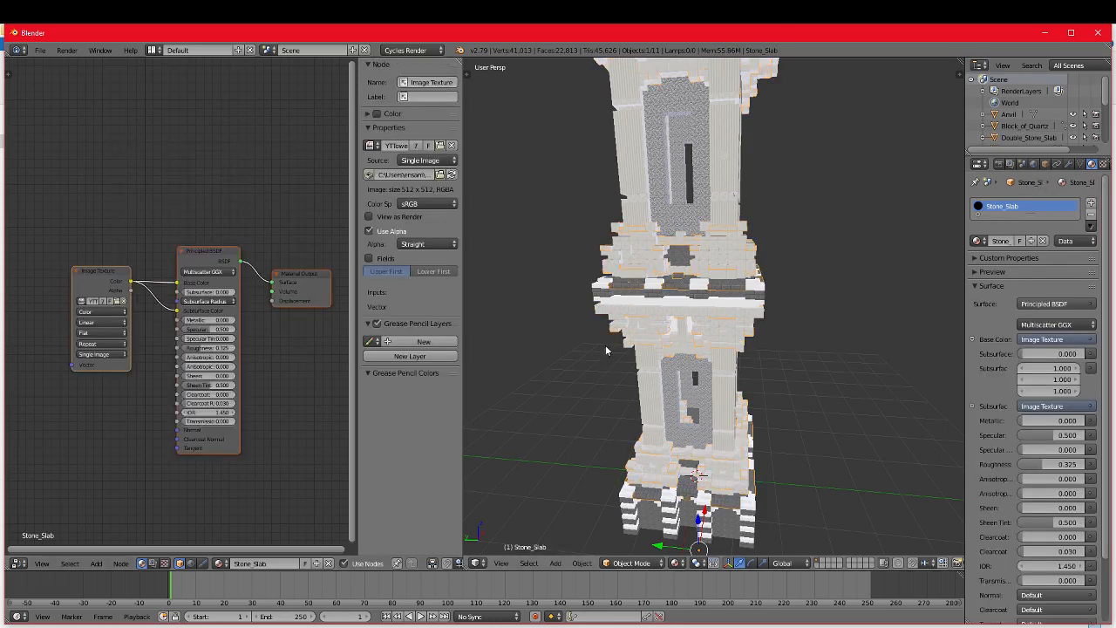
# Step: Enable Use Nodes for the Stone_Brick_Stairs material and replace its default nodes with the copied Image Texture and Principled BSDF setup
pyautogui.rightClick(677, 307)
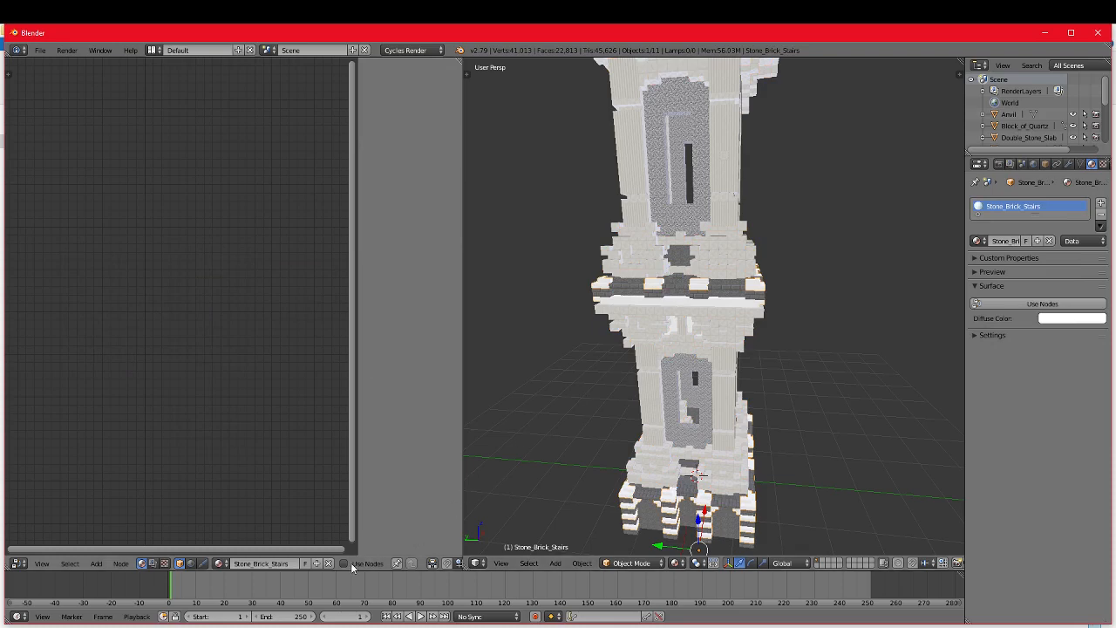
pyautogui.click(344, 563)
pyautogui.press('a')
pyautogui.press('x')
pyautogui.hotkey('ctrl', 'v')
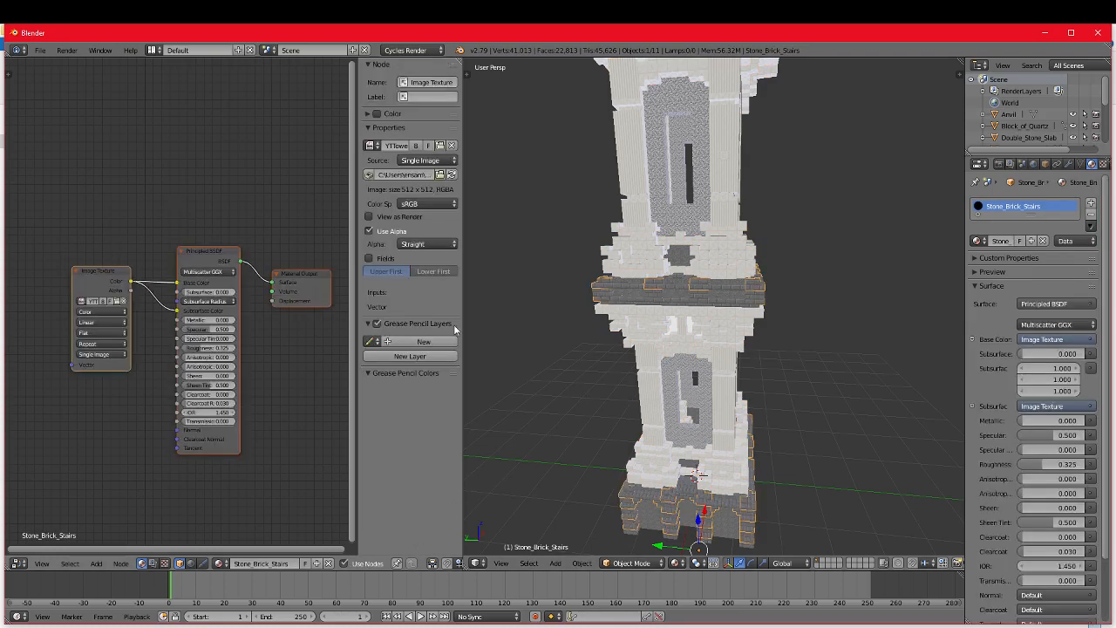
# Step: Select the untextured Red_Nether_Brick object, enable Use Nodes for its material and replace the default nodes with the copied setup
pyautogui.scroll(-2, 712, 334)
pyautogui.scroll(7, 711, 334)
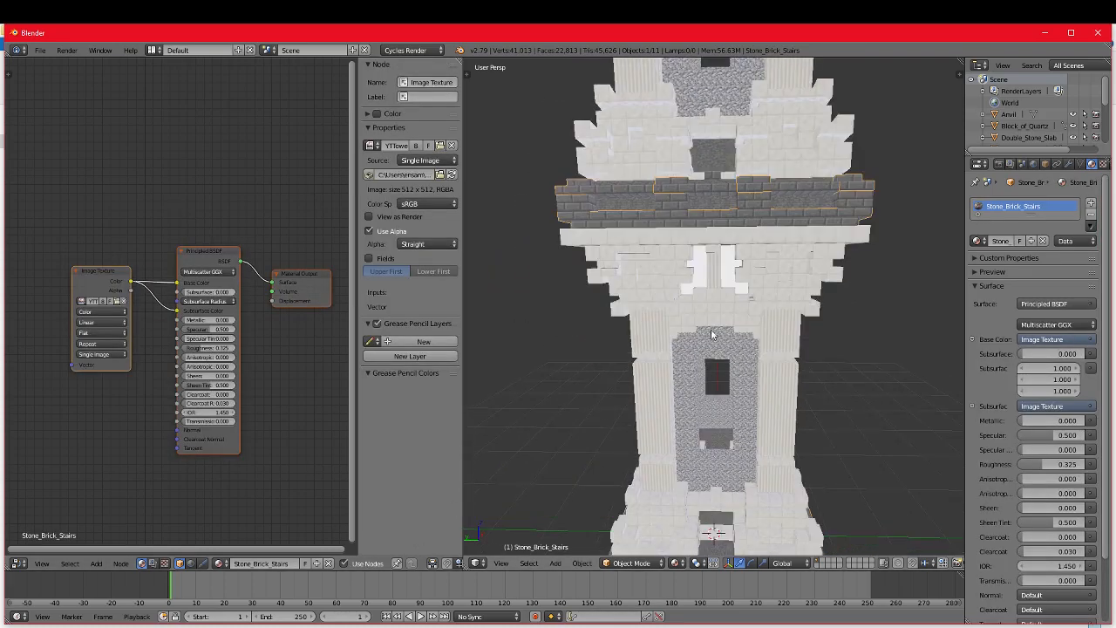
pyautogui.rightClick(728, 279)
pyautogui.rightClick(730, 281)
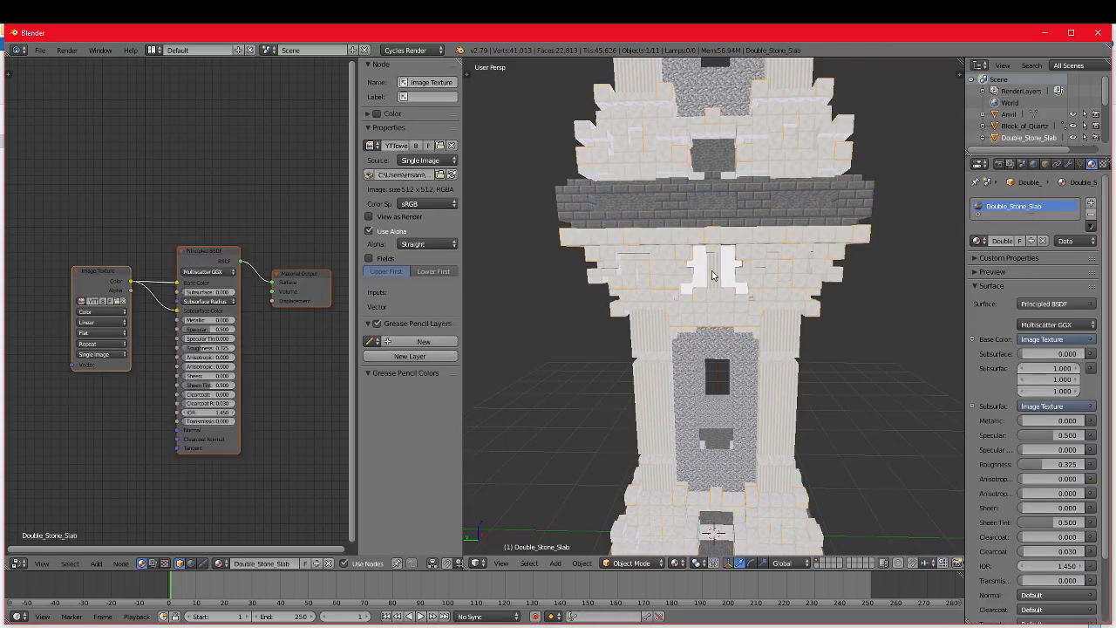
pyautogui.rightClick(729, 276)
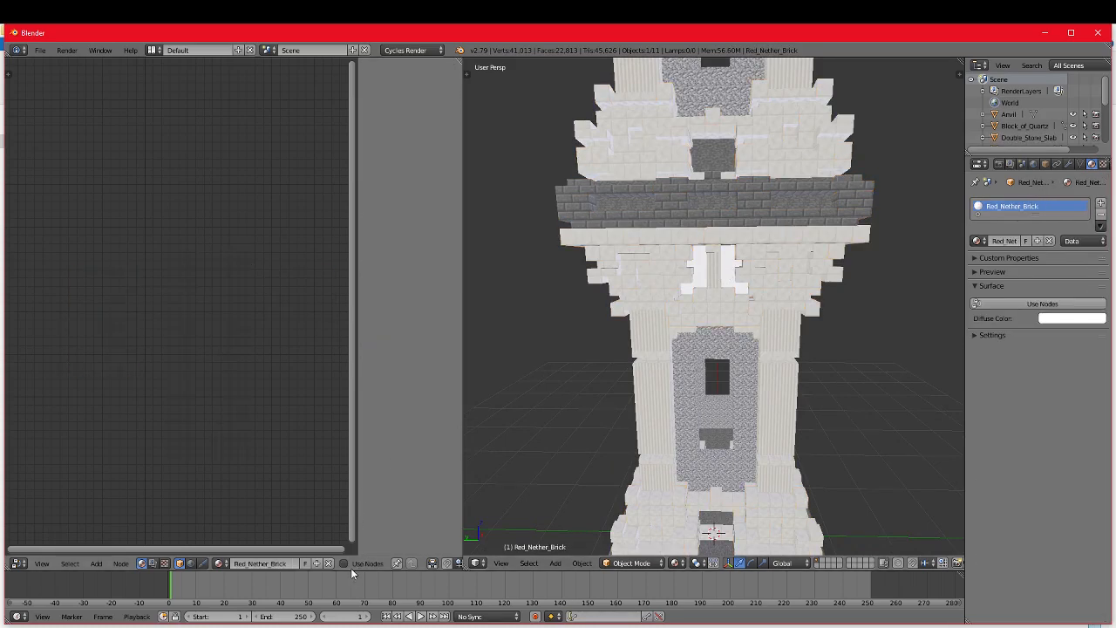
pyautogui.click(344, 563)
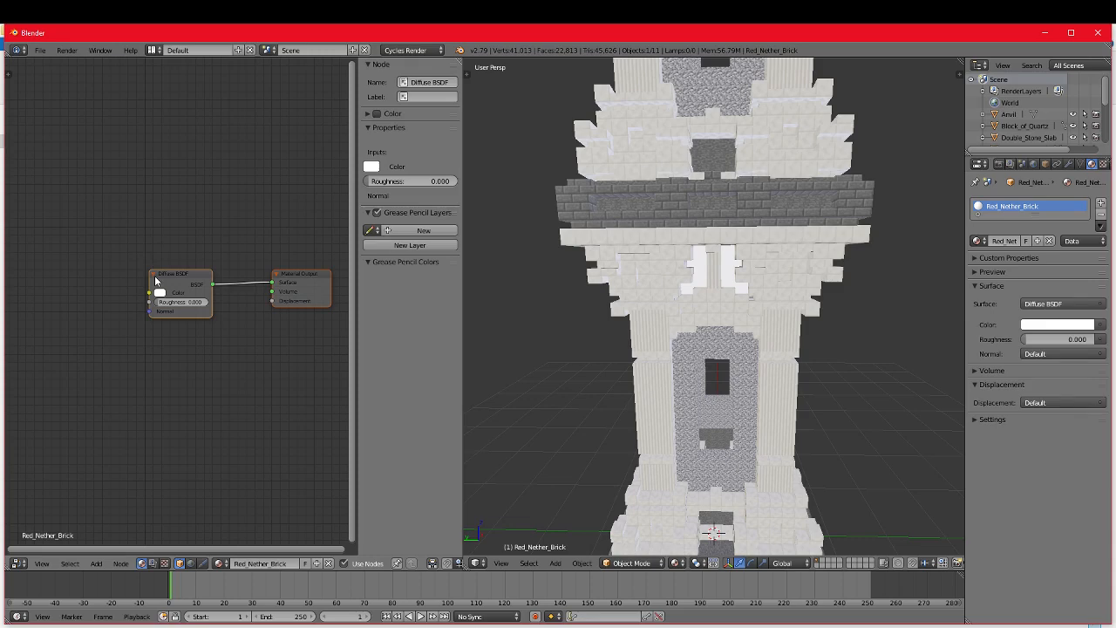
pyautogui.press('x')
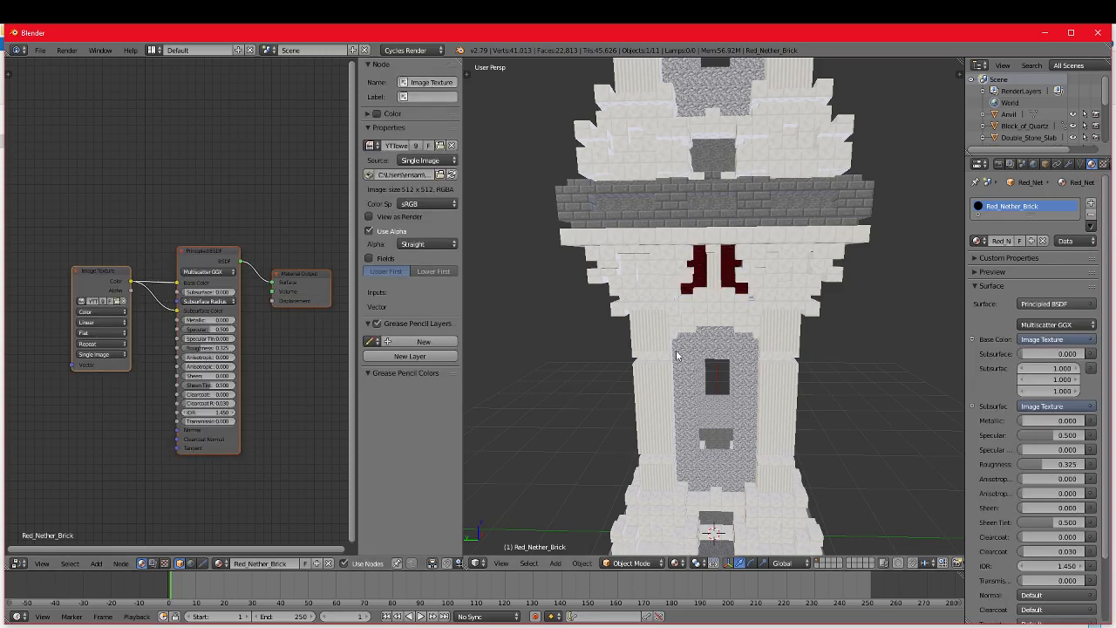
# Step: Enable Use Nodes for the Stained_Clay material on the tower's roof and replace its default nodes with the copied setup
pyautogui.moveTo(677, 355); pyautogui.dragTo(667, 302, button='middle')
pyautogui.rightClick(630, 236)
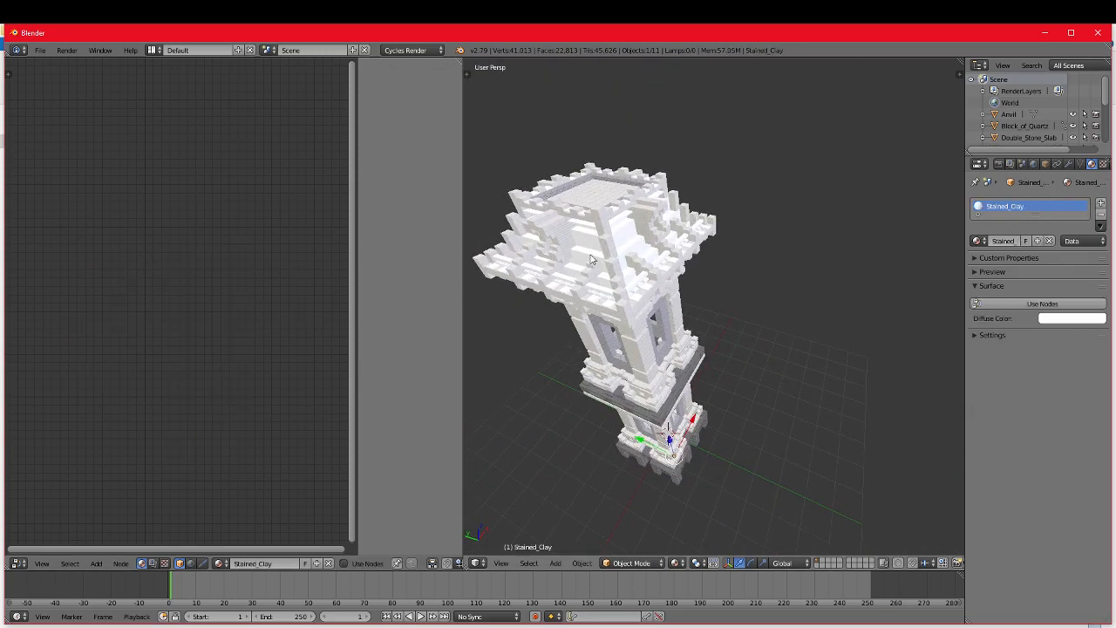
pyautogui.click(344, 563)
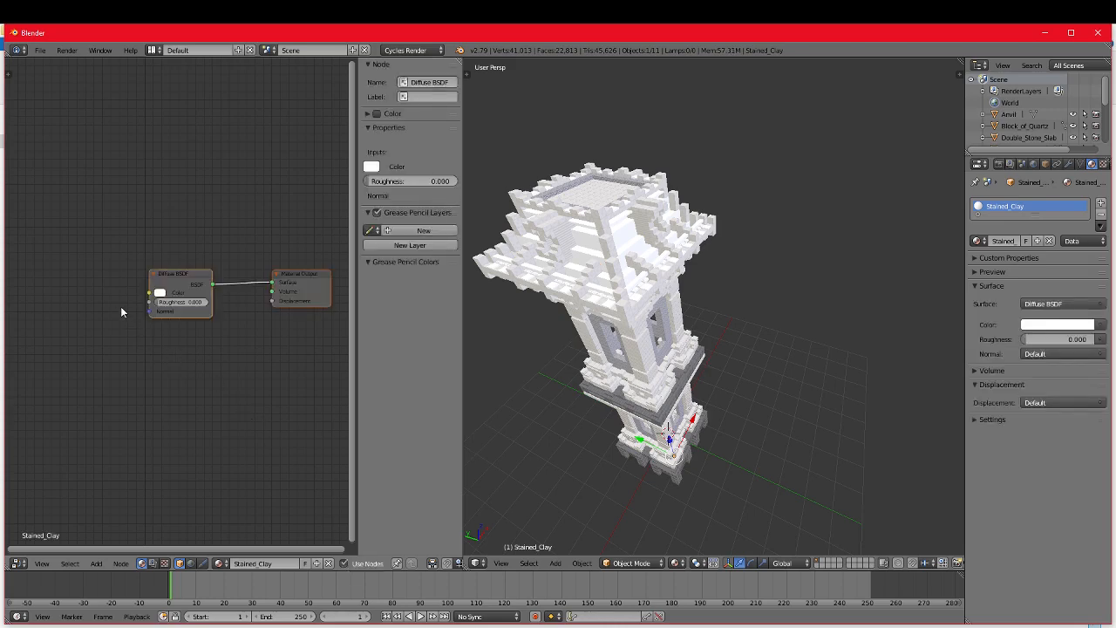
pyautogui.press('x')
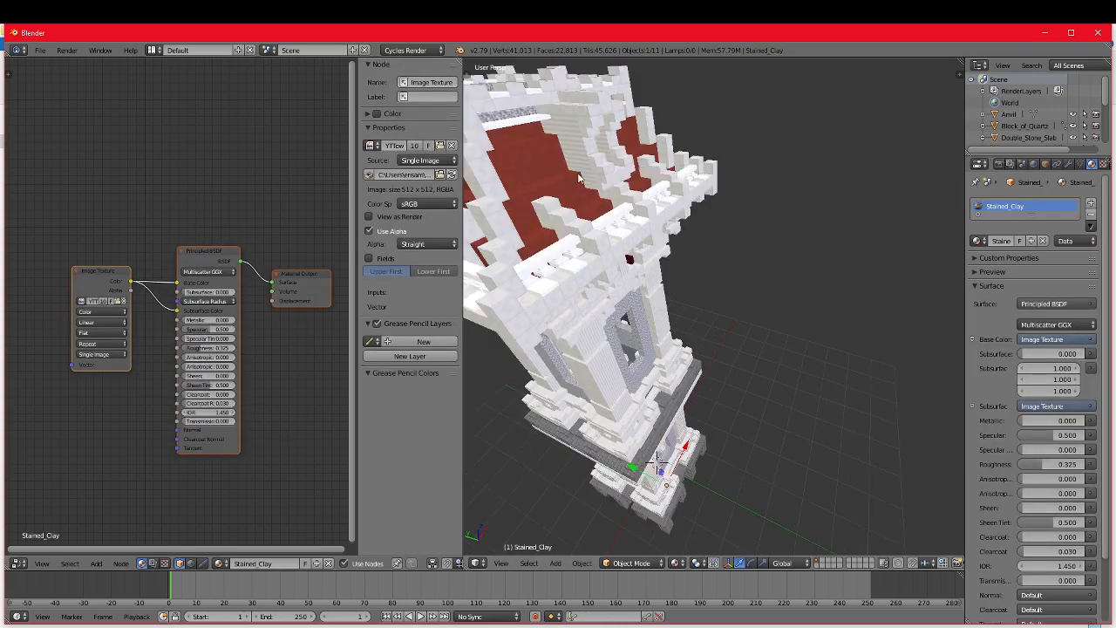
# Step: Enable Use Nodes for the Iron_Trapdoor material and replace its default nodes with the copied Image Texture and Principled BSDF setup
pyautogui.rightClick(520, 120)
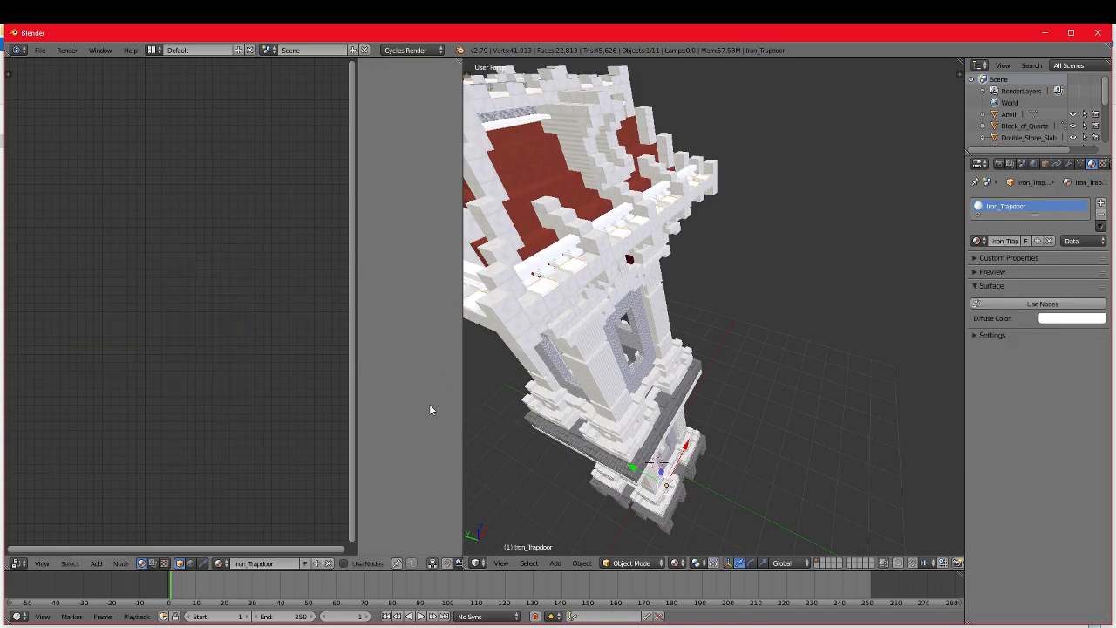
pyautogui.click(344, 563)
pyautogui.press('x')
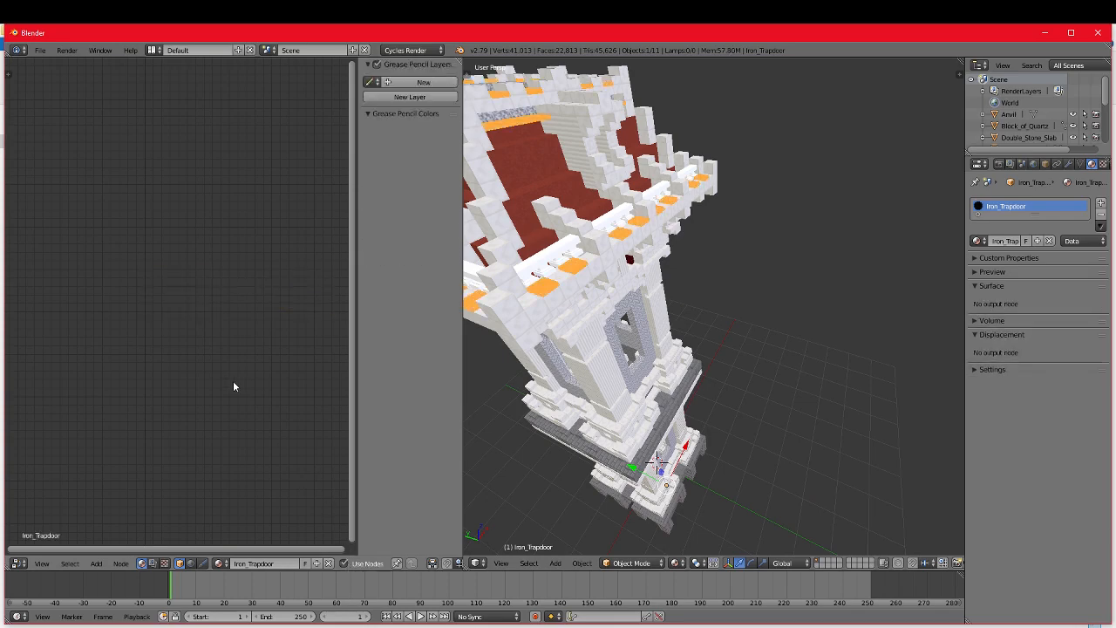
pyautogui.hotkey('ctrl', 'v')
# Step: Enable Use Nodes for the Anvil material and replace its default nodes with the copied Image Texture and Principled BSDF setup
pyautogui.rightClick(541, 265)
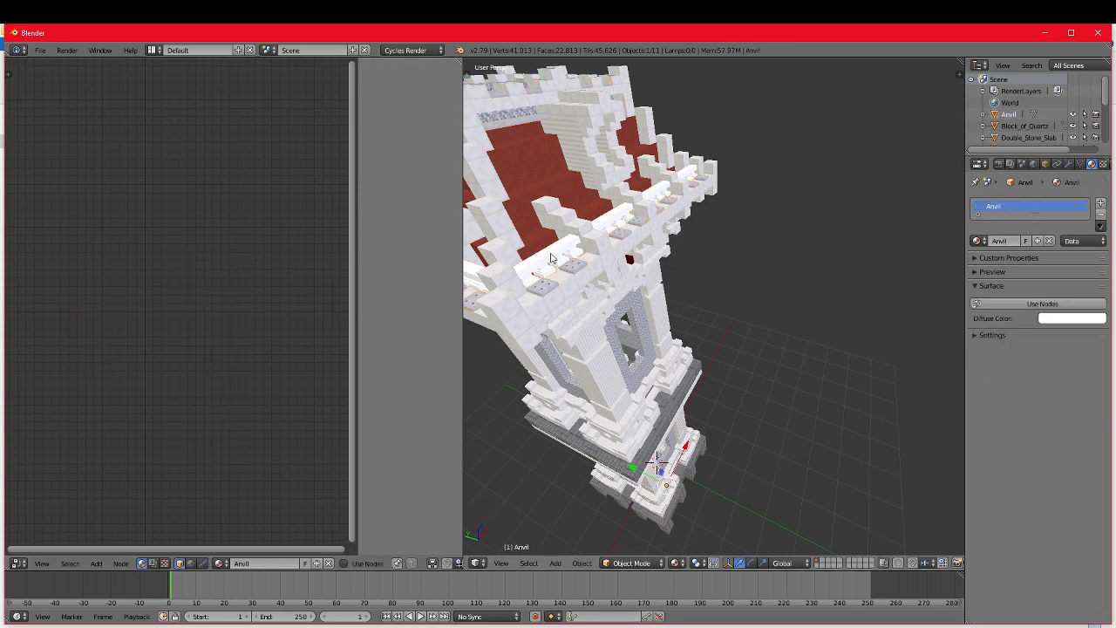
pyautogui.click(345, 564)
pyautogui.press('x')
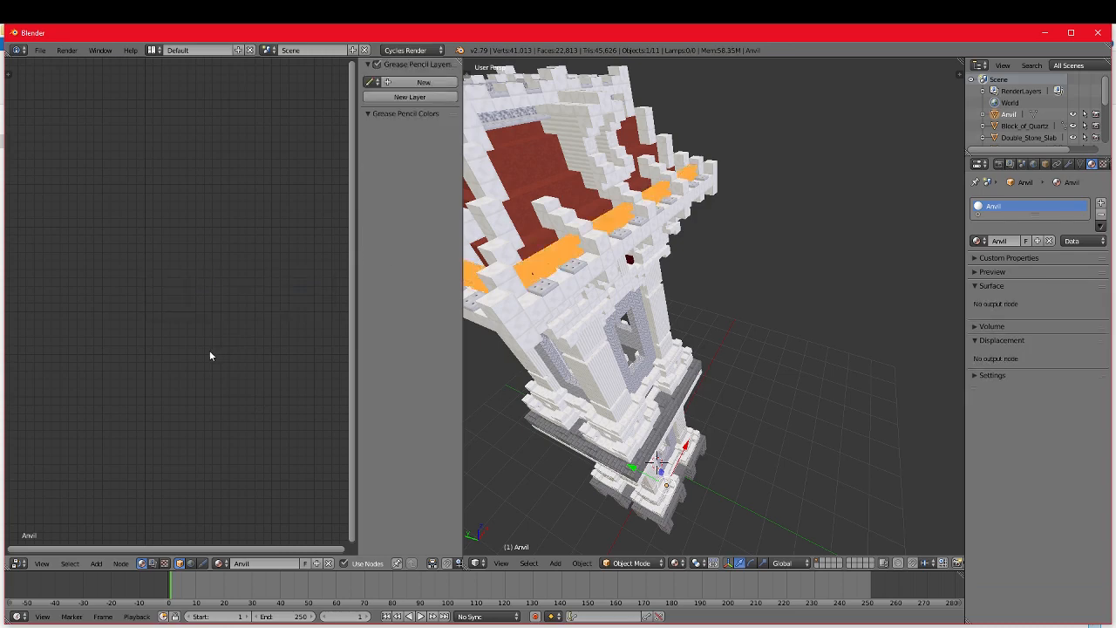
pyautogui.hotkey('ctrl', 'v')
# Step: Add a plane mesh at the 3D cursor at the foot of the tower
pyautogui.scroll(-1, 512, 307)
pyautogui.moveTo(512, 307); pyautogui.dragTo(650, 291, button='middle')
pyautogui.scroll(3, 633, 353)
pyautogui.scroll(-3, 662, 309)
pyautogui.moveTo(666, 342); pyautogui.dragTo(671, 362, button='middle')
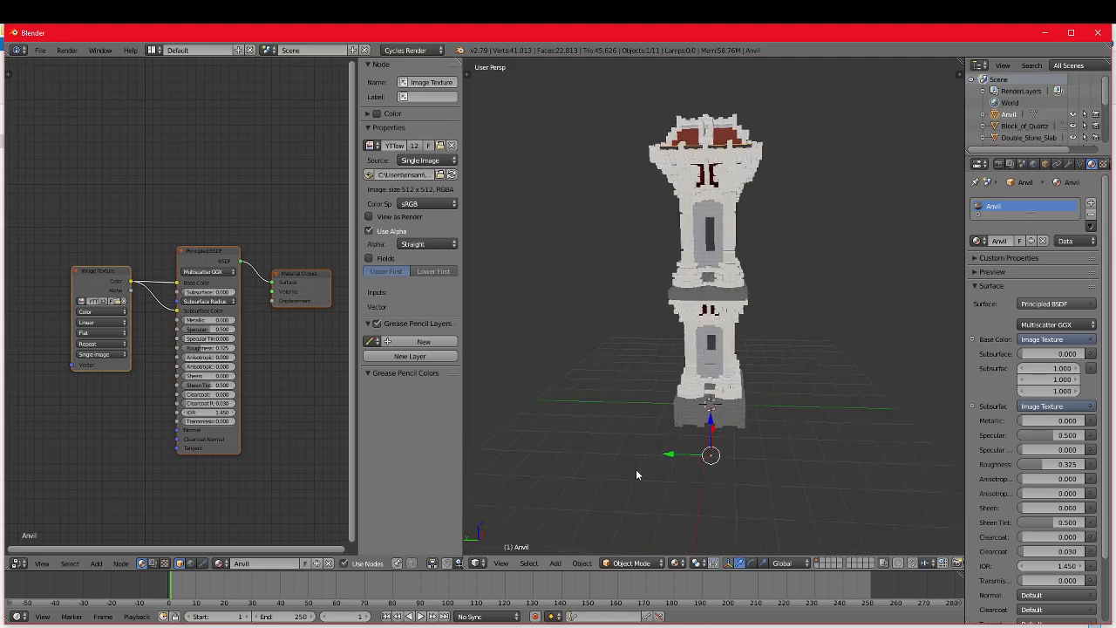
pyautogui.hotkey('shift', 'a')
pyautogui.moveTo(624, 459)
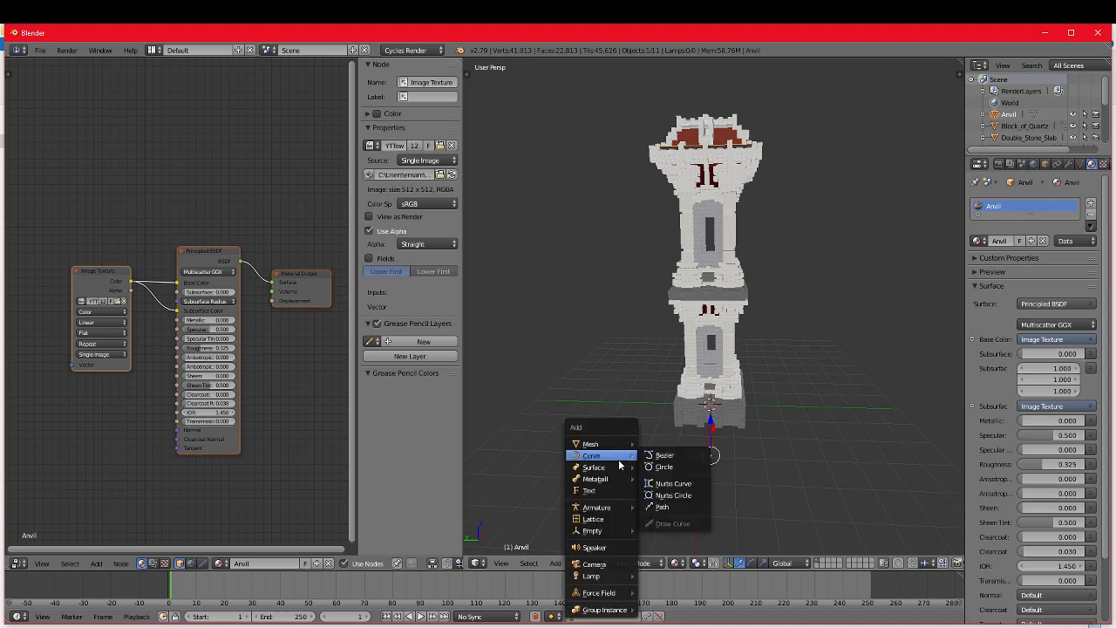
pyautogui.moveTo(601, 579)
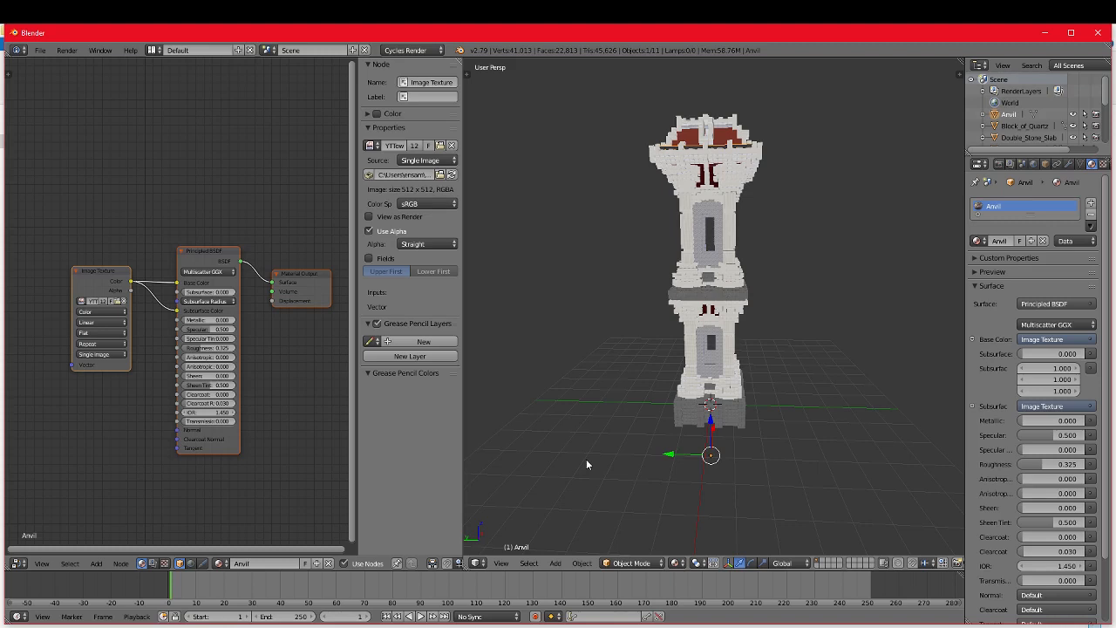
pyautogui.hotkey('shift', 'a')
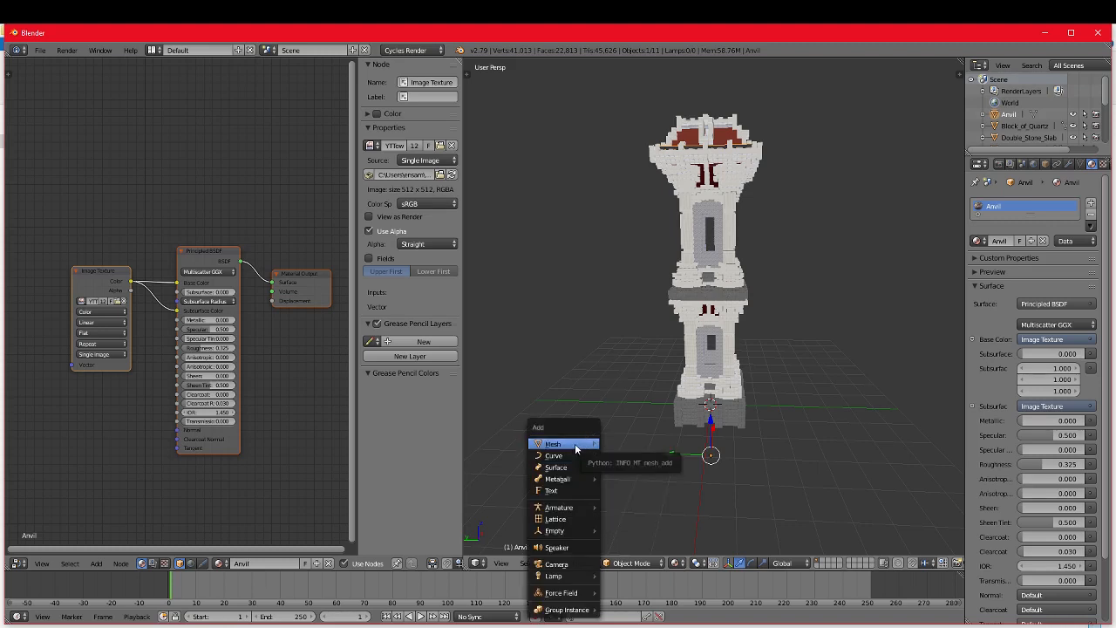
pyautogui.moveTo(576, 448)
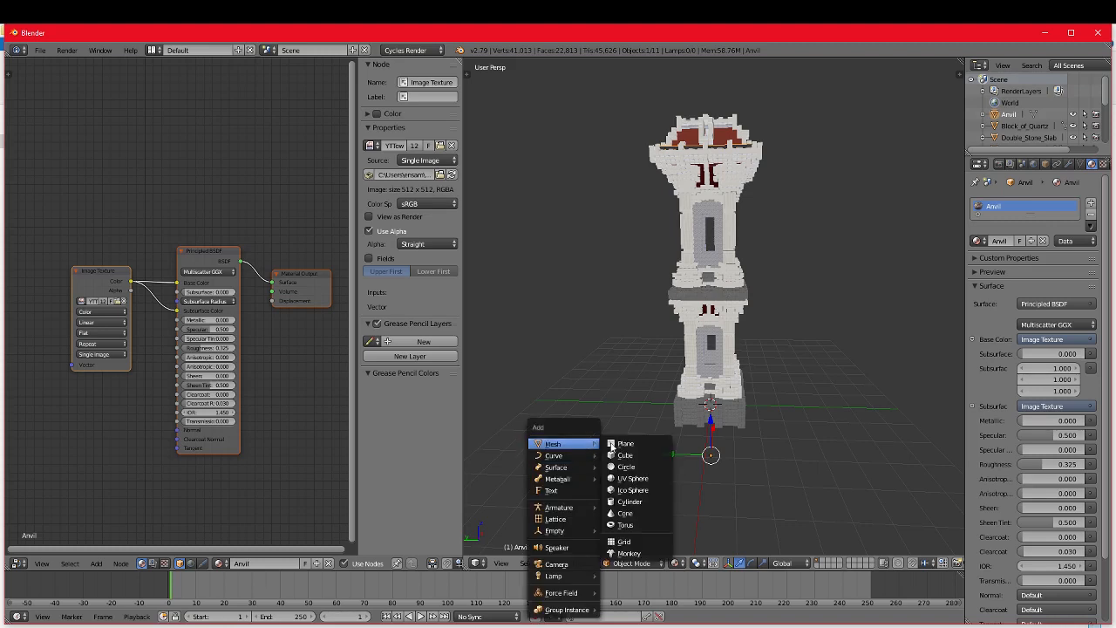
pyautogui.click(638, 450)
# Step: Move the plane out from under the tower along the Y axis onto the open ground beside it
pyautogui.scroll(-2, 729, 445)
pyautogui.press('g')
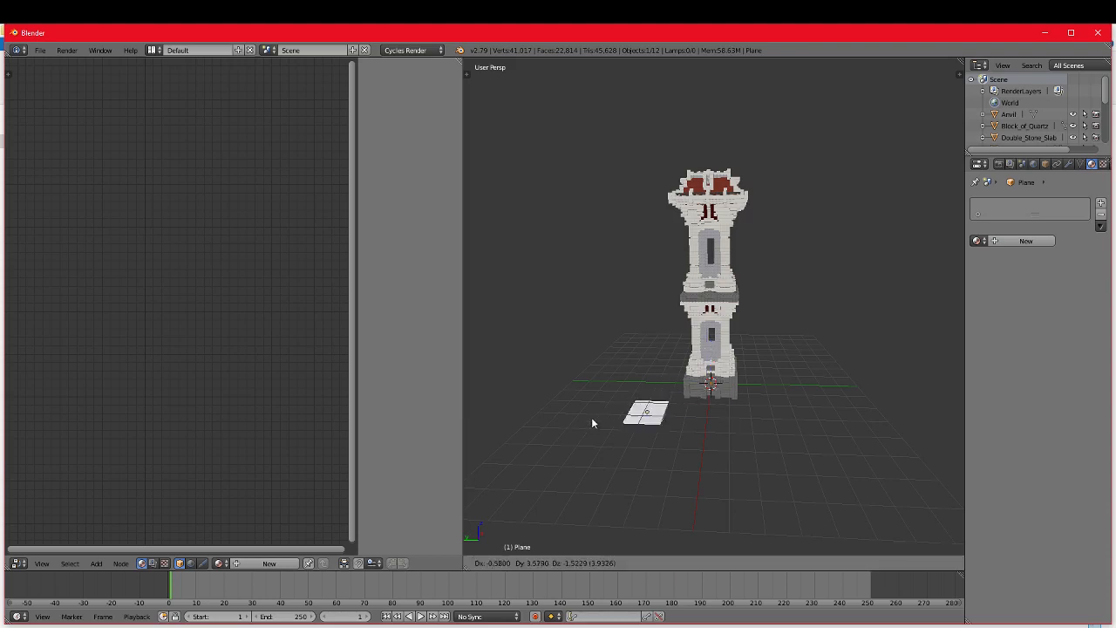
pyautogui.rightClick(516, 355)
pyautogui.scroll(2, 654, 417)
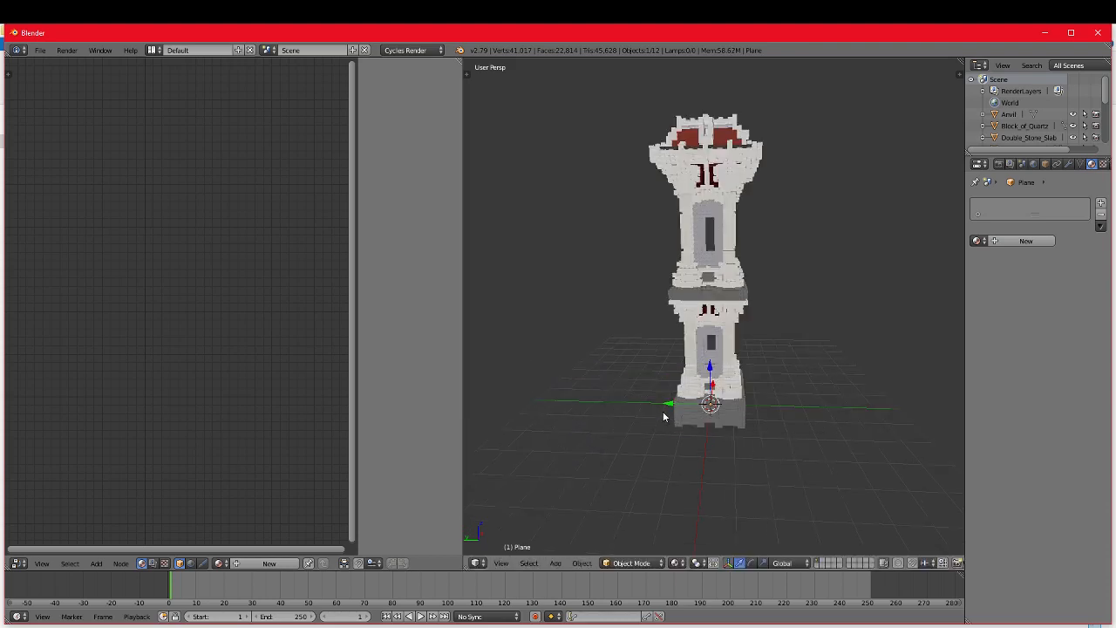
pyautogui.press('g')
pyautogui.click(562, 404)
pyautogui.scroll(3, 672, 431)
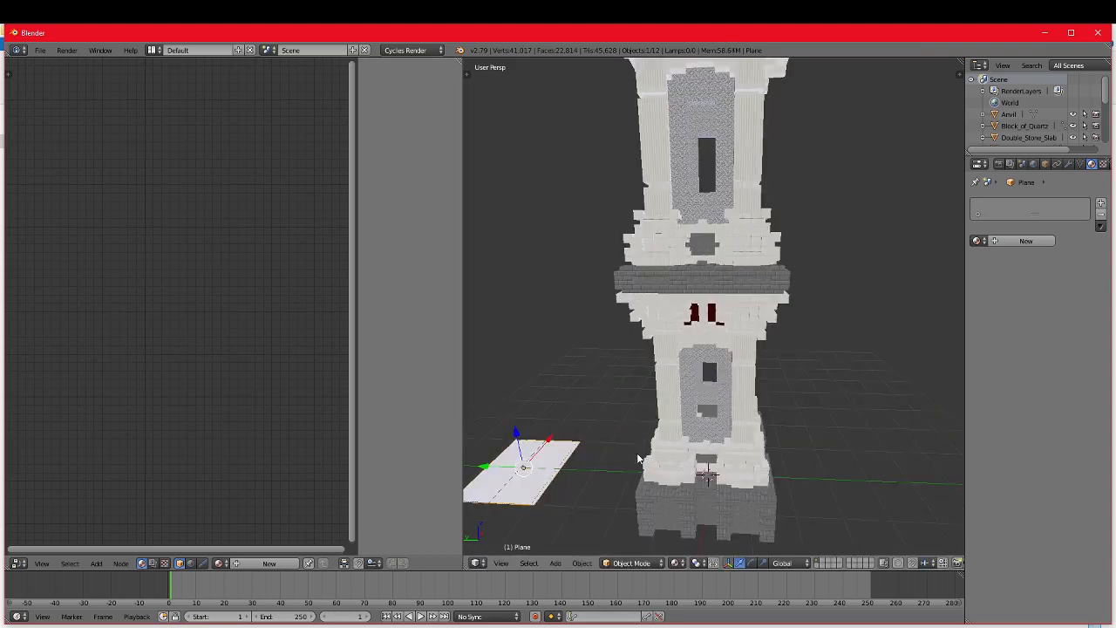
pyautogui.scroll(-4, 671, 432)
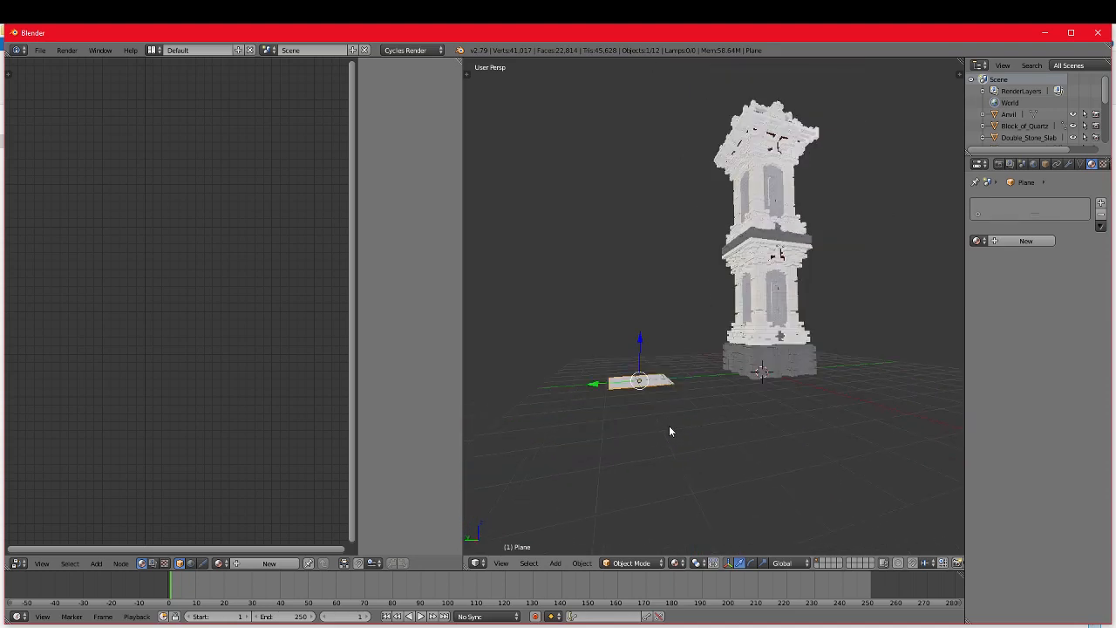
# Step: Rotate the plane with the rotation manipulator so it stands upright and is angled beside the tower
pyautogui.scroll(2, 670, 429)
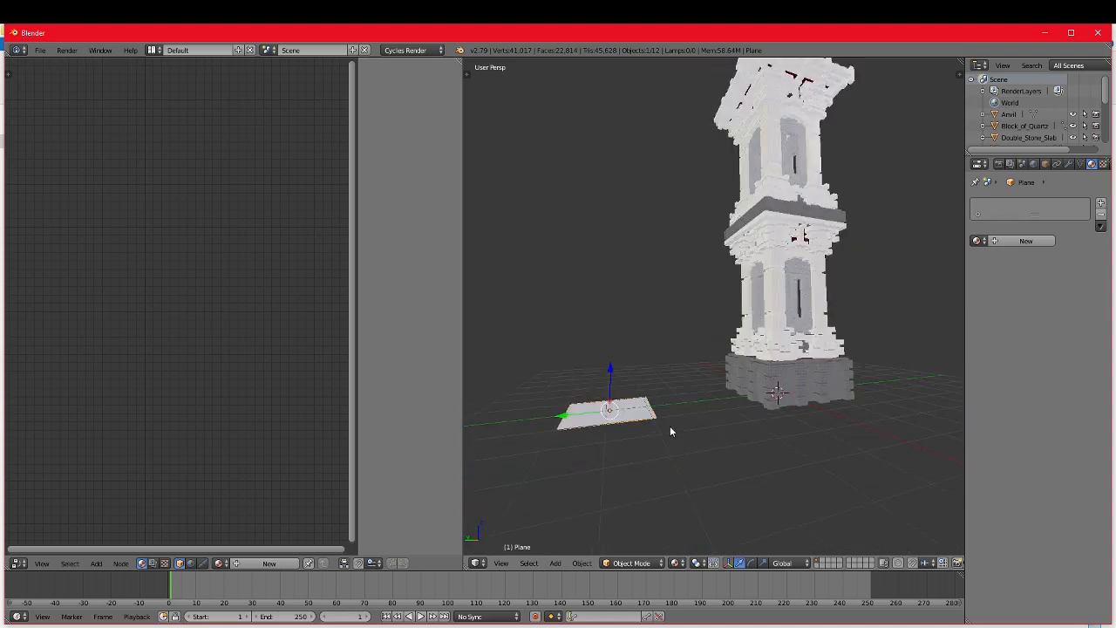
pyautogui.click(751, 562)
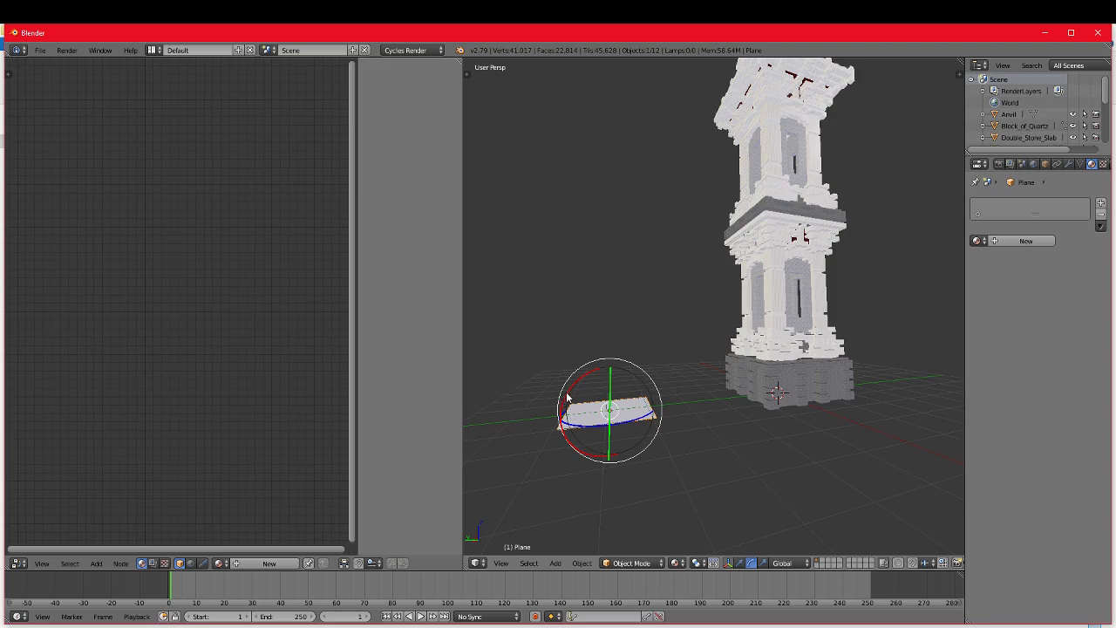
pyautogui.moveTo(566, 398); pyautogui.dragTo(636, 370)
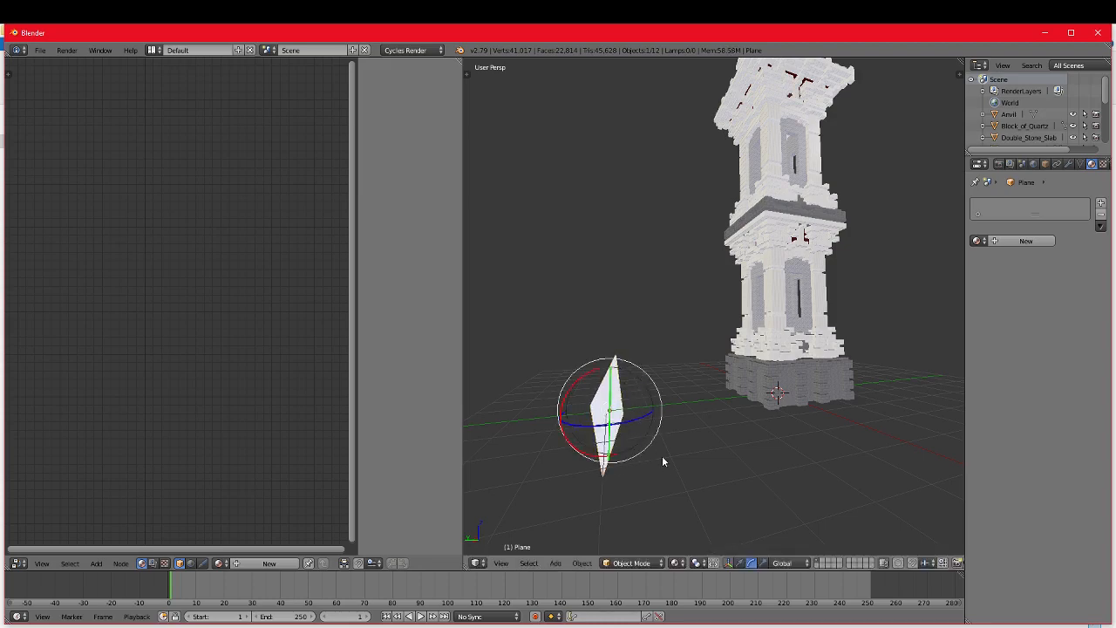
pyautogui.moveTo(672, 462); pyautogui.dragTo(632, 458, button='middle')
pyautogui.moveTo(543, 407)
pyautogui.mouseDown()
pyautogui.moveTo(508, 402)
pyautogui.moveTo(509, 384)
pyautogui.moveTo(532, 402)
pyautogui.mouseUp()
pyautogui.moveTo(593, 419); pyautogui.dragTo(569, 410)
# Step: Lift the upright plane off the ground and reposition it freely beside the tower
pyautogui.scroll(-2, 616, 434)
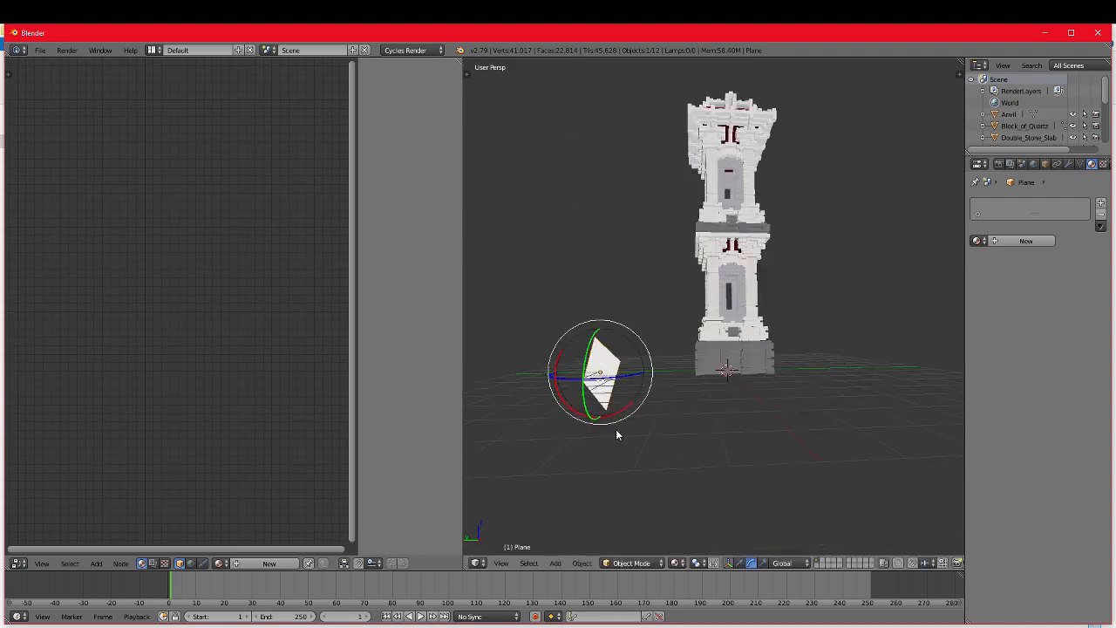
pyautogui.scroll(1, 616, 434)
pyautogui.press('g')
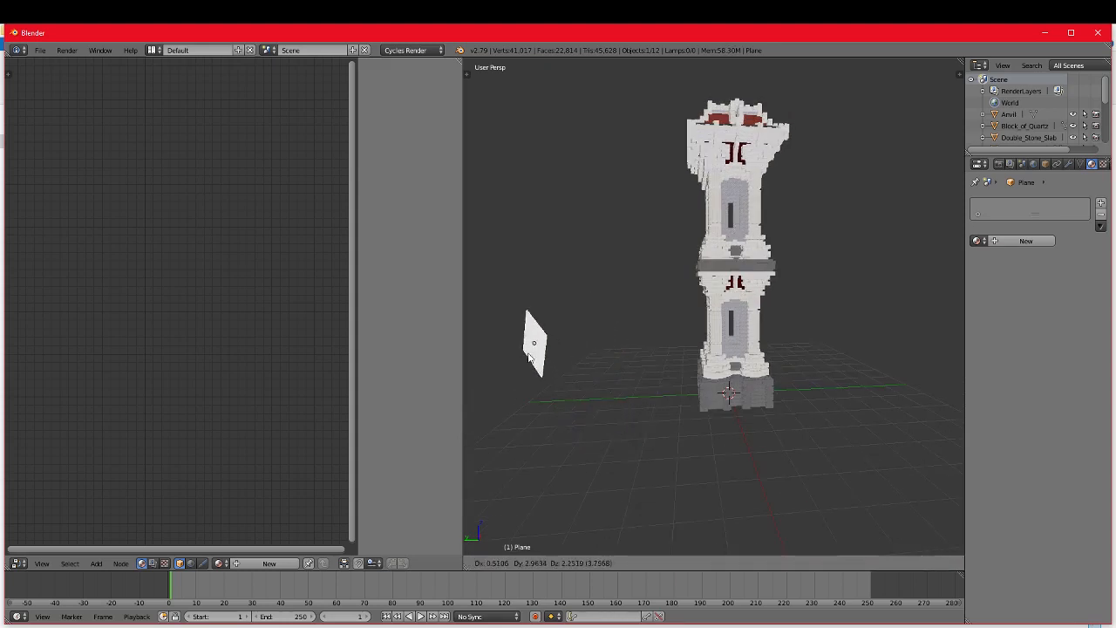
pyautogui.click(529, 359)
pyautogui.scroll(-2, 716, 471)
pyautogui.click(730, 564)
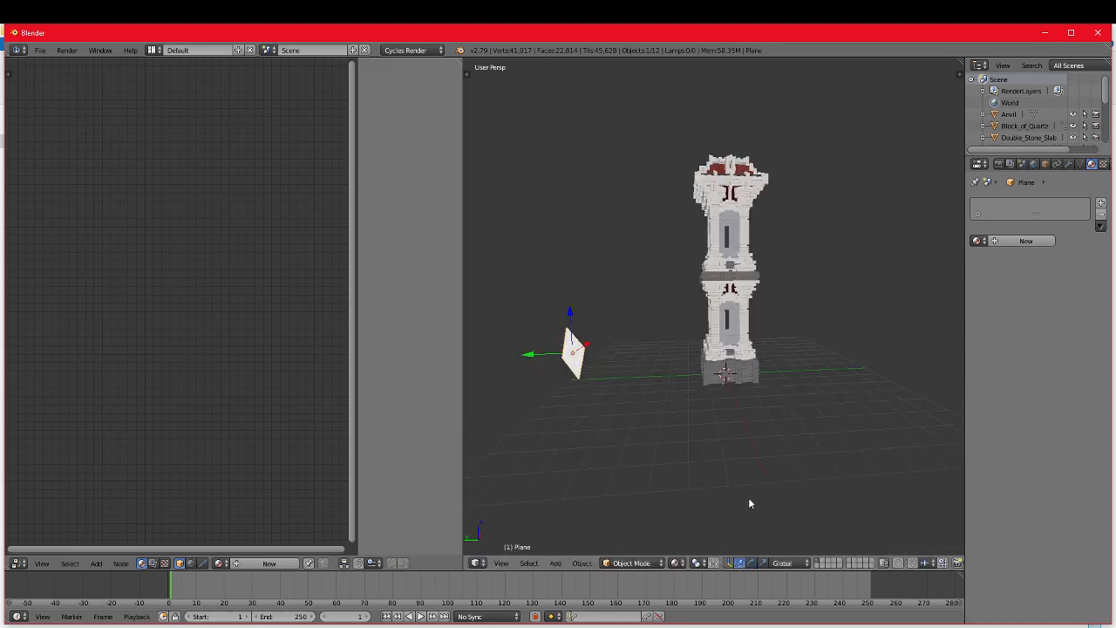
pyautogui.press('g')
pyautogui.click(634, 354)
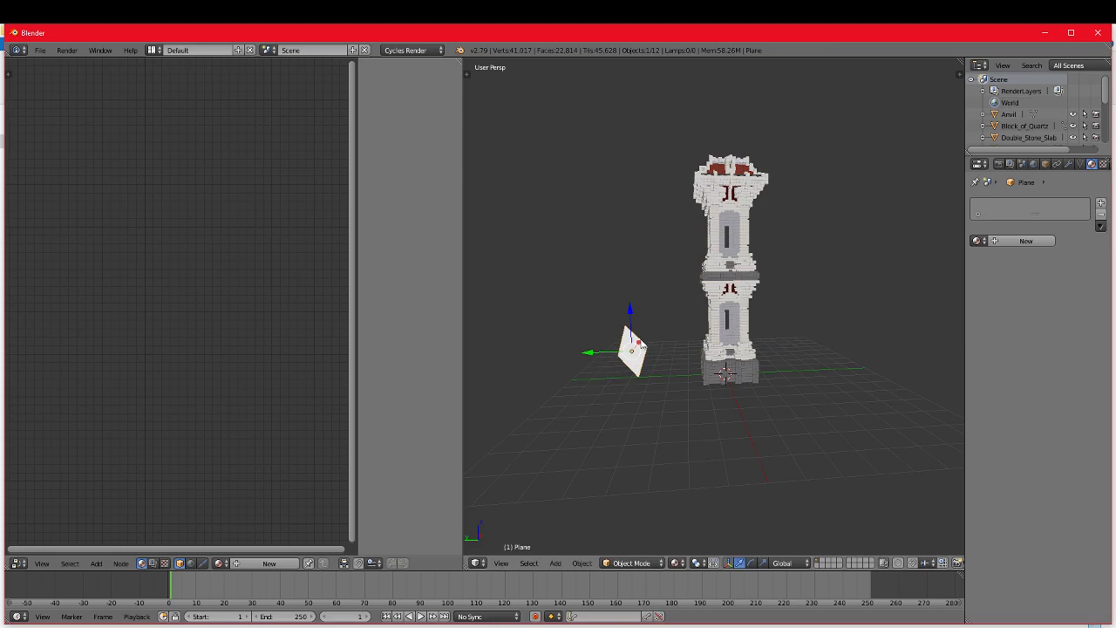
# Step: Move the plane farther away from the tower and raise it to about the height of the tower's top
pyautogui.moveTo(640, 343); pyautogui.dragTo(642, 398)
pyautogui.moveTo(571, 393); pyautogui.dragTo(575, 394)
pyautogui.scroll(-2, 705, 426)
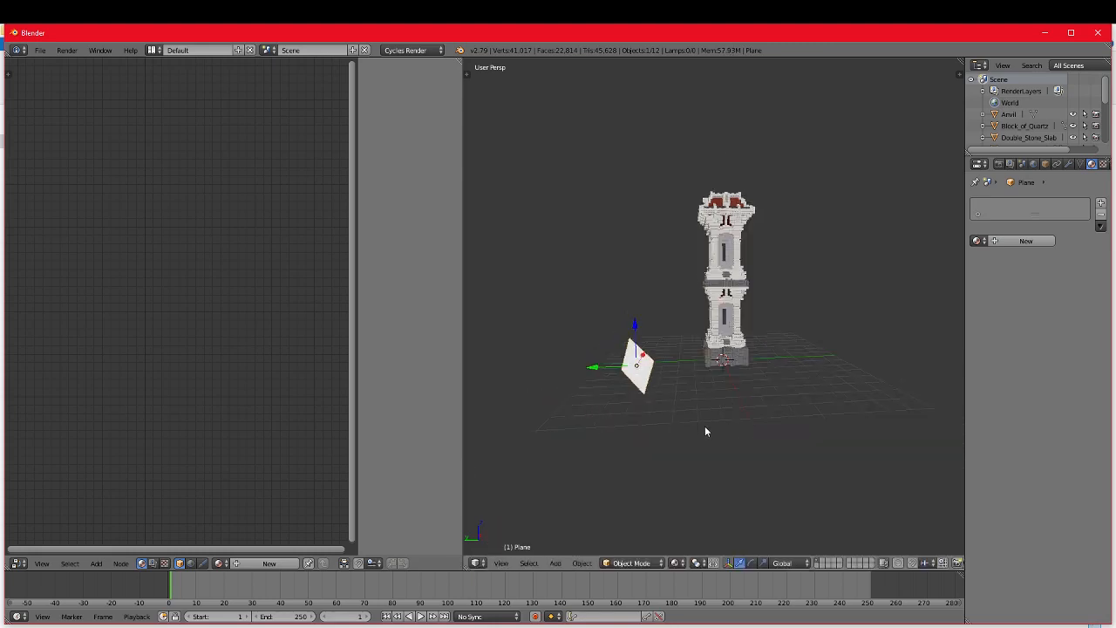
pyautogui.moveTo(705, 430); pyautogui.dragTo(646, 423, button='middle')
pyautogui.moveTo(580, 360); pyautogui.dragTo(479, 245)
pyautogui.scroll(-1, 480, 248)
pyautogui.moveTo(480, 248); pyautogui.dragTo(572, 333, button='middle')
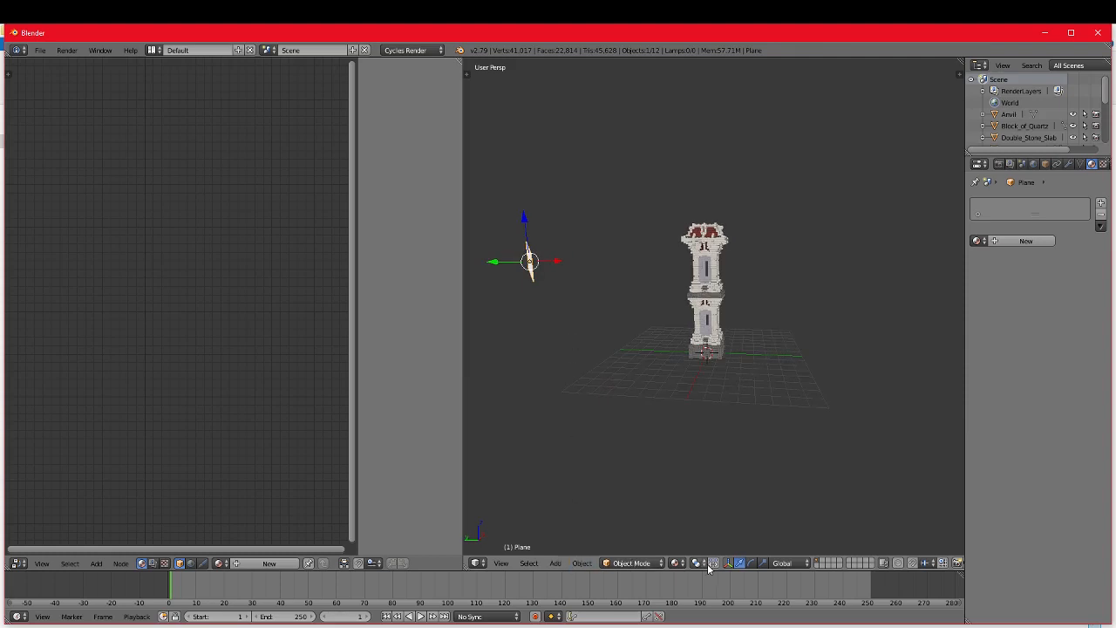
# Step: Scale the plane up with the scale manipulator so it becomes a large panel
pyautogui.click(763, 564)
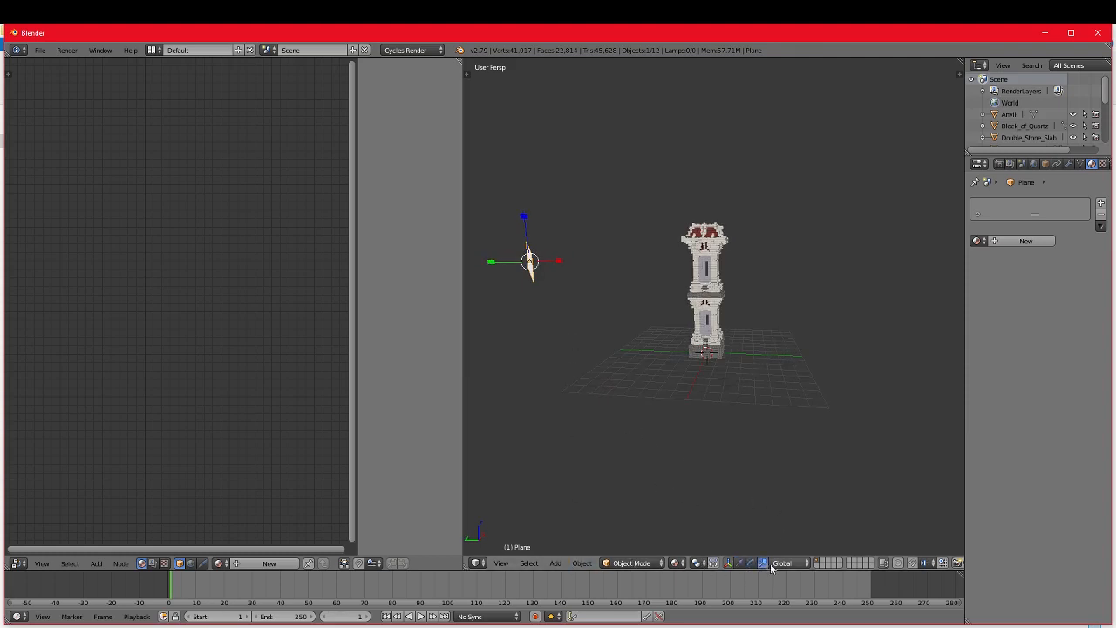
pyautogui.moveTo(732, 522); pyautogui.dragTo(610, 332, button='middle')
pyautogui.moveTo(629, 270); pyautogui.dragTo(703, 131)
pyautogui.moveTo(628, 300); pyautogui.dragTo(609, 277)
pyautogui.moveTo(813, 391); pyautogui.dragTo(786, 367, button='middle')
# Step: Move the enlarged plane into place at a good distance from the tower, facing it from above ground level
pyautogui.press('g')
pyautogui.click(949, 271)
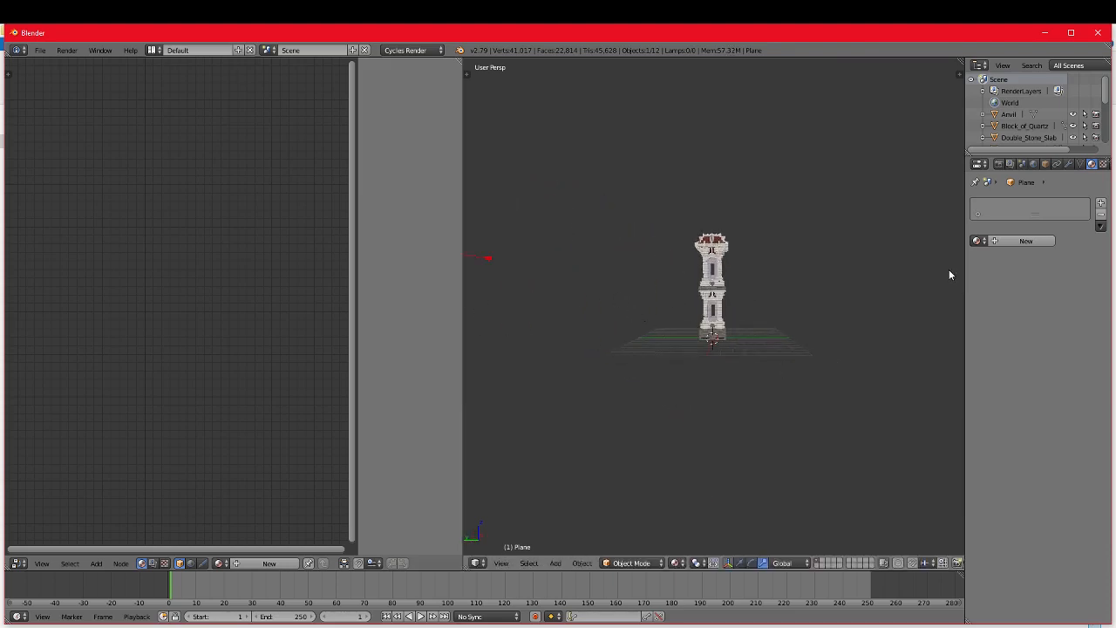
pyautogui.moveTo(875, 330); pyautogui.dragTo(585, 284, button='middle')
pyautogui.press('g')
pyautogui.click(577, 313)
pyautogui.press('g')
pyautogui.click(615, 284)
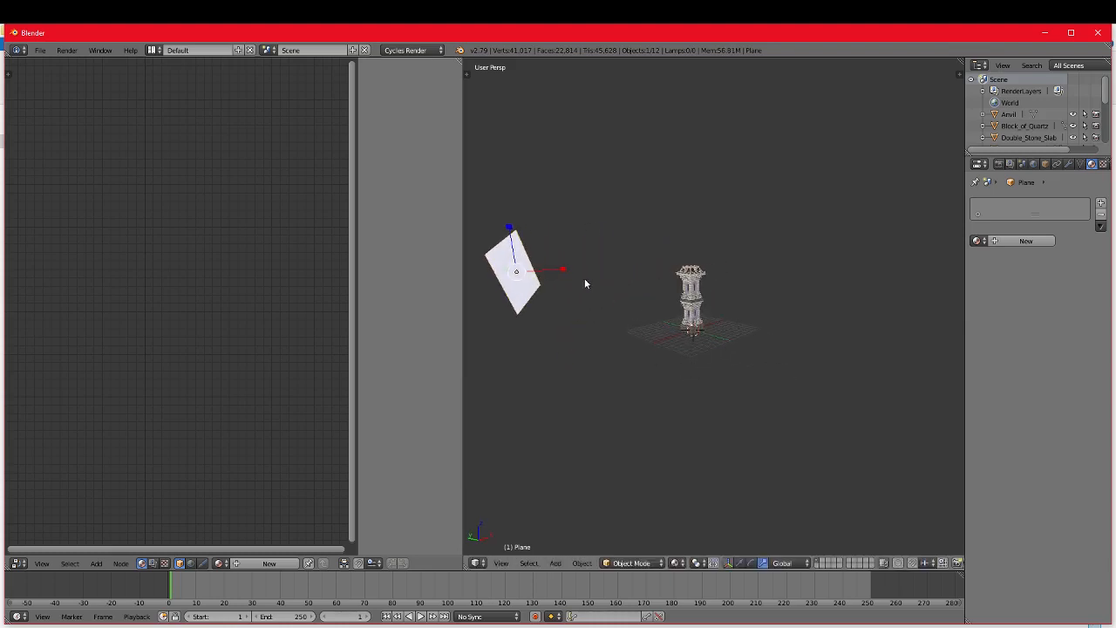
# Step: Fine-tune the plane's distance from the tower and switch back to the translate manipulator
pyautogui.moveTo(589, 340); pyautogui.dragTo(578, 305, button='middle')
pyautogui.press('g')
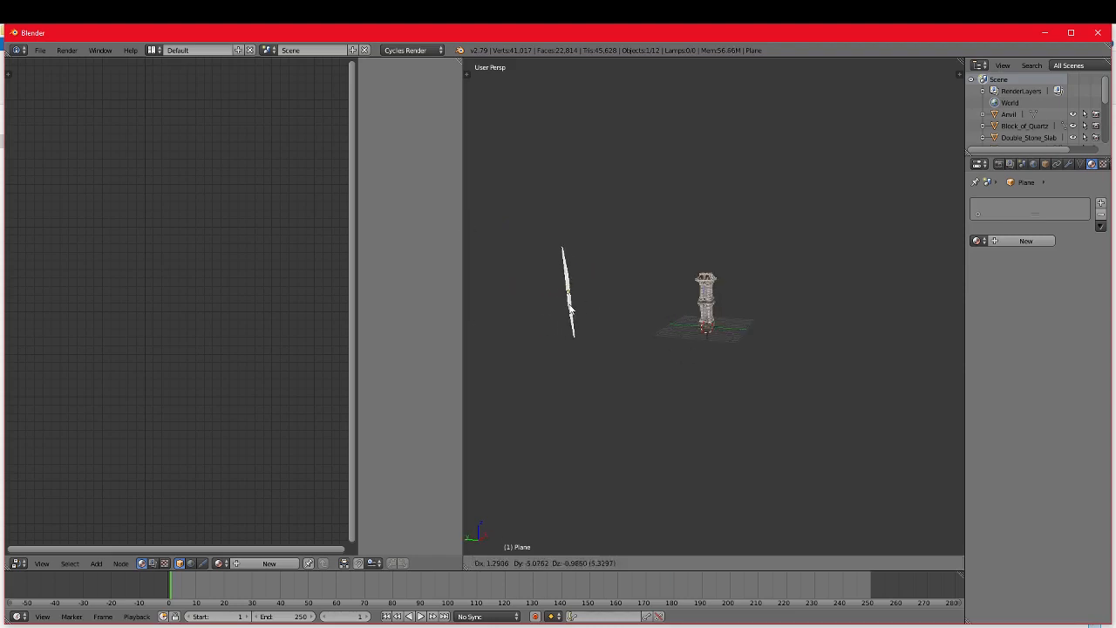
pyautogui.click(548, 304)
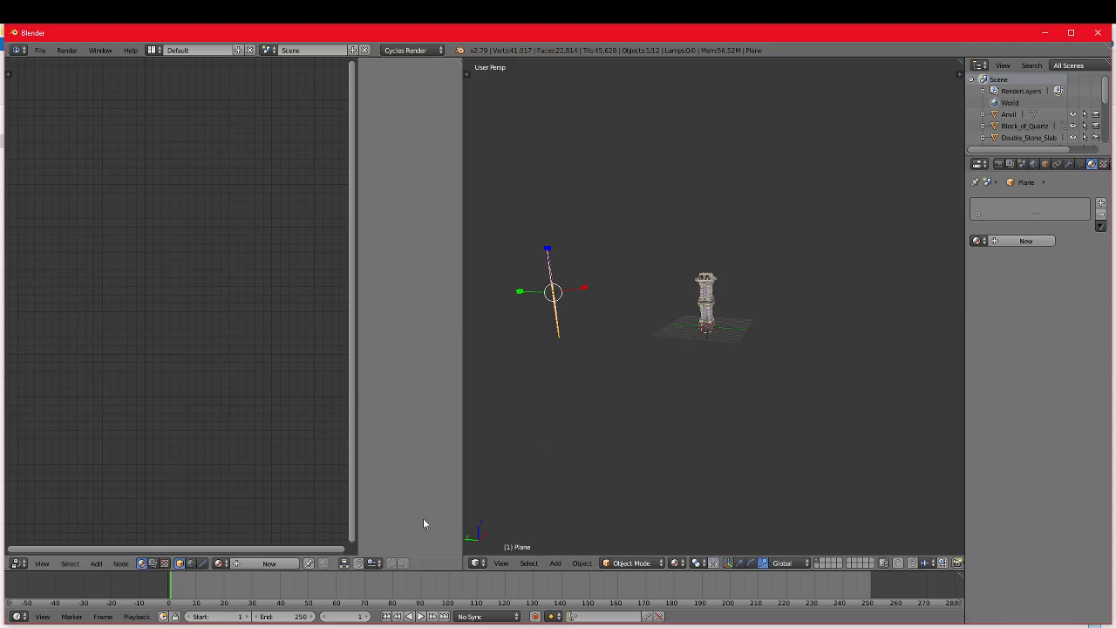
pyautogui.scroll(1, 549, 296)
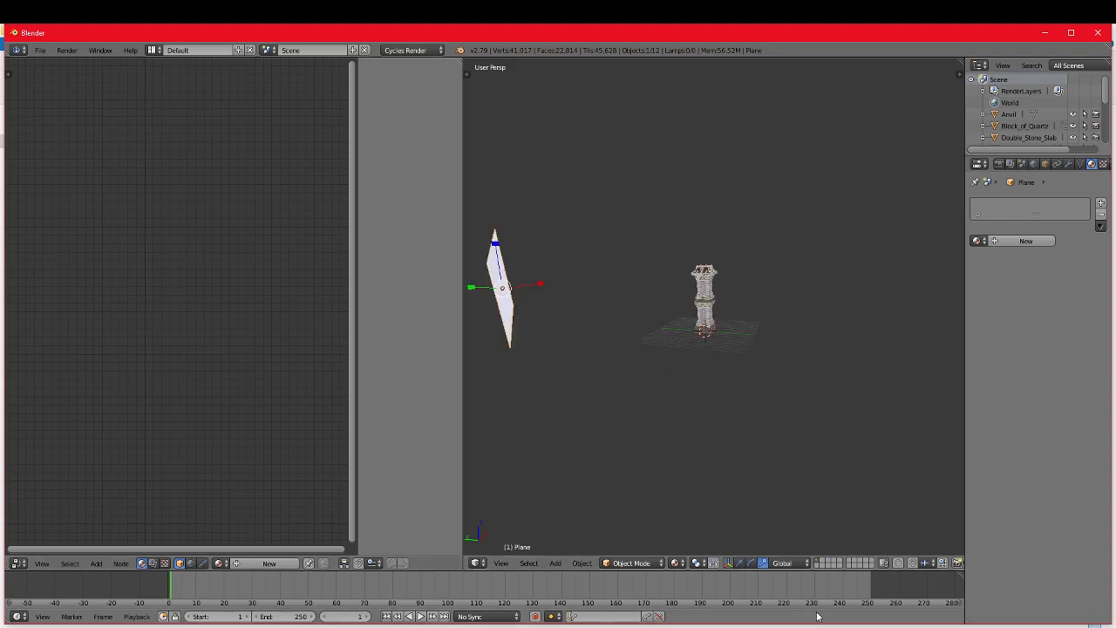
pyautogui.click(742, 566)
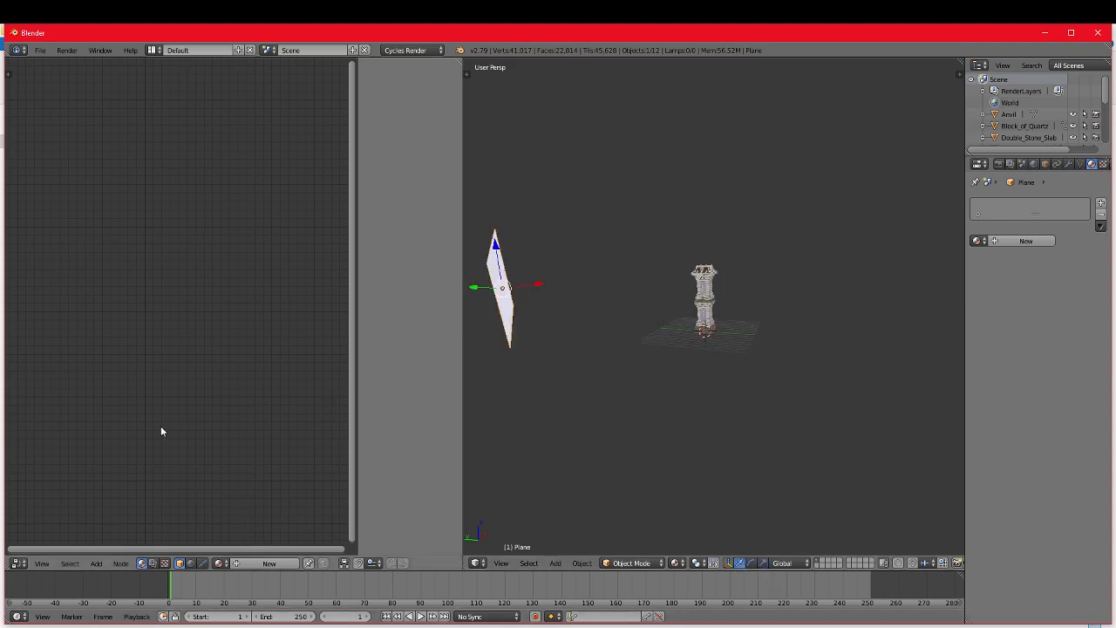
# Step: Create a new material for the plane and replace its default nodes with an Emission shader
pyautogui.click(270, 562)
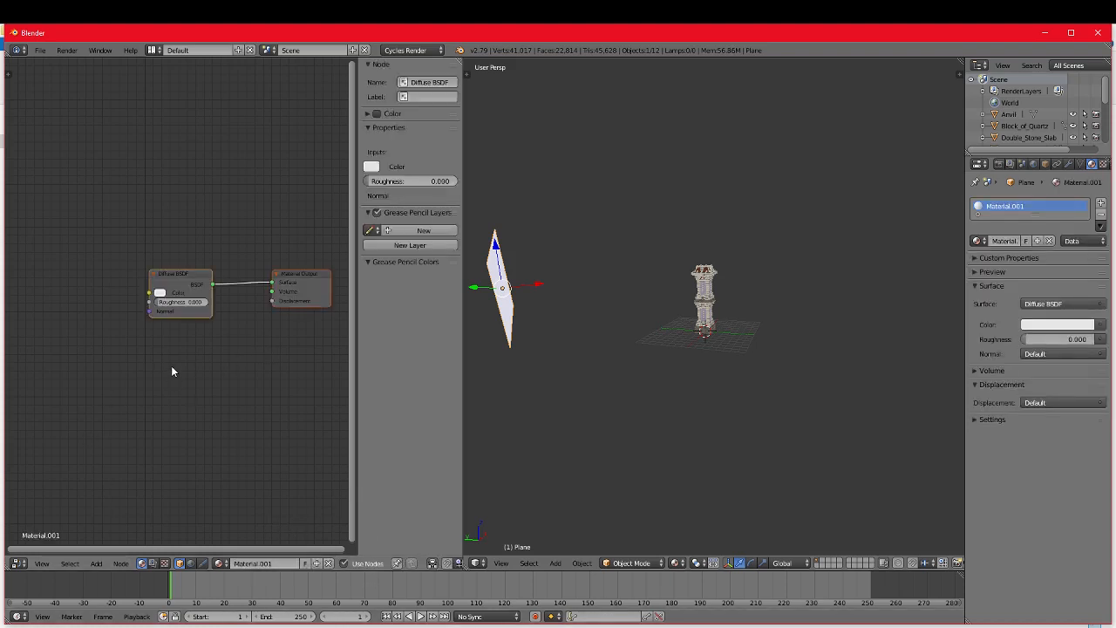
pyautogui.scroll(2, 172, 358)
pyautogui.press('a')
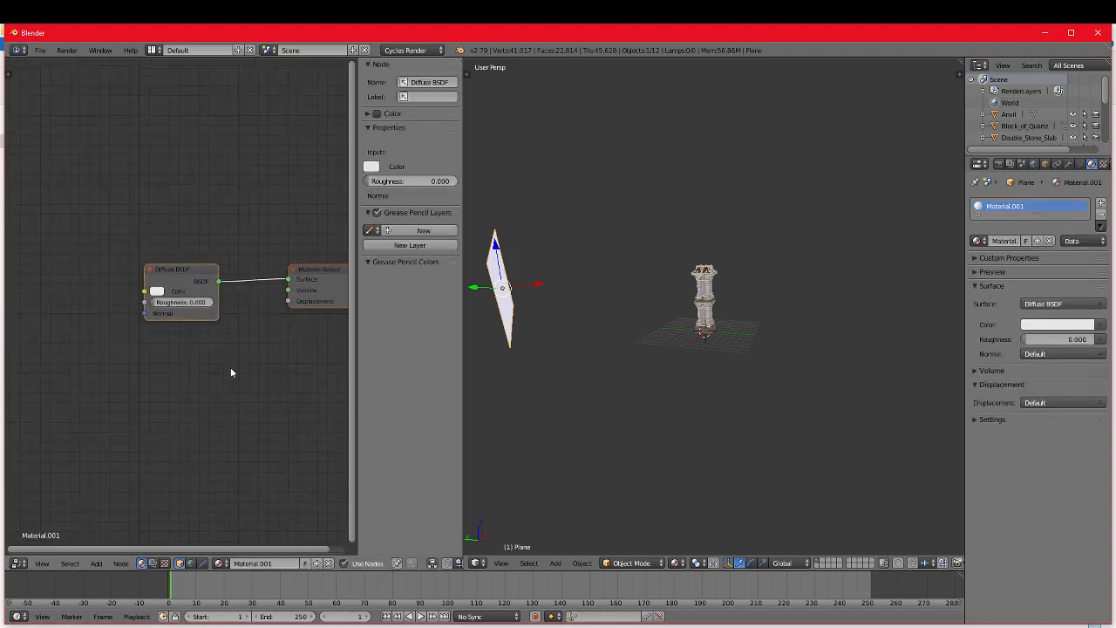
pyautogui.press('x')
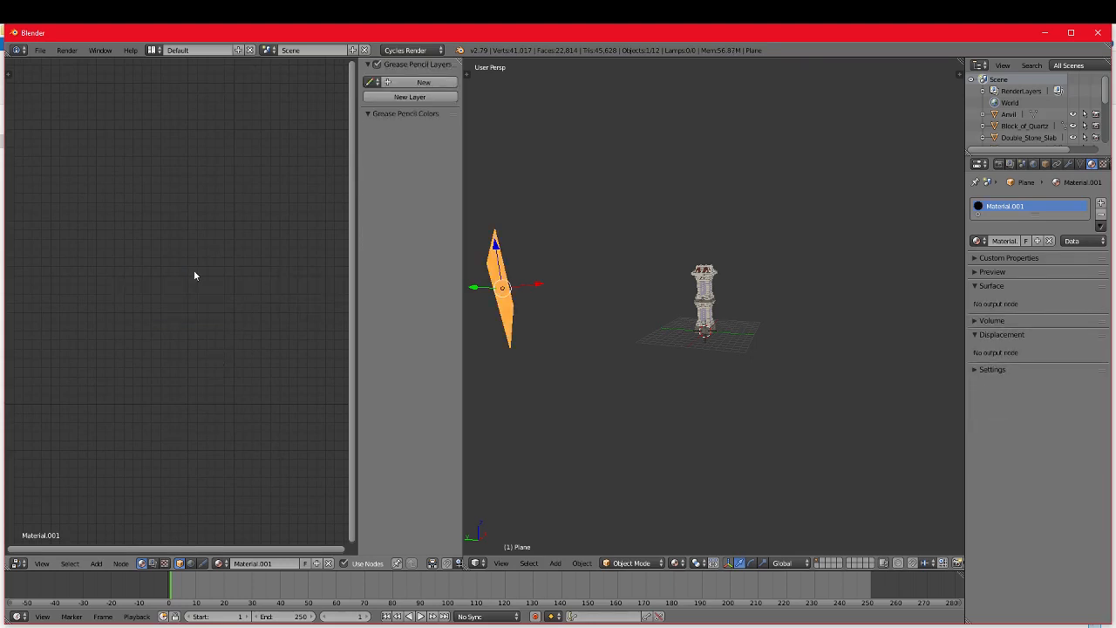
pyautogui.hotkey('shift', 'a')
pyautogui.moveTo(183, 311)
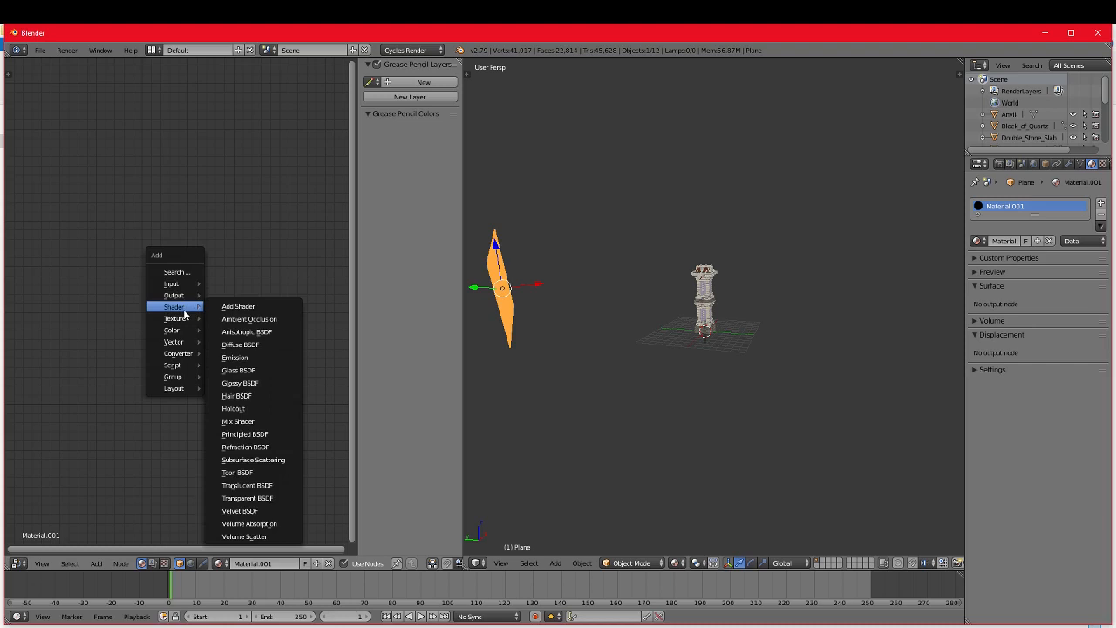
pyautogui.click(234, 357)
pyautogui.click(107, 288)
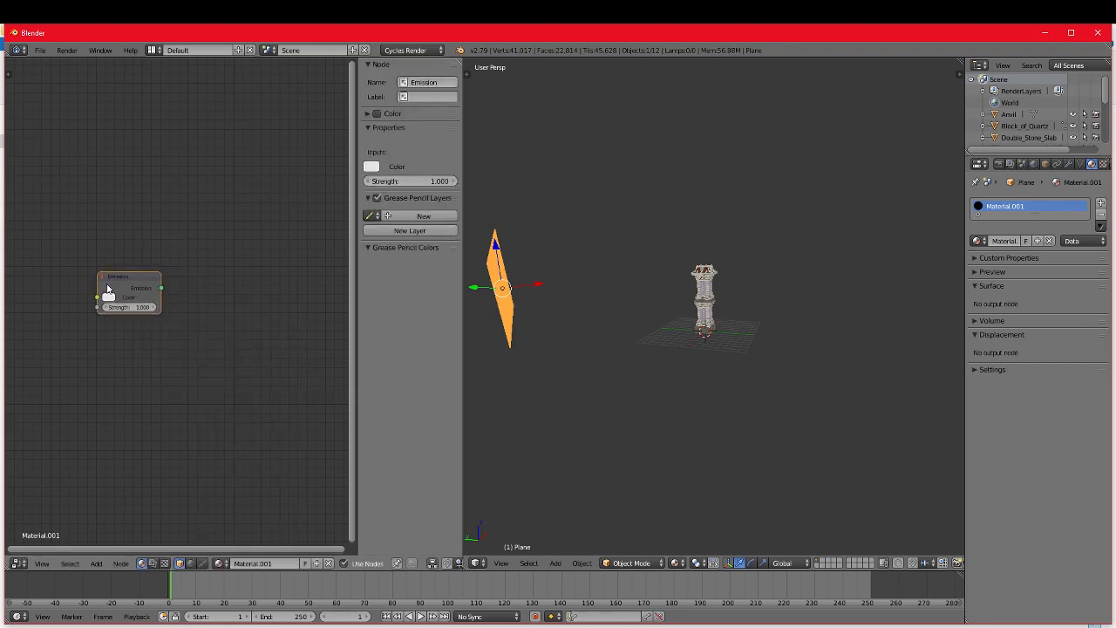
# Step: Add a Lamp Output node beside the Emission shader and connect the Emission output to its Surface input
pyautogui.hotkey('shift', 'a')
pyautogui.moveTo(123, 298)
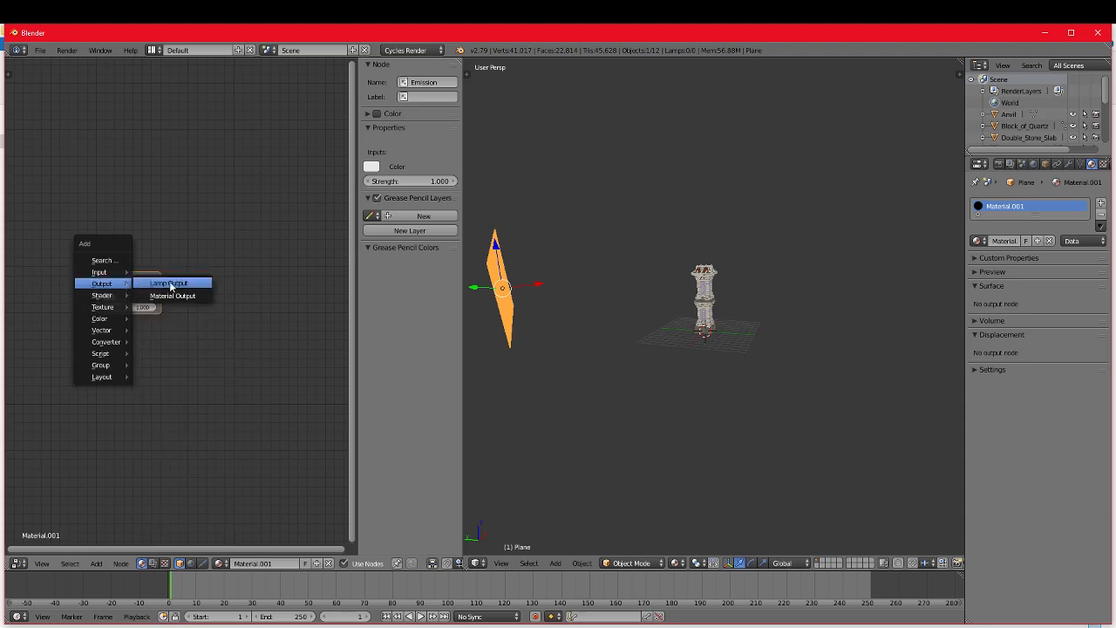
pyautogui.click(170, 286)
pyautogui.click(186, 276)
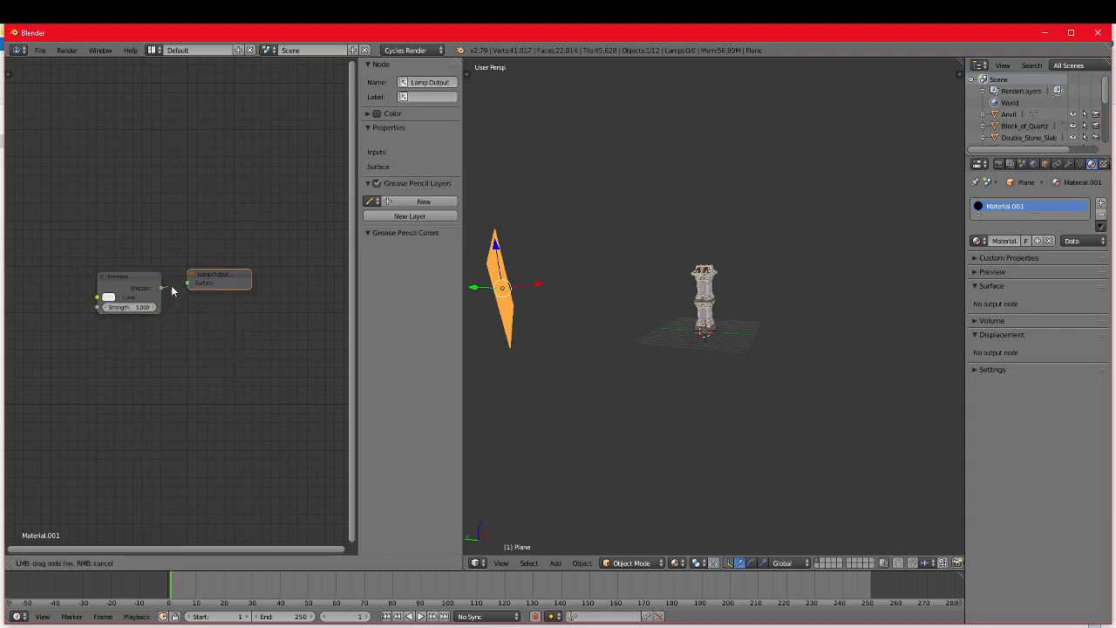
pyautogui.scroll(2, 140, 329)
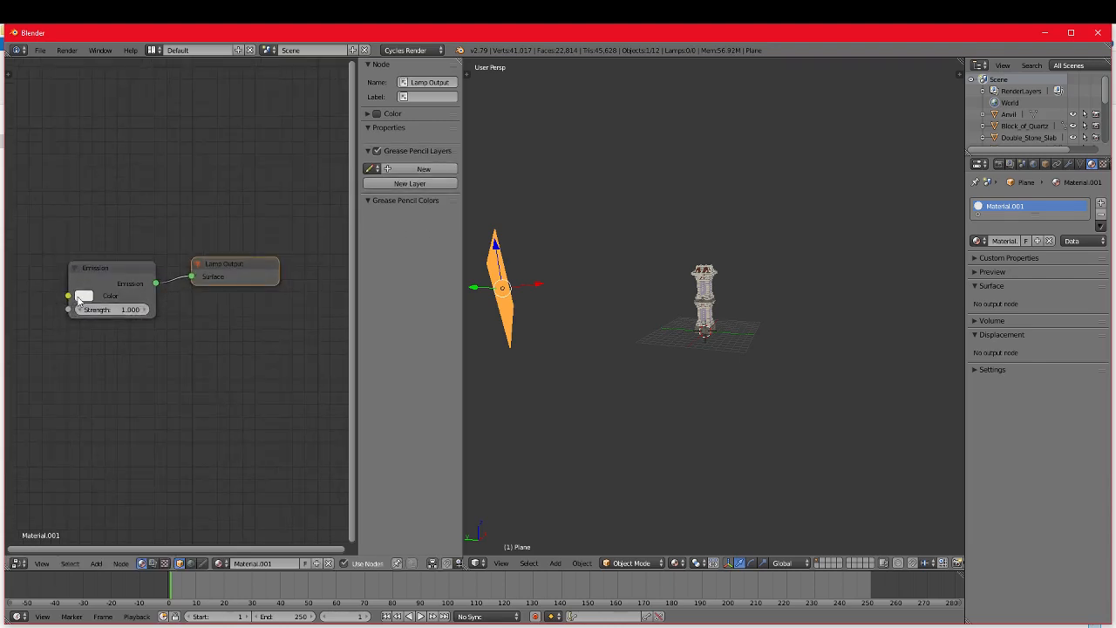
pyautogui.click(79, 297)
# Step: Nudge the emissive plane to a slightly different position beside the tower
pyautogui.press('g')
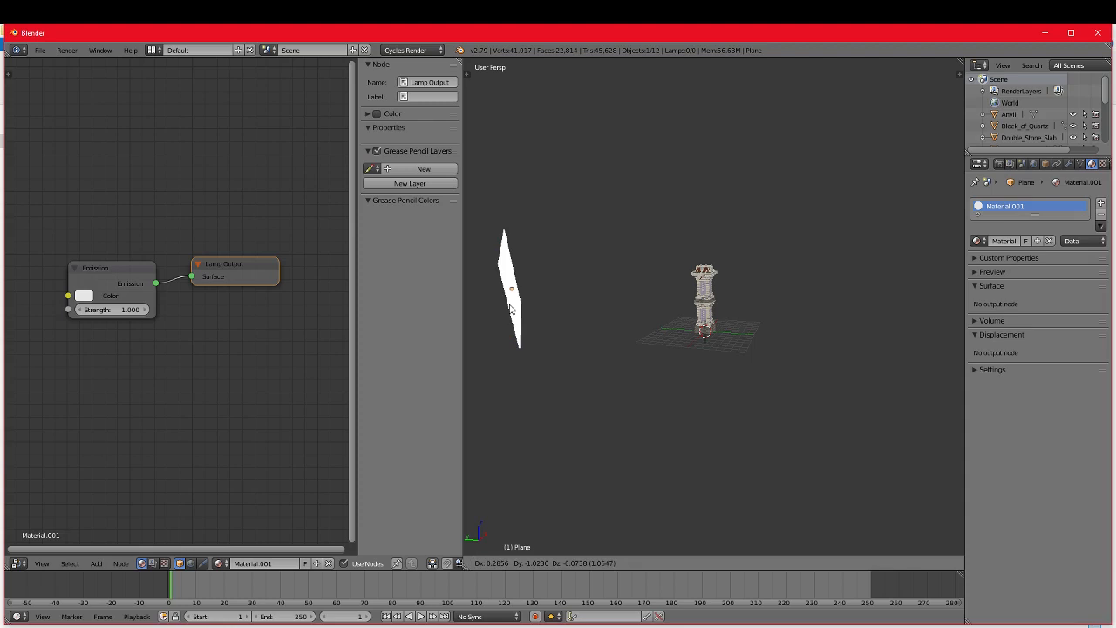
pyautogui.click(511, 310)
pyautogui.scroll(1, 635, 382)
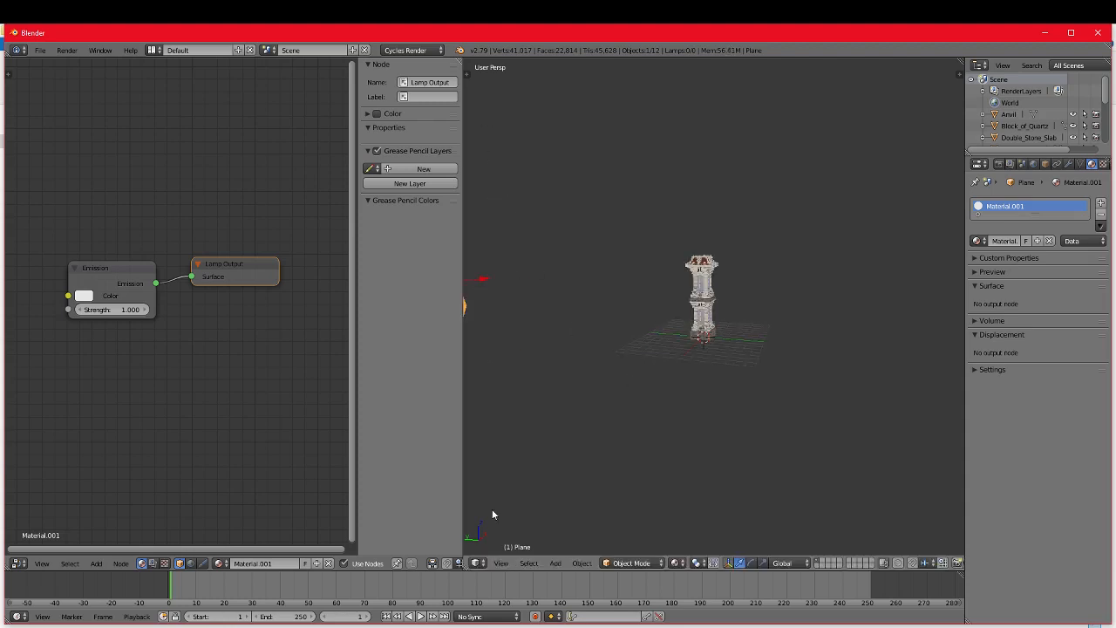
# Step: Split the 3D viewport into two stacked areas and turn the Node Editor area into a 3D View
pyautogui.moveTo(467, 565); pyautogui.dragTo(478, 293)
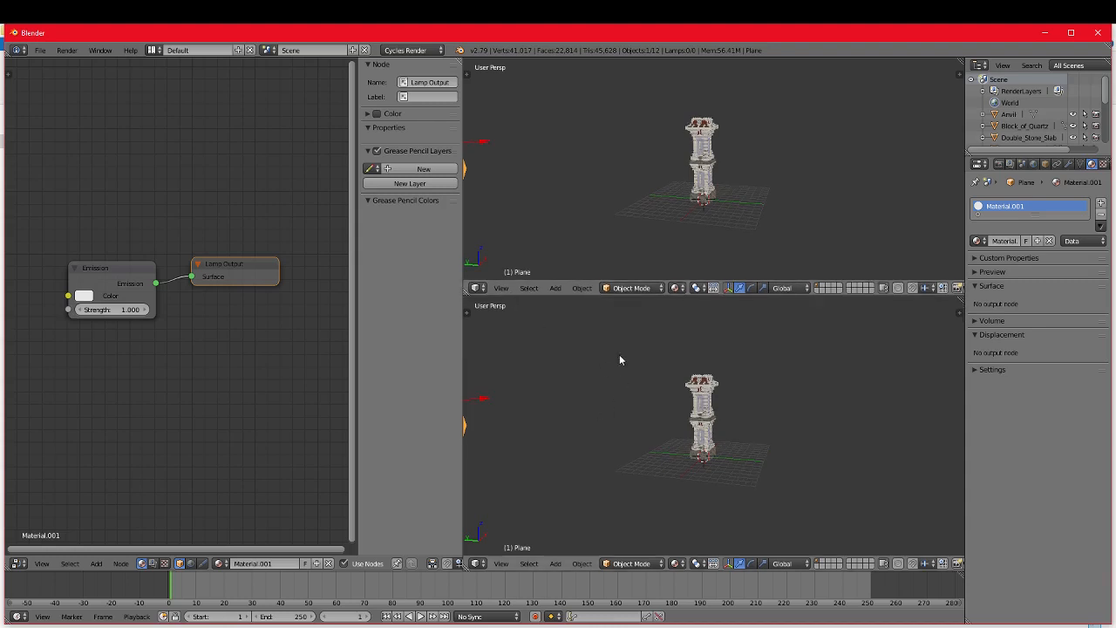
pyautogui.click(475, 288)
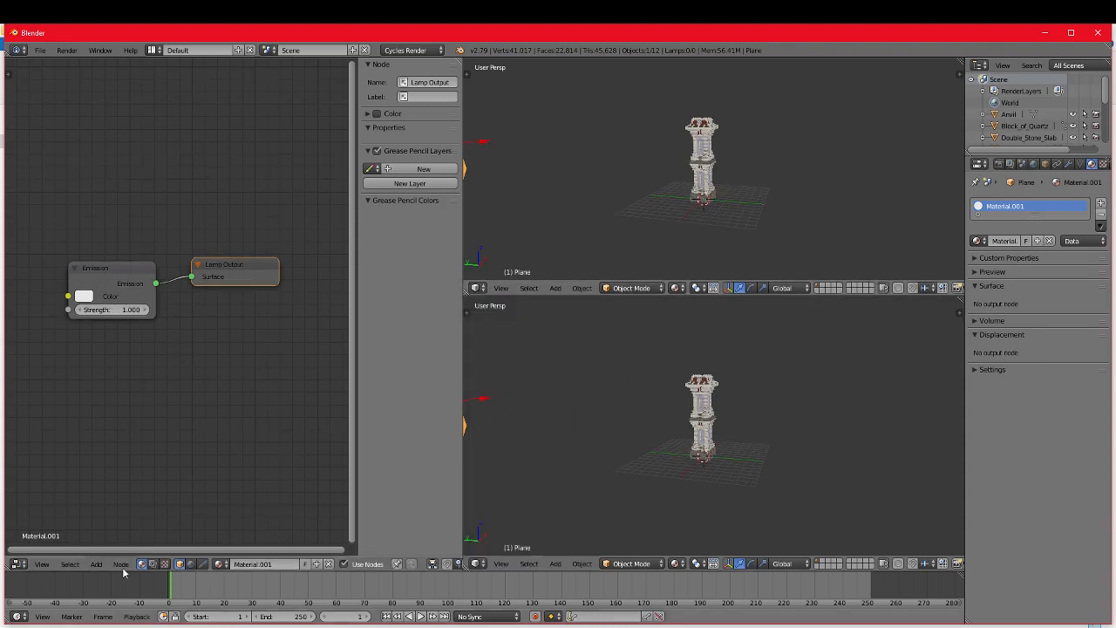
pyautogui.click(18, 563)
pyautogui.click(39, 551)
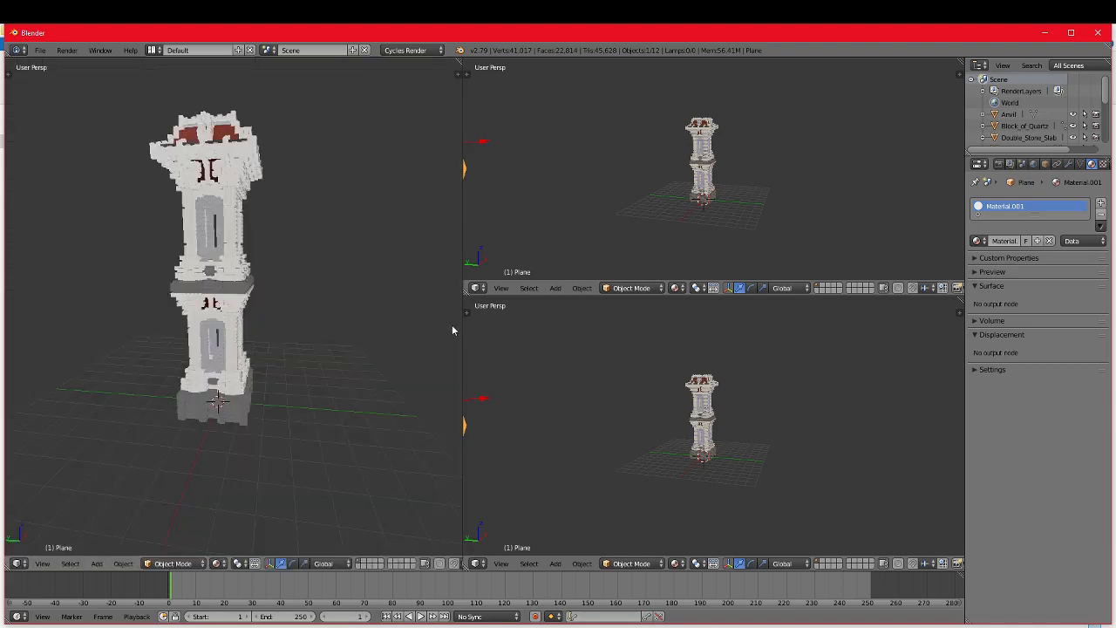
# Step: Turn the lower of the two stacked viewports into a Node Editor showing the plane's Emission and Lamp Output nodes
pyautogui.click(477, 564)
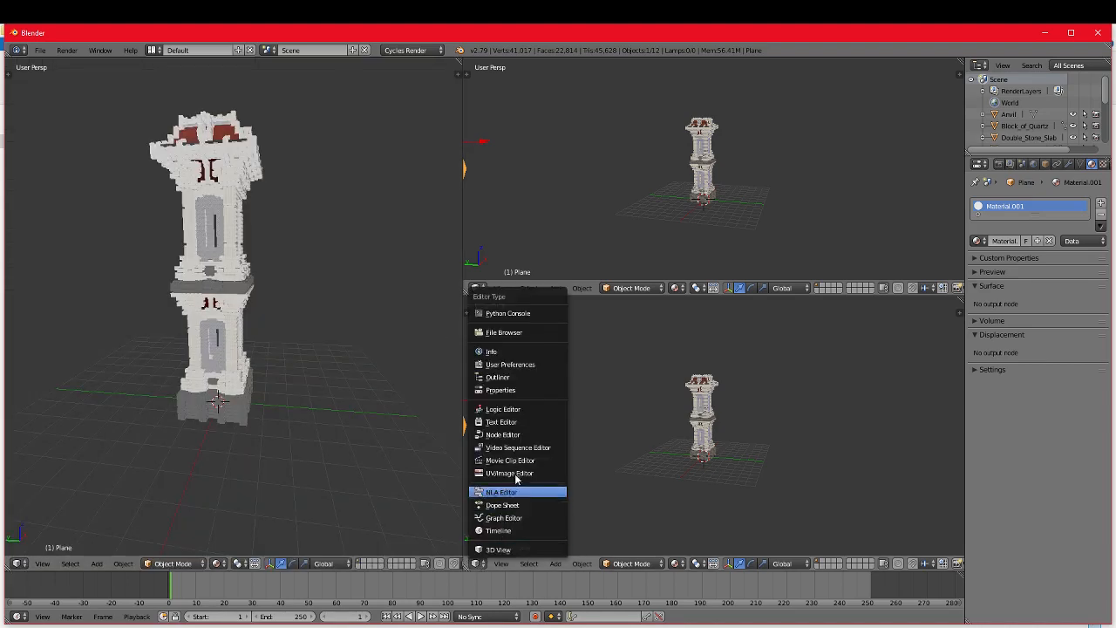
pyautogui.click(503, 434)
pyautogui.click(479, 563)
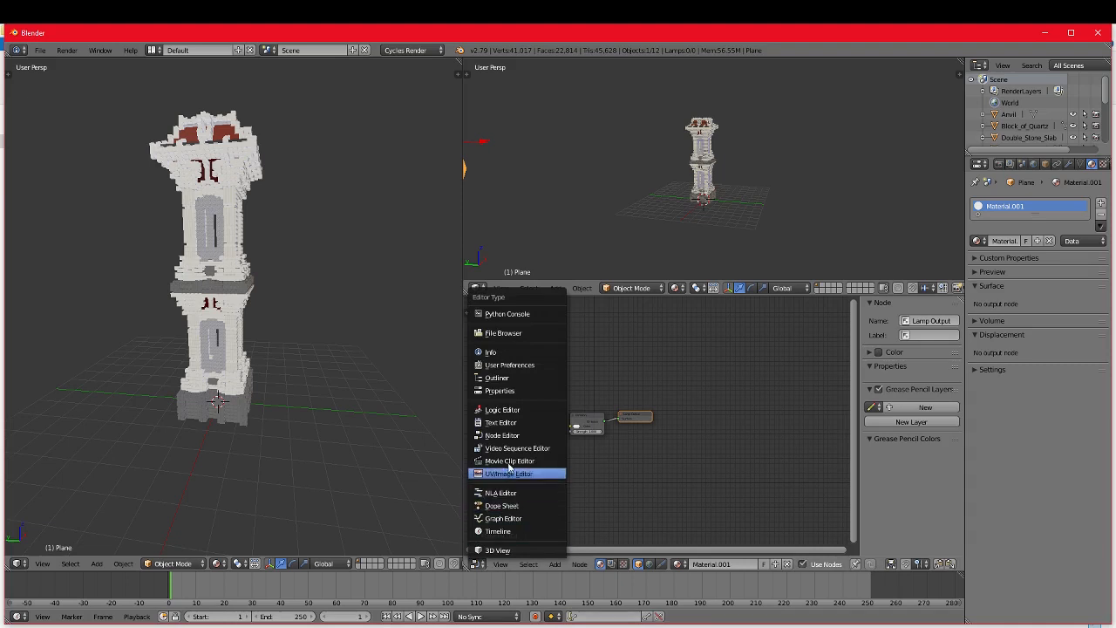
pyautogui.click(504, 436)
pyautogui.click(477, 563)
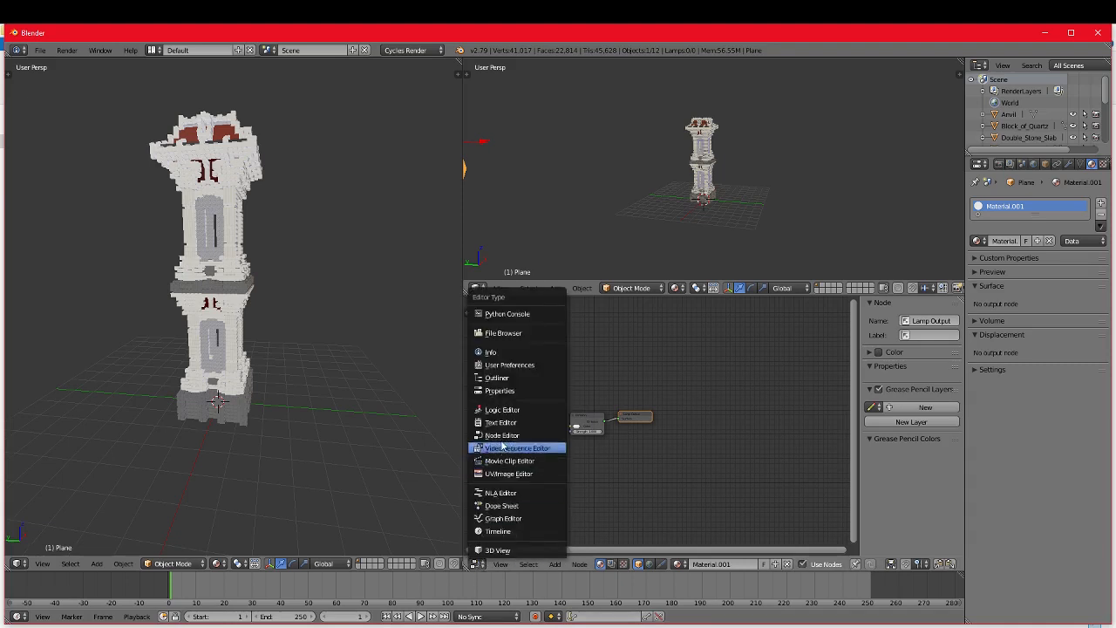
pyautogui.click(506, 434)
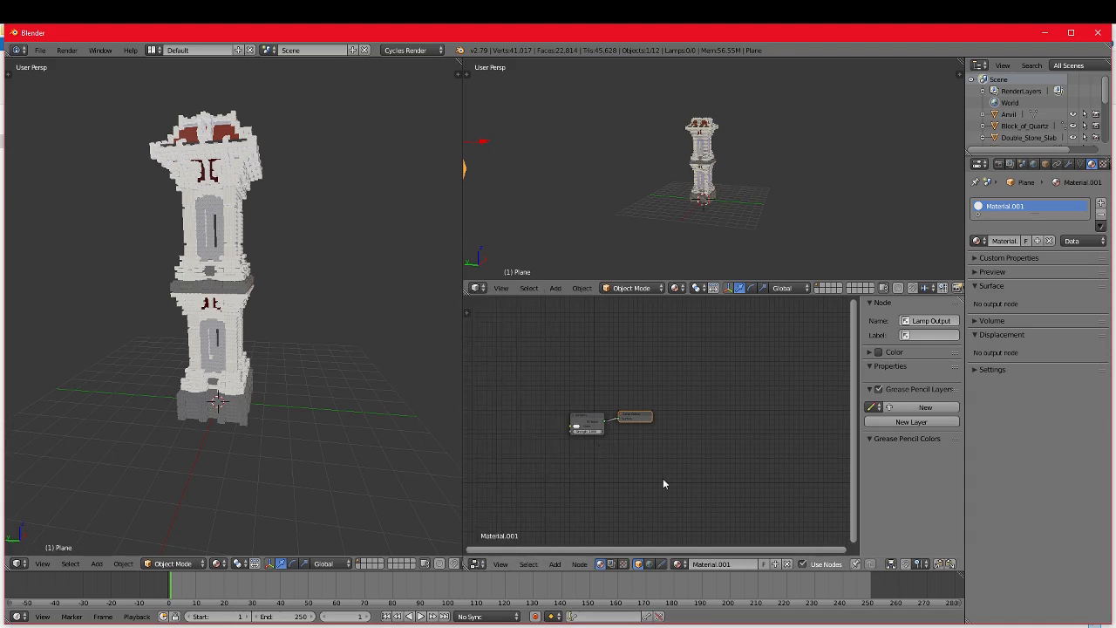
pyautogui.scroll(3, 637, 470)
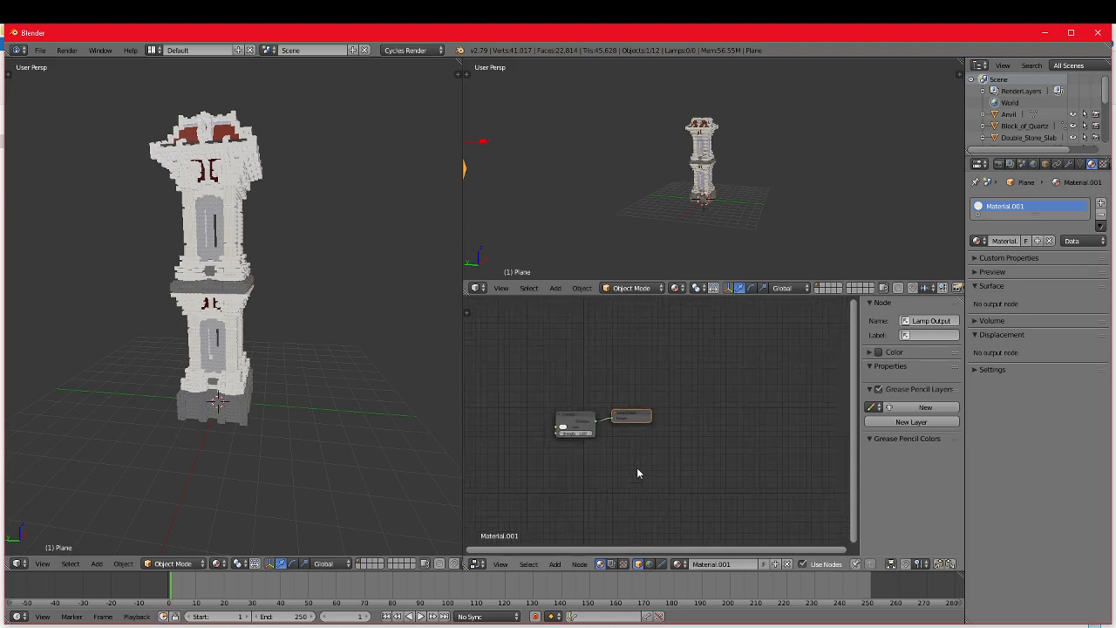
pyautogui.scroll(3, 638, 469)
pyautogui.moveTo(593, 466); pyautogui.dragTo(690, 483, button='middle')
pyautogui.scroll(3, 678, 462)
pyautogui.scroll(2, 691, 468)
pyautogui.scroll(-2, 690, 483)
pyautogui.scroll(1, 689, 486)
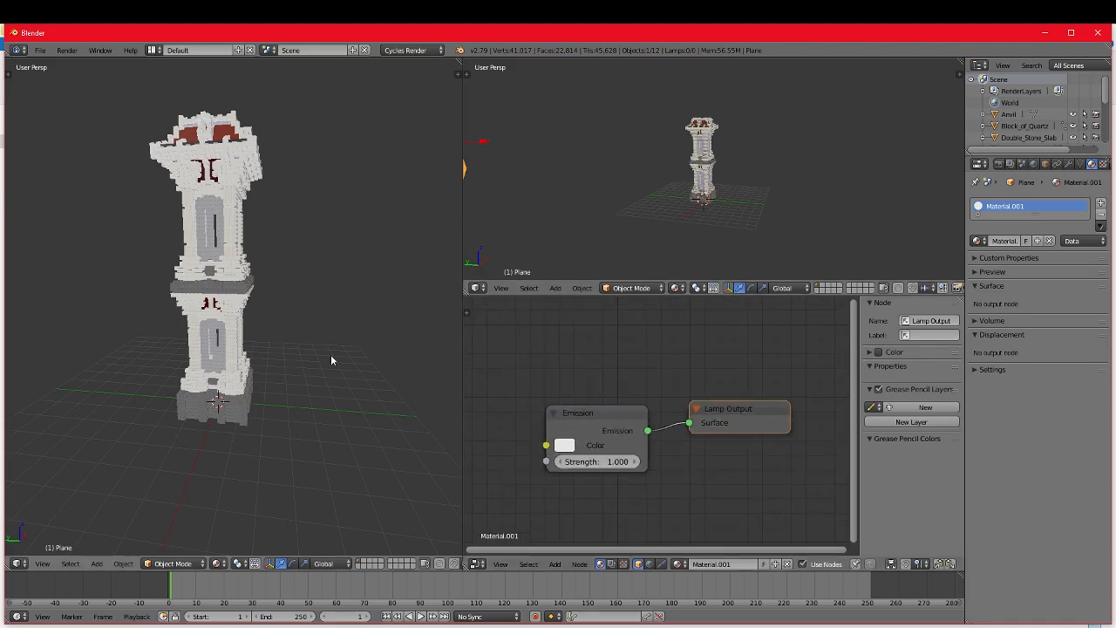
# Step: Try Solid and Material shading in the large tower viewport, and settle on Rendered shading
pyautogui.click(17, 564)
pyautogui.click(220, 564)
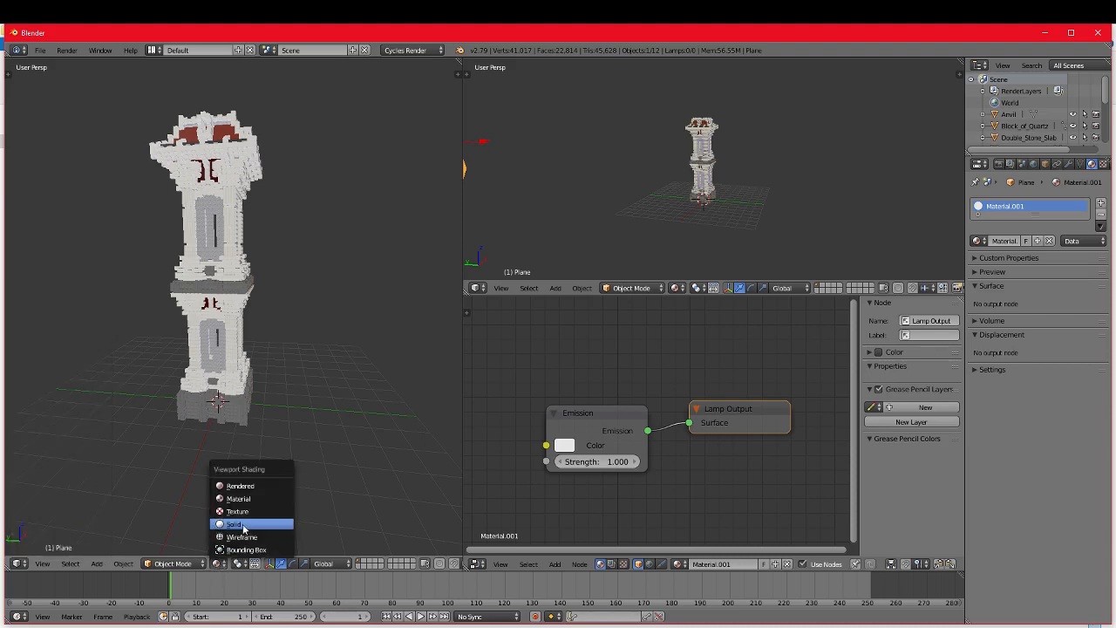
pyautogui.click(237, 524)
pyautogui.click(220, 564)
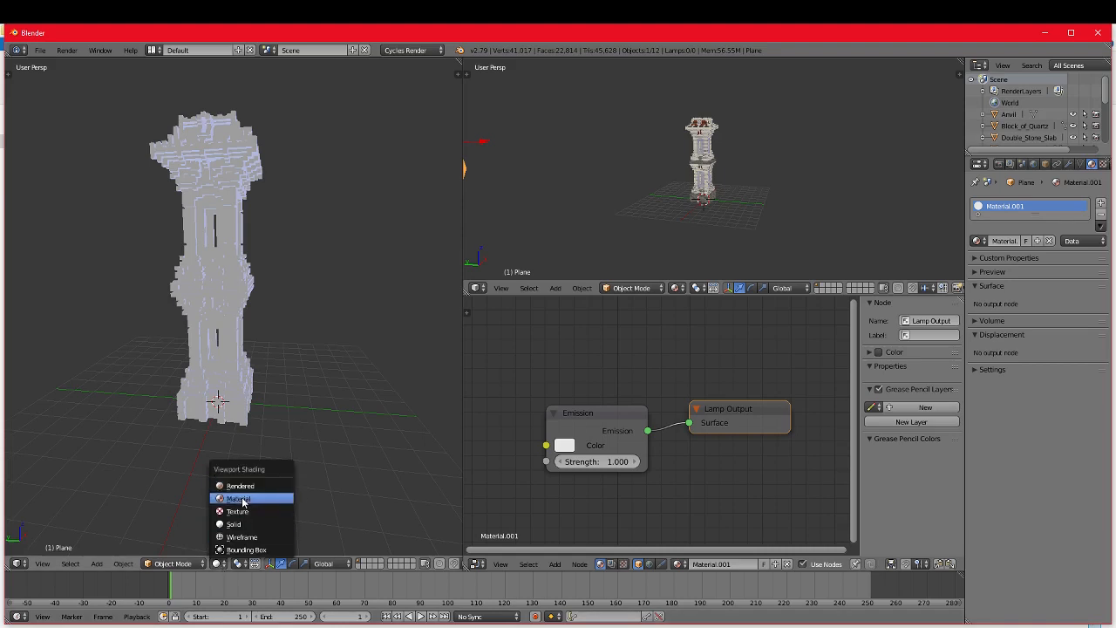
pyautogui.click(241, 498)
pyautogui.click(220, 564)
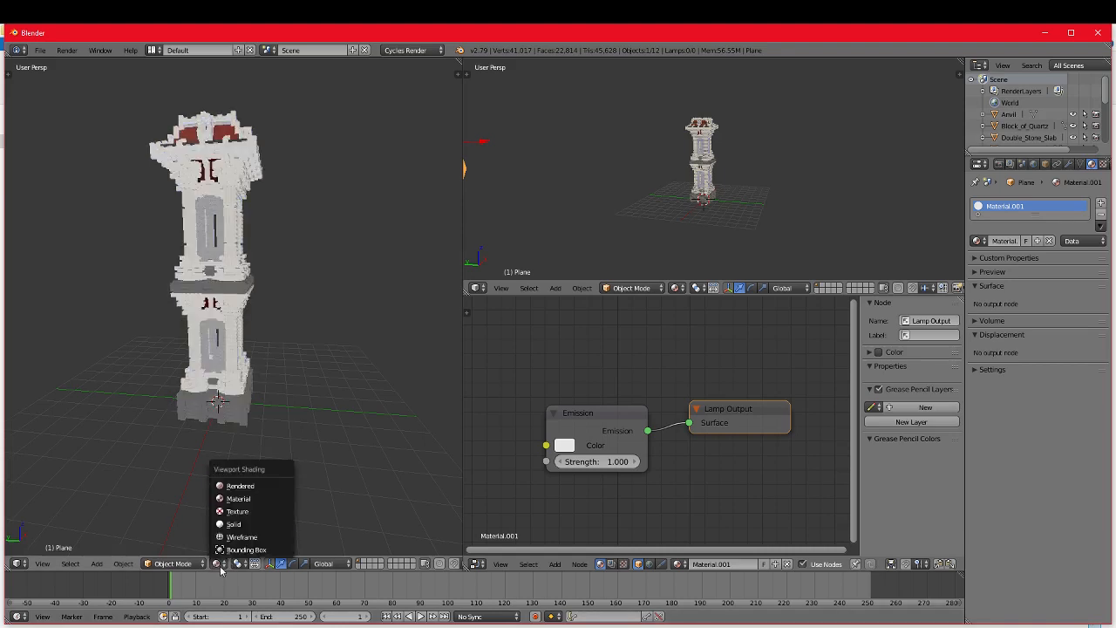
pyautogui.click(240, 485)
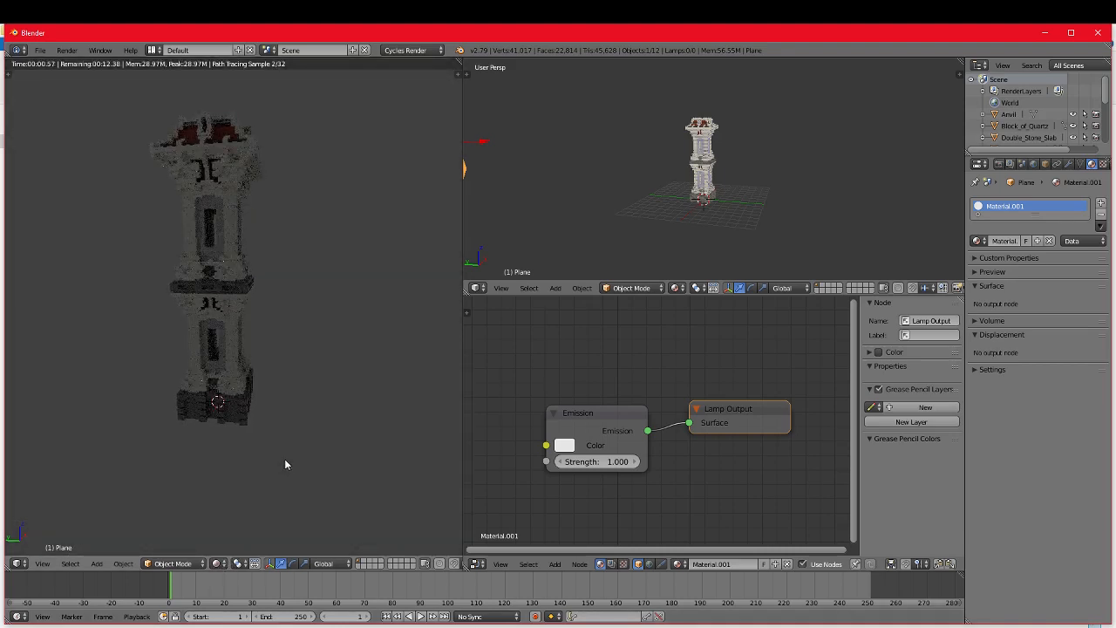
# Step: Set the plane's Emission strength to 10.9 and its color to pale yellow
pyautogui.moveTo(284, 464); pyautogui.dragTo(283, 436, button='middle')
pyautogui.scroll(-1, 635, 211)
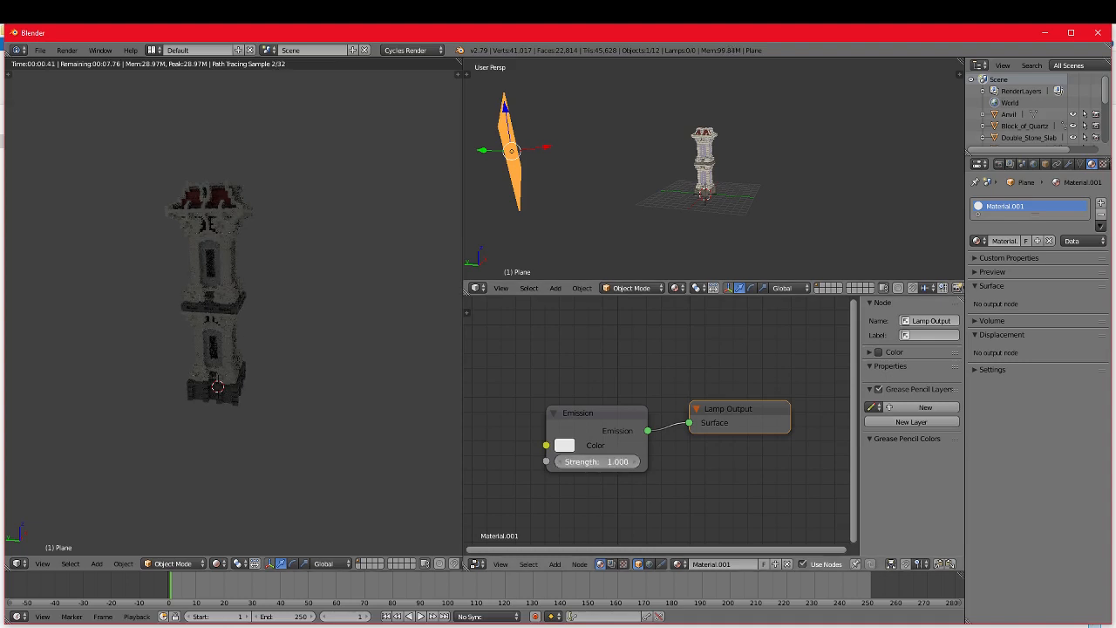
pyautogui.moveTo(597, 463); pyautogui.dragTo(675, 462)
pyautogui.scroll(-1, 575, 418)
pyautogui.moveTo(332, 440)
pyautogui.mouseDown(button='middle')
pyautogui.moveTo(324, 437)
pyautogui.moveTo(343, 409)
pyautogui.moveTo(274, 417)
pyautogui.moveTo(349, 440)
pyautogui.mouseUp(button='middle')
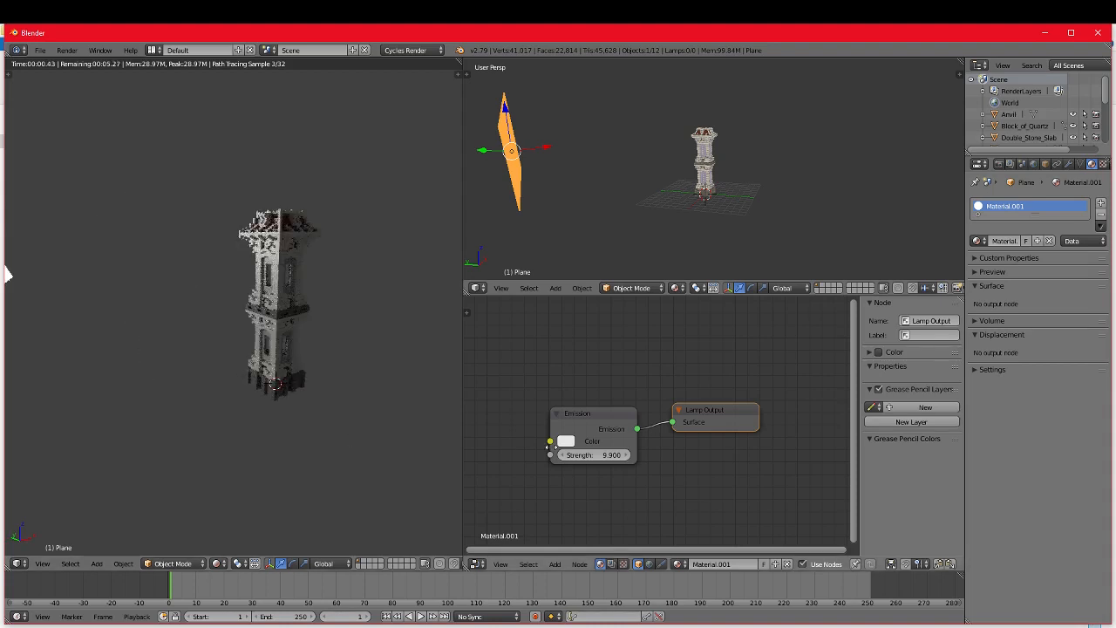
pyautogui.moveTo(579, 454); pyautogui.dragTo(525, 454)
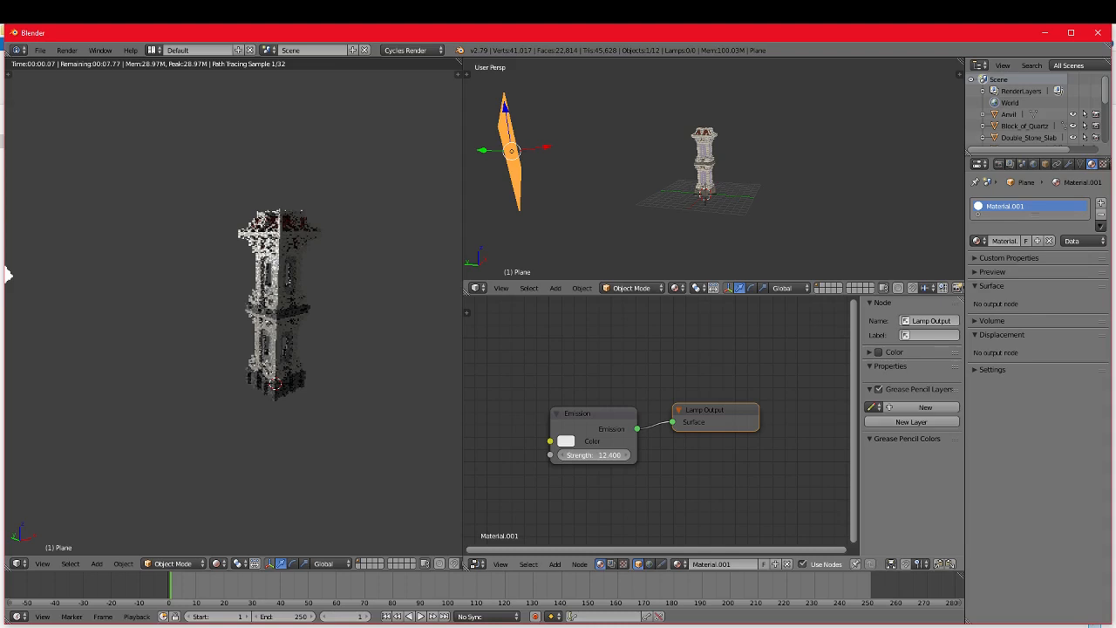
pyautogui.moveTo(593, 455); pyautogui.dragTo(575, 455)
pyautogui.click(566, 440)
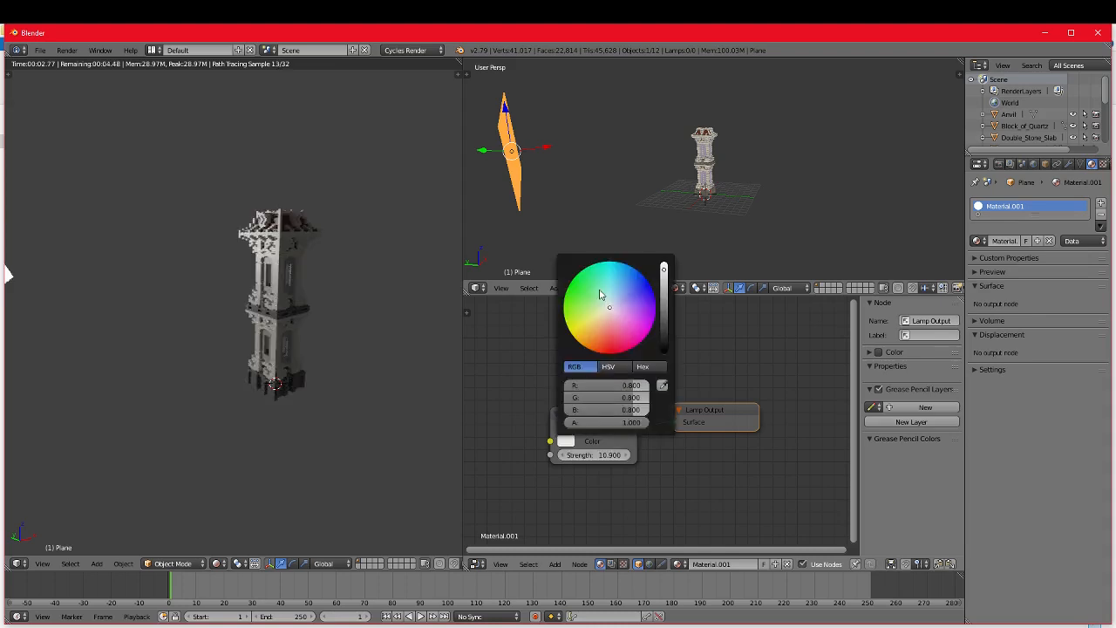
pyautogui.click(598, 315)
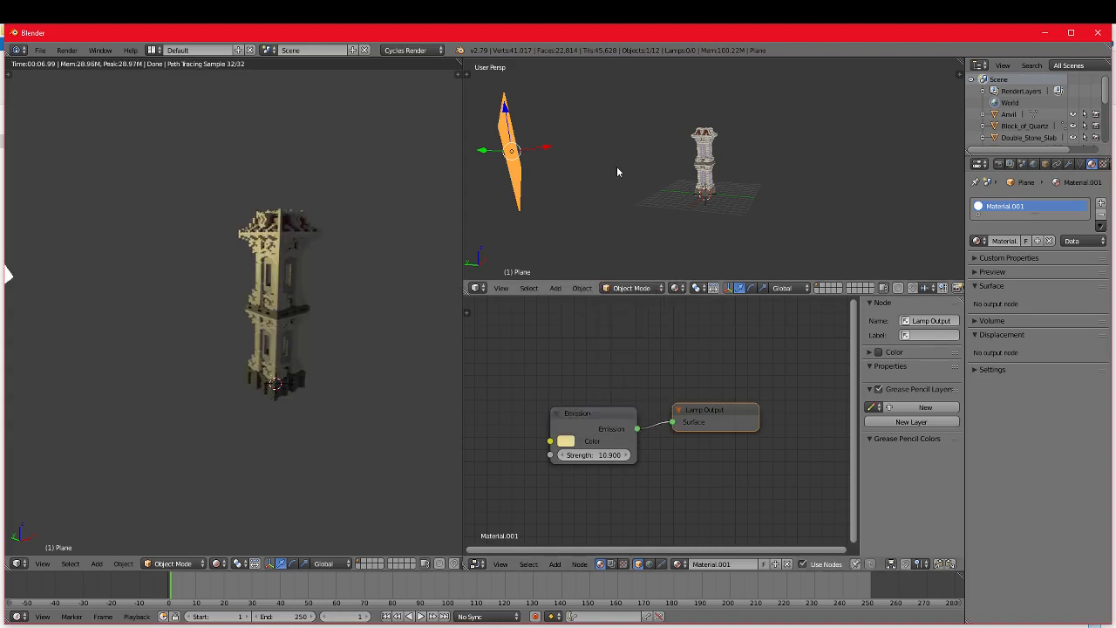
# Step: Copy and paste the emissive plane and place the duplicate between the original plane and the tower
pyautogui.moveTo(540, 103); pyautogui.dragTo(585, 144, button='middle')
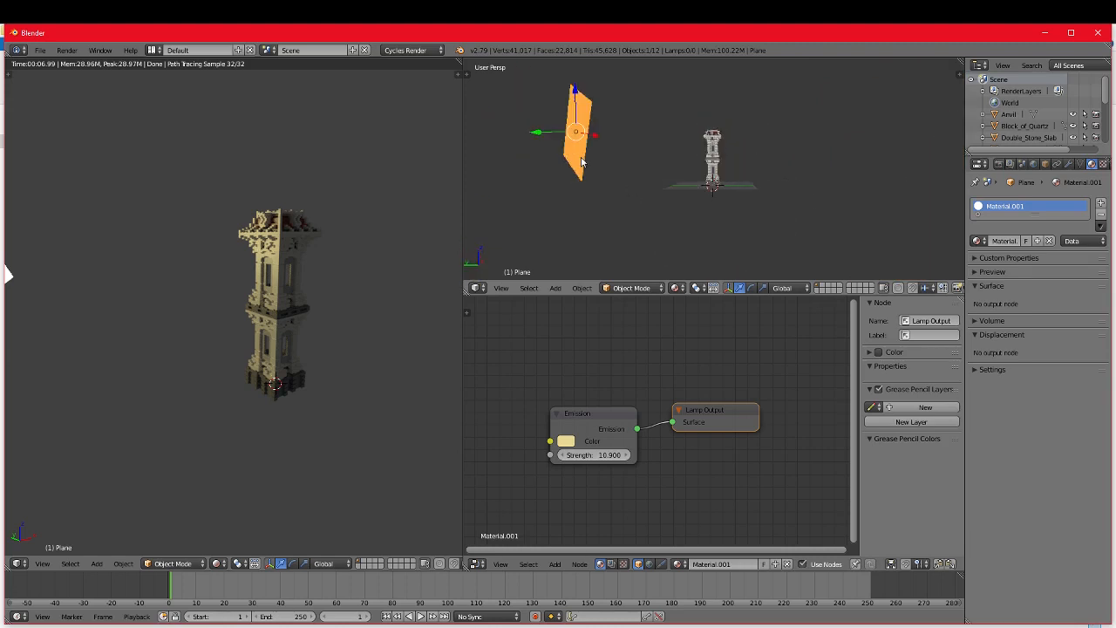
pyautogui.hotkey('ctrl', 'c')
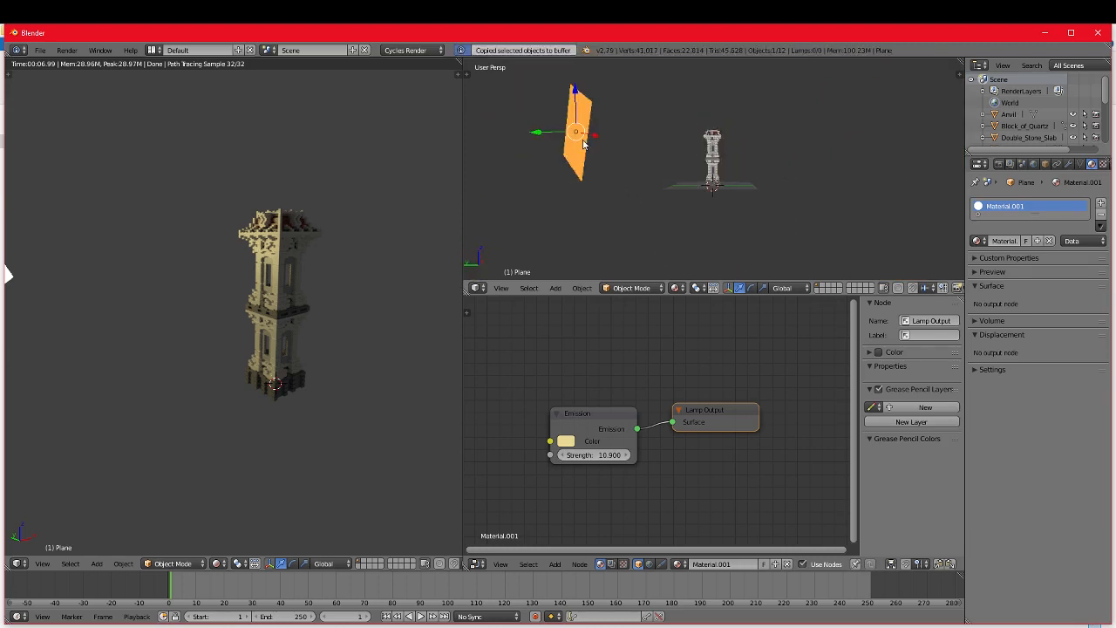
pyautogui.hotkey('ctrl', 'v')
pyautogui.press('g')
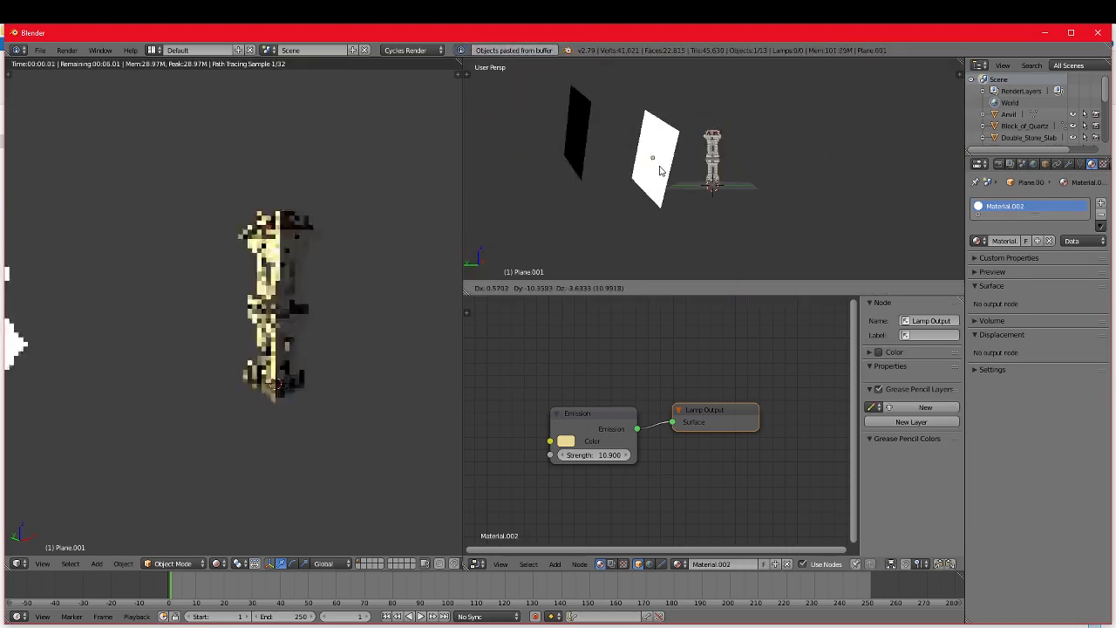
pyautogui.click(660, 170)
# Step: Change the duplicate plane's Emission color to a neutral white with R, G and B at 0.742
pyautogui.moveTo(660, 170); pyautogui.dragTo(693, 223, button='middle')
pyautogui.scroll(-2, 693, 223)
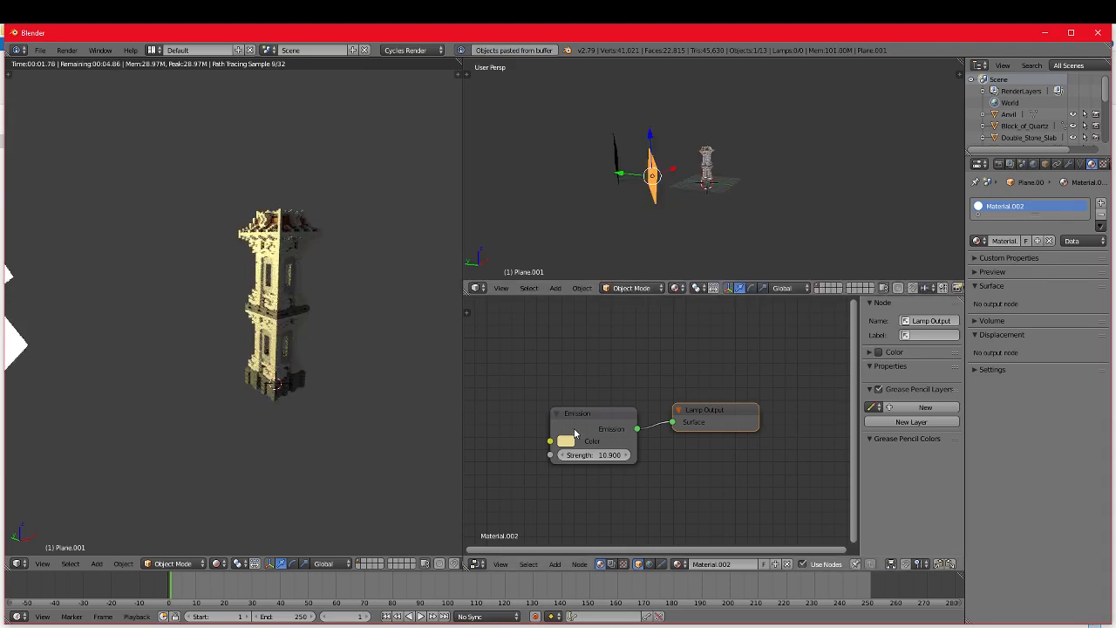
pyautogui.click(566, 441)
pyautogui.click(607, 307)
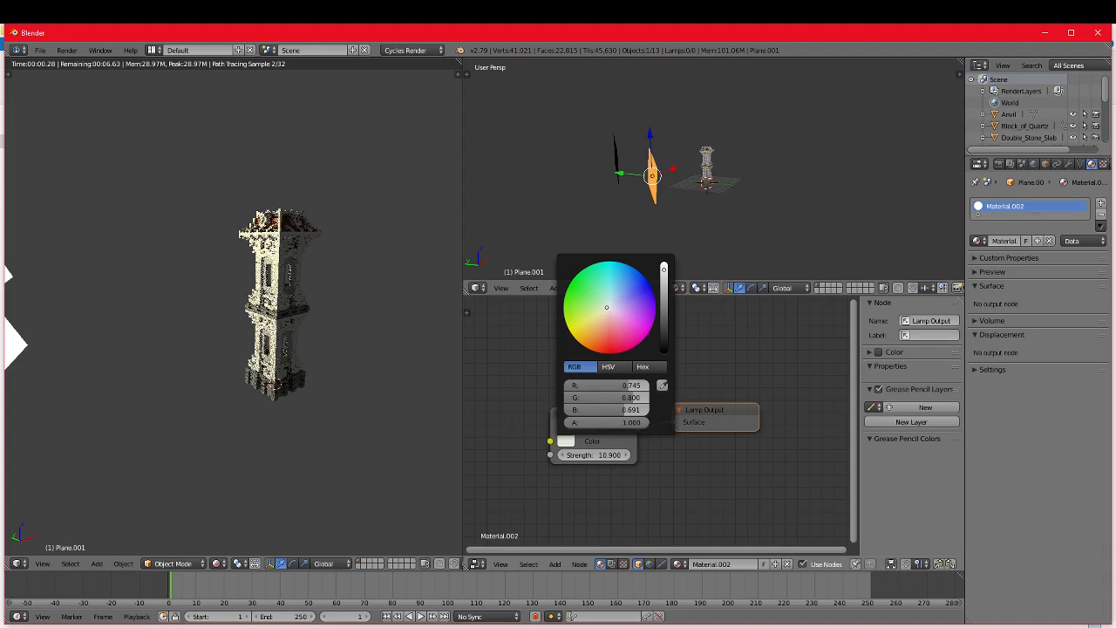
pyautogui.click(626, 386)
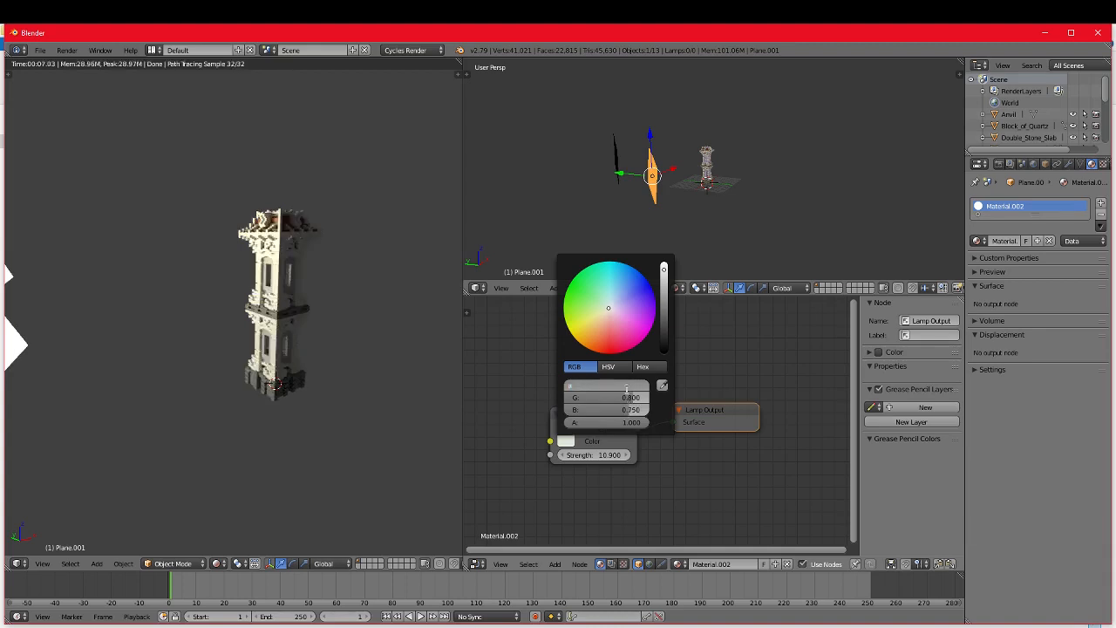
pyautogui.write('1')
pyautogui.press('Return')
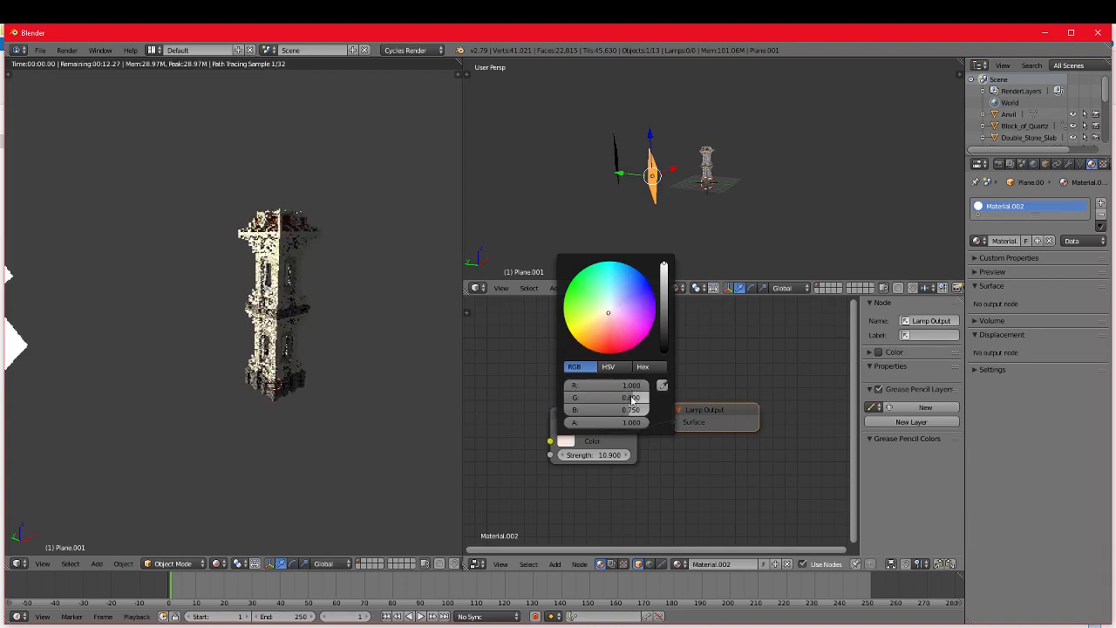
pyautogui.click(632, 398)
pyautogui.write('1')
pyautogui.press('Return')
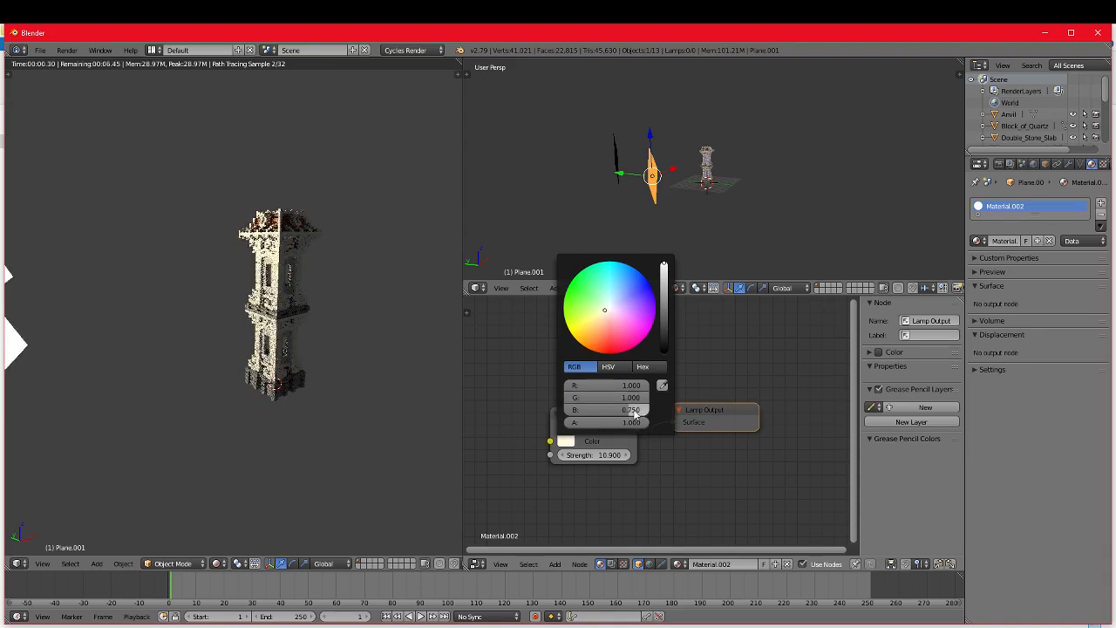
pyautogui.moveTo(634, 414); pyautogui.dragTo(658, 414)
pyautogui.moveTo(664, 263); pyautogui.dragTo(664, 273)
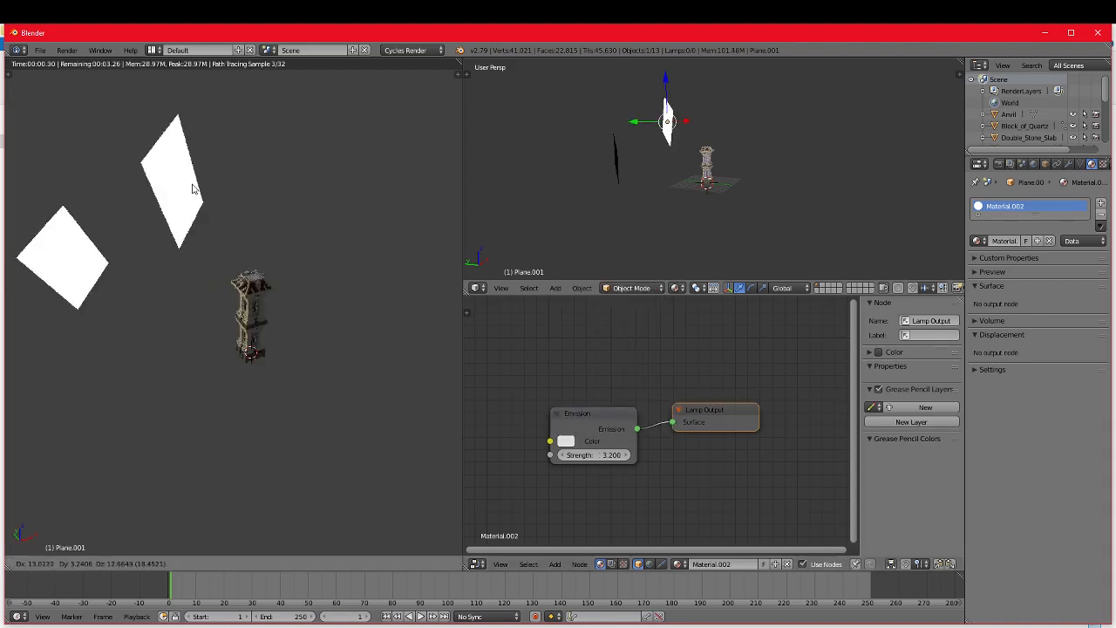
# Step: Set the duplicate plane's Emission strength to 3.2, and move and rotate it above the tower
pyautogui.click(257, 118)
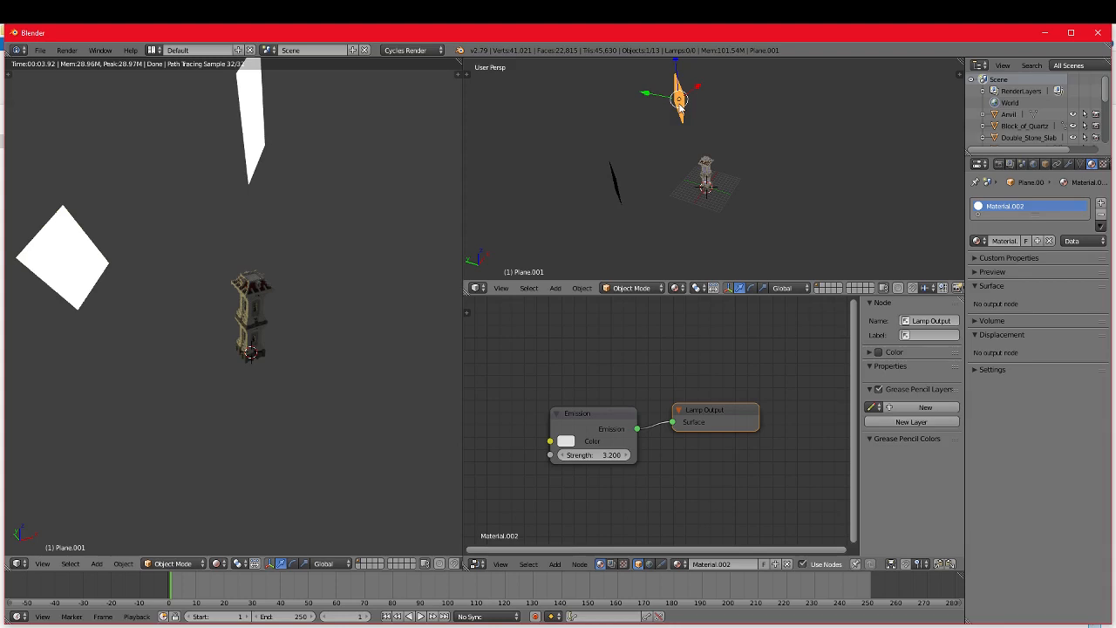
pyautogui.press('r')
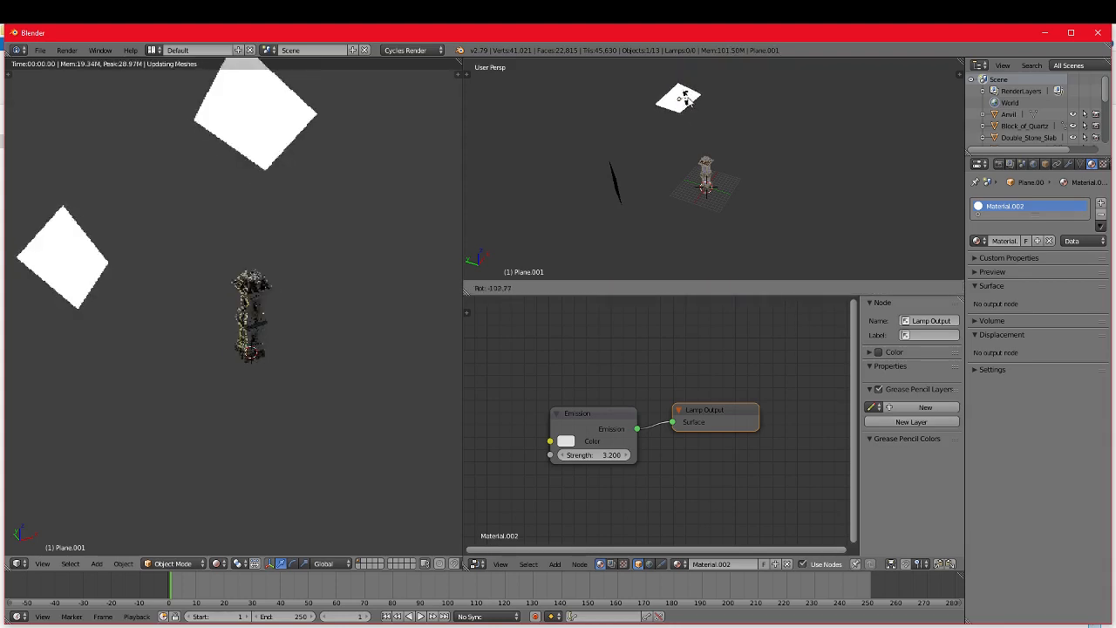
pyautogui.click(760, 98)
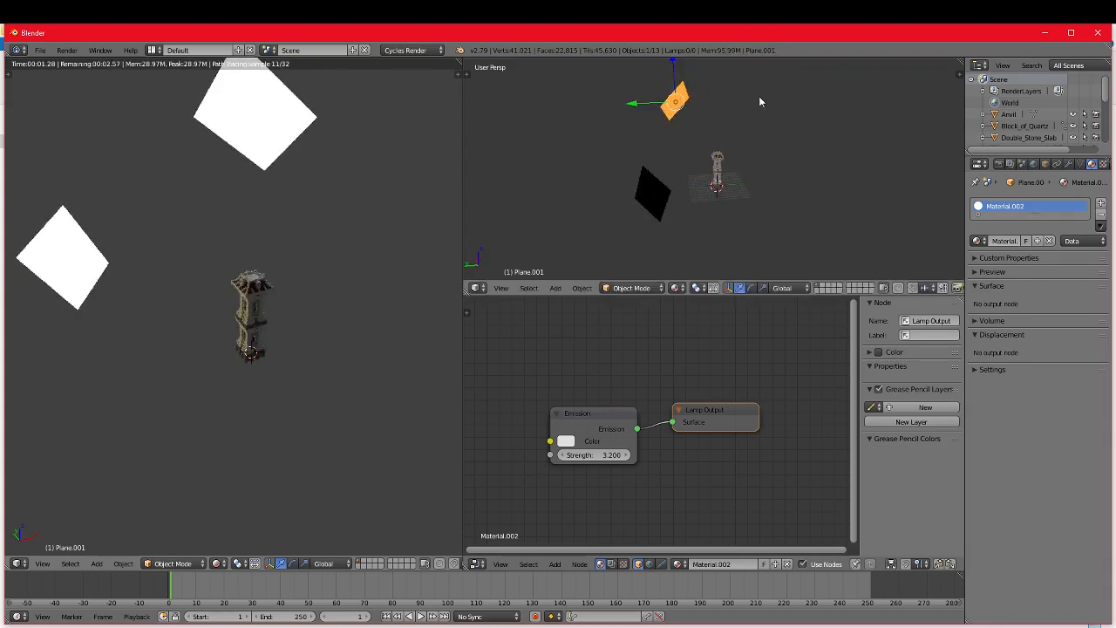
# Step: Copy and paste the overhead plane, and move and rotate the new copy on the other side above the tower
pyautogui.moveTo(759, 102); pyautogui.dragTo(702, 101, button='middle')
pyautogui.hotkey('ctrl', 'c')
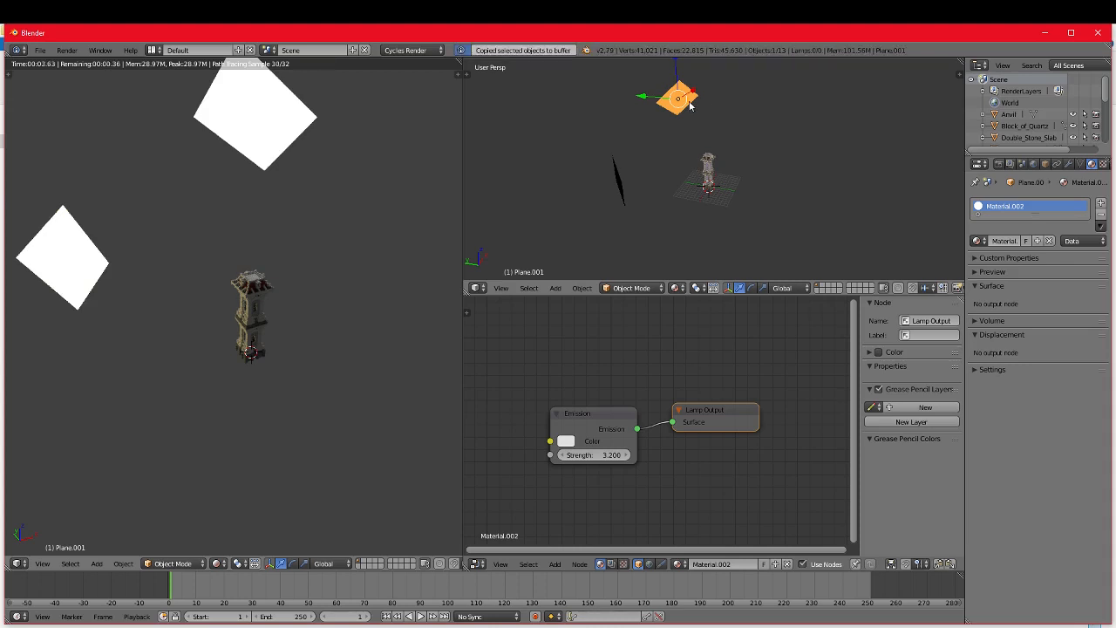
pyautogui.hotkey('ctrl', 'v')
pyautogui.press('g')
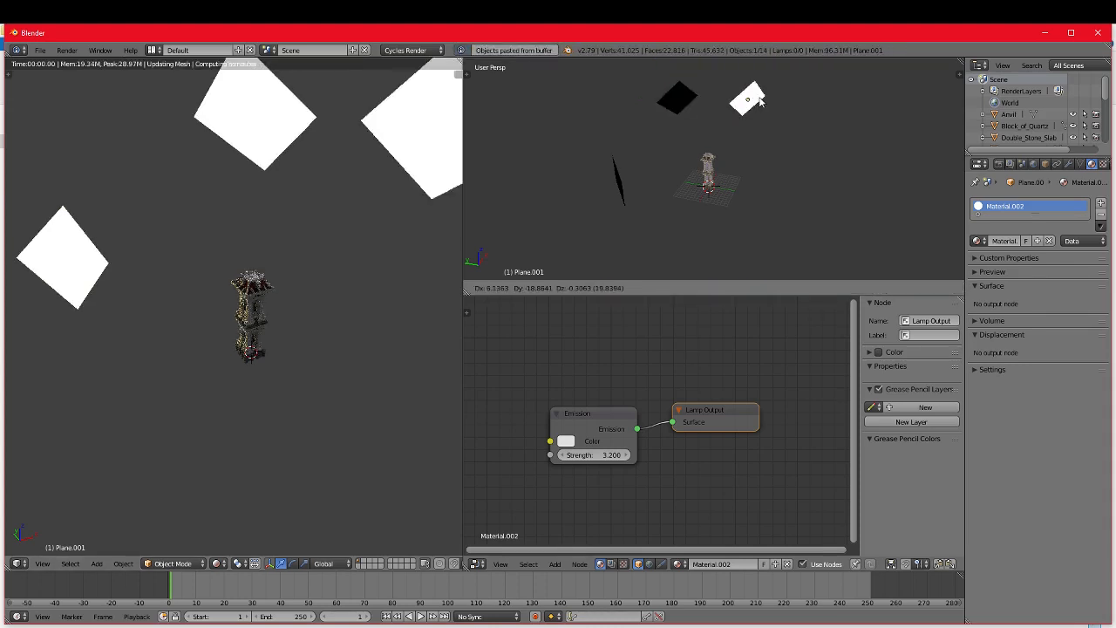
pyautogui.press('r')
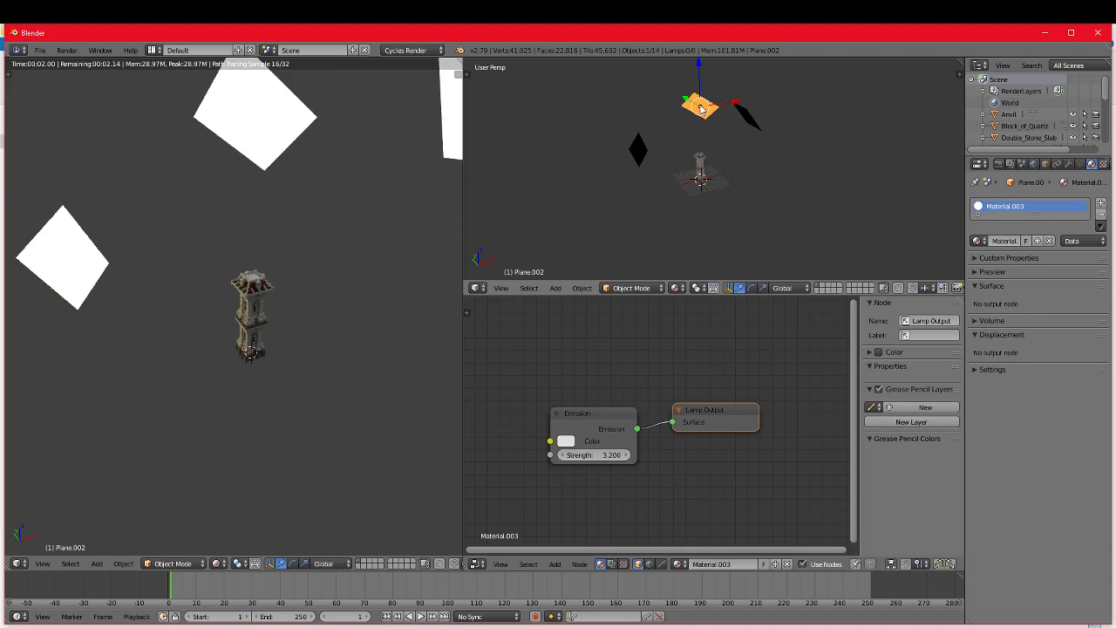
# Step: Paste another emissive plane, rotate it, and position it high above the tower
pyautogui.hotkey('ctrl', 'v')
pyautogui.press('g')
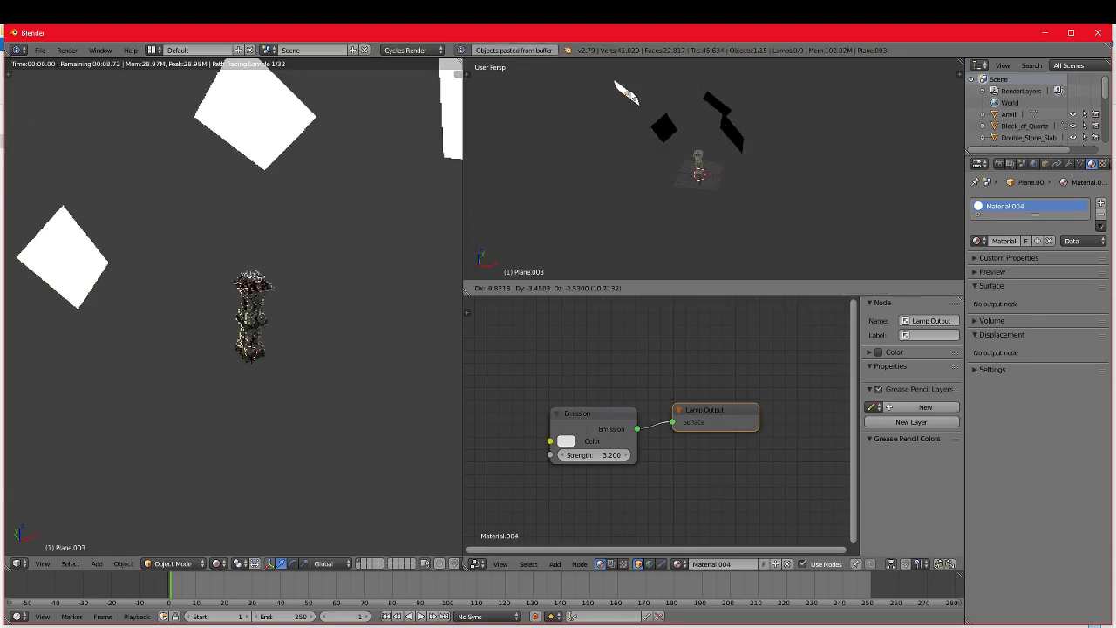
pyautogui.click(592, 128)
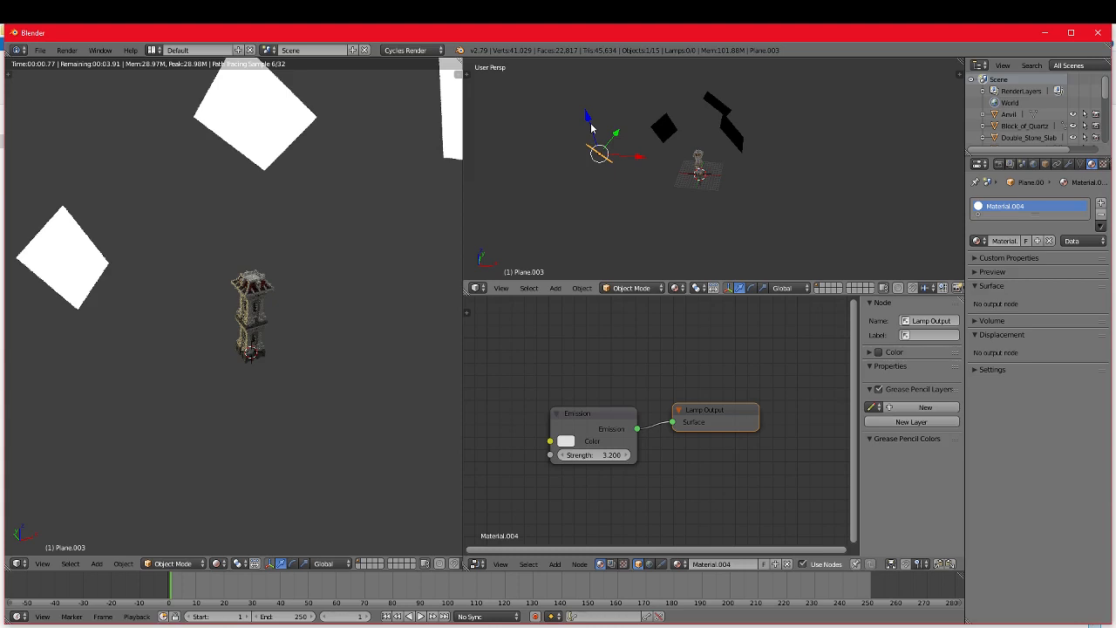
pyautogui.moveTo(591, 128); pyautogui.dragTo(714, 180, button='middle')
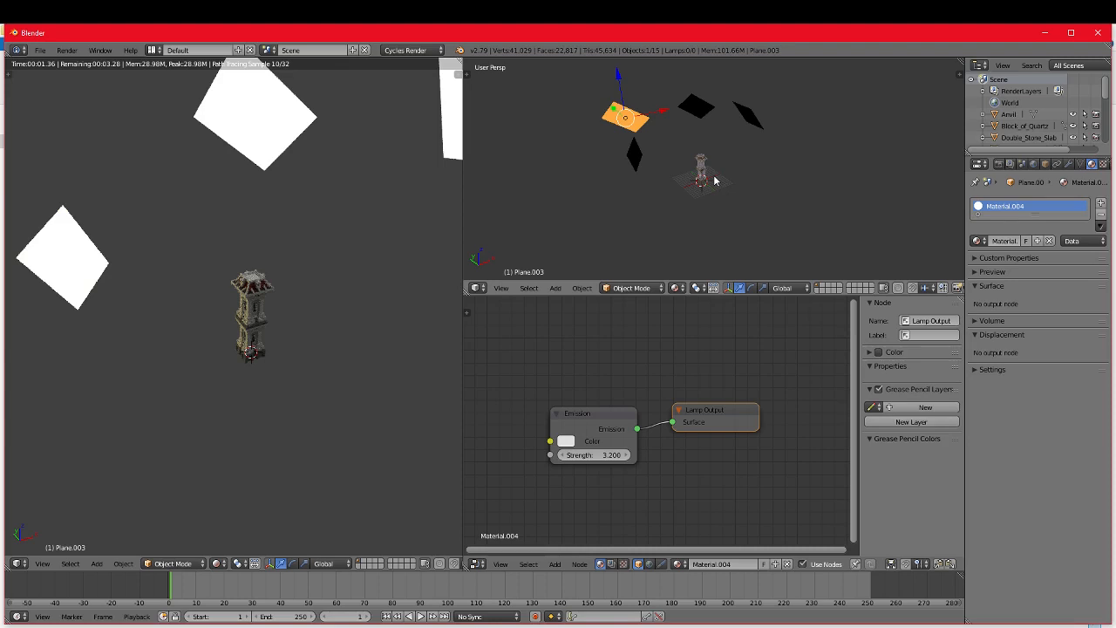
pyautogui.press('r')
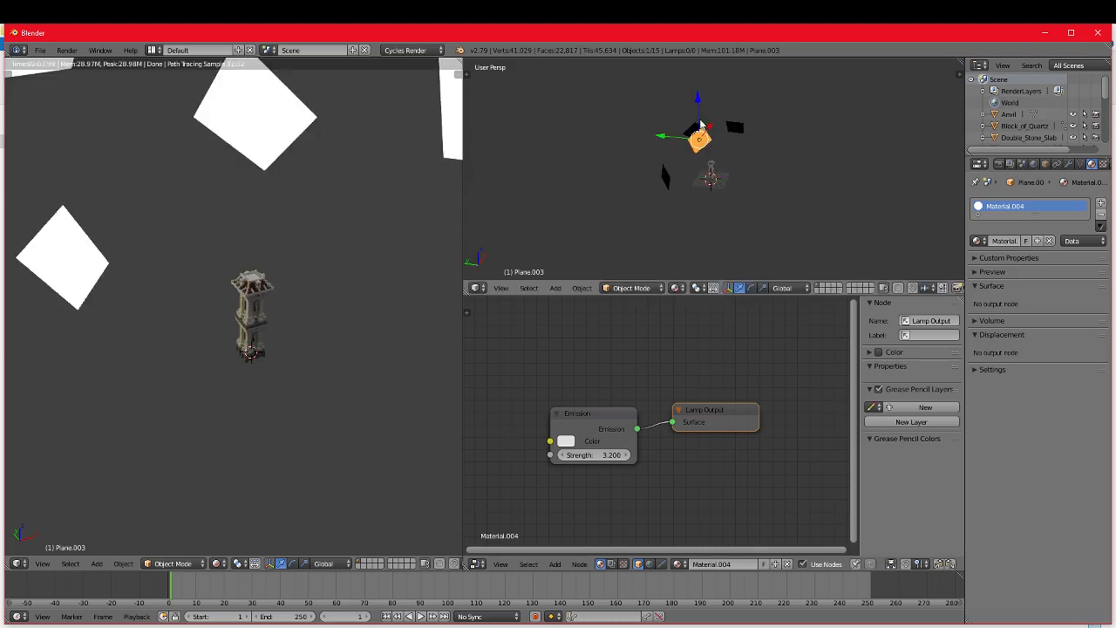
pyautogui.moveTo(700, 124); pyautogui.dragTo(714, 99)
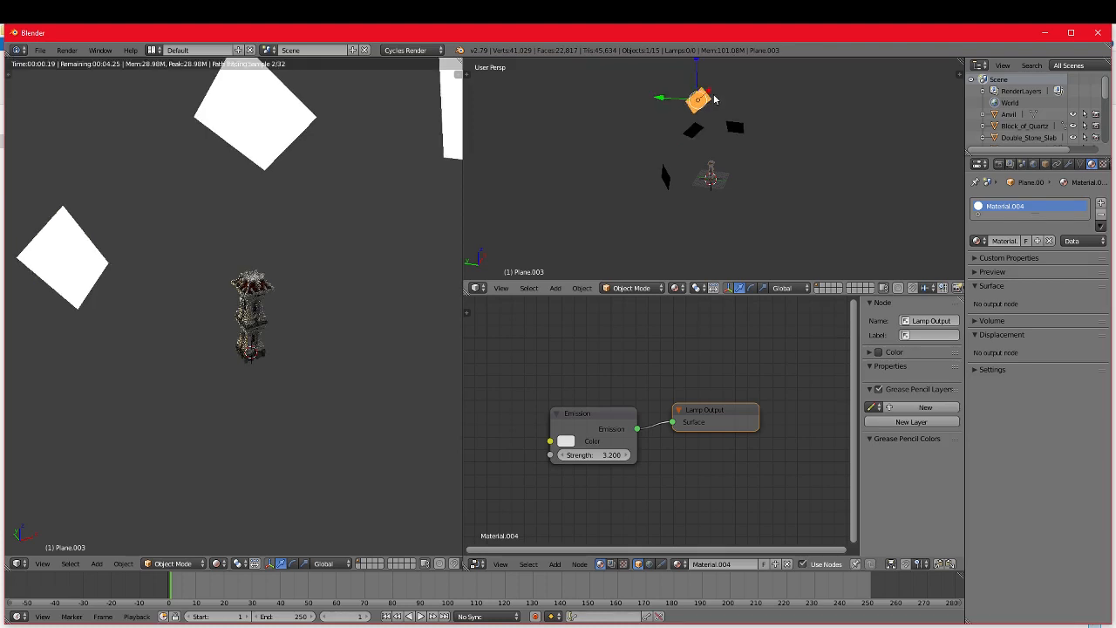
# Step: Move the second pasted plane higher and farther away from the tower
pyautogui.moveTo(714, 99); pyautogui.dragTo(688, 82, button='right')
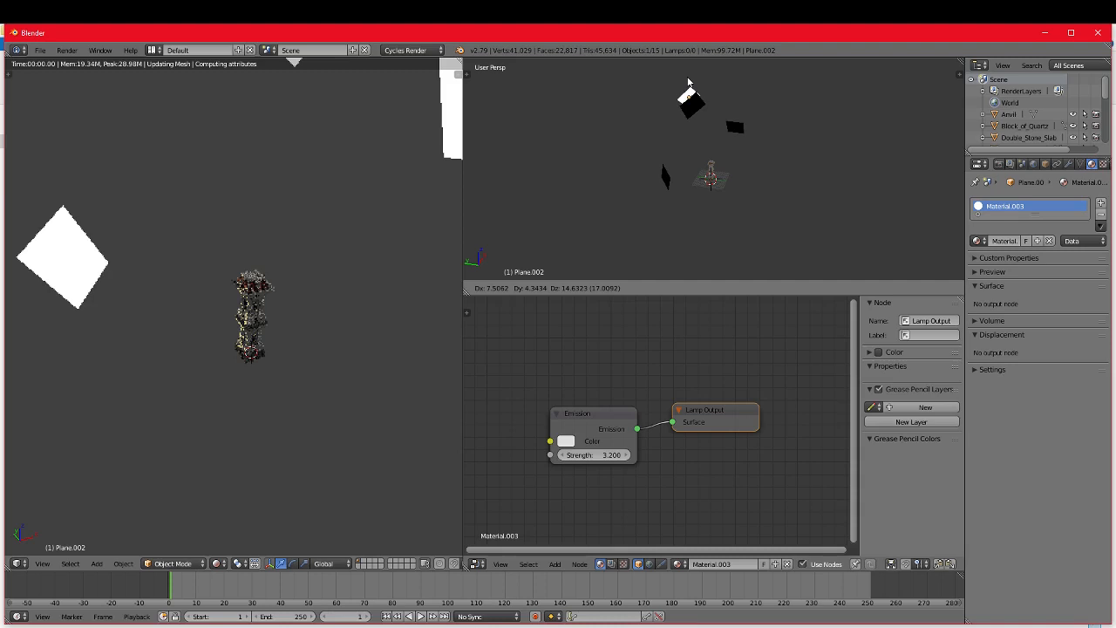
pyautogui.moveTo(688, 82); pyautogui.dragTo(649, 83, button='right')
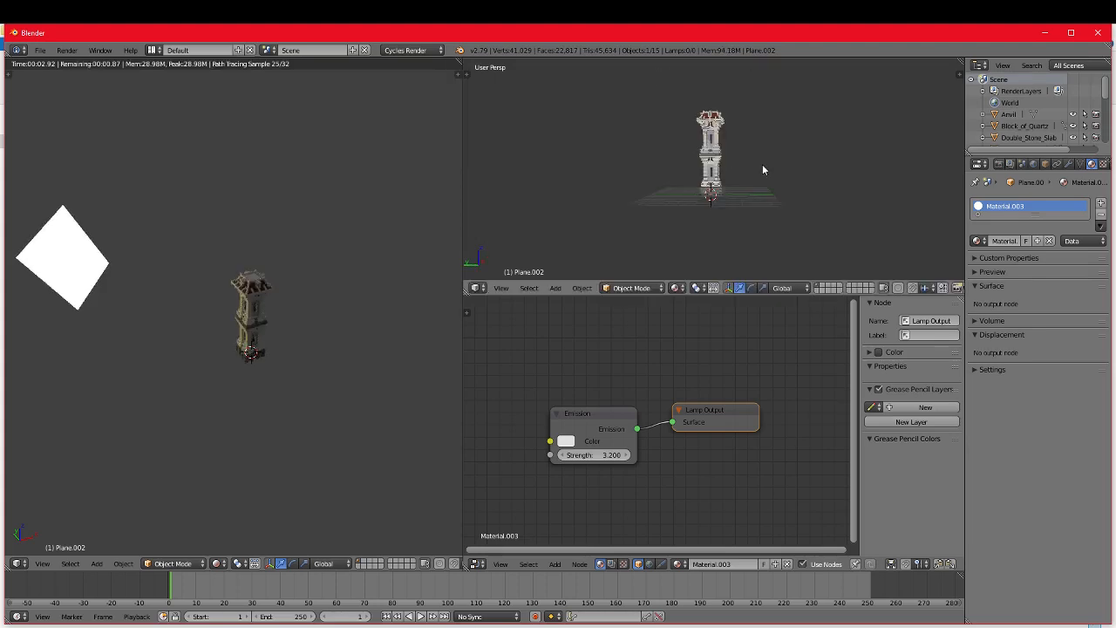
pyautogui.scroll(-5, 762, 164)
pyautogui.moveTo(762, 164); pyautogui.dragTo(737, 172, button='middle')
pyautogui.scroll(5, 743, 167)
# Step: Turn off Camera ray visibility in the Cycles settings of the yellow-tinted emissive plane beside the tower
pyautogui.rightClick(553, 173)
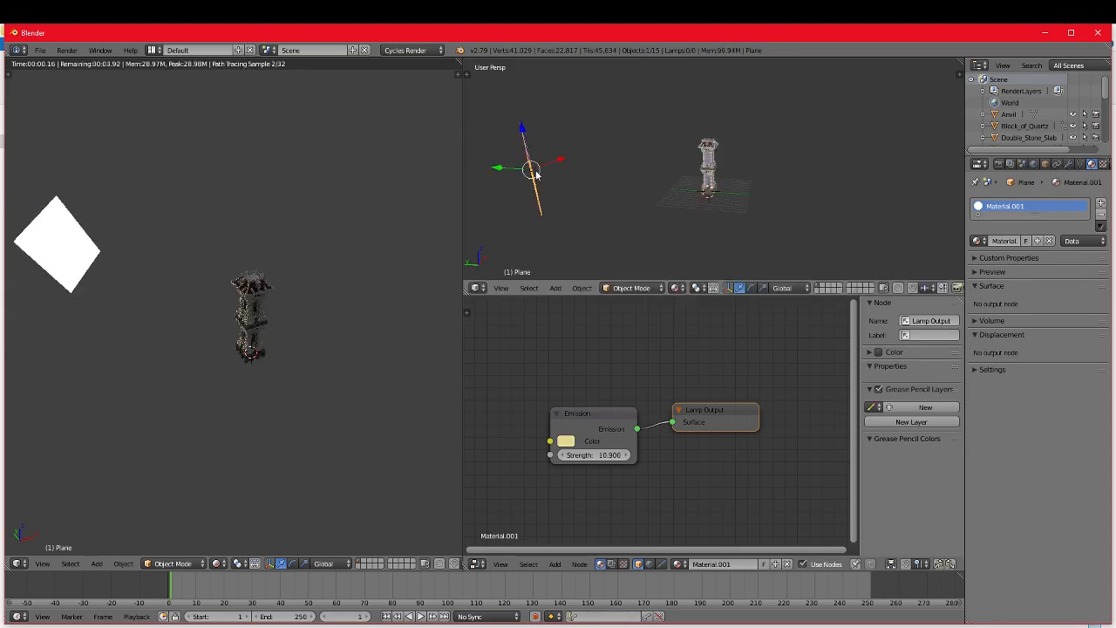
pyautogui.scroll(4, 746, 197)
pyautogui.scroll(-1, 746, 197)
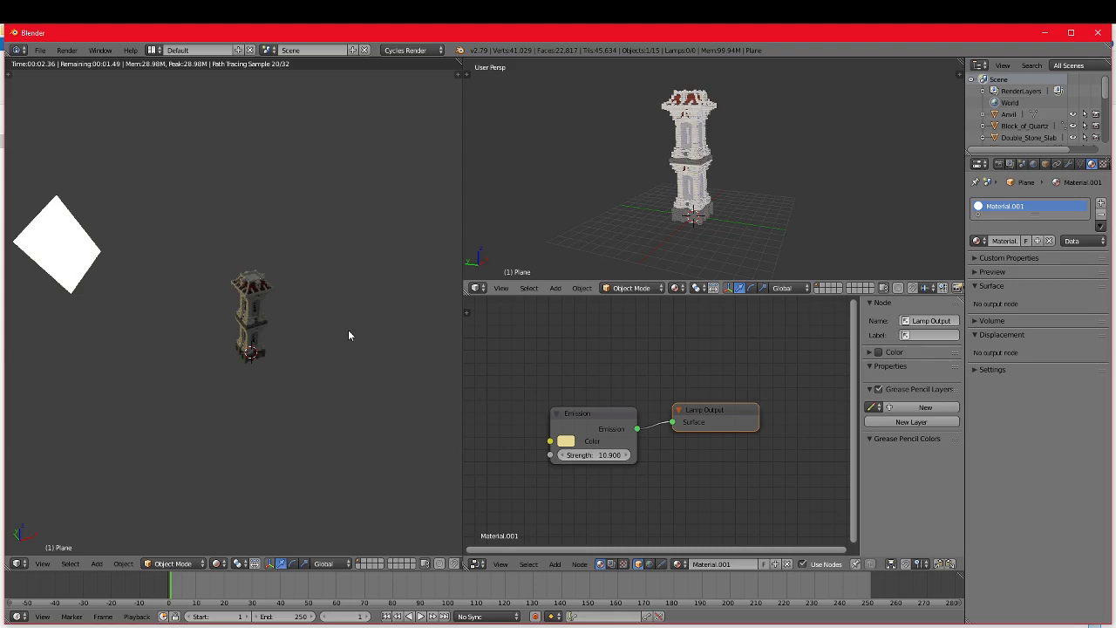
pyautogui.scroll(3, 349, 331)
pyautogui.moveTo(349, 331); pyautogui.dragTo(309, 341, button='middle')
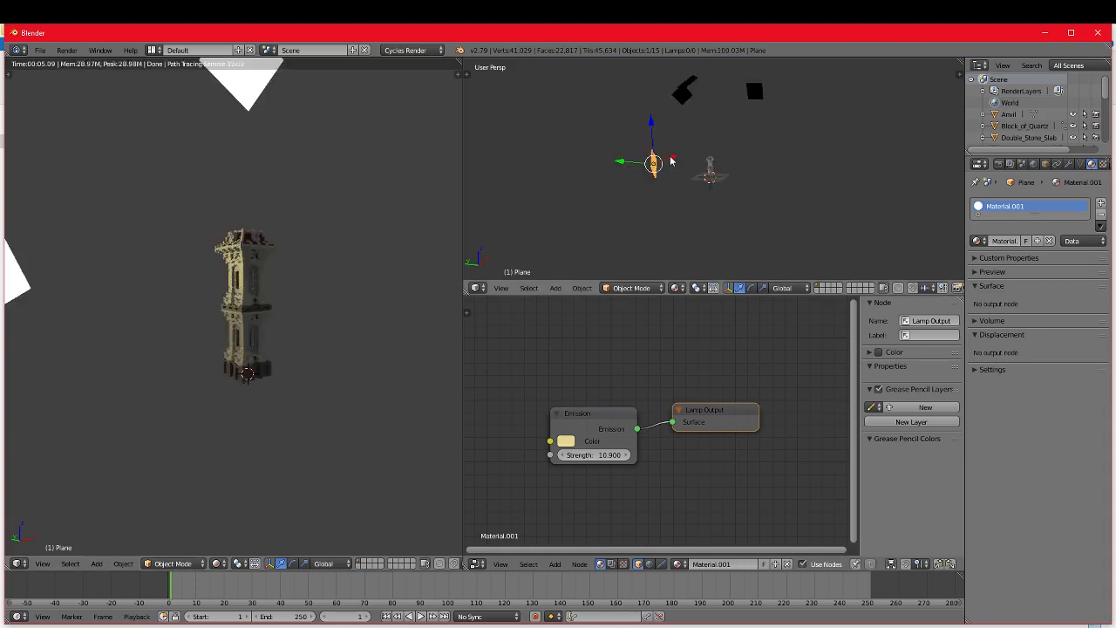
pyautogui.click(1046, 164)
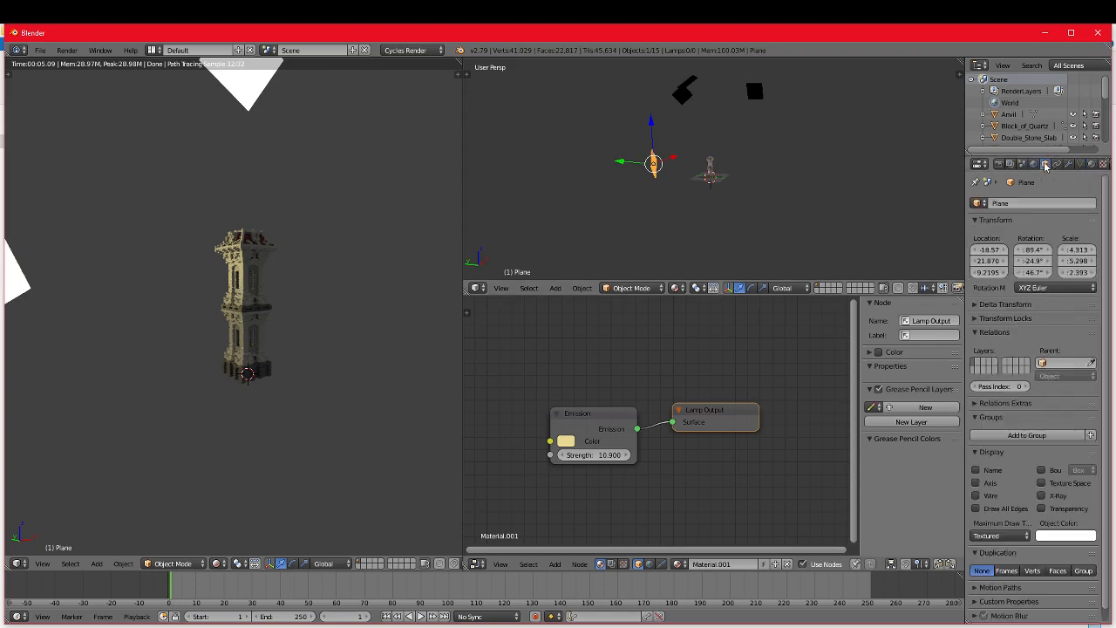
pyautogui.scroll(-1, 1035, 373)
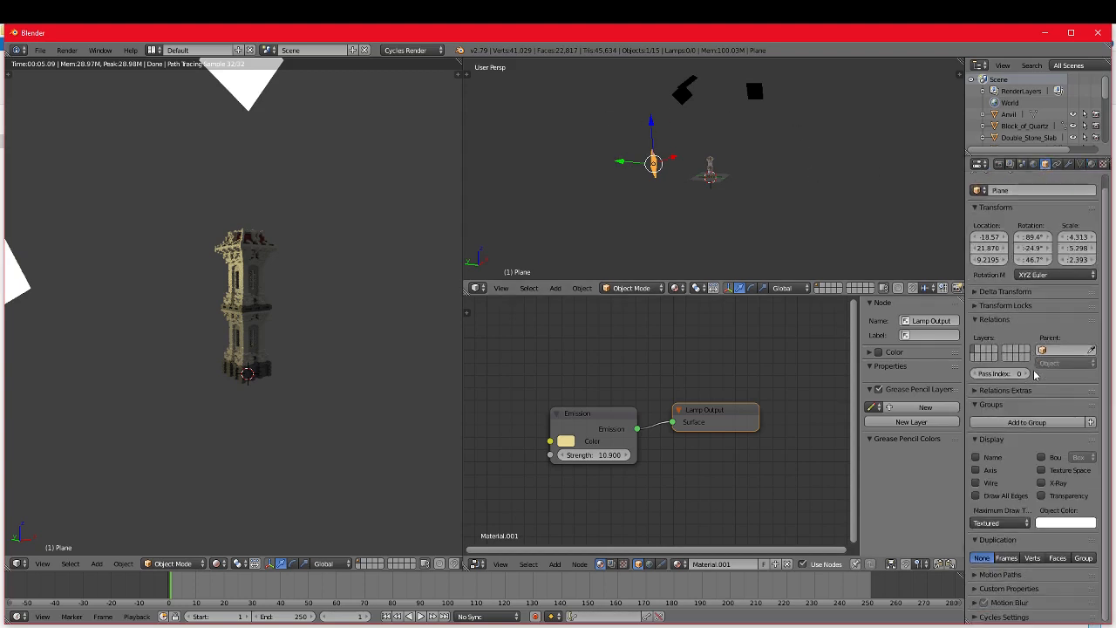
pyautogui.click(994, 617)
pyautogui.scroll(-4, 994, 602)
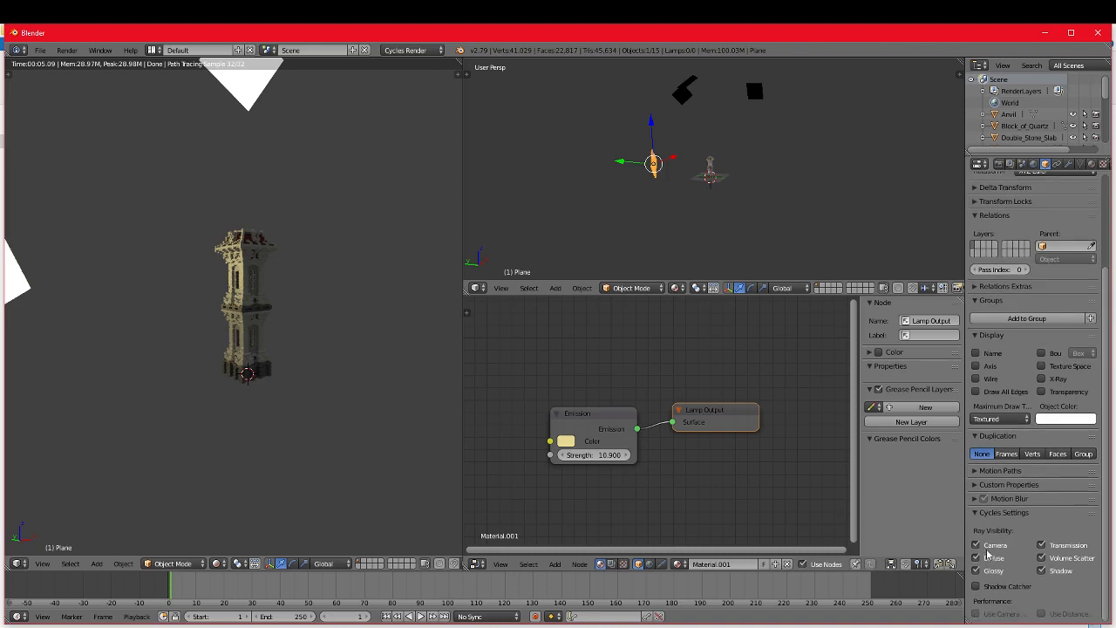
pyautogui.click(978, 546)
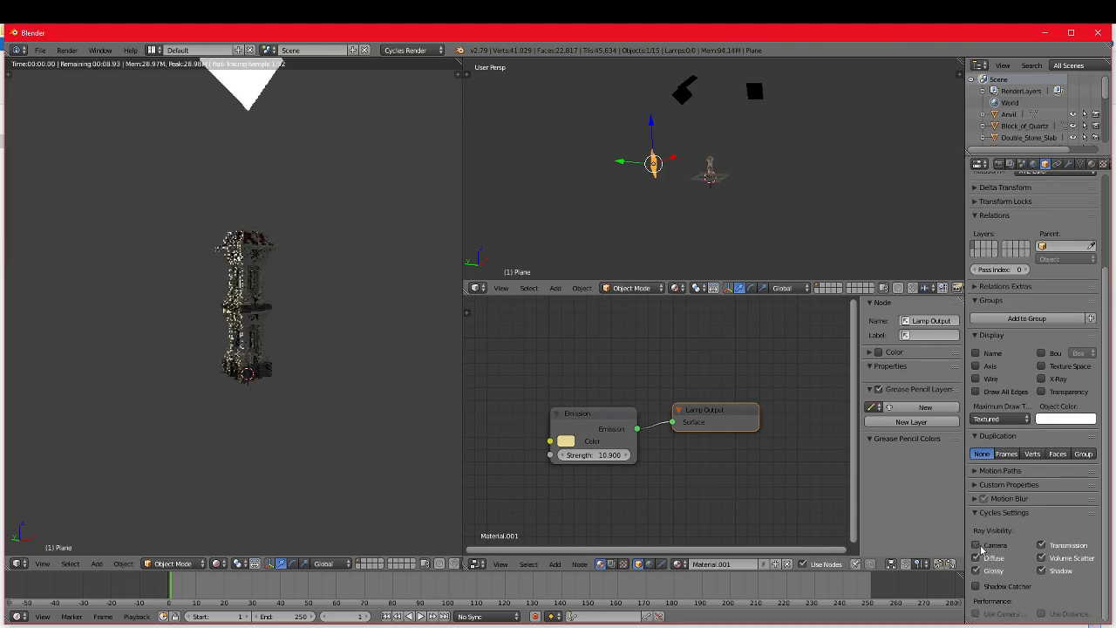
# Step: Turn off Camera ray visibility for the emissive plane Plane.003 and set its Emission strength to 10.2
pyautogui.rightClick(689, 91)
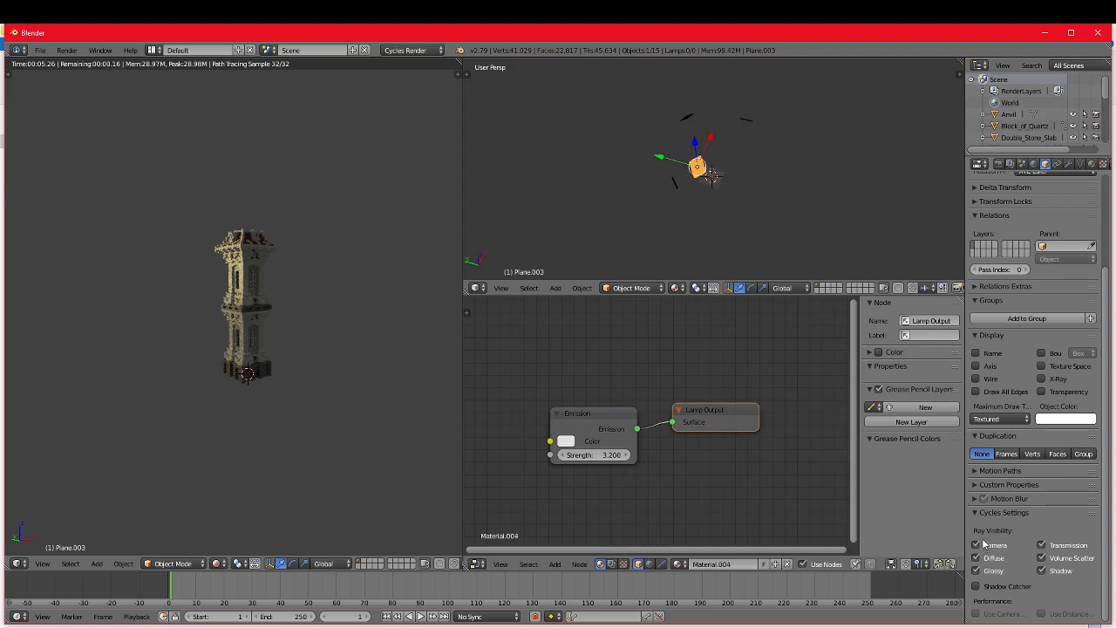
pyautogui.click(977, 545)
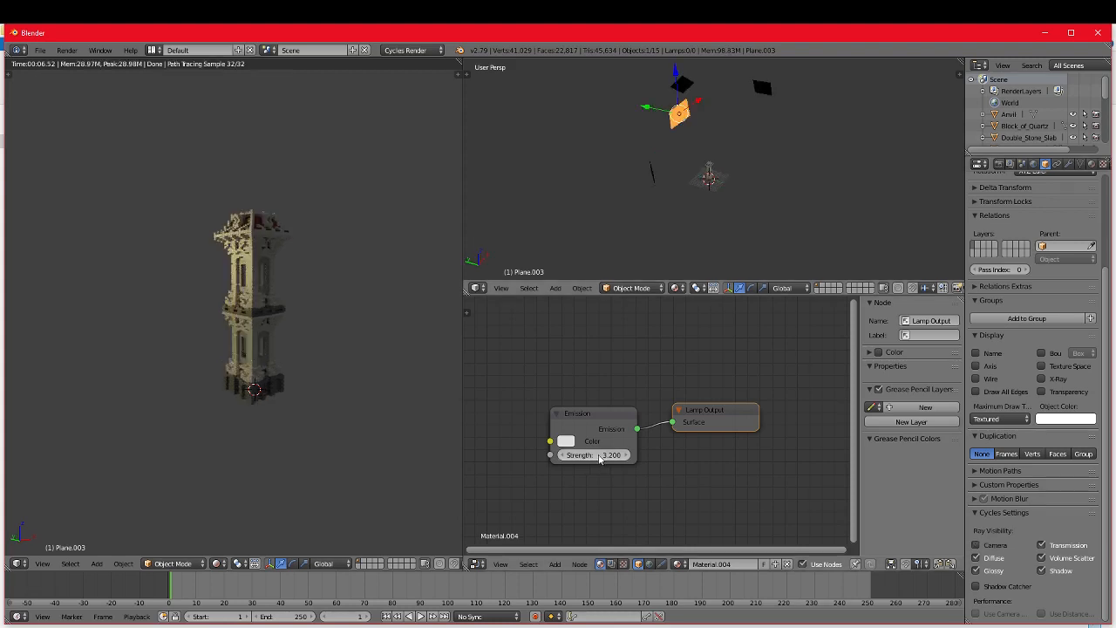
pyautogui.moveTo(600, 460); pyautogui.dragTo(645, 459)
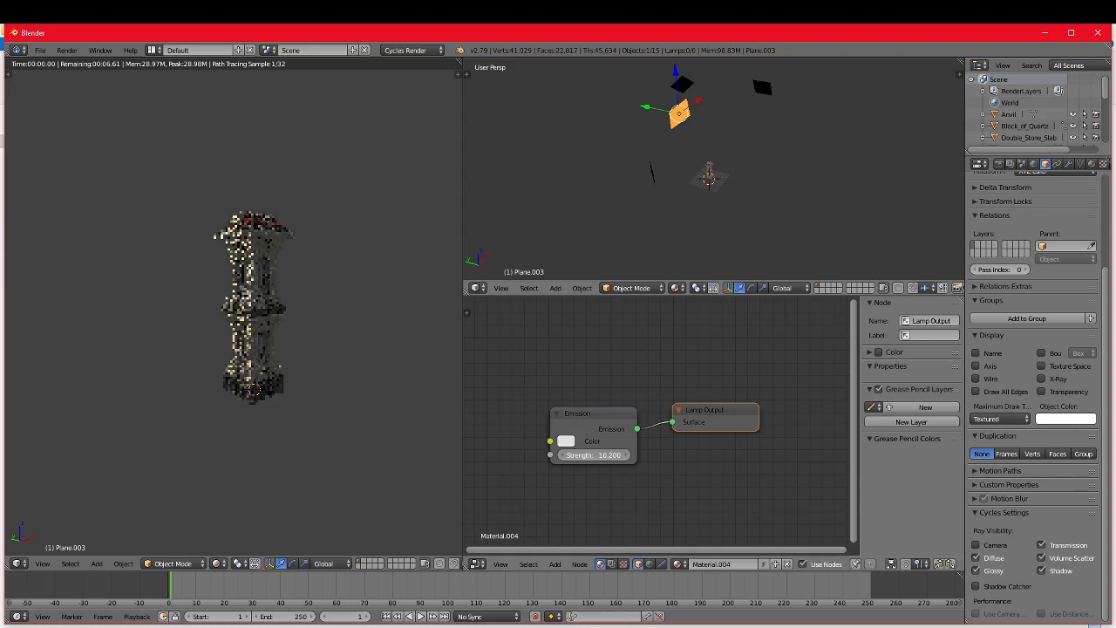
# Step: Set the Emission strength of the overhead planes Plane.001 to 5.3 and Plane.002 to 5.1
pyautogui.rightClick(762, 88)
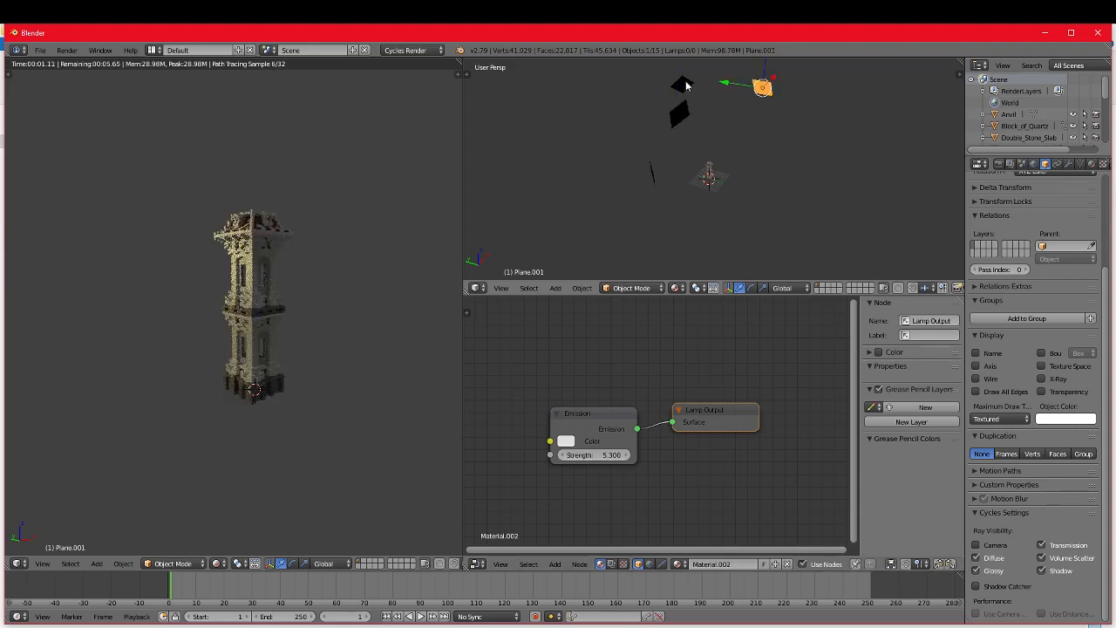
pyautogui.rightClick(685, 80)
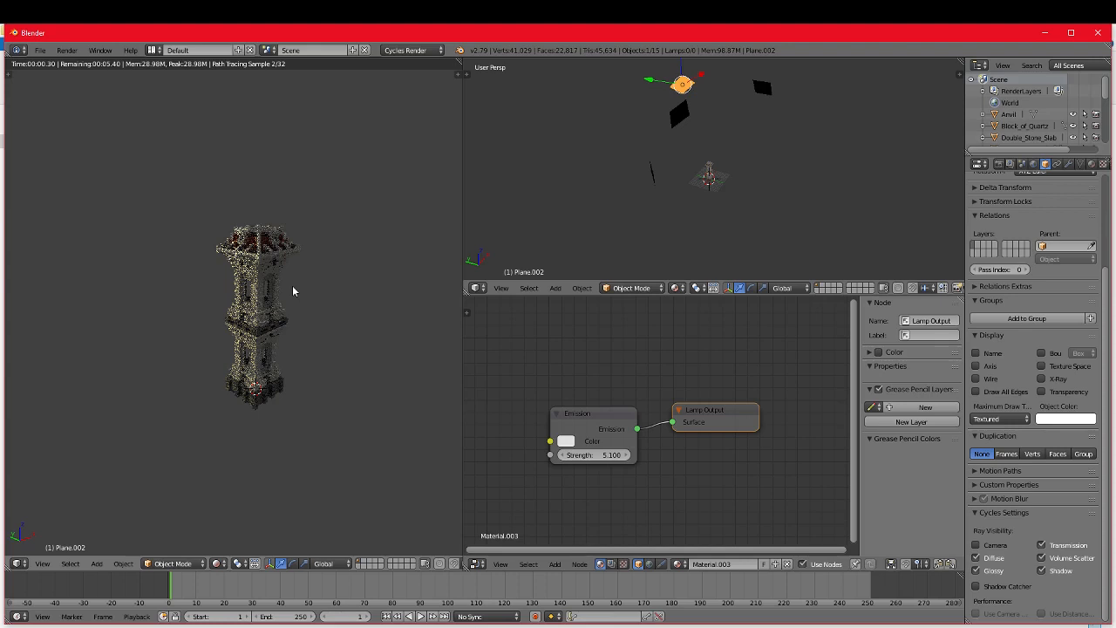
# Step: Move the overhead plane Plane.001 to a new position above the tower
pyautogui.hotkey('shift', 'd')
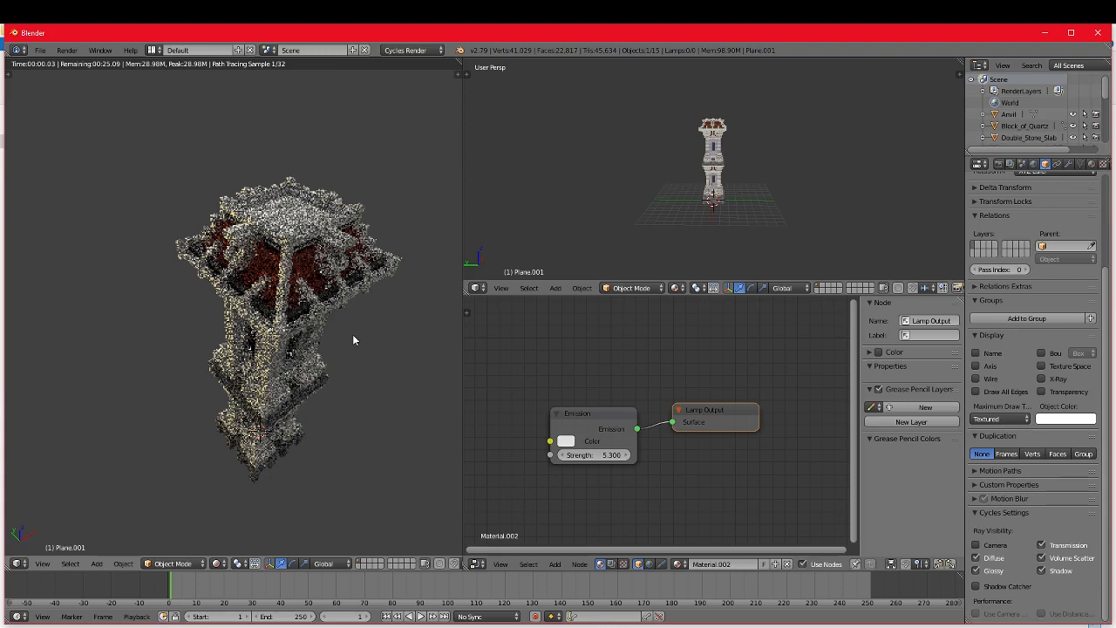
pyautogui.press('g')
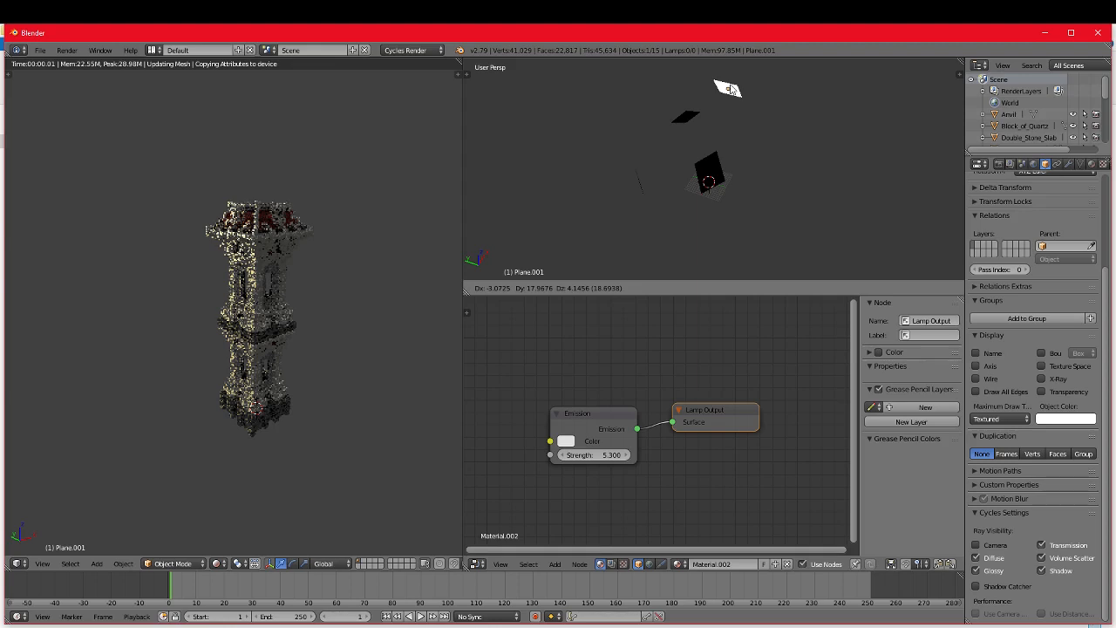
pyautogui.click(731, 89)
# Step: Add another emissive plane, move and rotate it beside the tower, and tint its emission light blue
pyautogui.rightClick(712, 180)
pyautogui.press('g')
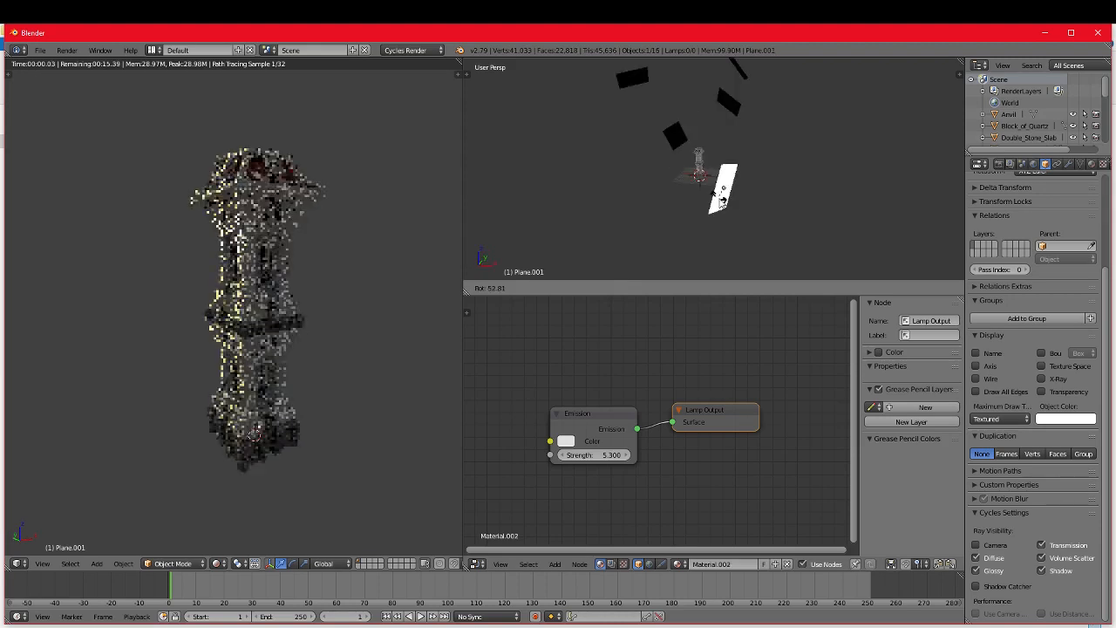
pyautogui.press('z')
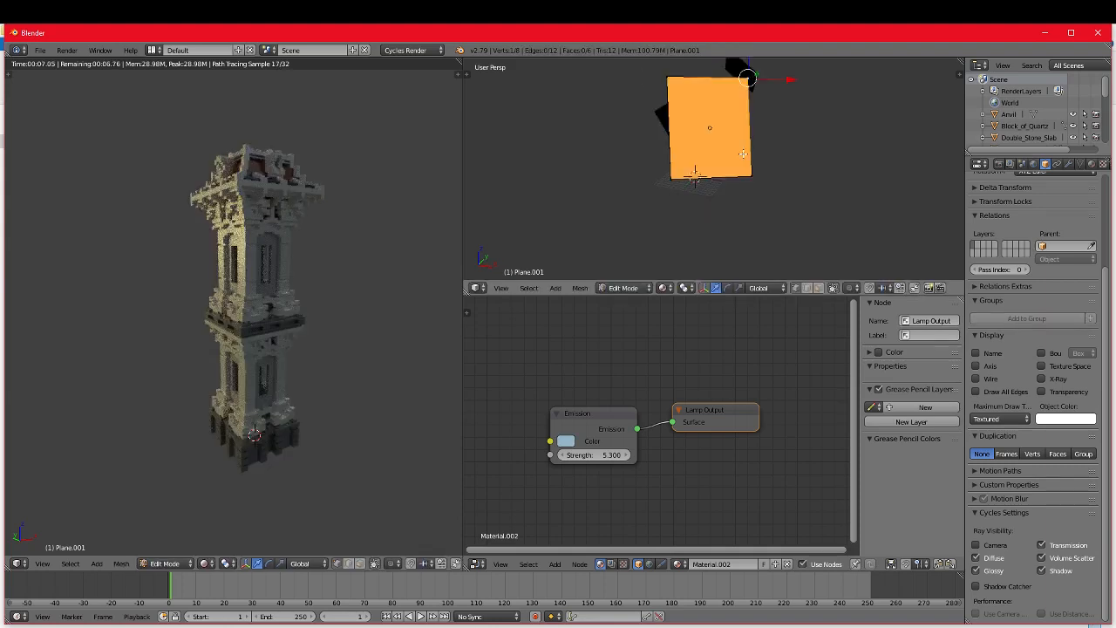
# Step: Widen the light-blue emissive plane by selecting its side edge and moving it outward
pyautogui.keyDown('shift'); pyautogui.rightClick(752, 153); pyautogui.keyUp('shift')
pyautogui.press('g')
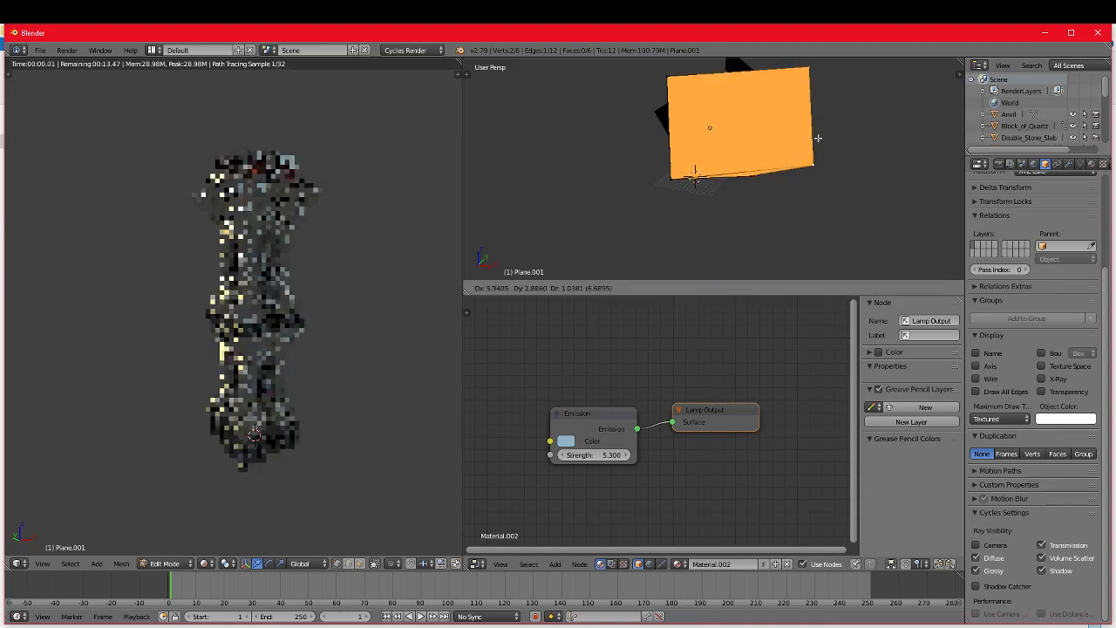
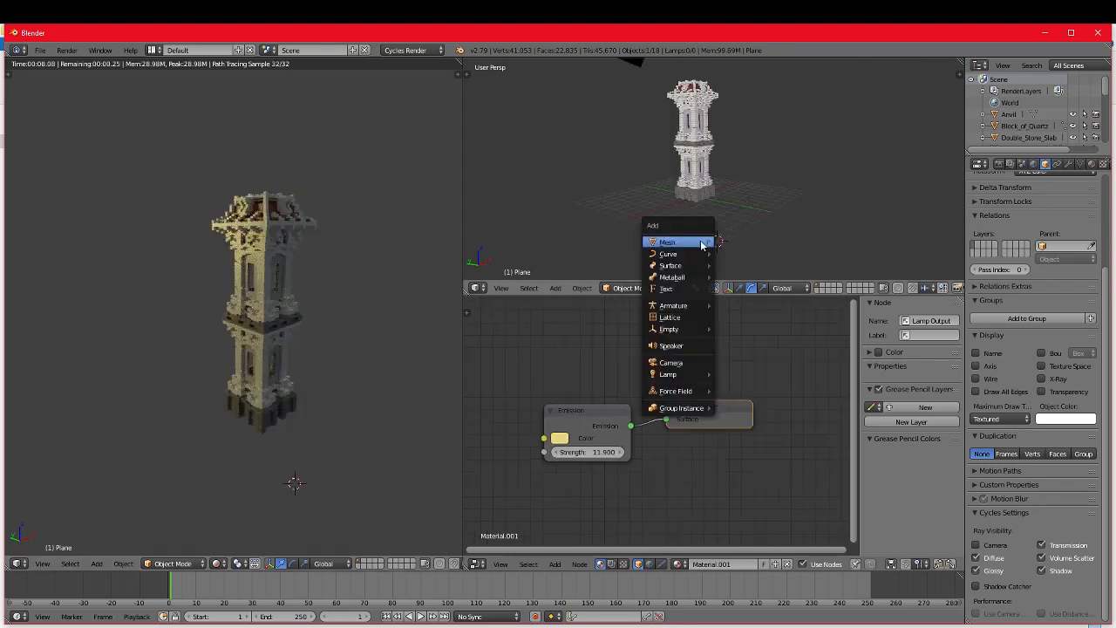
# Step: Add a camera to the scene, move it toward the tower, and look through it
pyautogui.moveTo(702, 246)
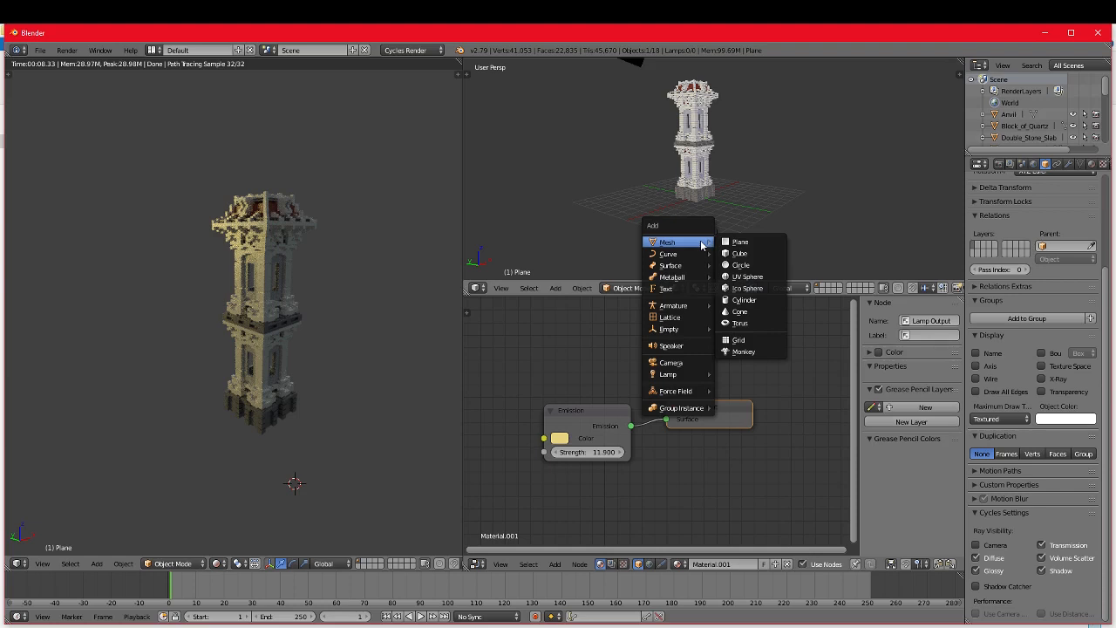
pyautogui.click(671, 362)
pyautogui.moveTo(732, 148); pyautogui.dragTo(704, 148)
pyautogui.moveTo(661, 151); pyautogui.dragTo(710, 167)
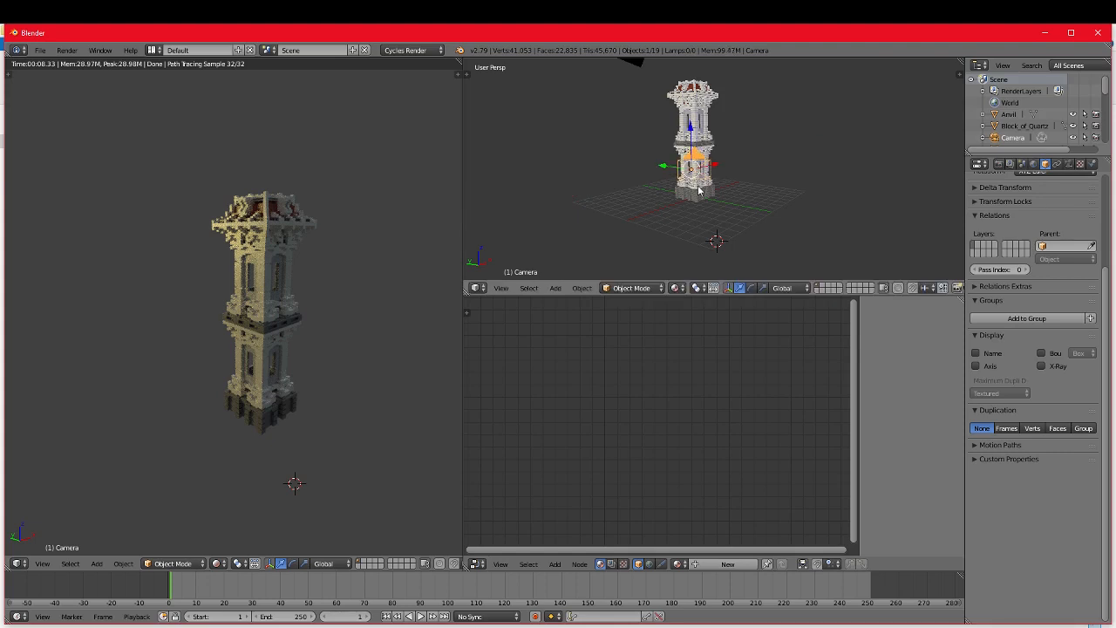
pyautogui.press('KP_0')
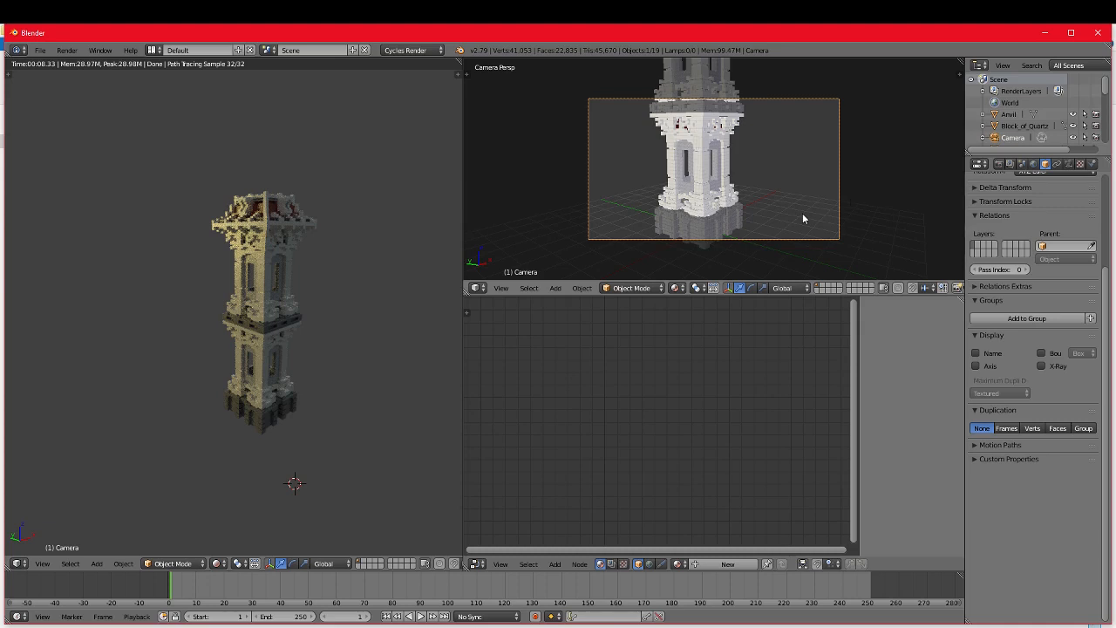
# Step: Frame the tower through the camera with Lock Camera to View enabled, and disable the lock when done
pyautogui.press('n')
pyautogui.scroll(-1, 903, 200)
pyautogui.scroll(-5, 903, 201)
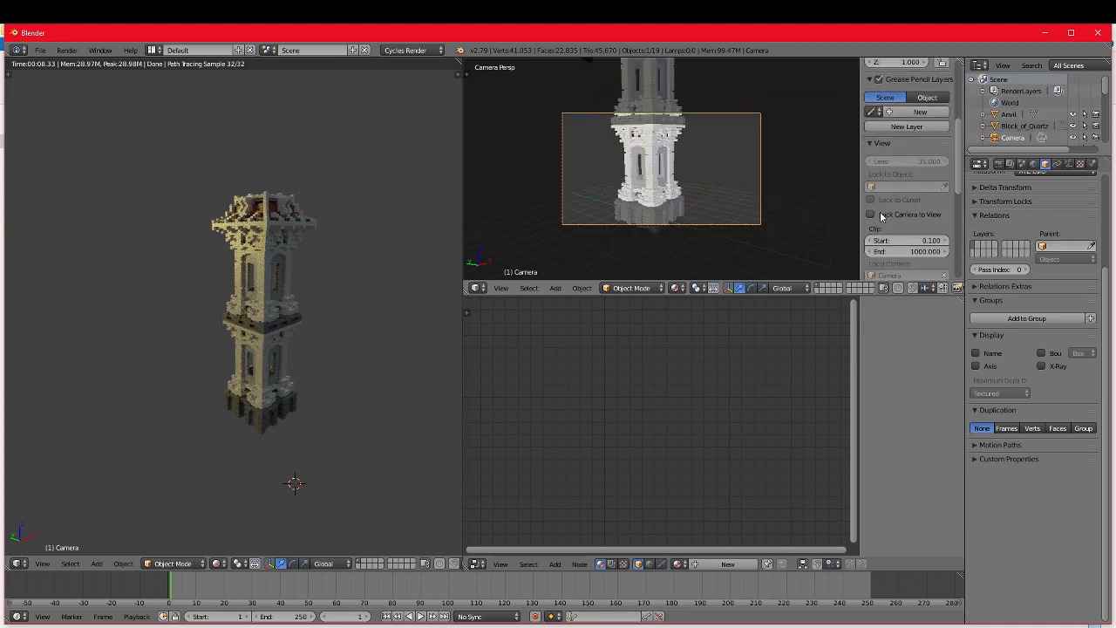
pyautogui.click(872, 214)
pyautogui.moveTo(753, 228); pyautogui.dragTo(782, 182, button='middle')
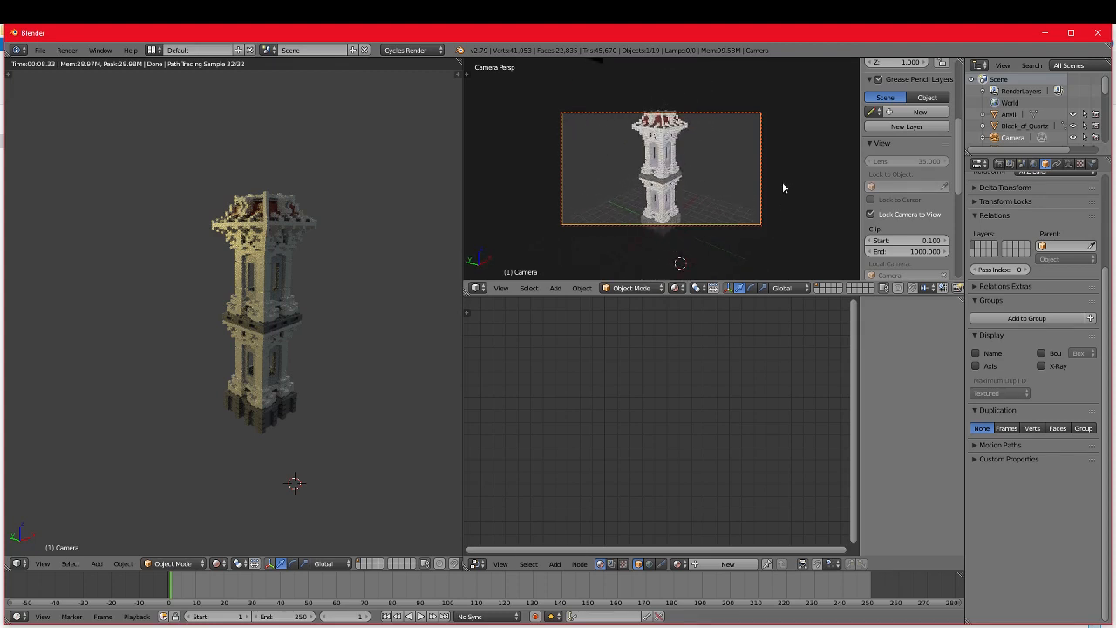
pyautogui.click(871, 213)
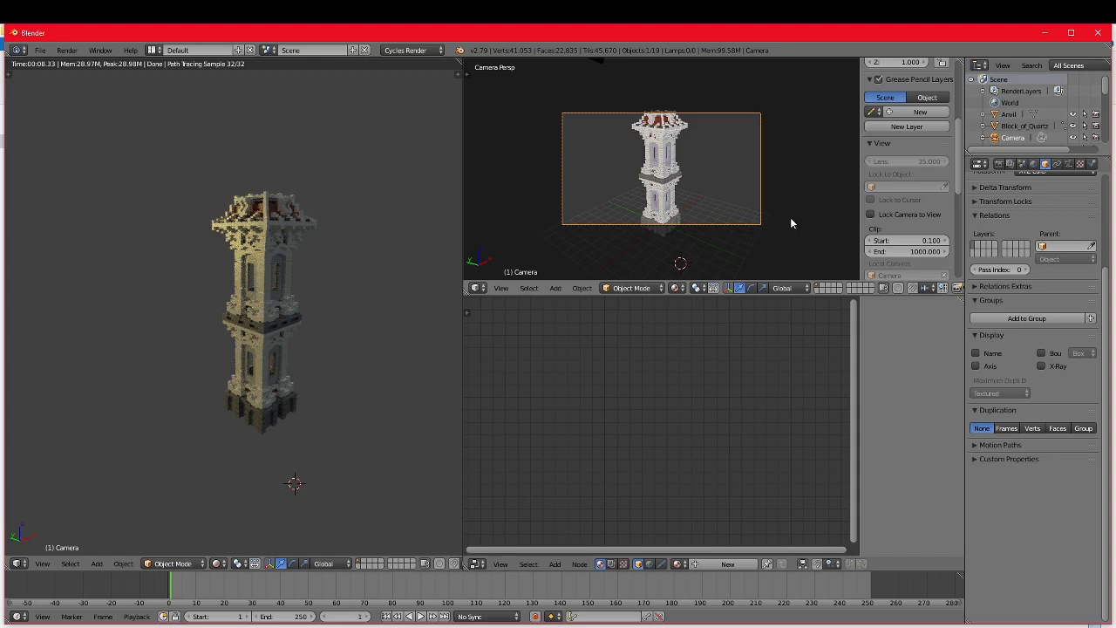
pyautogui.press('n')
pyautogui.press('n')
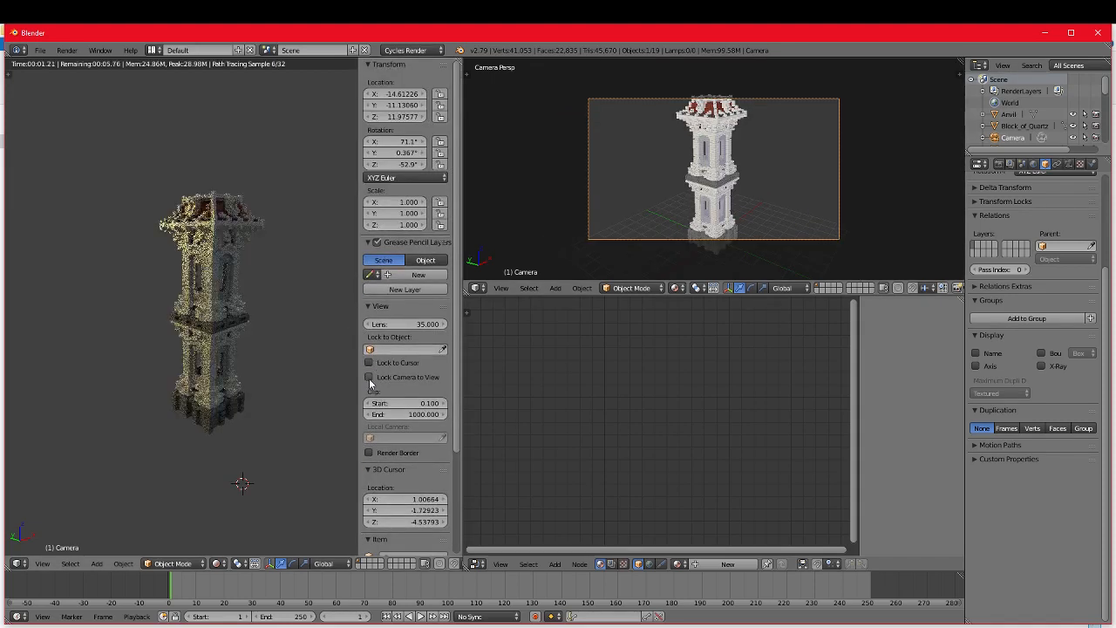
# Step: Show the camera's view in the Rendered preview and reframe it around the whole tower using Lock Camera to View
pyautogui.press('n')
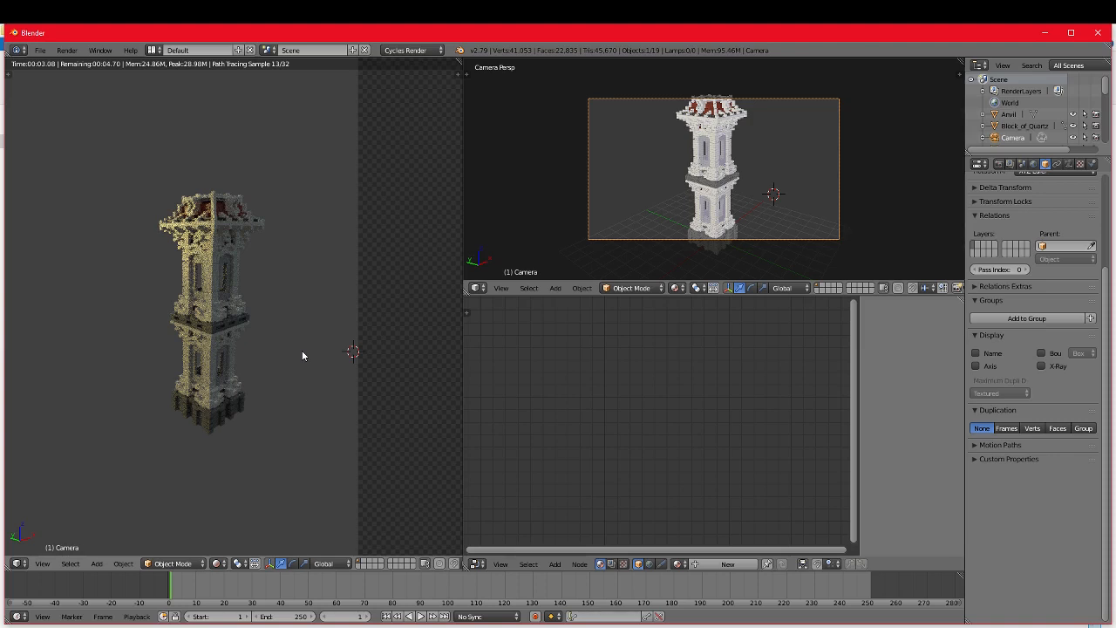
pyautogui.press('KP_0')
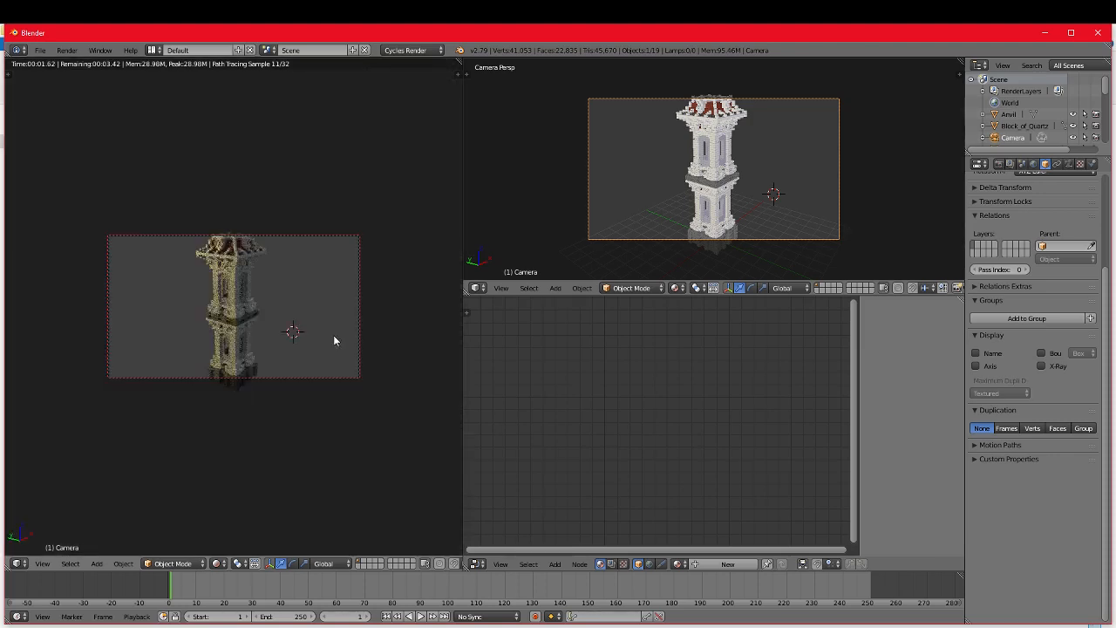
pyautogui.scroll(-1, 335, 335)
pyautogui.moveTo(338, 336); pyautogui.dragTo(346, 333, button='middle')
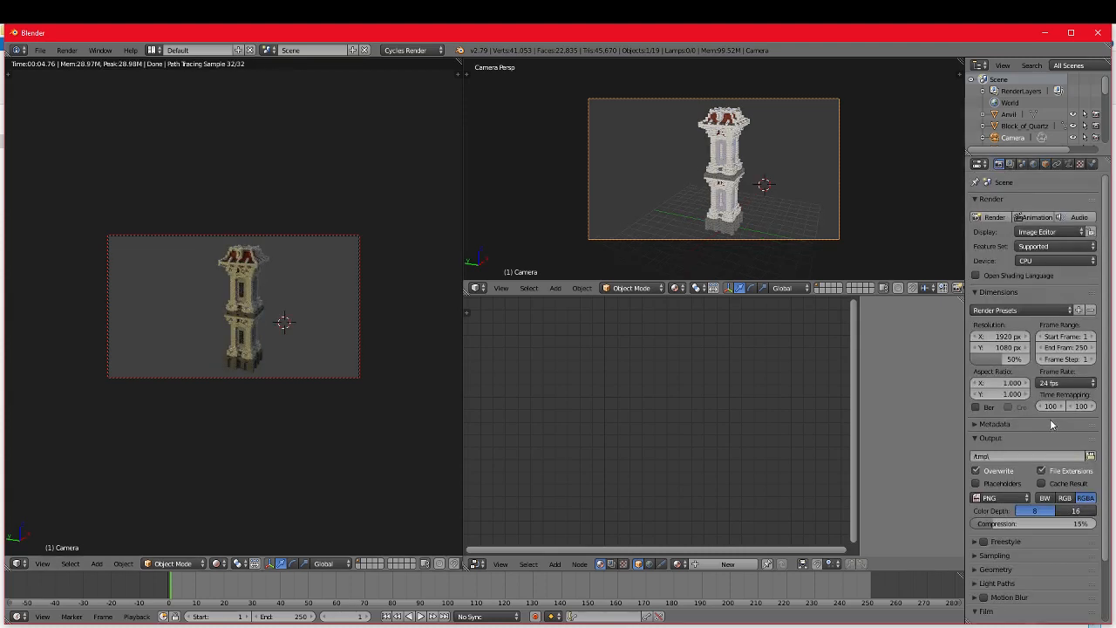
# Step: Try a render resolution width of 820 px
pyautogui.click(1005, 335)
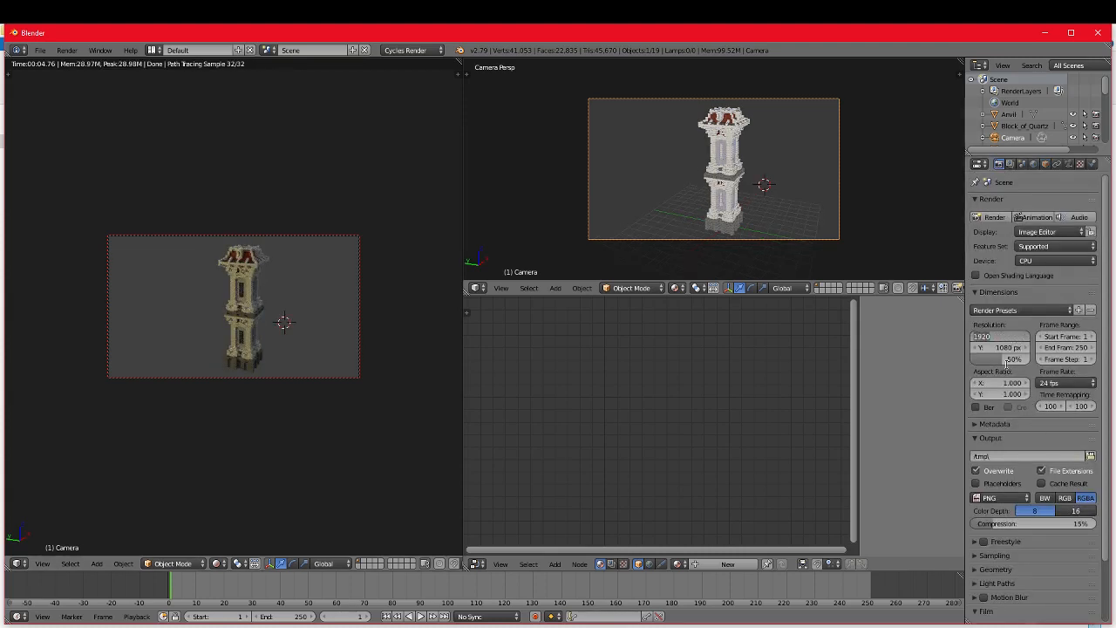
pyautogui.write('8')
pyautogui.press('Return')
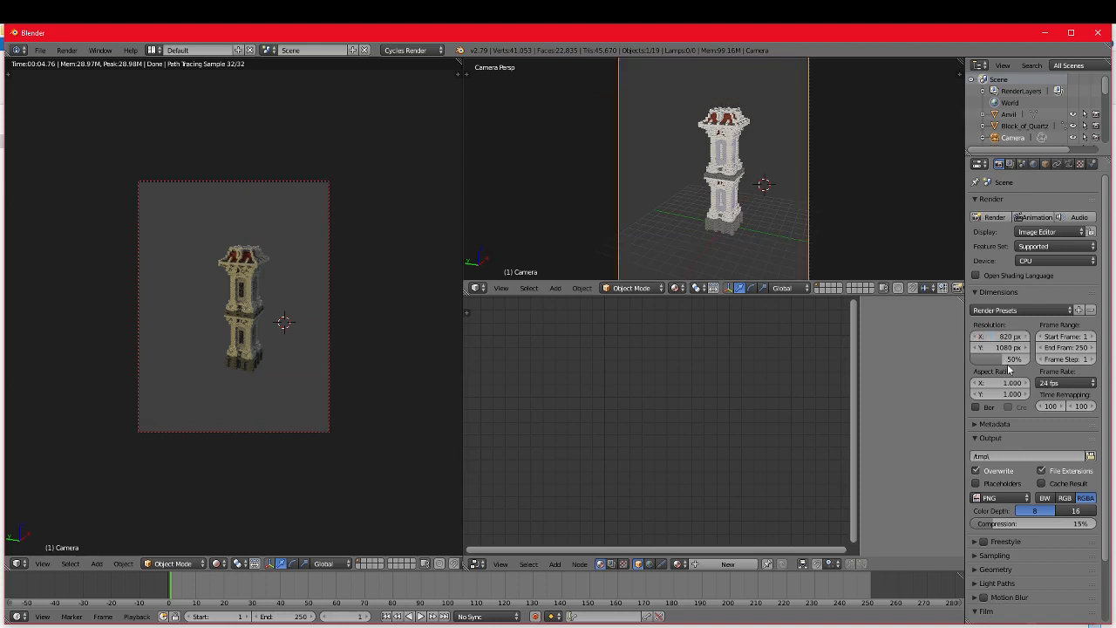
# Step: Set the render resolution's X value to 1980 px
pyautogui.click(1005, 337)
pyautogui.press('BackSpace')
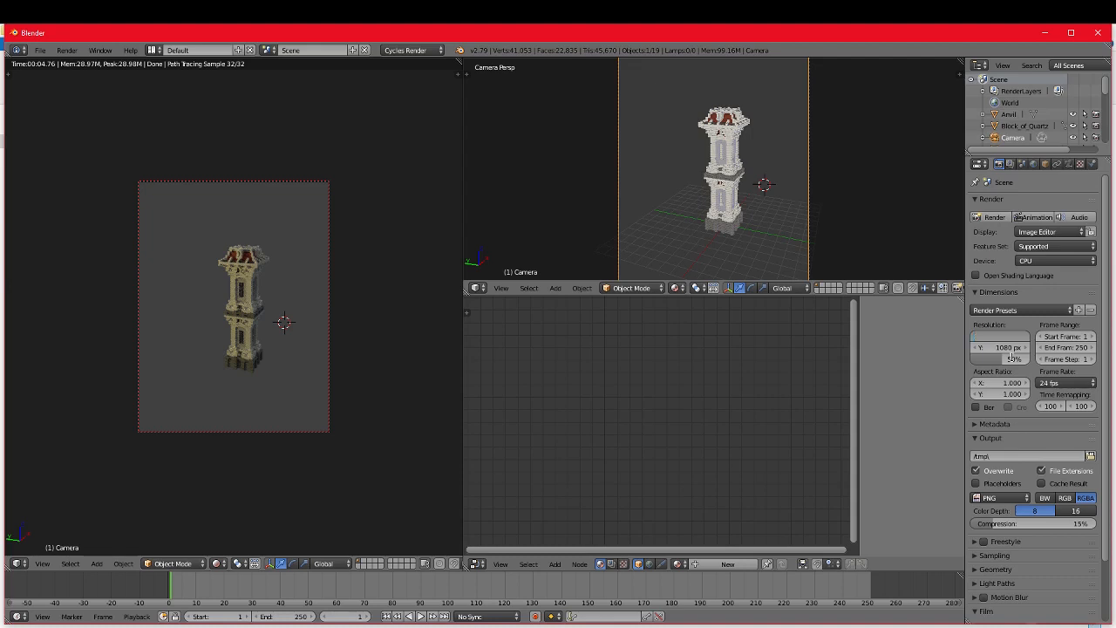
pyautogui.write('1920')
pyautogui.press('Return')
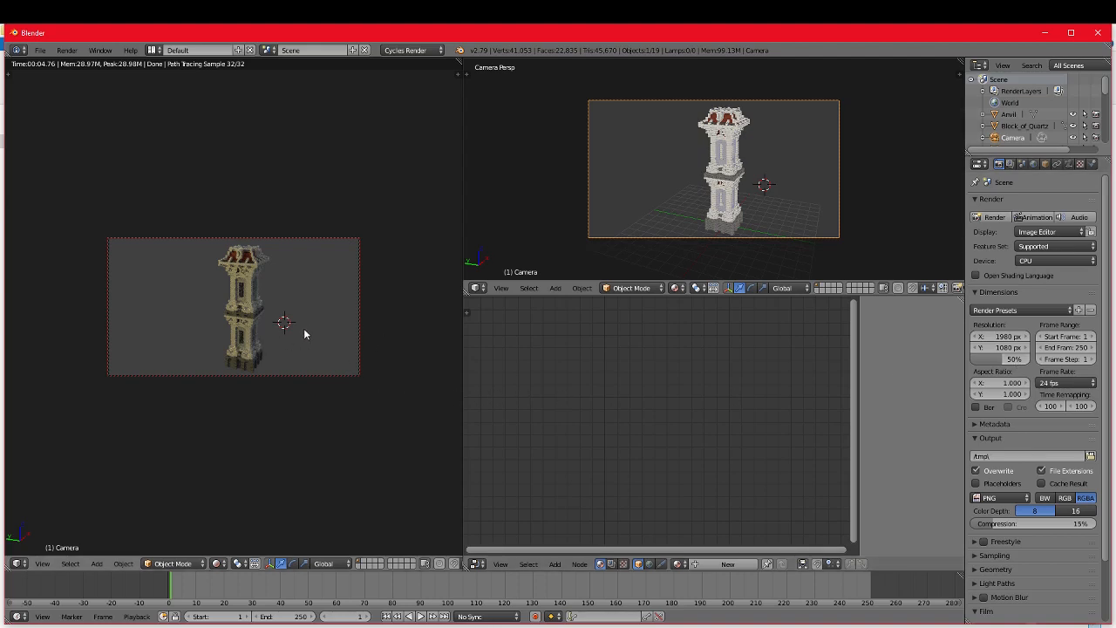
# Step: Reframe the camera to view the tower from a higher angle, and turn off Lock Camera to View in the Rendered preview
pyautogui.keyDown('shift'); pyautogui.moveTo(309, 328); pyautogui.dragTo(314, 324, button='middle'); pyautogui.keyUp('shift')
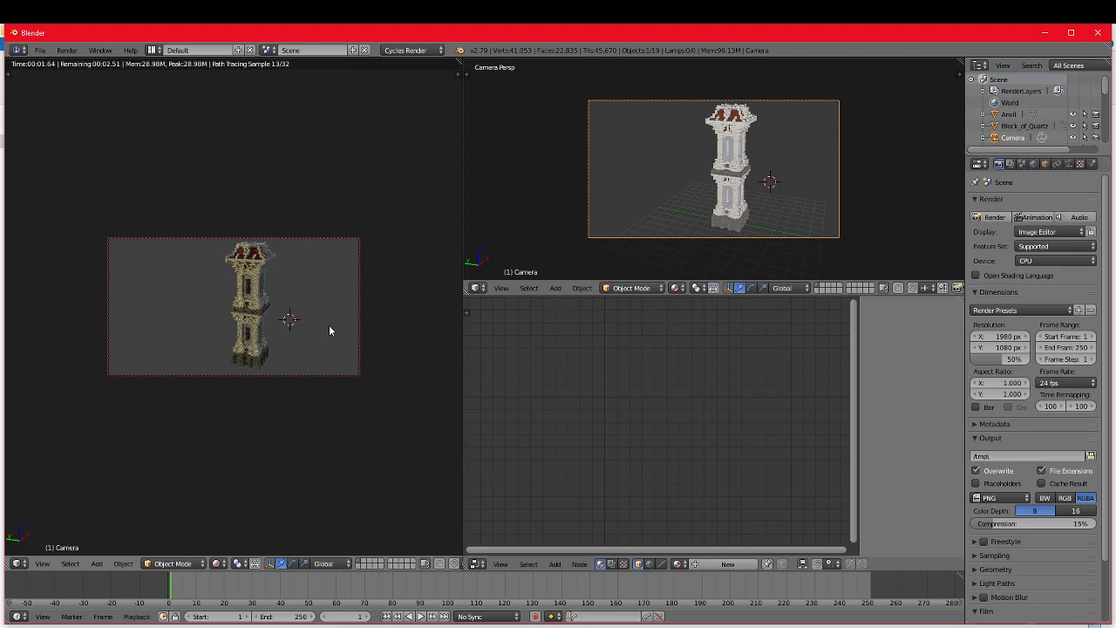
pyautogui.moveTo(328, 325); pyautogui.dragTo(336, 335, button='middle')
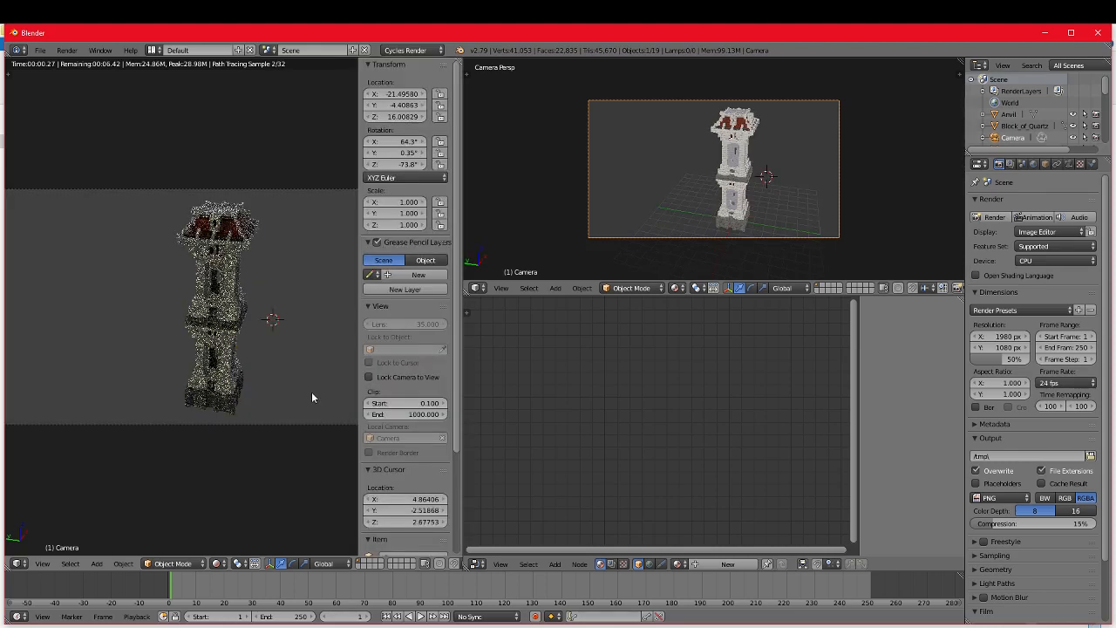
pyautogui.scroll(-1, 311, 392)
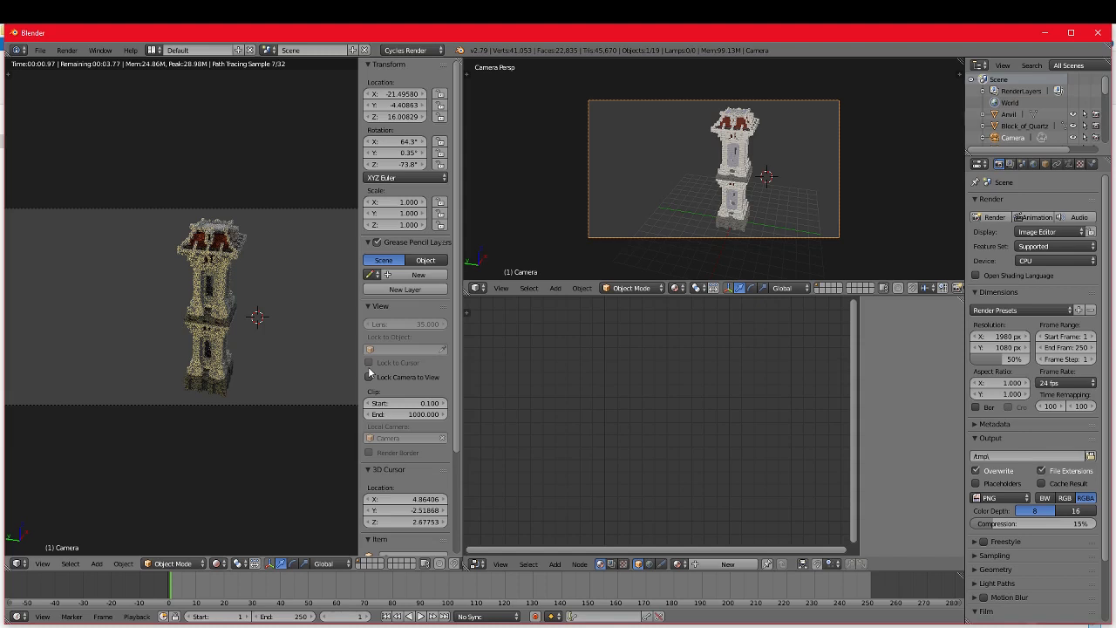
pyautogui.press('n')
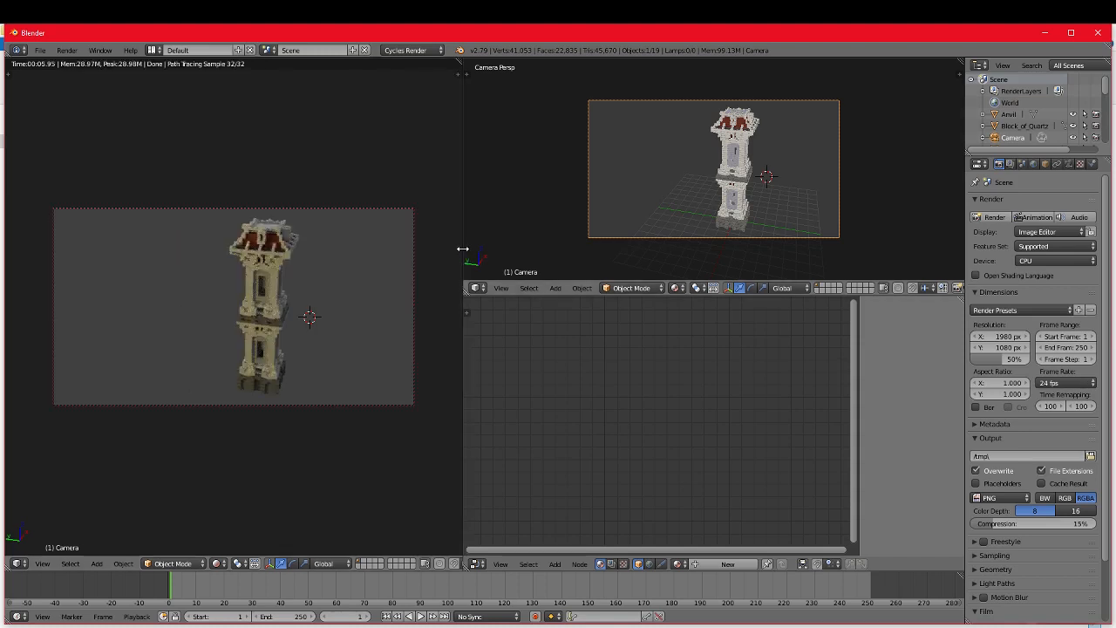
pyautogui.moveTo(463, 250); pyautogui.dragTo(424, 249)
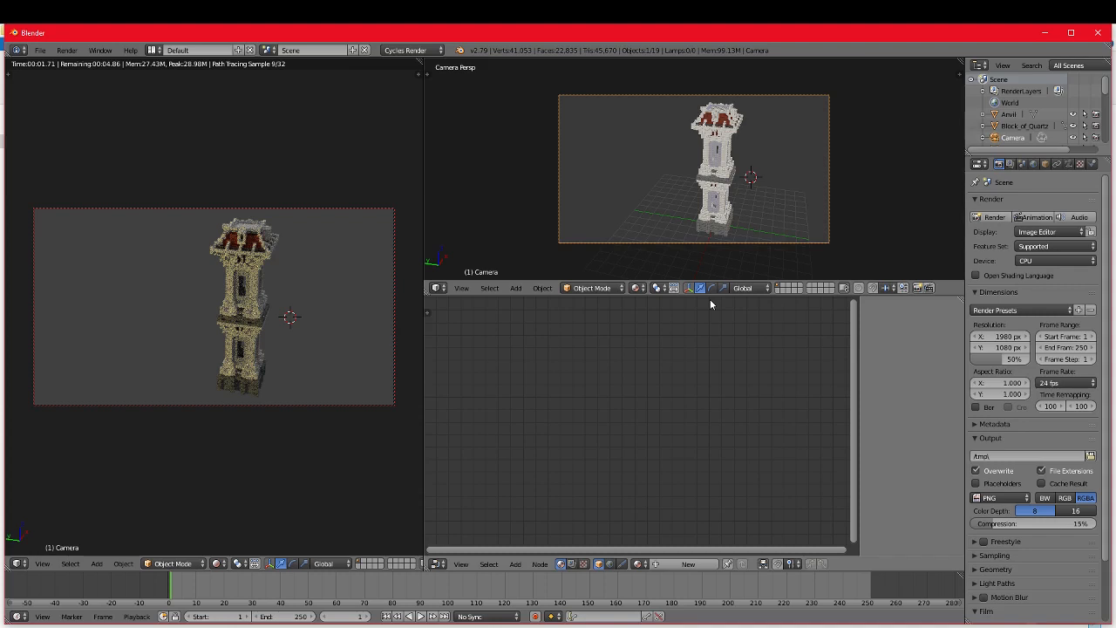
# Step: Leave the camera view in the modelling viewport, add a cube, and move it down and along the Y axis near the tower's base
pyautogui.press('KP_0')
pyautogui.moveTo(845, 182); pyautogui.dragTo(825, 175, button='middle')
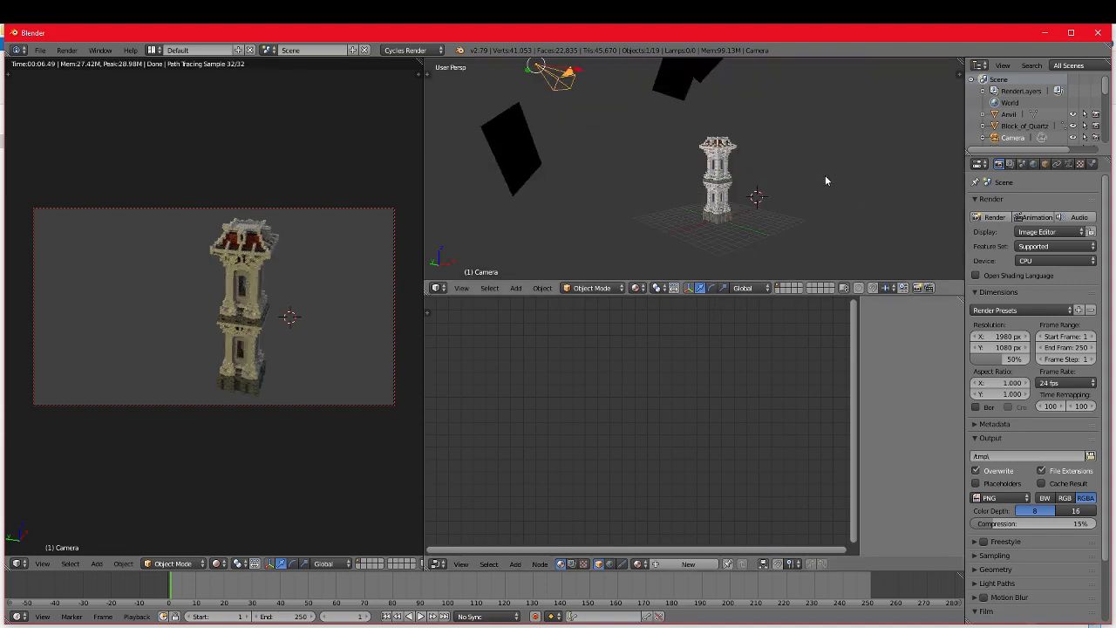
pyautogui.hotkey('shift', 'a')
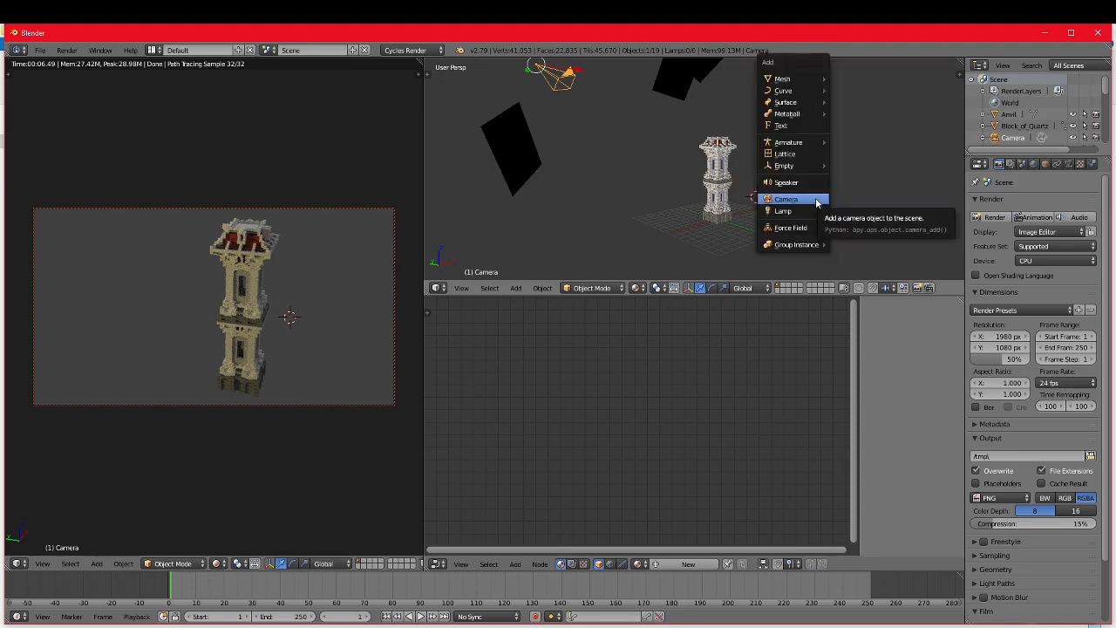
pyautogui.moveTo(808, 83)
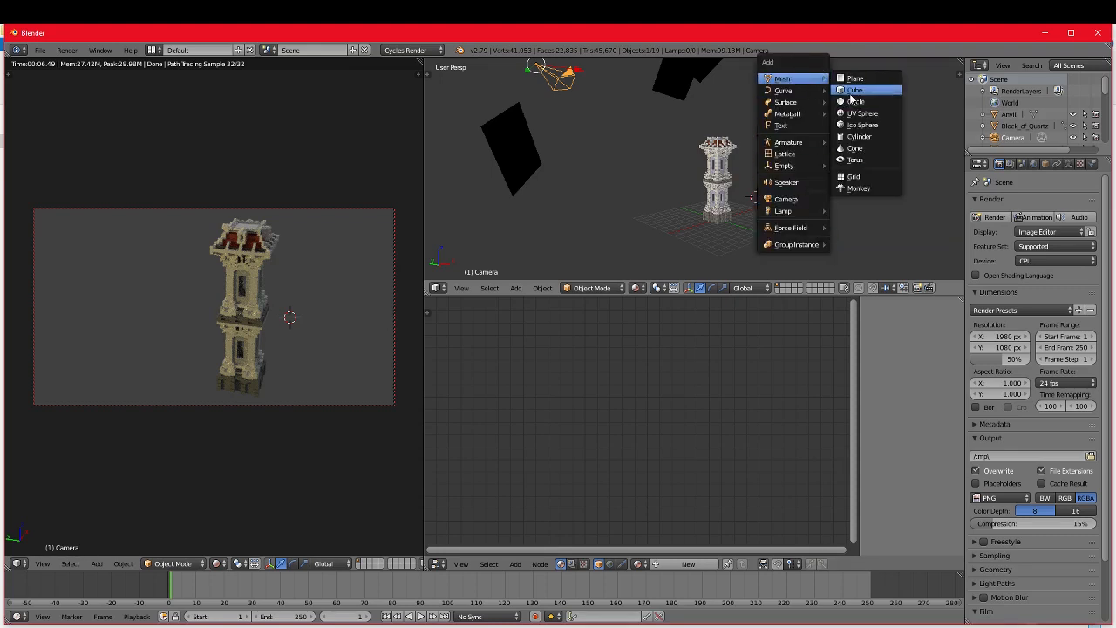
pyautogui.click(853, 90)
pyautogui.moveTo(758, 159); pyautogui.dragTo(756, 209)
pyautogui.moveTo(756, 209); pyautogui.dragTo(835, 249, button='middle')
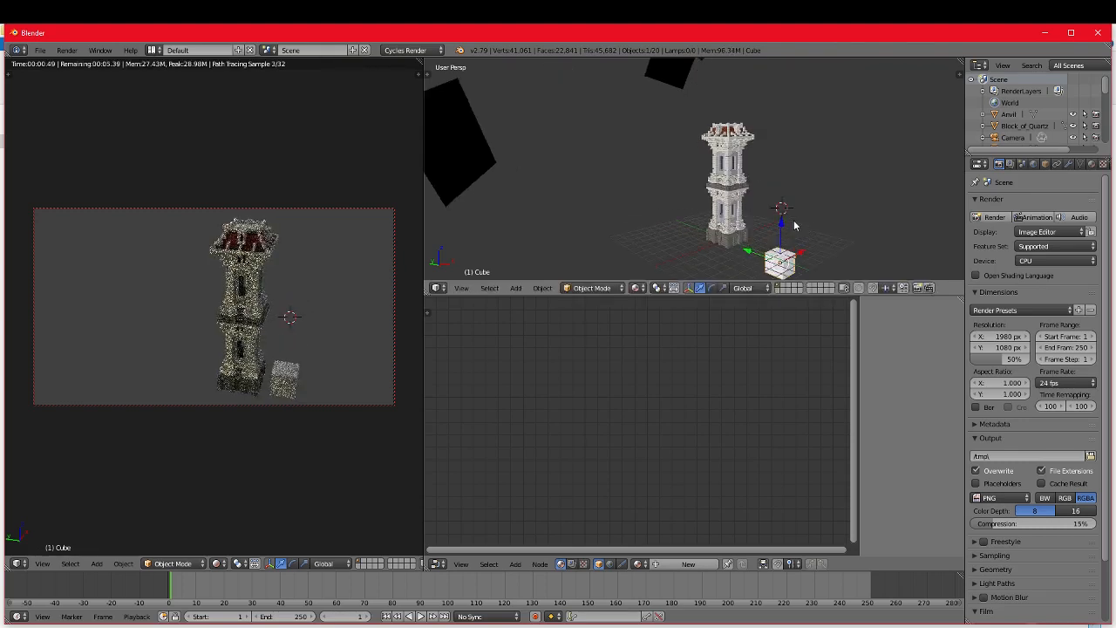
pyautogui.press('g')
pyautogui.press('y')
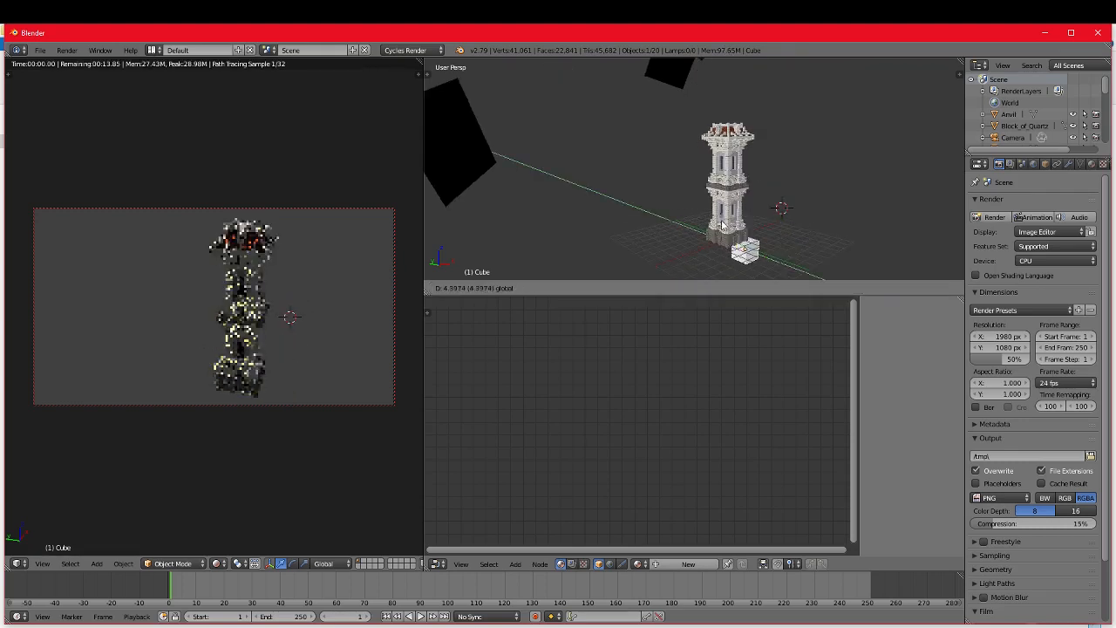
pyautogui.click(820, 246)
# Step: Move the cube along the global axes until it sits beneath the tower's base
pyautogui.scroll(2, 819, 242)
pyautogui.keyDown('shift'); pyautogui.moveTo(808, 224); pyautogui.dragTo(739, 159, button='middle'); pyautogui.keyUp('shift')
pyautogui.moveTo(736, 173); pyautogui.dragTo(736, 145)
pyautogui.moveTo(736, 148); pyautogui.dragTo(748, 164, button='middle')
pyautogui.moveTo(778, 179); pyautogui.dragTo(737, 187)
pyautogui.moveTo(738, 186); pyautogui.dragTo(607, 193, button='middle')
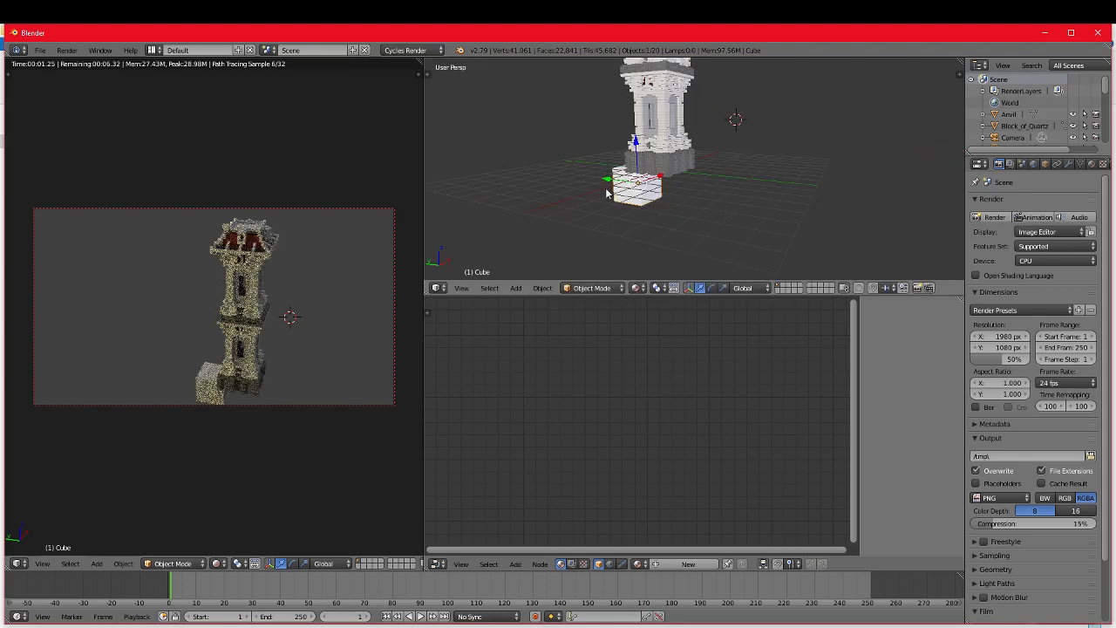
pyautogui.moveTo(608, 179); pyautogui.dragTo(637, 185)
pyautogui.moveTo(723, 195); pyautogui.dragTo(723, 168, button='middle')
pyautogui.moveTo(672, 156); pyautogui.dragTo(671, 152)
pyautogui.moveTo(671, 152); pyautogui.dragTo(707, 205, button='middle')
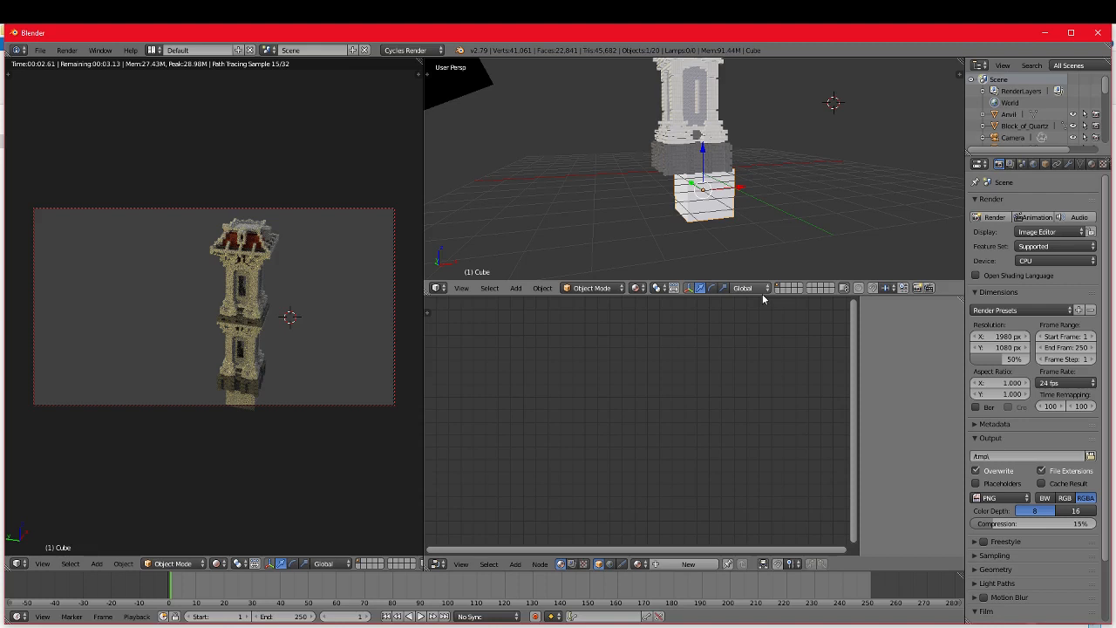
# Step: Flatten and stretch the cube into a thin floor slab extending far beyond the tower, and raise it to the tower's base
pyautogui.press('s')
pyautogui.press('z')
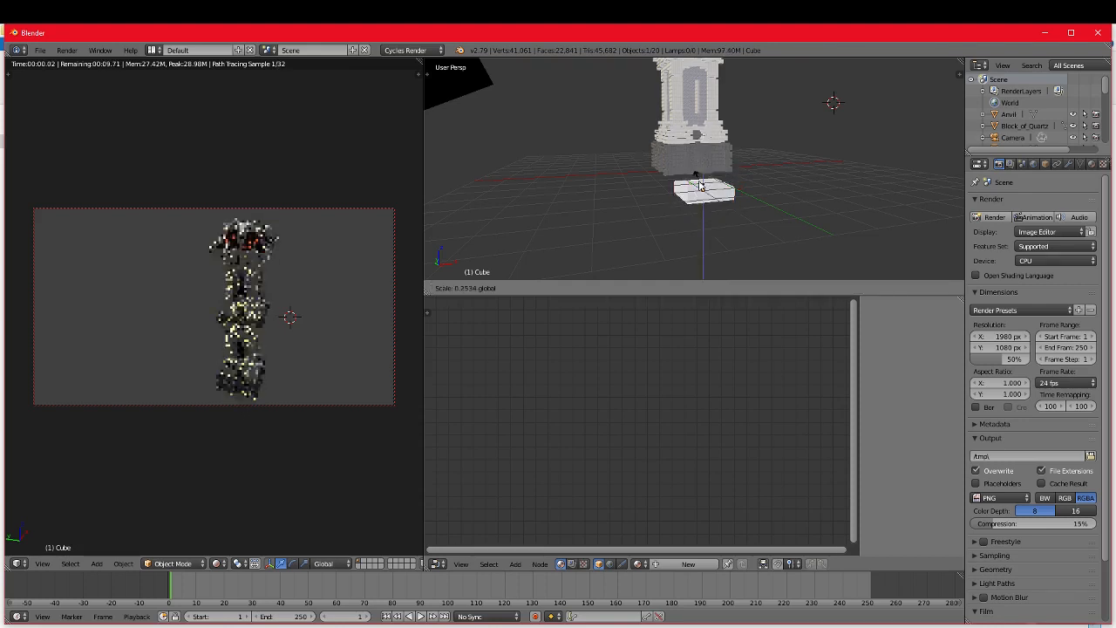
pyautogui.moveTo(701, 186); pyautogui.dragTo(598, 175)
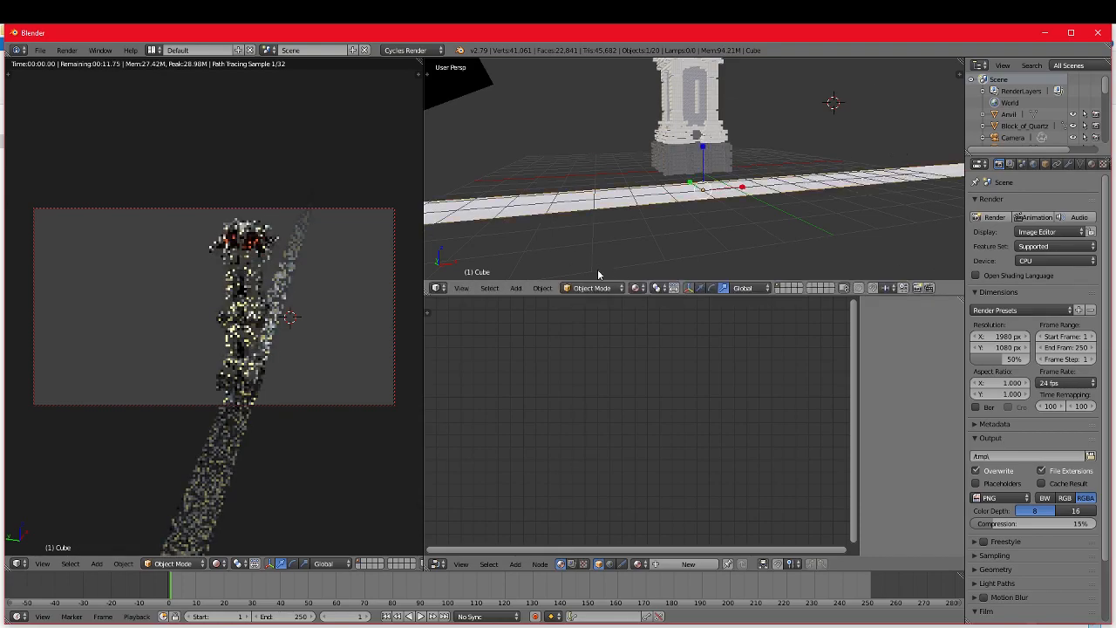
pyautogui.moveTo(690, 183); pyautogui.dragTo(730, 133)
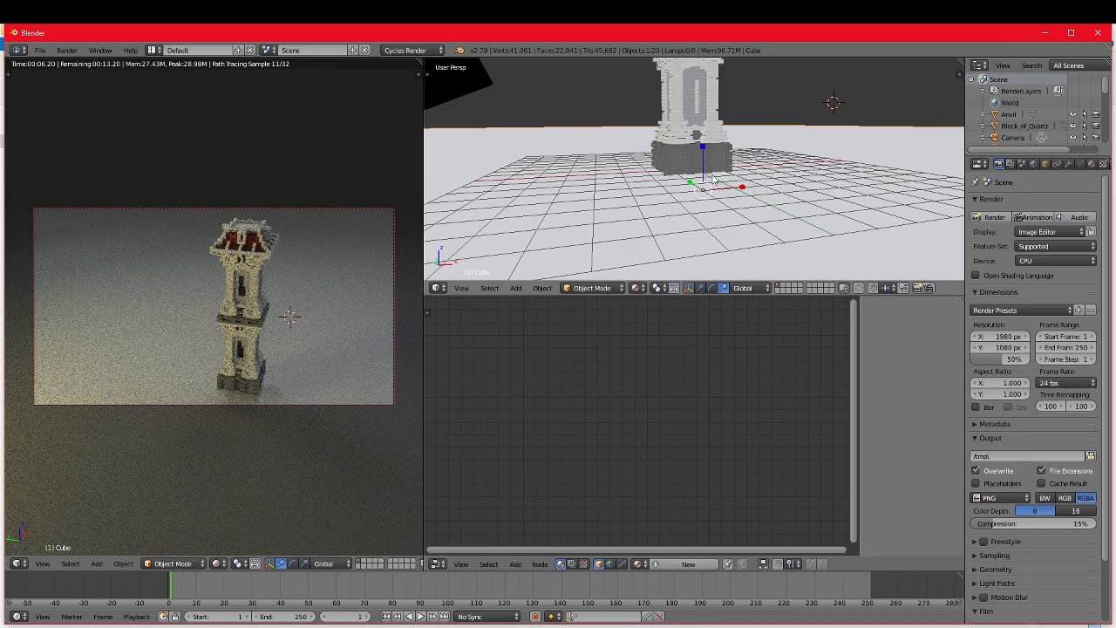
pyautogui.moveTo(713, 179); pyautogui.dragTo(711, 165, button='middle')
pyautogui.moveTo(703, 148); pyautogui.dragTo(703, 136)
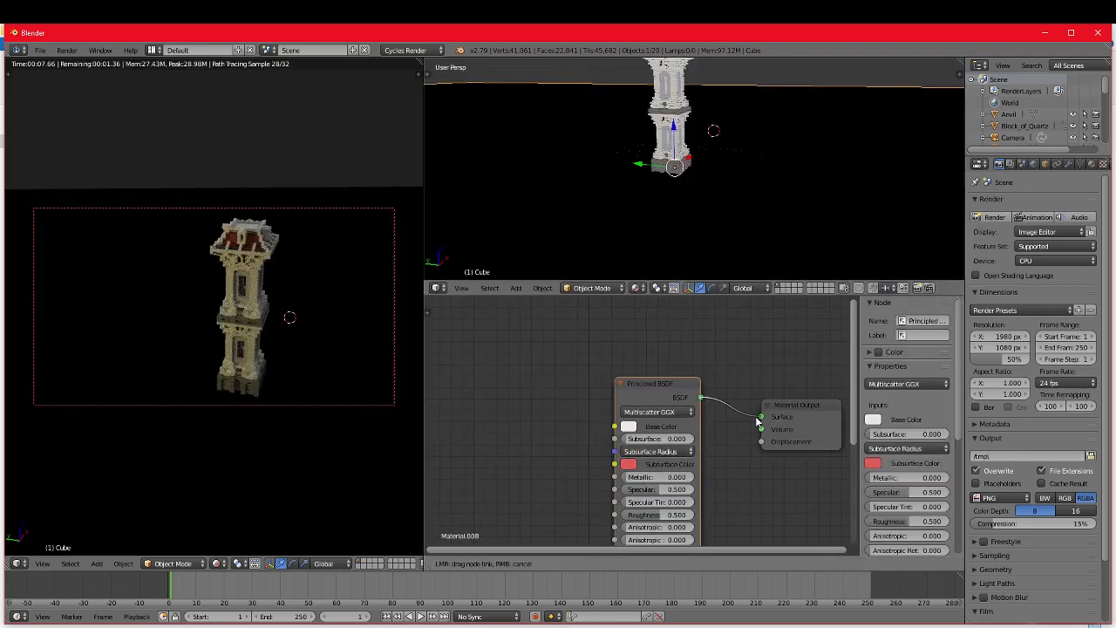
# Step: Connect the Principled BSDF shader to the Material Output's Surface input in the floor slab's material
pyautogui.moveTo(760, 406); pyautogui.dragTo(758, 422)
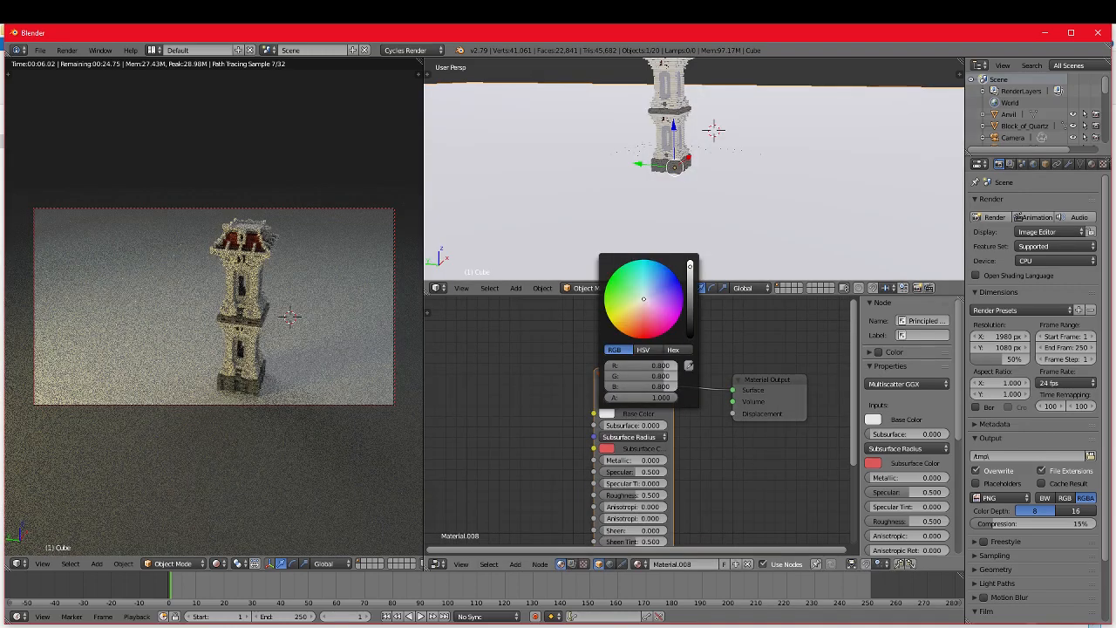
pyautogui.moveTo(690, 267); pyautogui.dragTo(689, 278)
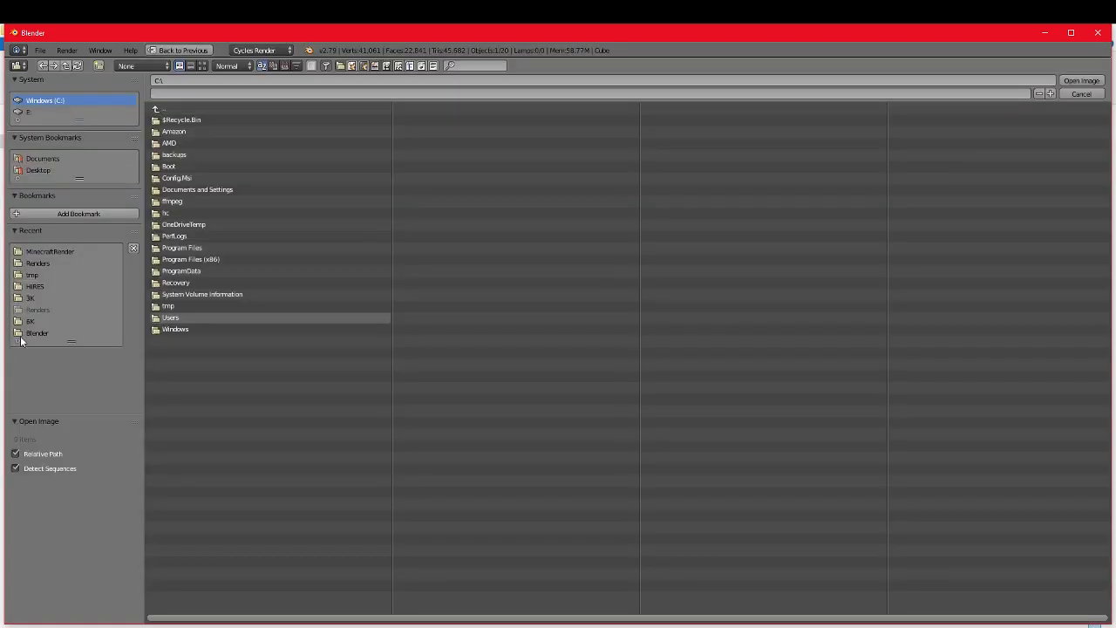
# Step: Load a wood plank image from the WoodPlanksWorn19 3K folder into the floor material's Image Texture node
pyautogui.click(31, 333)
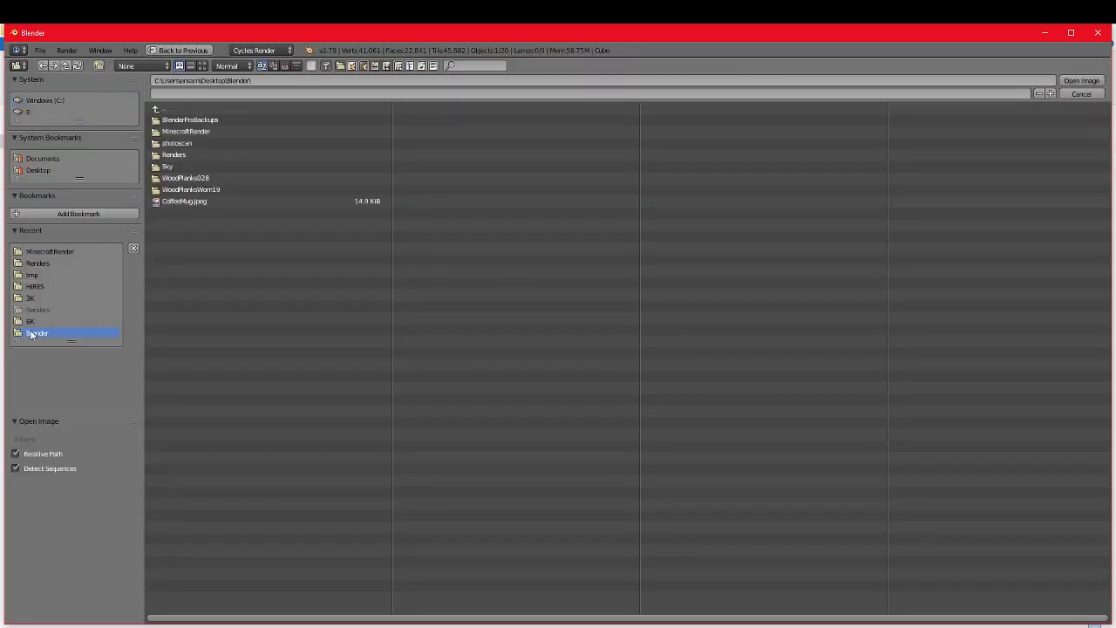
pyautogui.doubleClick(190, 189)
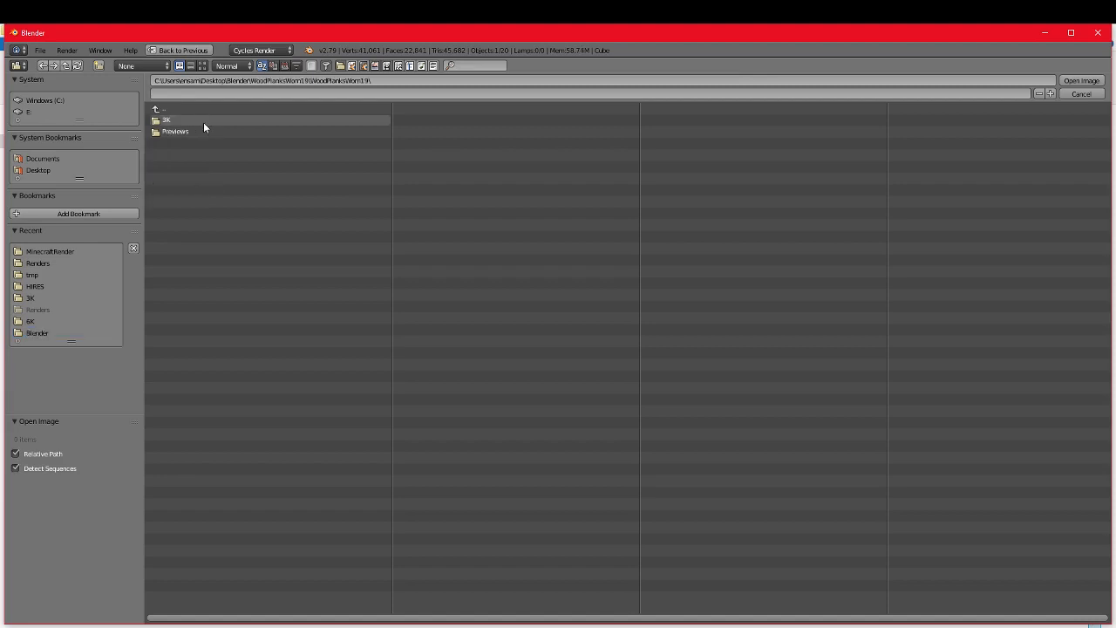
pyautogui.doubleClick(190, 130)
pyautogui.doubleClick(171, 119)
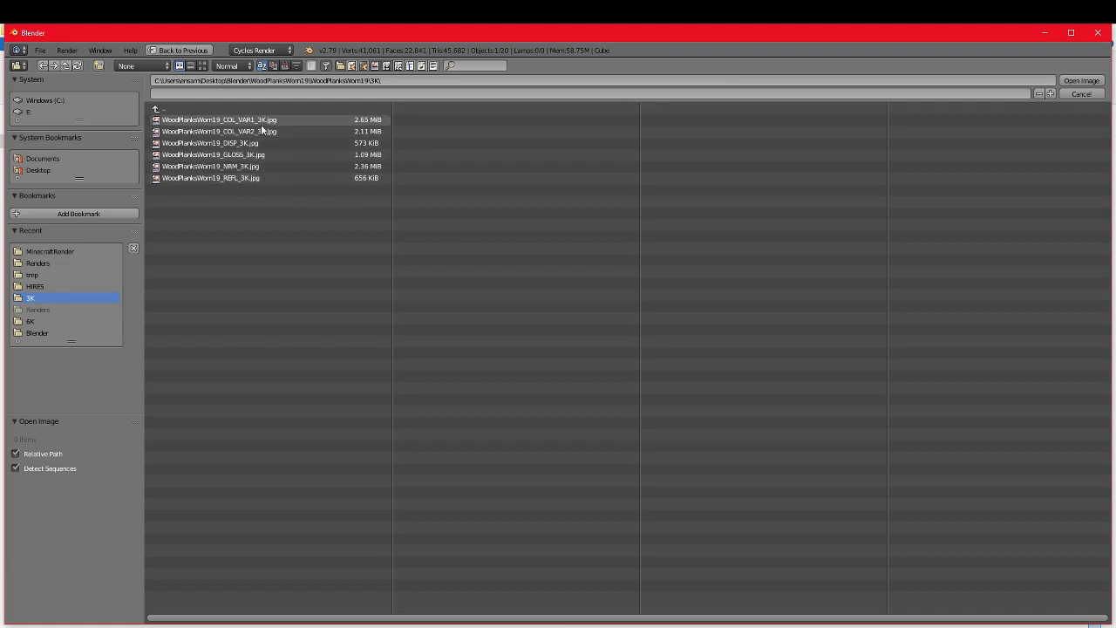
pyautogui.doubleClick(261, 158)
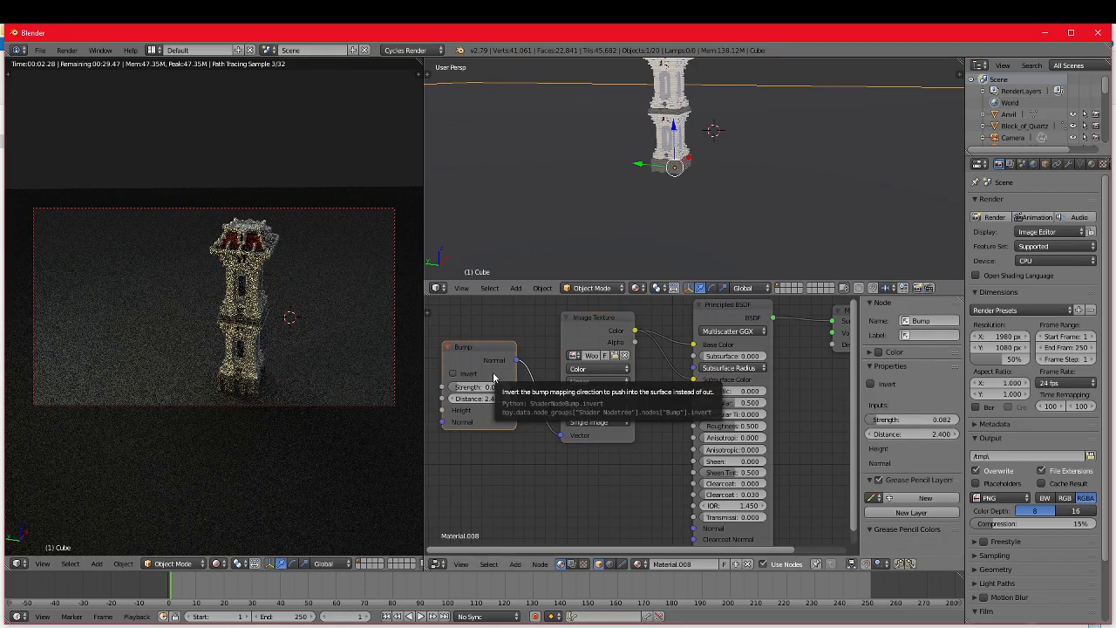
# Step: Delete the Bump node from the floor material and select the Image Texture node
pyautogui.press('x')
pyautogui.click(597, 337)
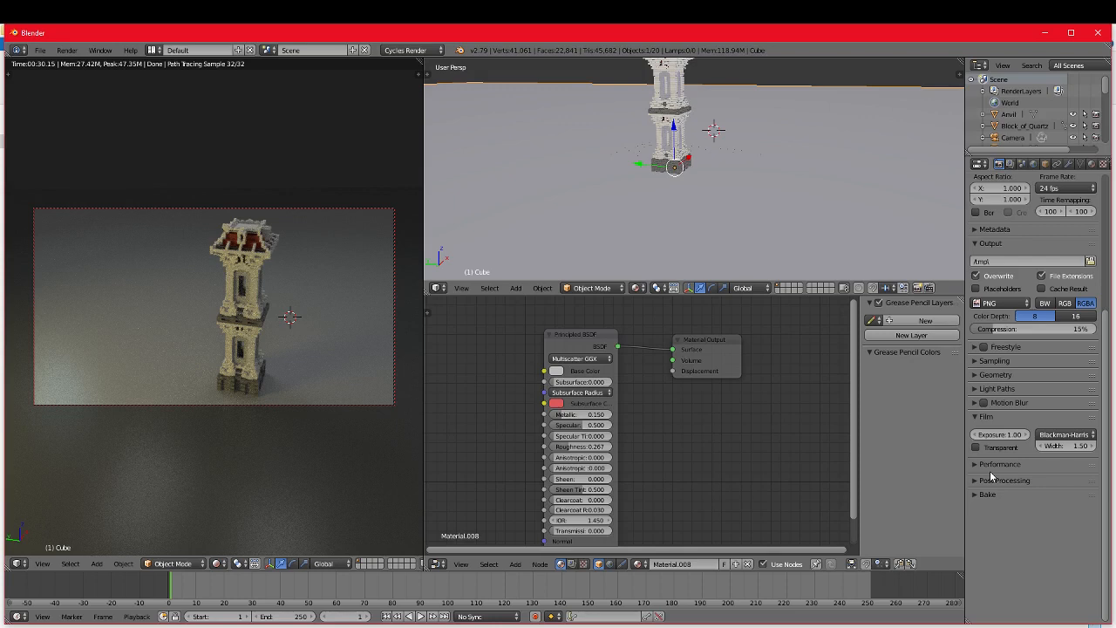
# Step: Look through the floor's object, modifier, data and material properties and the scene and render layer properties for the caustics options
pyautogui.click(1046, 165)
pyautogui.scroll(4, 1031, 504)
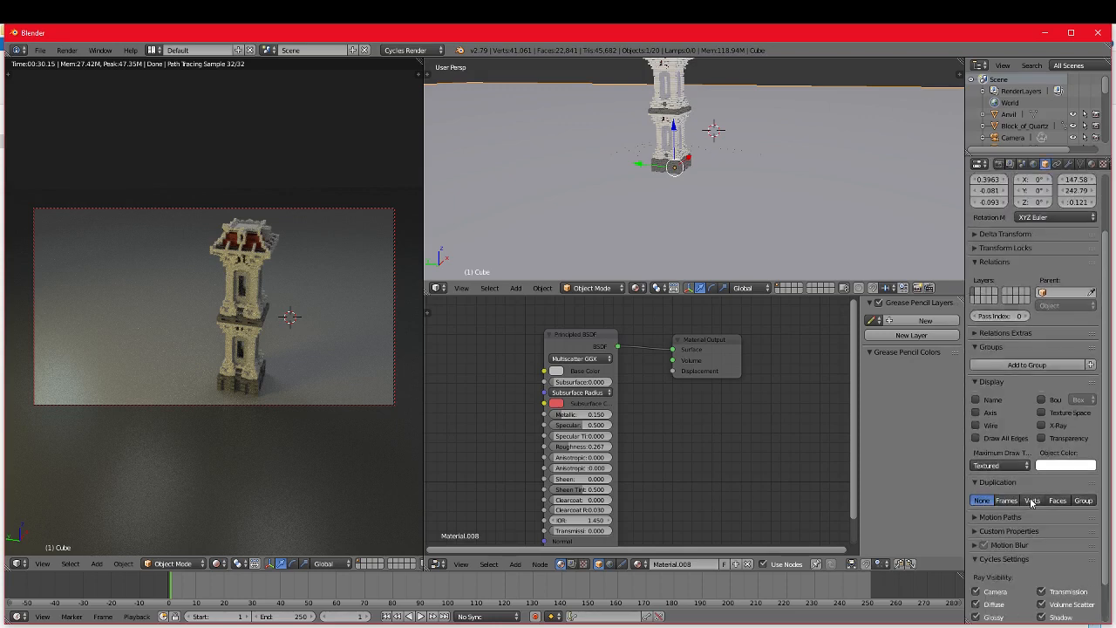
pyautogui.scroll(-3, 1032, 503)
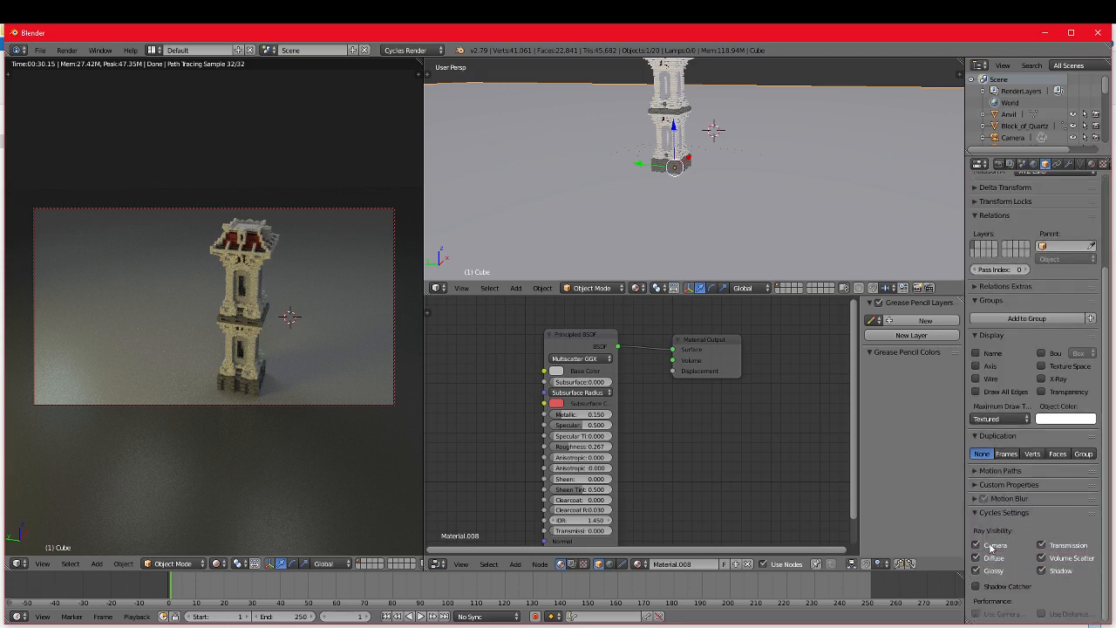
pyautogui.scroll(1, 1020, 598)
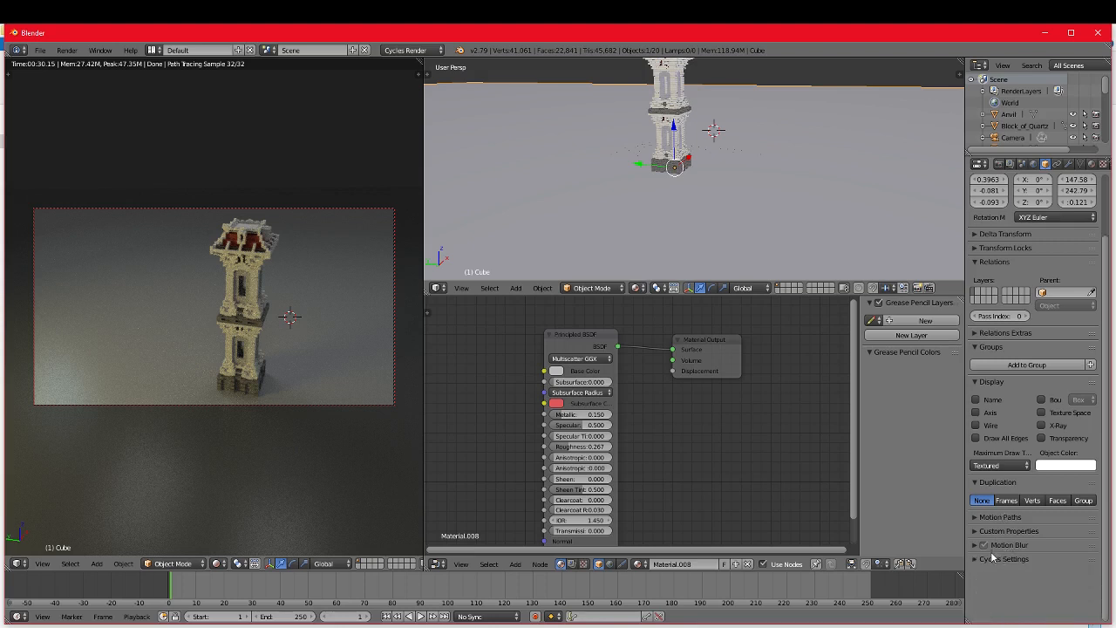
pyautogui.click(996, 559)
pyautogui.scroll(3, 996, 404)
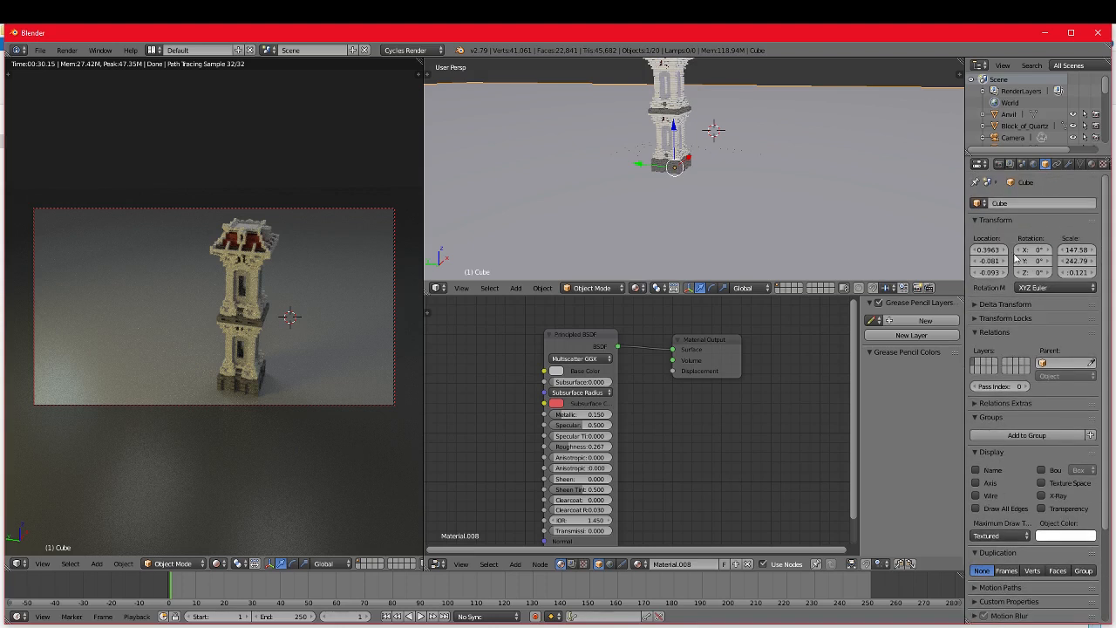
pyautogui.click(1057, 164)
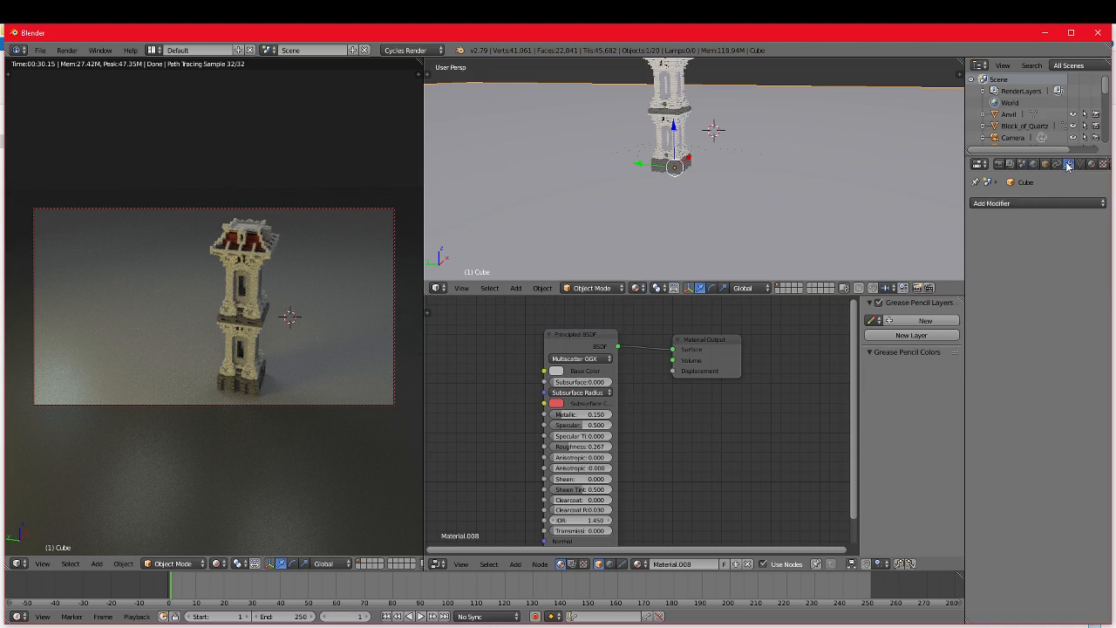
pyautogui.click(1068, 164)
pyautogui.click(1080, 164)
pyautogui.click(1092, 164)
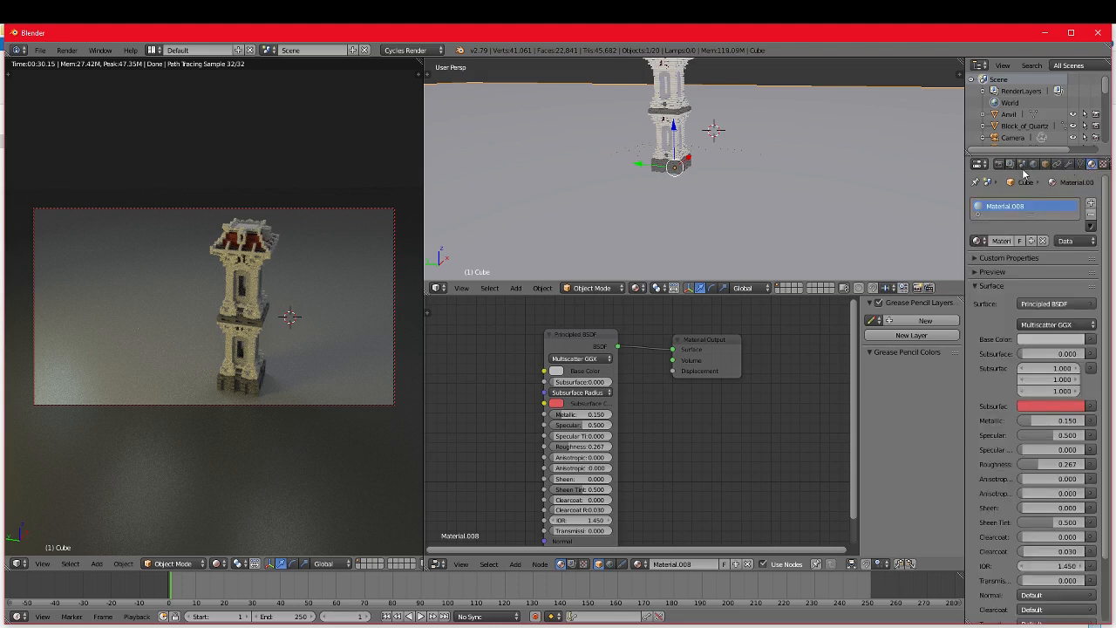
pyautogui.click(1023, 165)
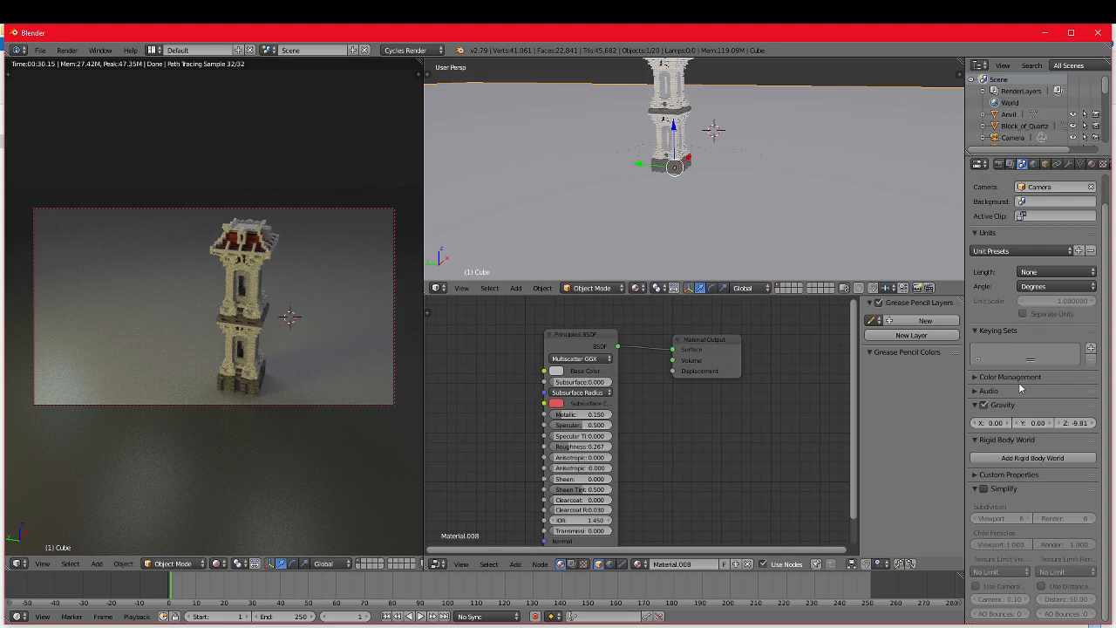
pyautogui.click(1011, 165)
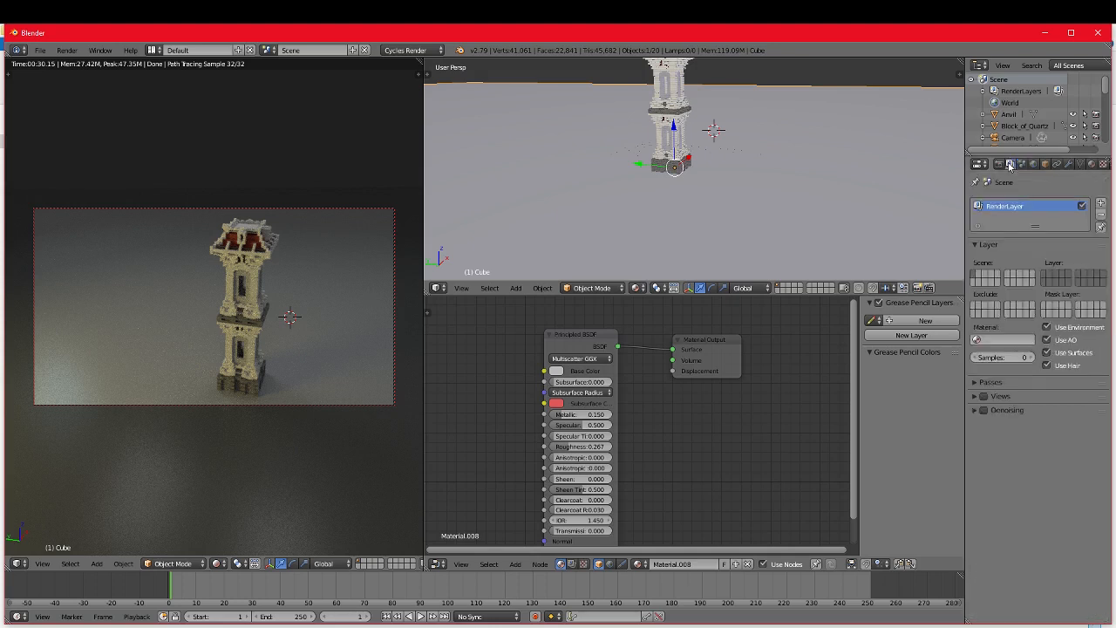
# Step: Turn off reflective and refractive caustics in the render's Light Paths settings
pyautogui.click(999, 164)
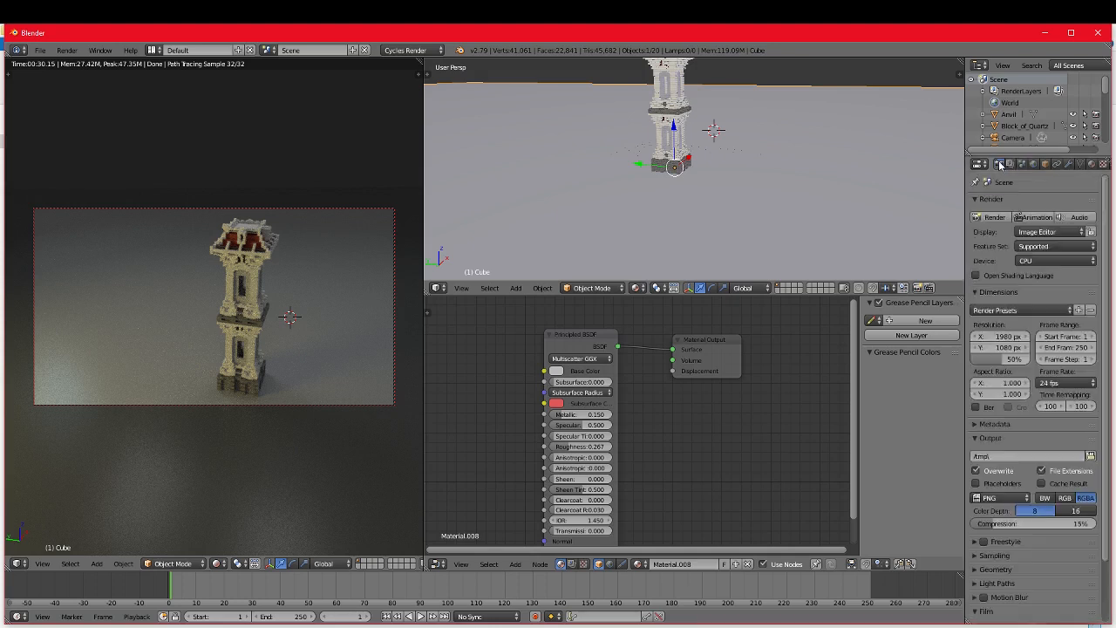
pyautogui.click(1004, 426)
pyautogui.click(1003, 427)
pyautogui.click(1004, 426)
pyautogui.click(1004, 426)
pyautogui.scroll(-3, 1000, 488)
pyautogui.click(997, 568)
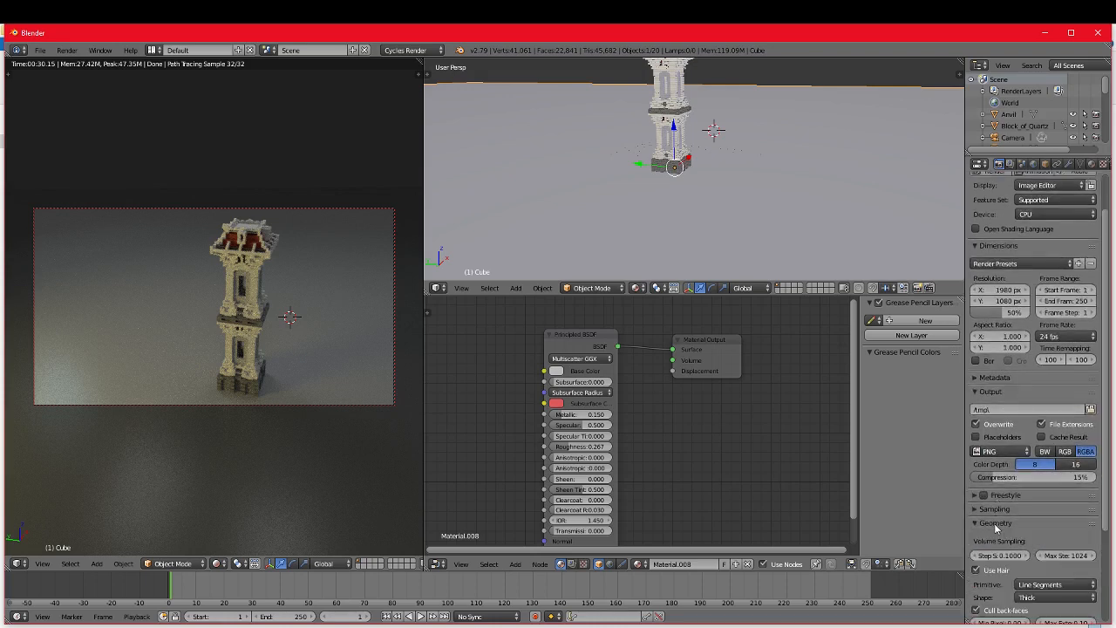
pyautogui.scroll(-2, 996, 528)
pyautogui.click(999, 453)
pyautogui.click(998, 469)
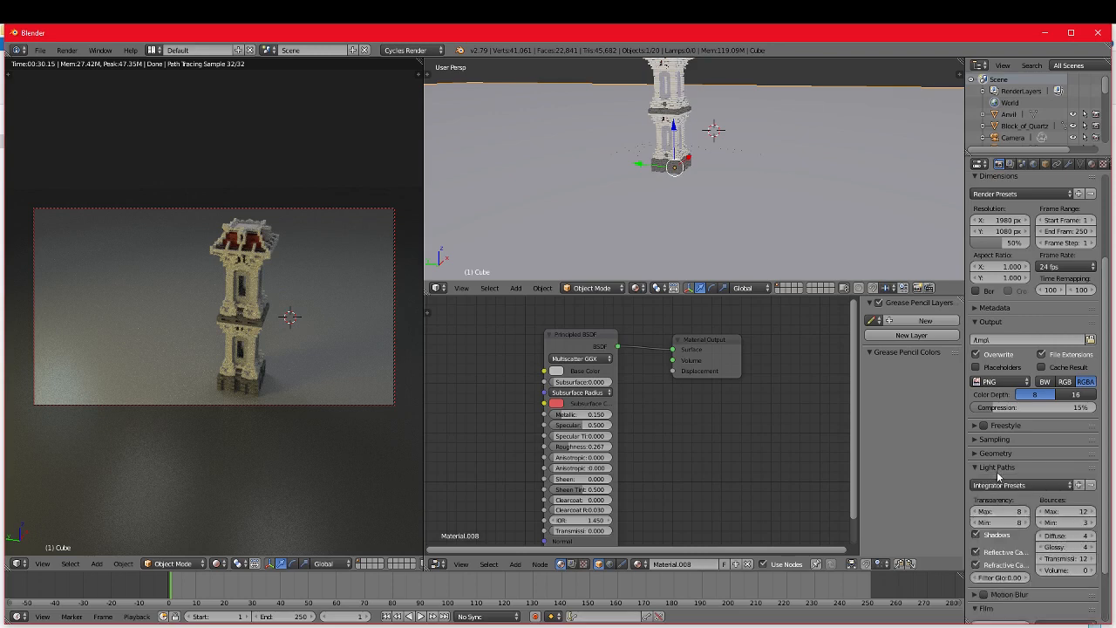
pyautogui.scroll(-1, 999, 476)
pyautogui.click(998, 444)
pyautogui.click(998, 445)
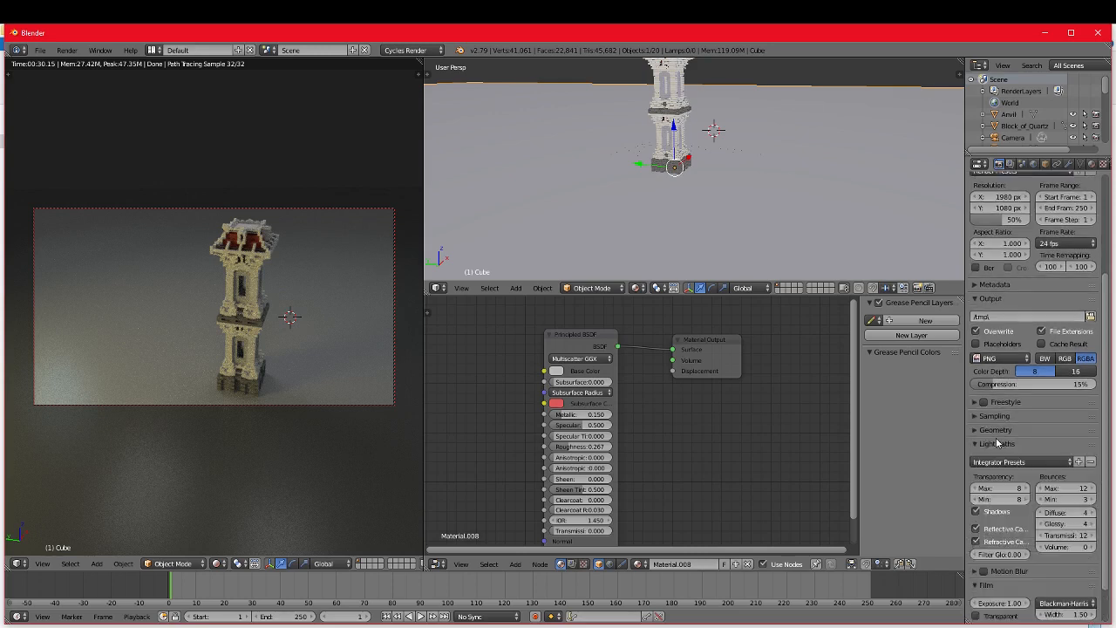
pyautogui.click(986, 530)
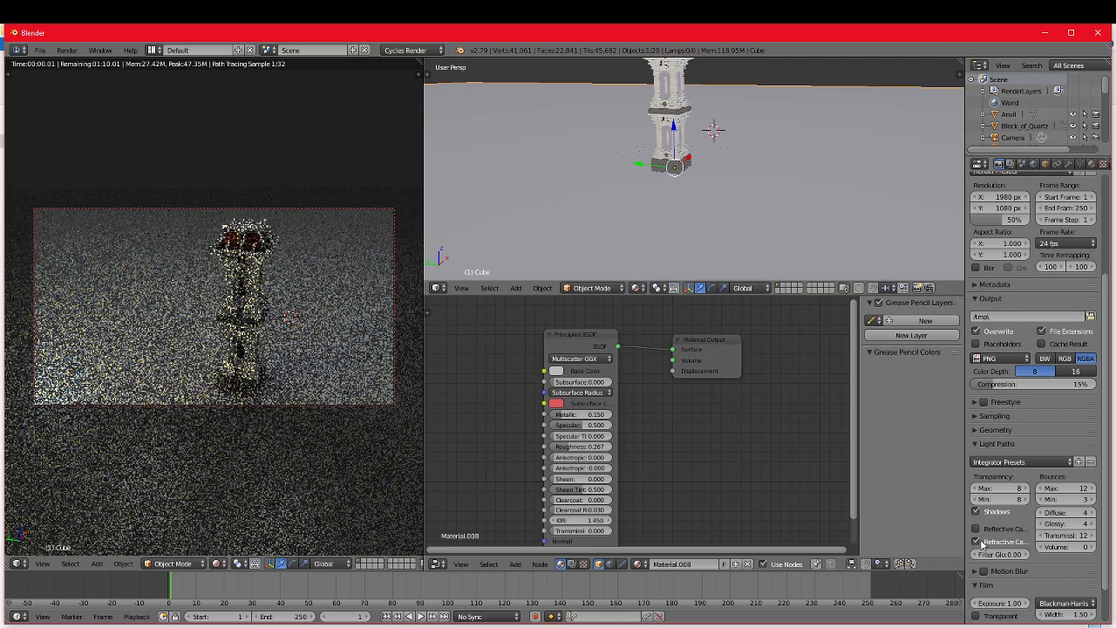
pyautogui.click(977, 541)
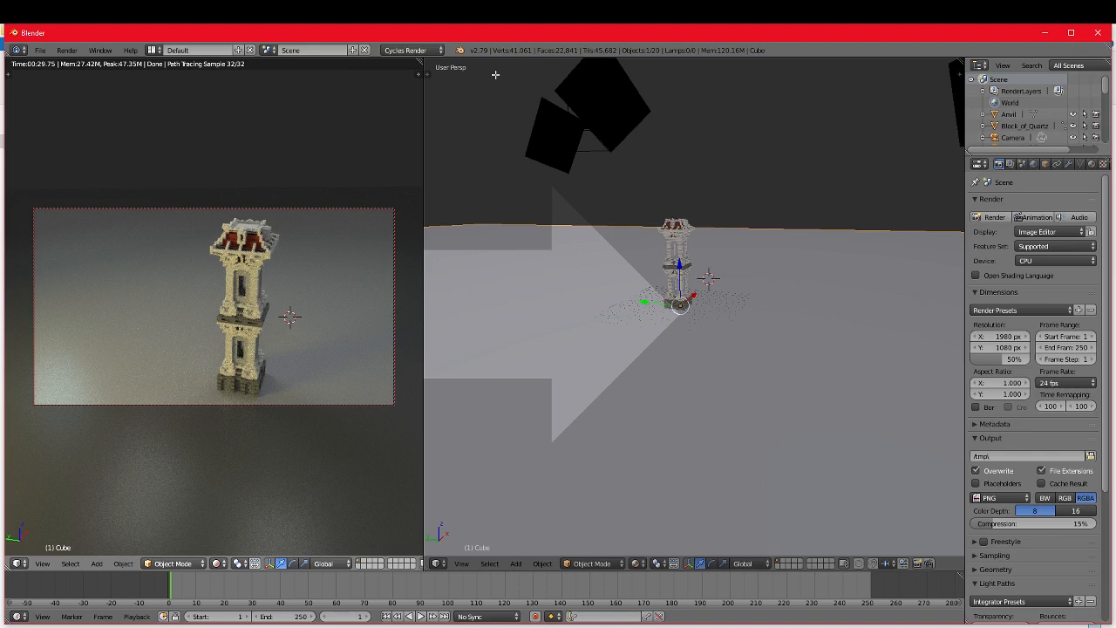
# Step: Render a test image from the camera, and set the light path bounces to a maximum of 2 and a minimum of 2
pyautogui.press('F12')
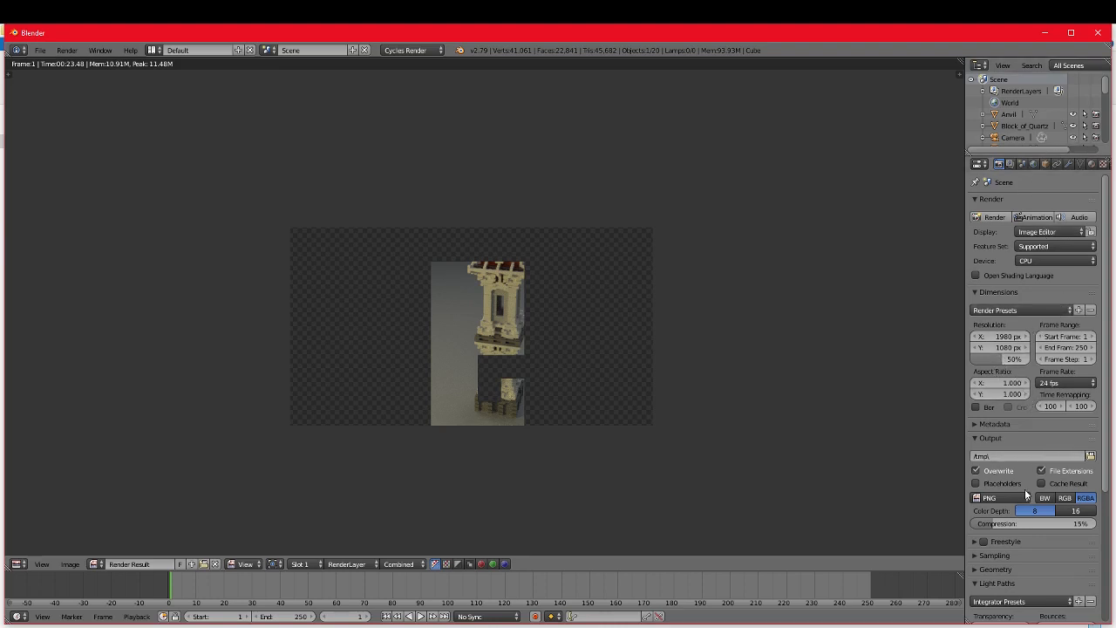
pyautogui.scroll(-5, 1024, 488)
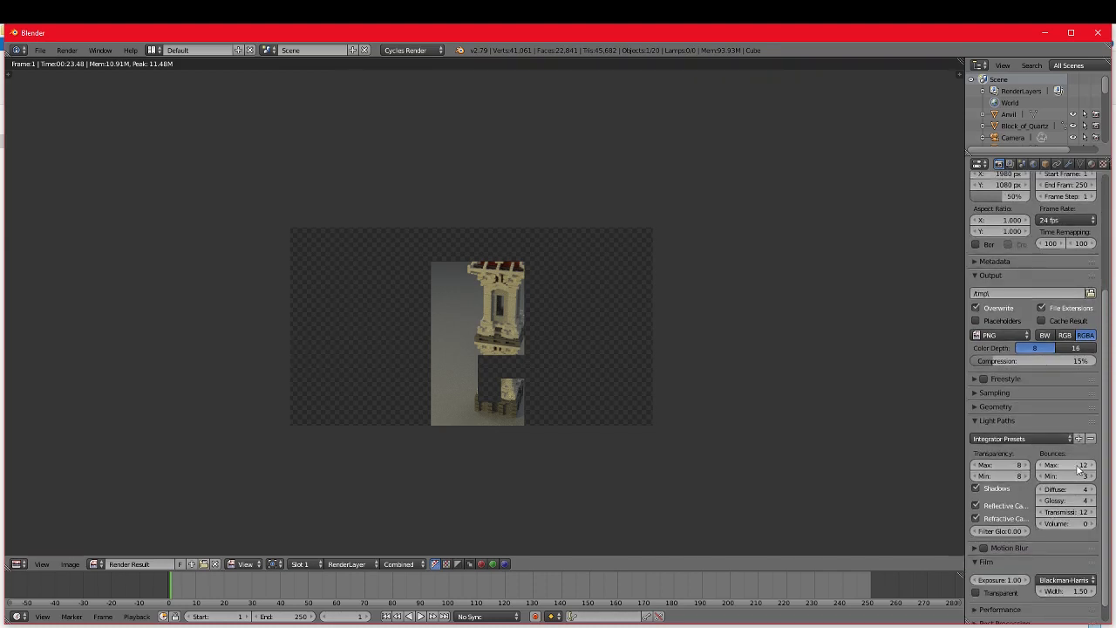
pyautogui.moveTo(1074, 466); pyautogui.dragTo(1033, 466)
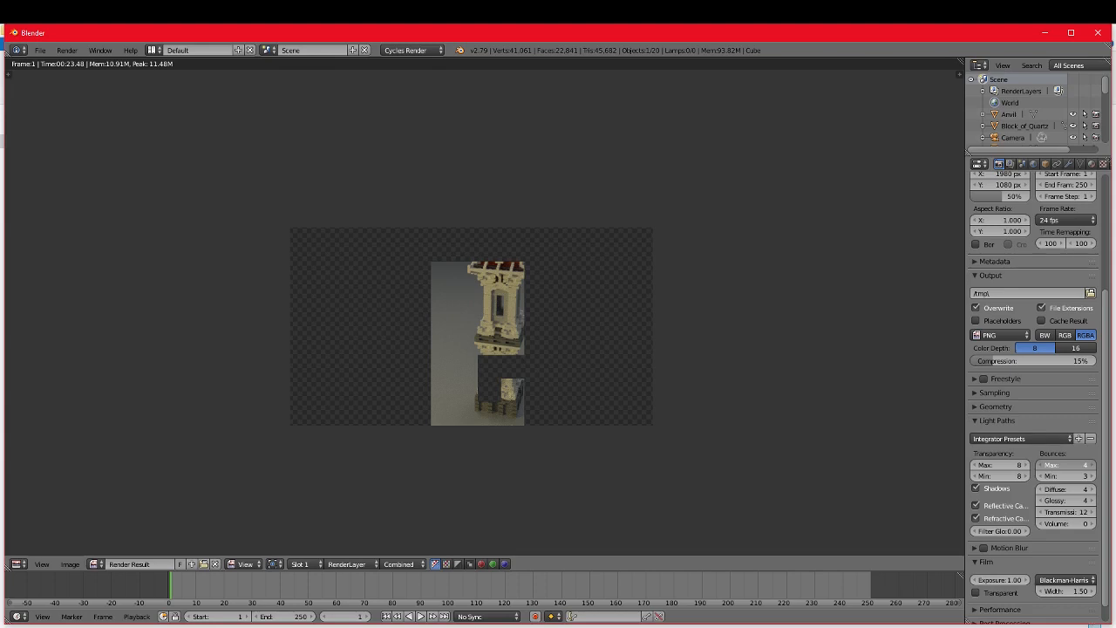
pyautogui.click(1074, 466)
pyautogui.write('2')
pyautogui.click(1076, 477)
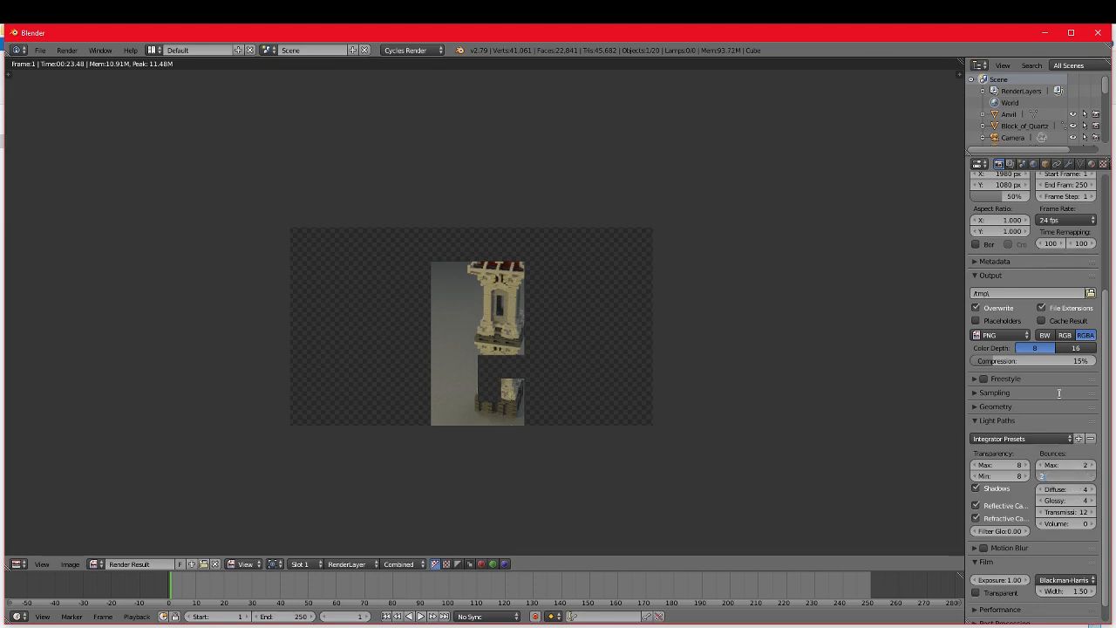
pyautogui.press('Return')
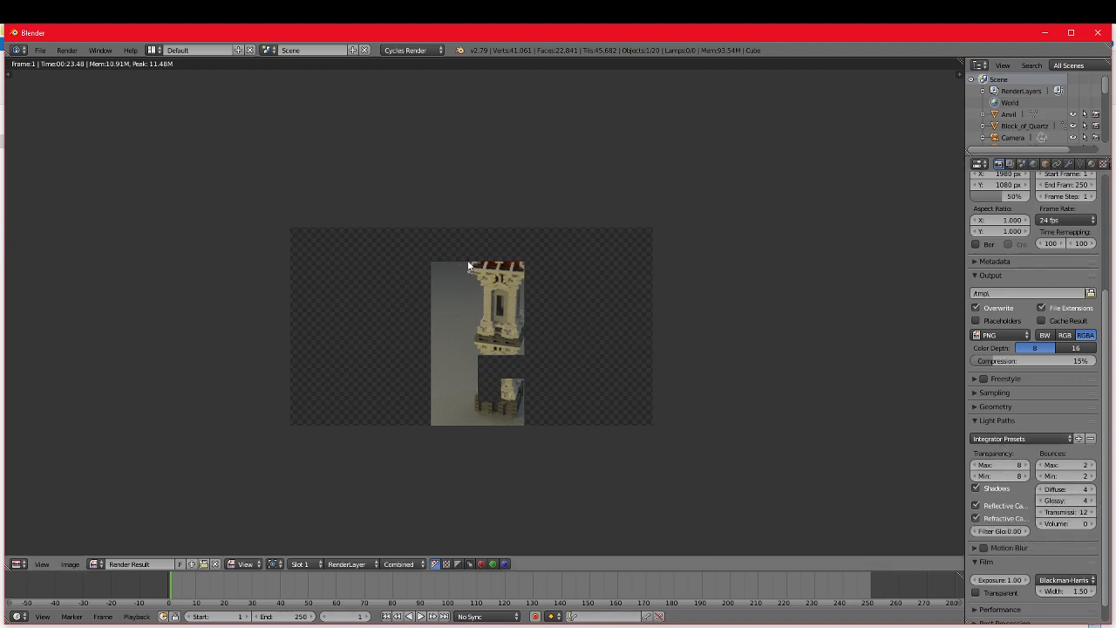
# Step: Render the still image with the reduced light bounces, inspect the first tiles up close, and cancel the render
pyautogui.click(67, 50)
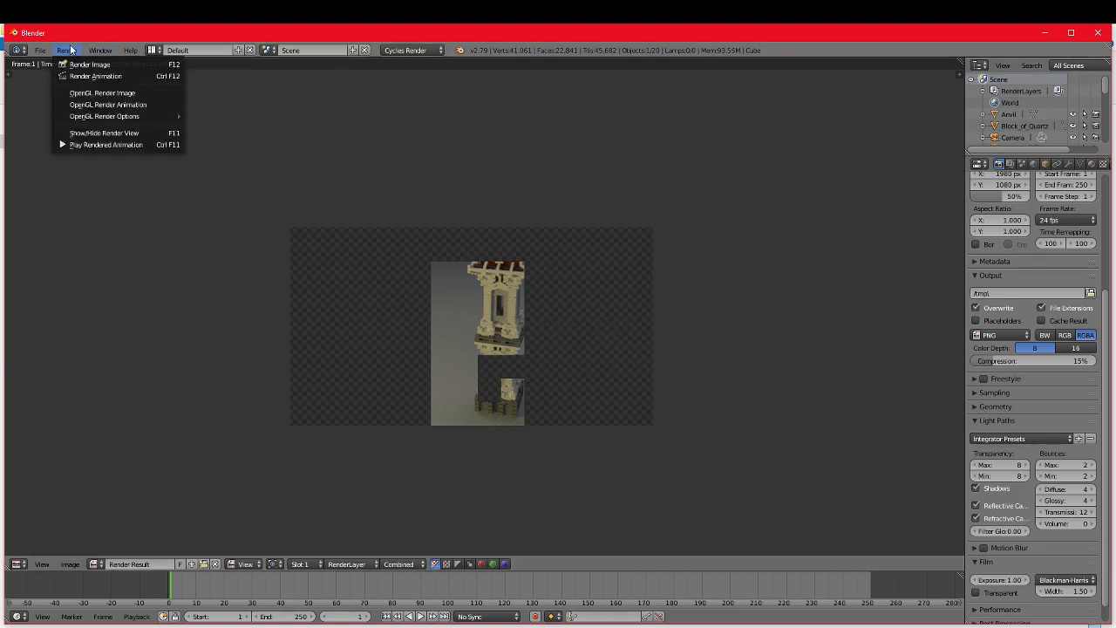
pyautogui.click(88, 63)
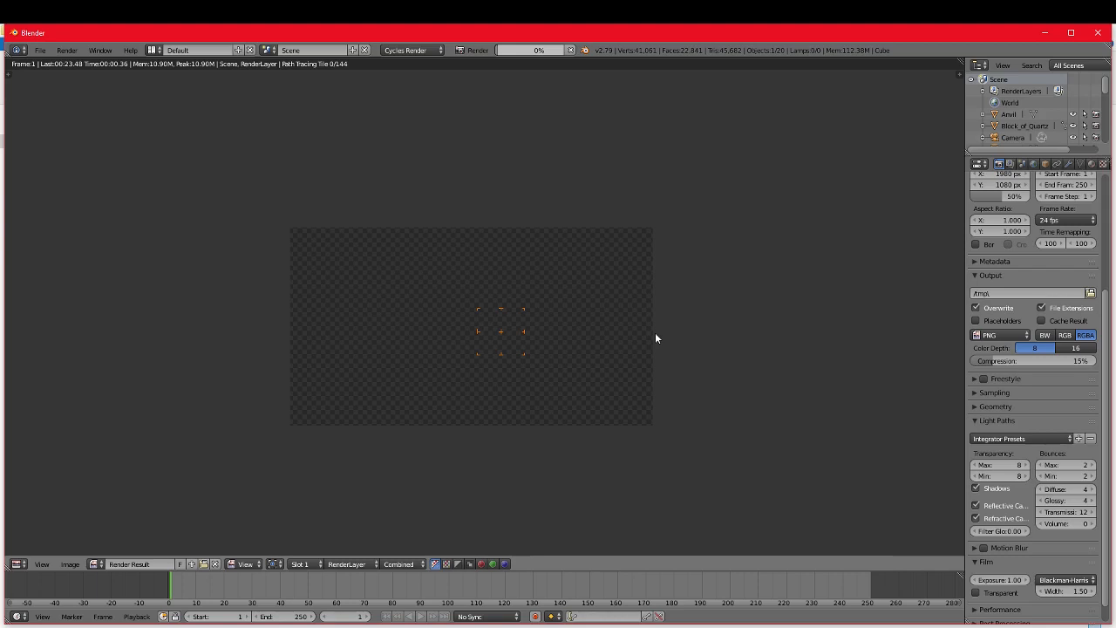
pyautogui.scroll(3, 655, 332)
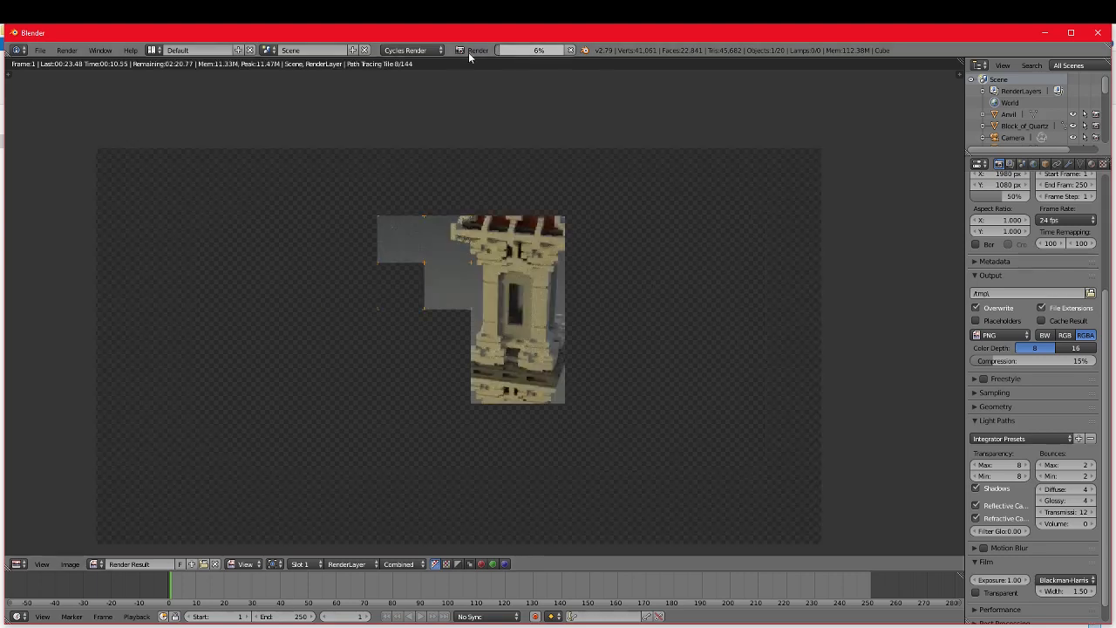
pyautogui.press('Escape')
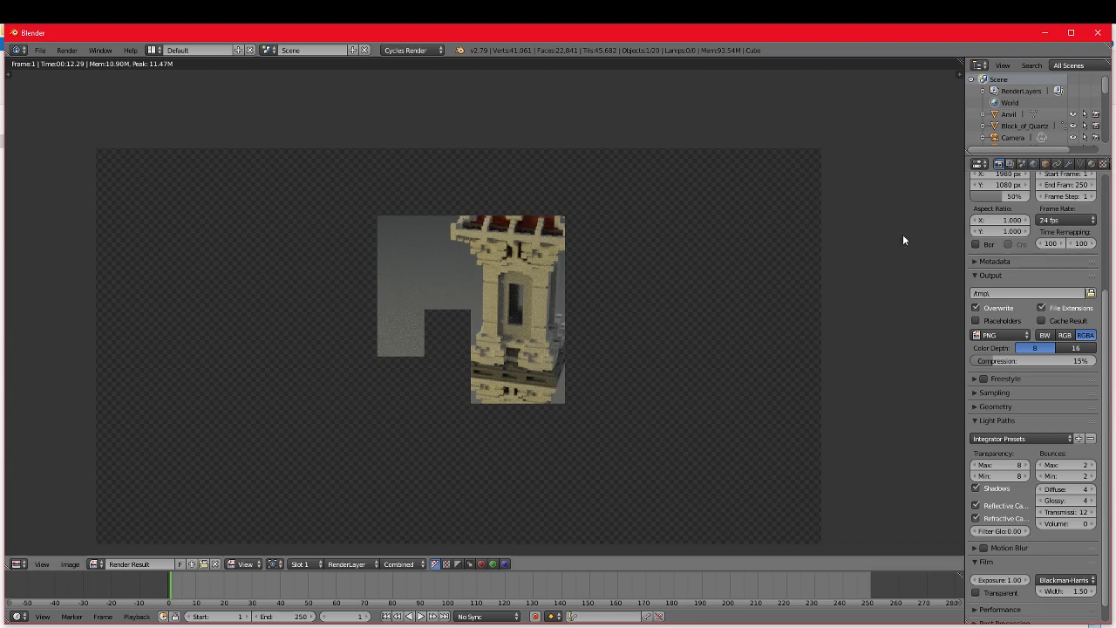
# Step: Set the render samples to 2500 and render the still image of the tower
pyautogui.click(1036, 393)
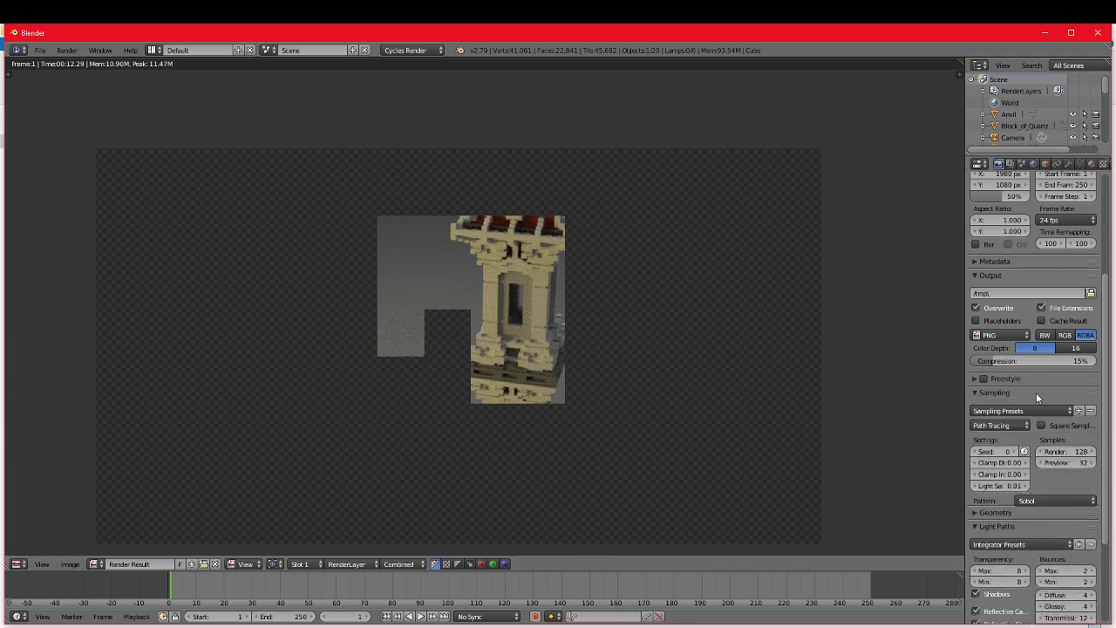
pyautogui.click(1071, 450)
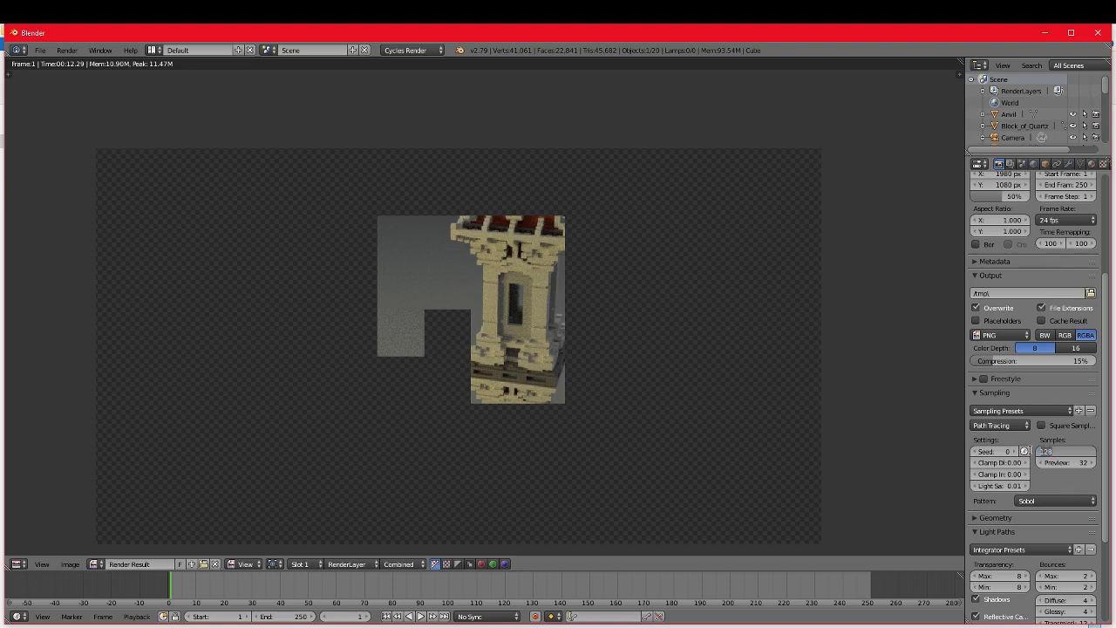
pyautogui.write('2500')
pyautogui.press('Return')
pyautogui.click(73, 51)
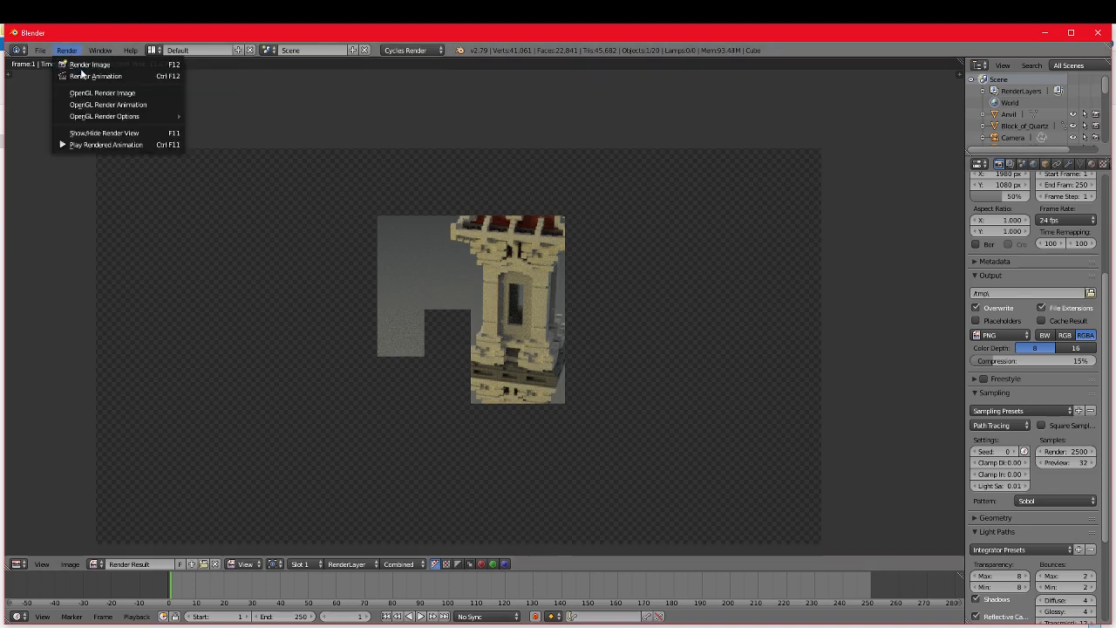
pyautogui.click(83, 66)
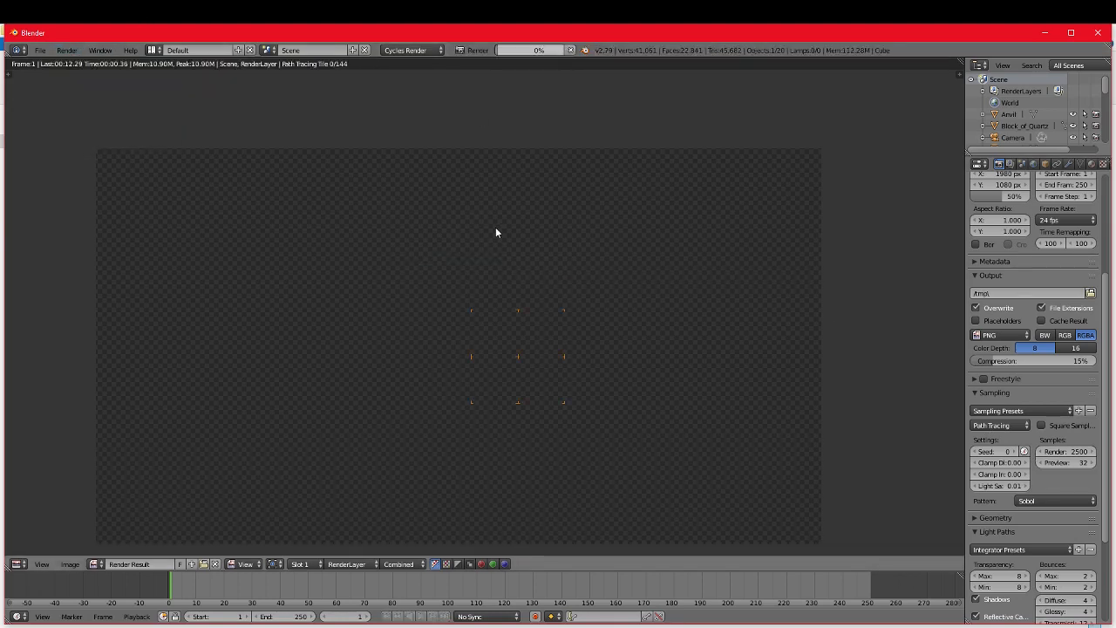
pyautogui.scroll(6, 606, 346)
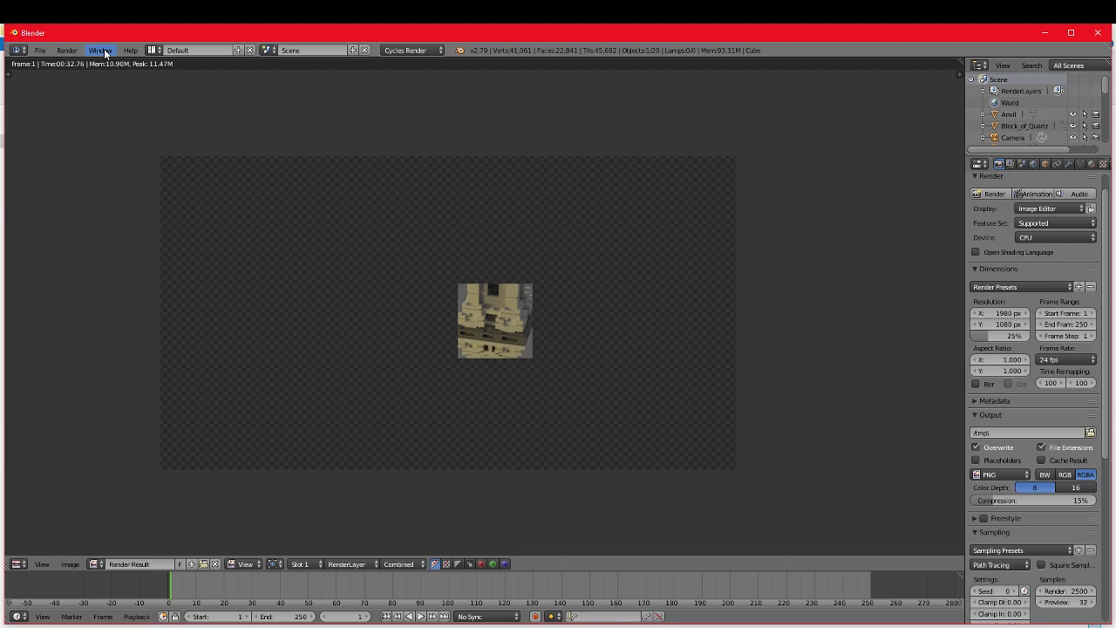
pyautogui.press('F12')
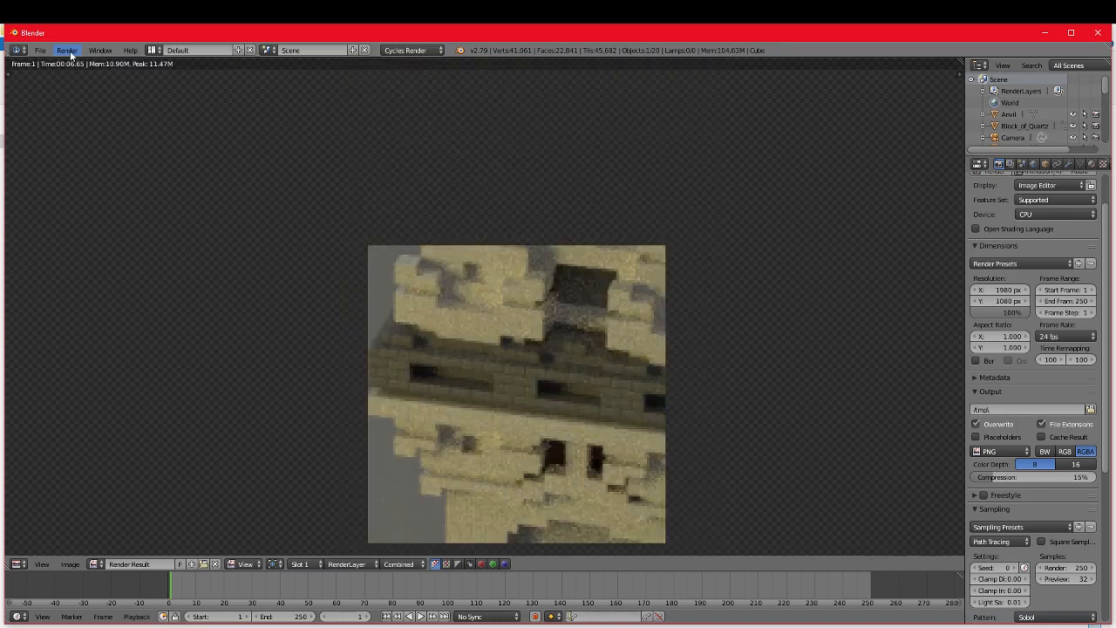
# Step: Render the still image of the tower at 100% resolution, and render it again with denoising enabled on the render layer
pyautogui.click(66, 50)
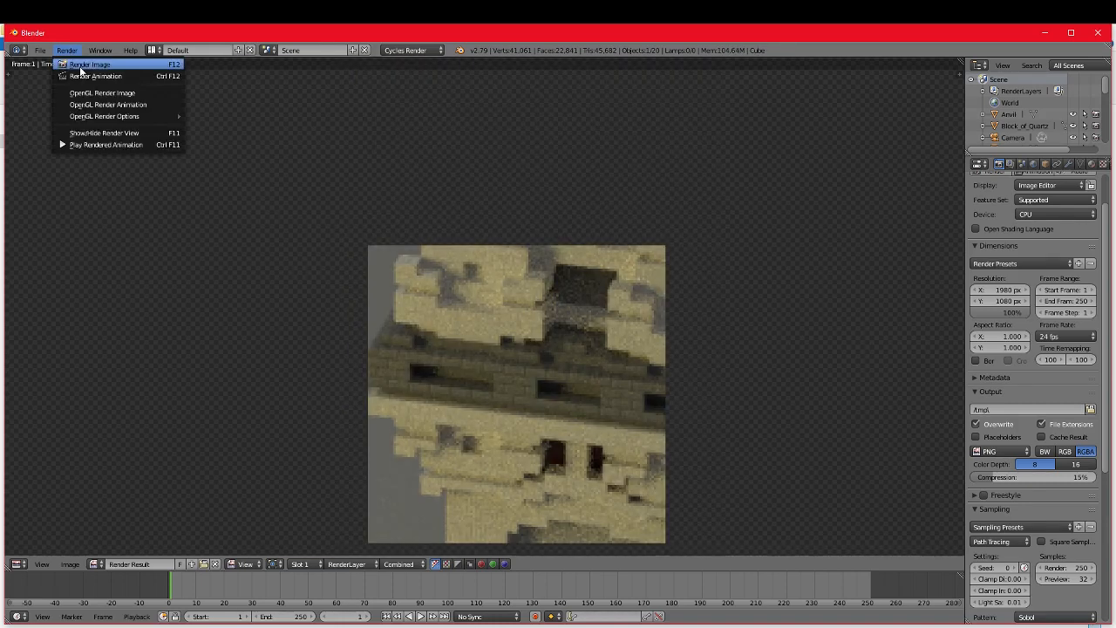
pyautogui.click(82, 66)
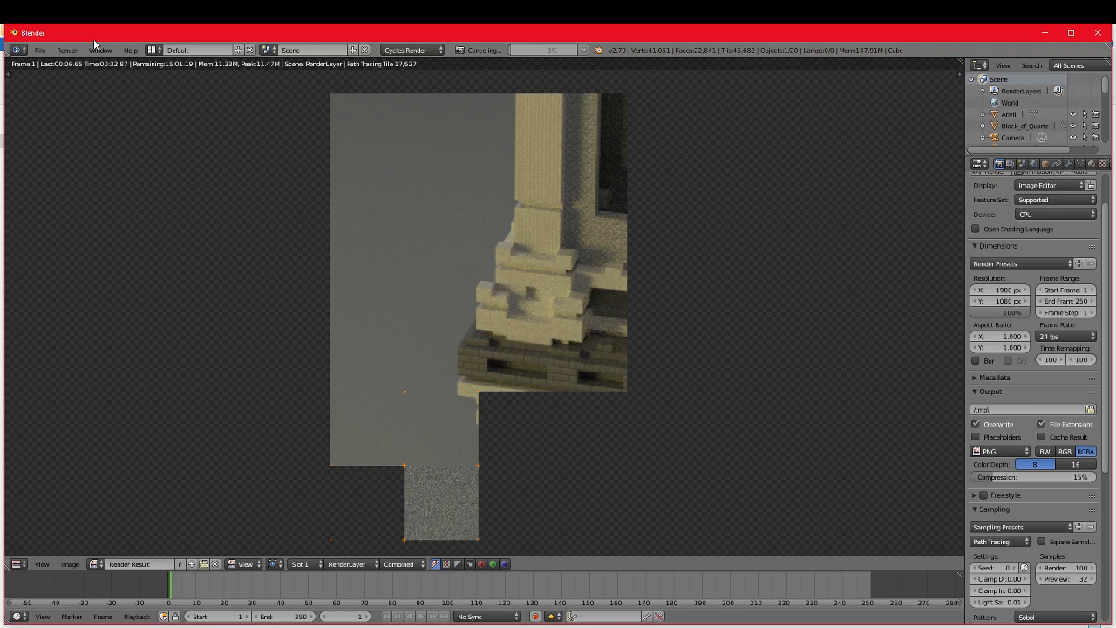
pyautogui.click(67, 49)
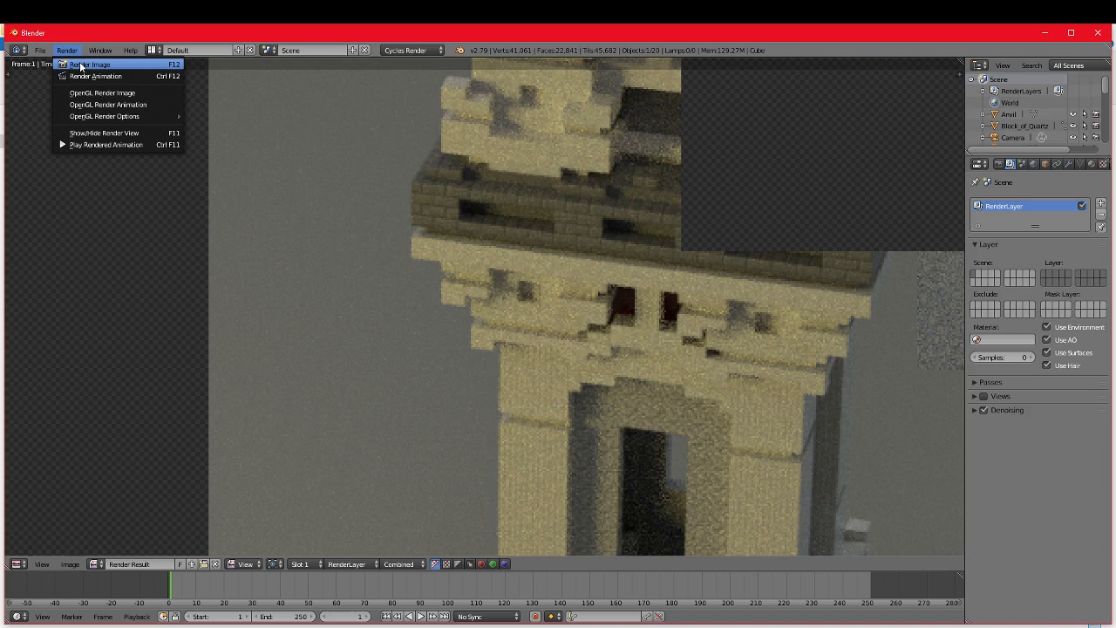
pyautogui.click(87, 65)
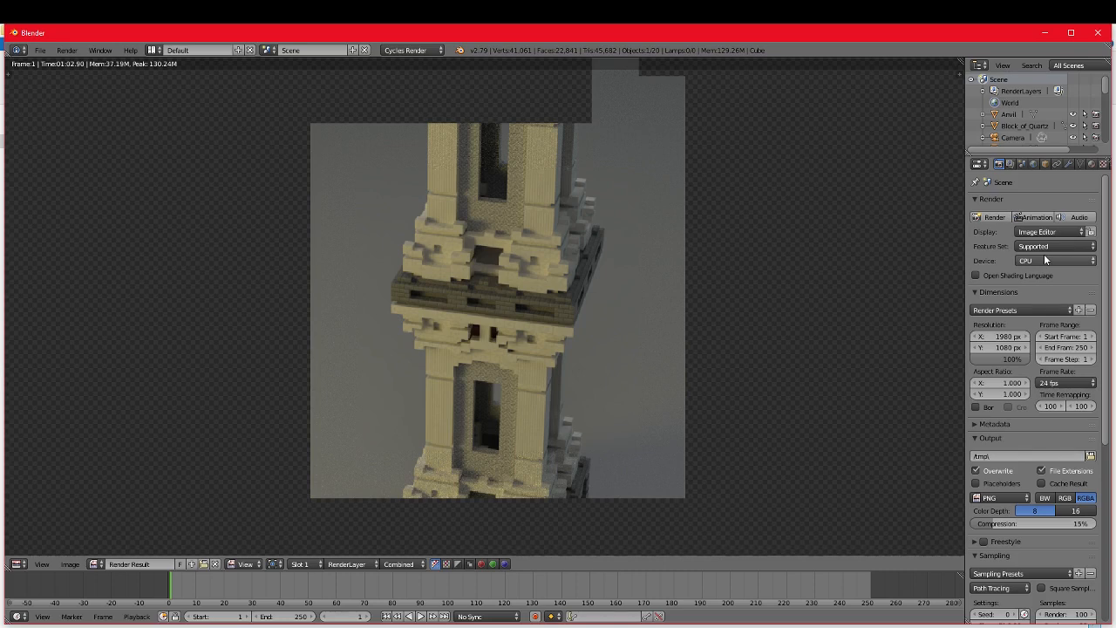
# Step: Check the render device, resolution and sampling settings, and render the still image again with 100 samples
pyautogui.click(1045, 260)
pyautogui.click(1043, 249)
pyautogui.scroll(-5, 1034, 441)
pyautogui.scroll(2, 570, 161)
pyautogui.scroll(-7, 570, 160)
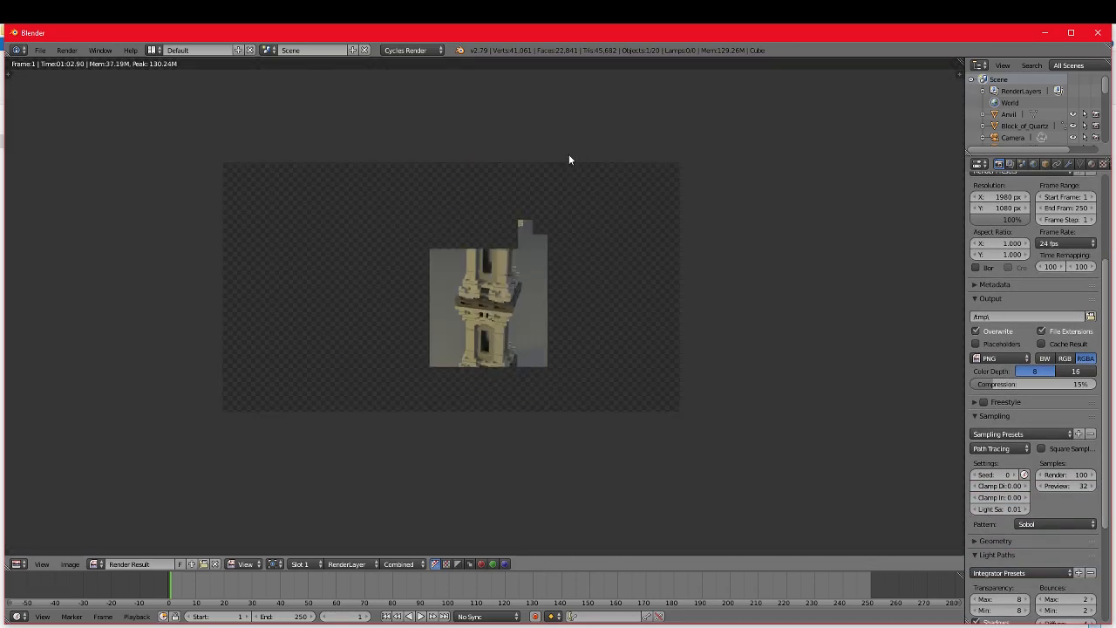
pyautogui.scroll(2, 515, 232)
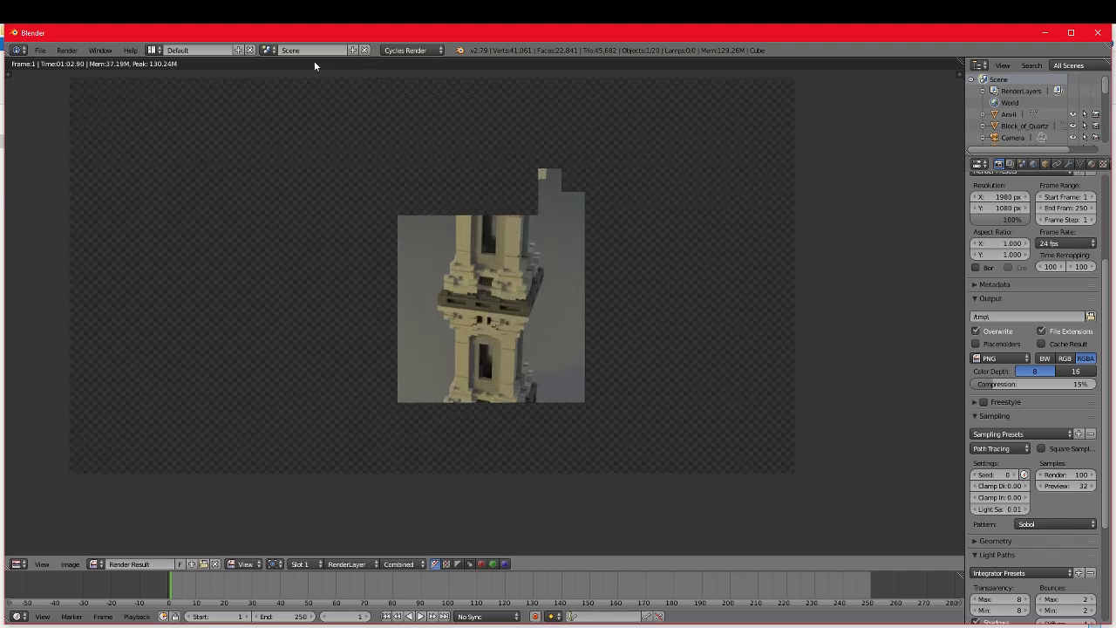
pyautogui.click(68, 49)
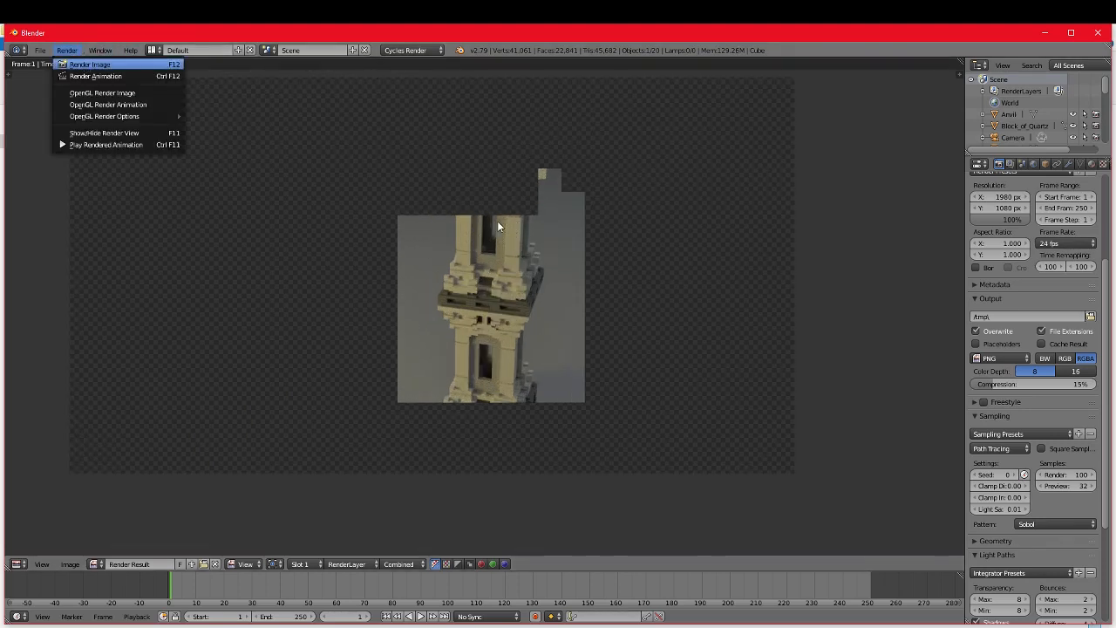
pyautogui.press('F12')
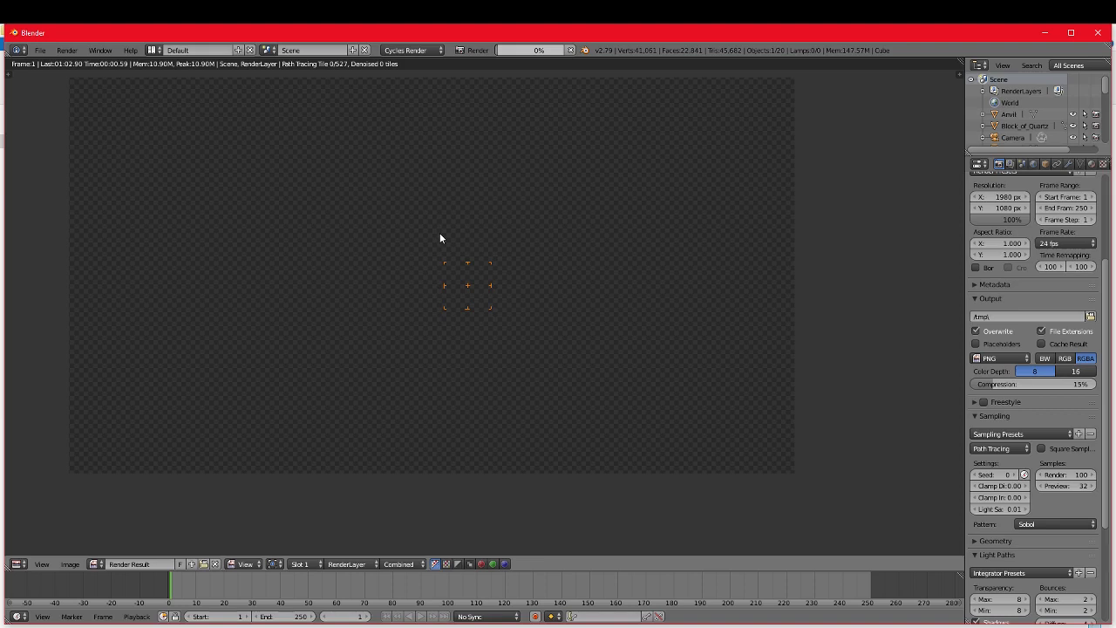
# Step: Set the render tile size to 16 by 16 in the performance settings
pyautogui.scroll(-5, 1028, 539)
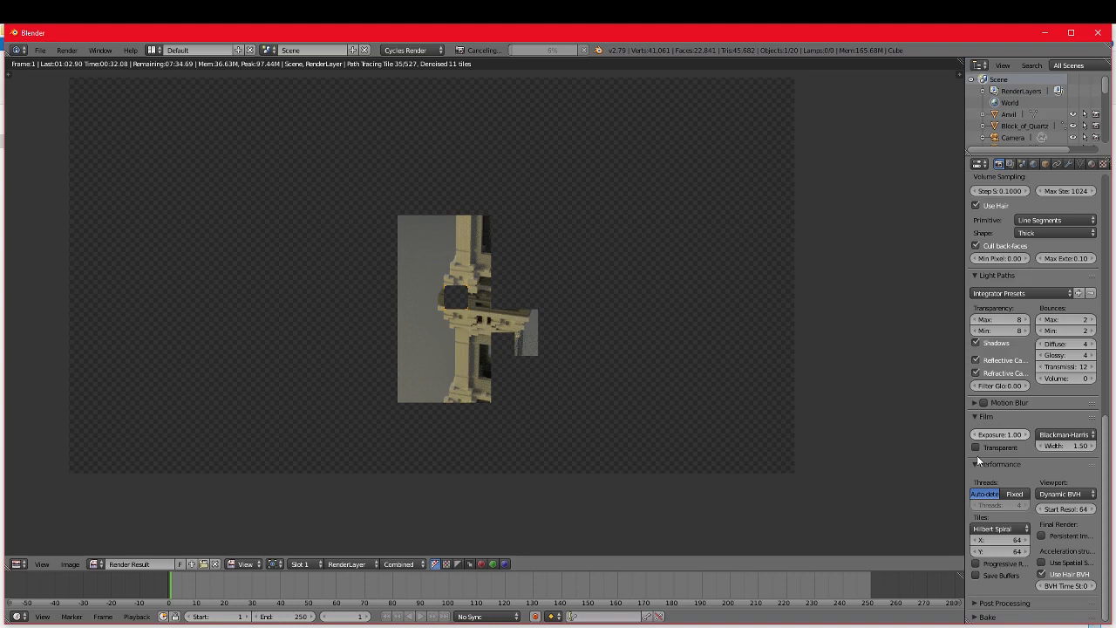
pyautogui.click(999, 540)
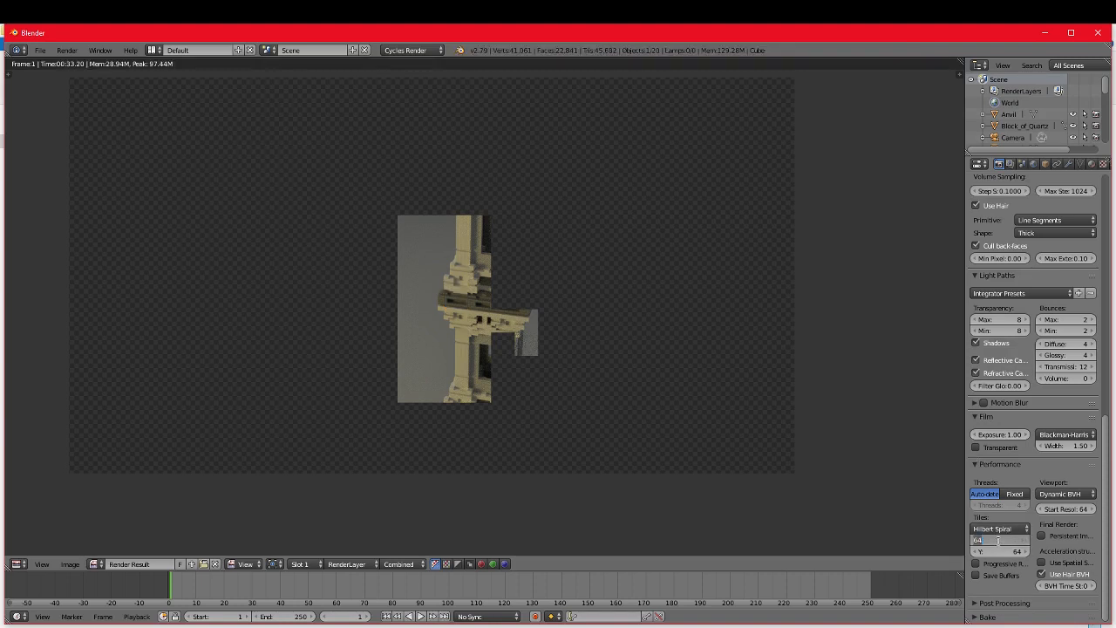
pyautogui.write('16')
pyautogui.press('Tab')
pyautogui.write('1')
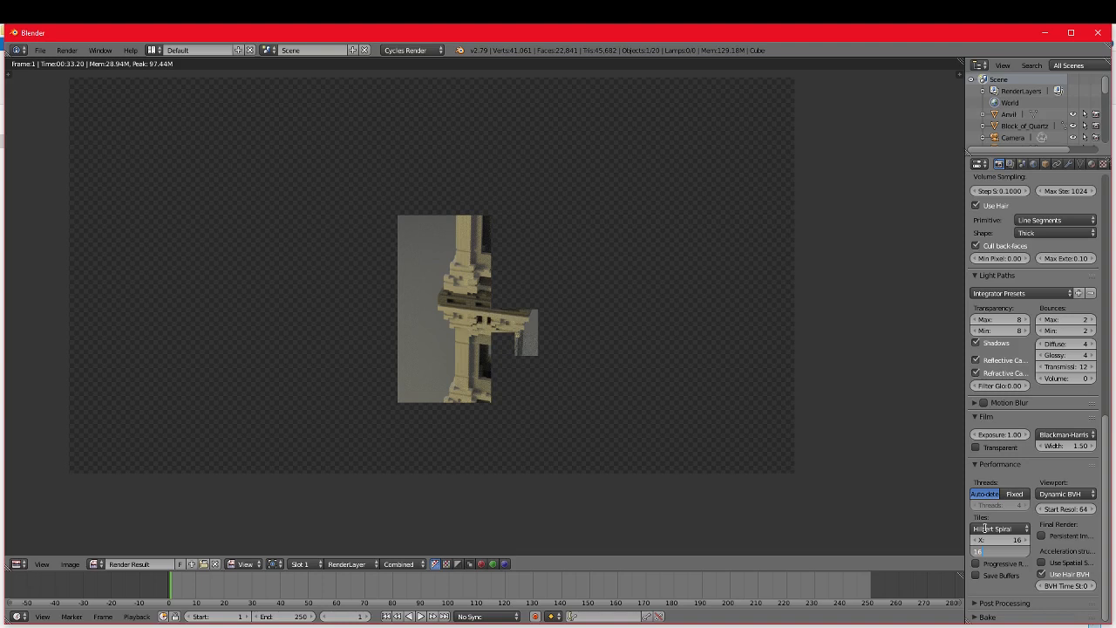
# Step: Render the still image with the smaller tiles, cancel that render, and start the still image render again
pyautogui.click(66, 49)
pyautogui.click(87, 65)
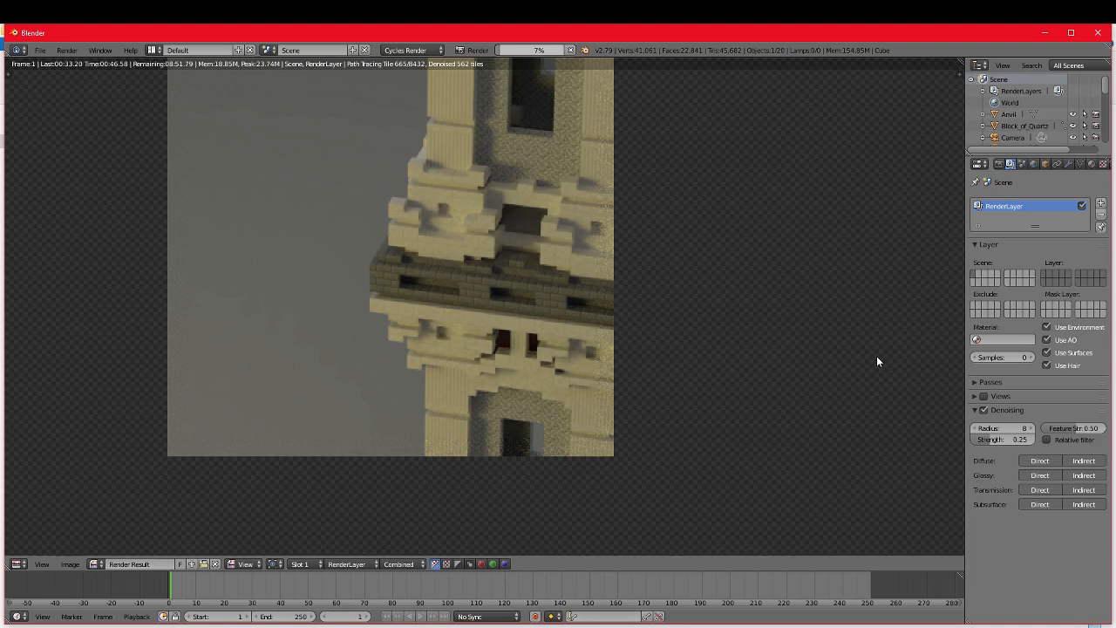
pyautogui.press('Escape')
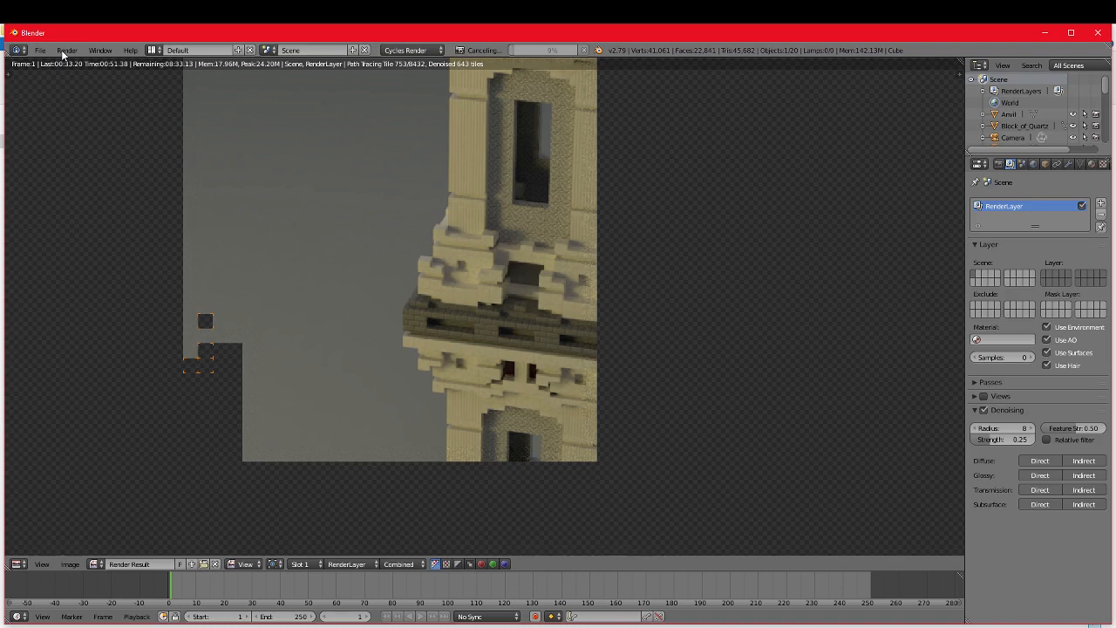
pyautogui.click(63, 50)
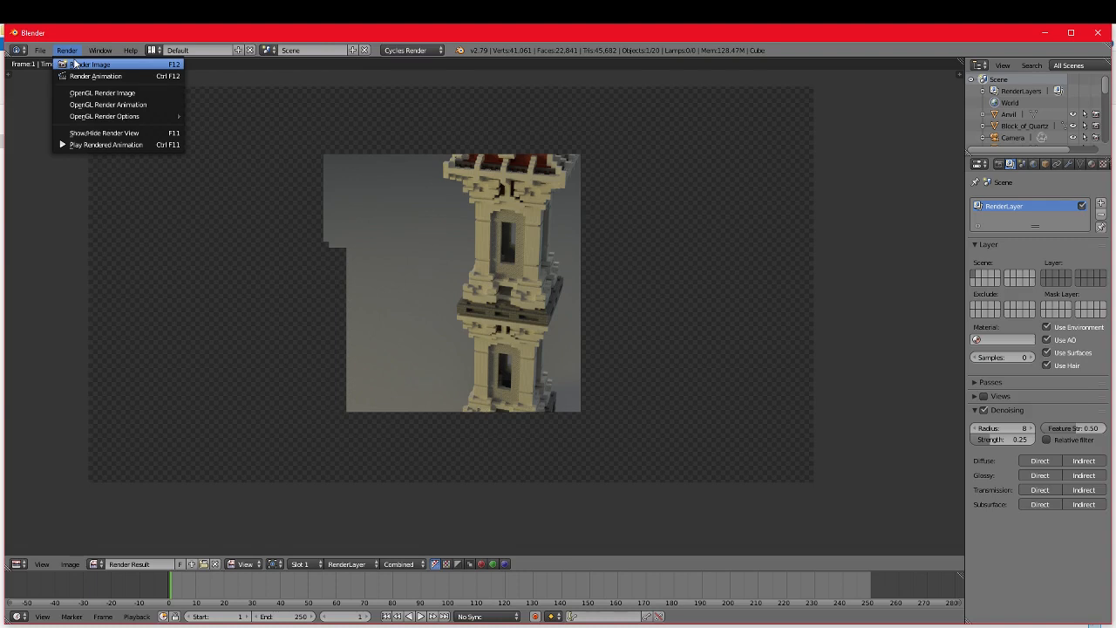
pyautogui.click(75, 63)
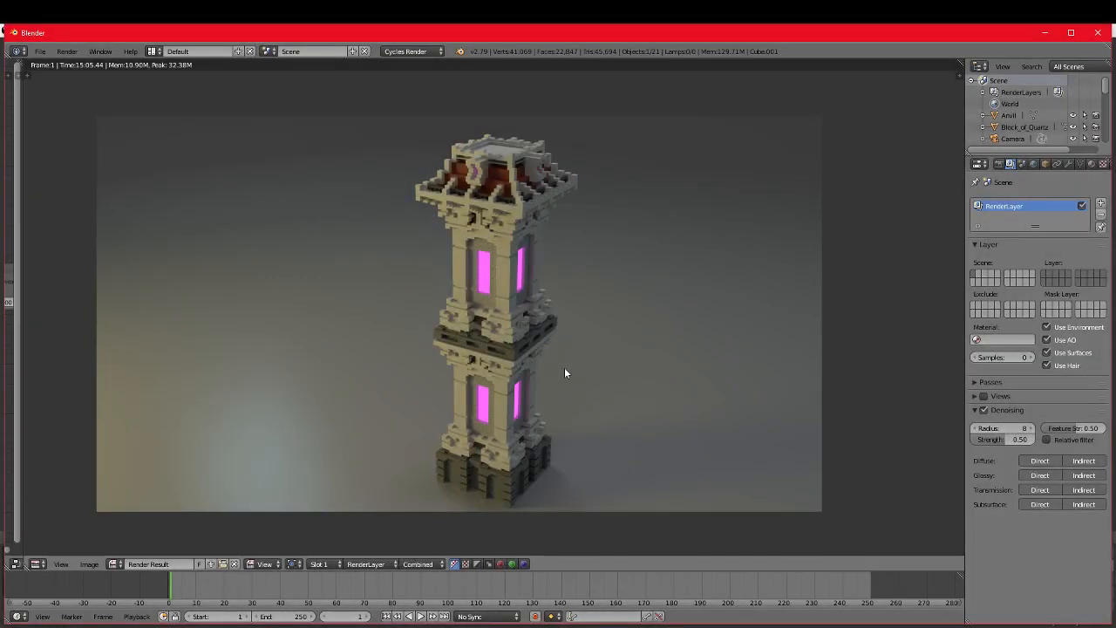
# Step: Examine the finished tower render with the glowing magenta windows, both as a whole and up close
pyautogui.scroll(-1, 571, 376)
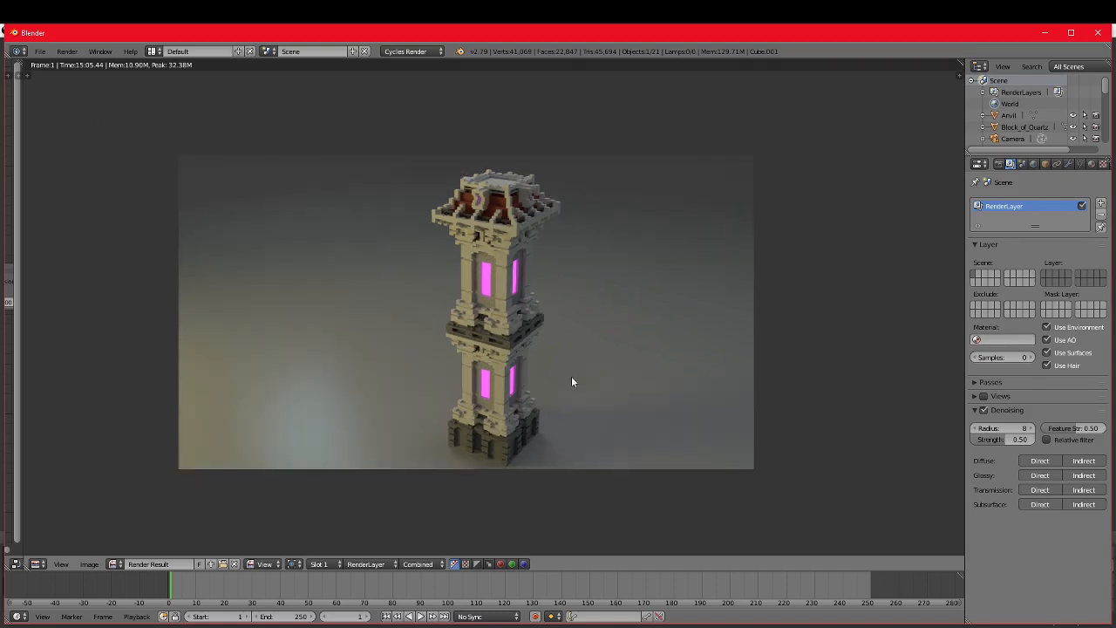
pyautogui.scroll(1, 571, 376)
pyautogui.moveTo(571, 375); pyautogui.dragTo(583, 400, button='middle')
pyautogui.scroll(2, 590, 407)
pyautogui.scroll(-2, 589, 407)
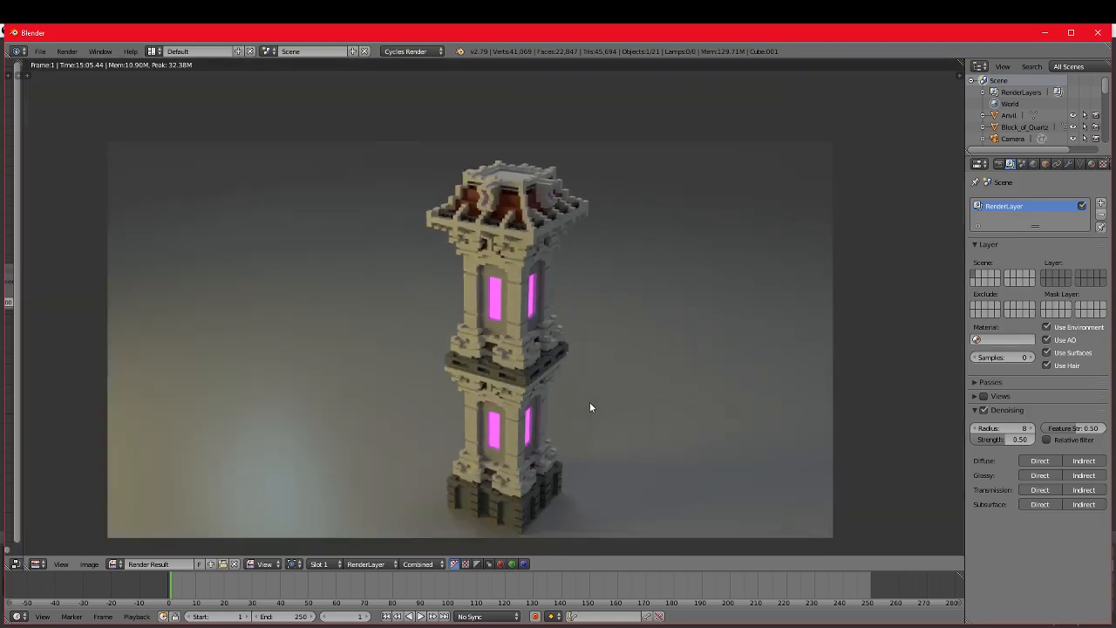
pyautogui.scroll(6, 590, 407)
pyautogui.scroll(-2, 590, 408)
pyautogui.scroll(2, 590, 407)
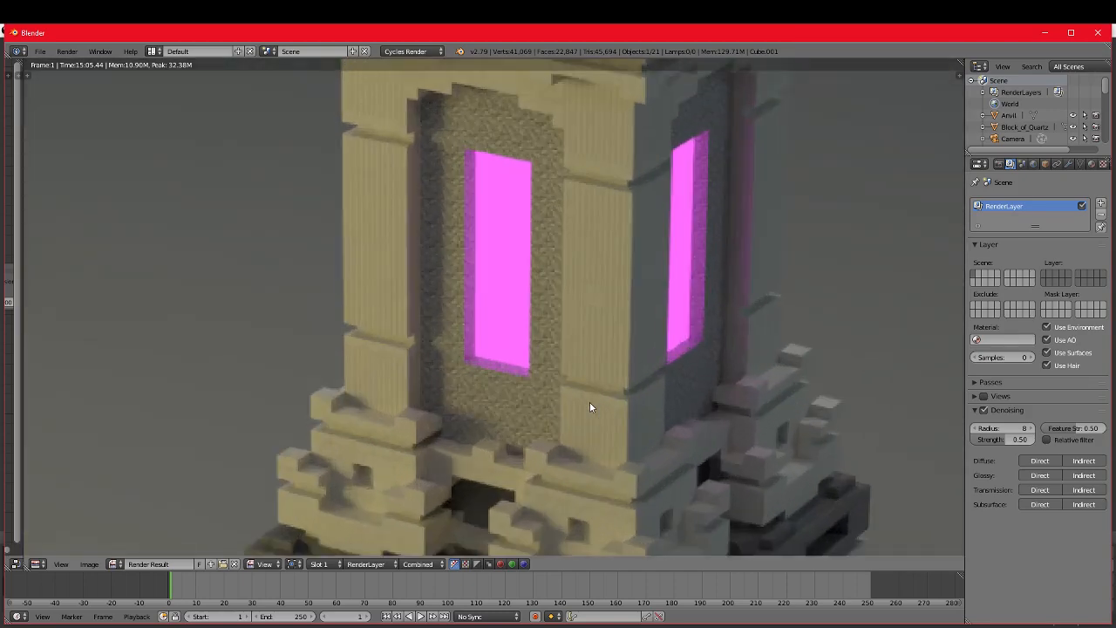
pyautogui.scroll(-5, 590, 408)
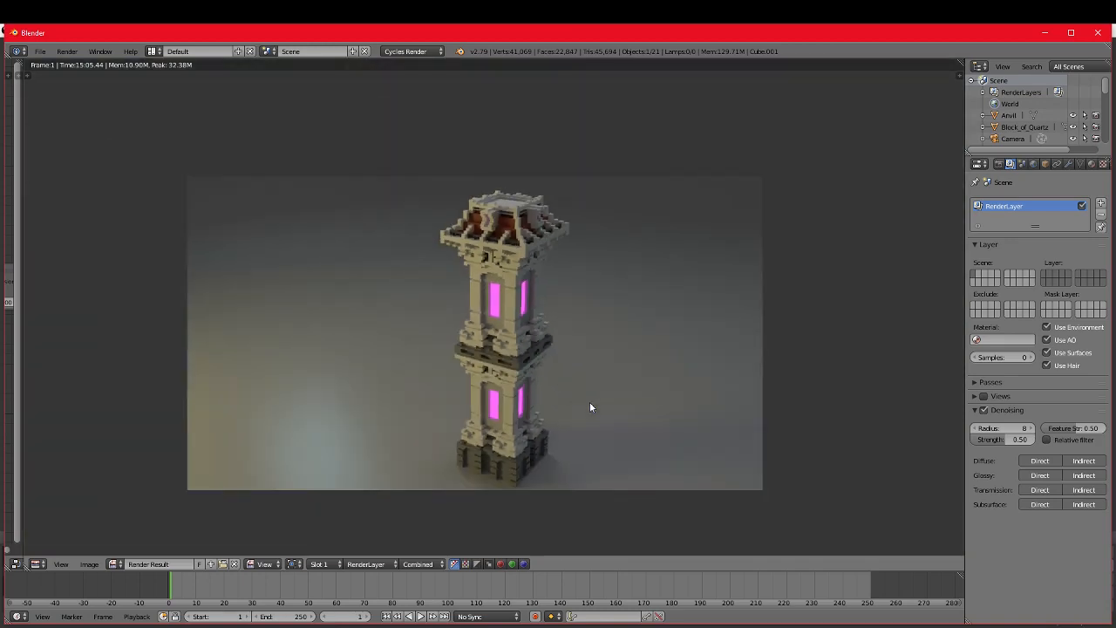
pyautogui.scroll(2, 590, 407)
pyautogui.scroll(-2, 589, 408)
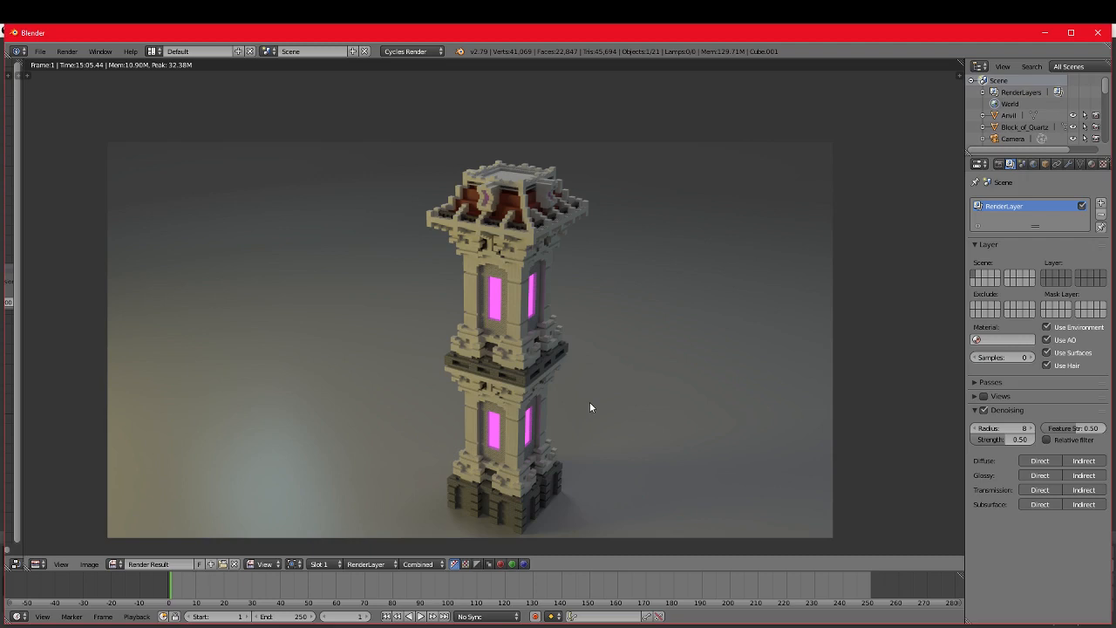
pyautogui.scroll(-1, 590, 407)
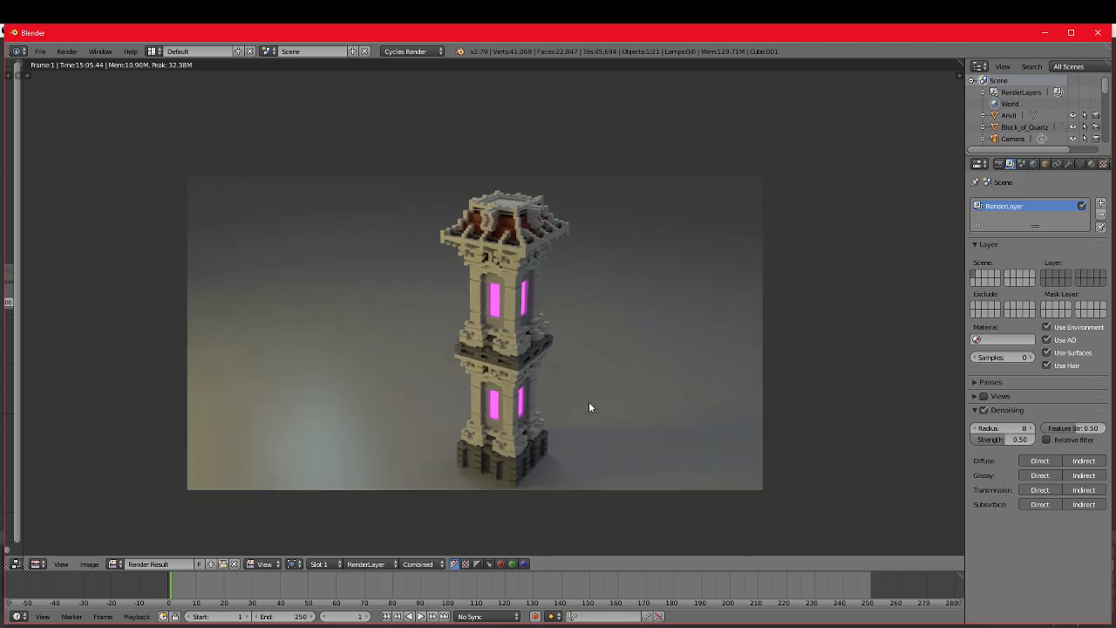
pyautogui.scroll(1, 588, 407)
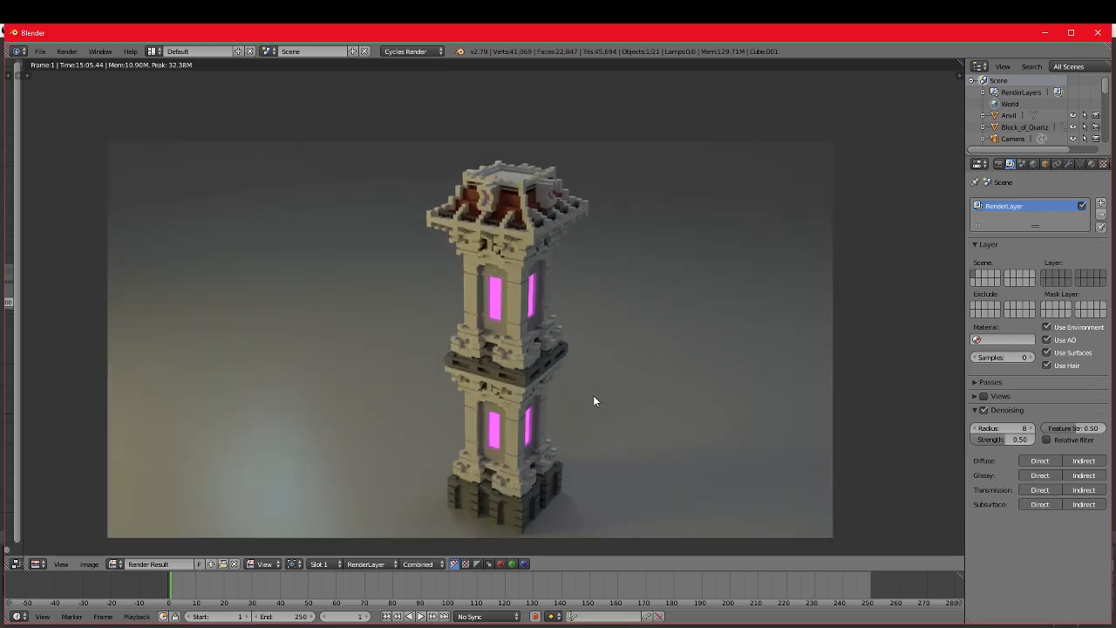
pyautogui.scroll(3, 730, 274)
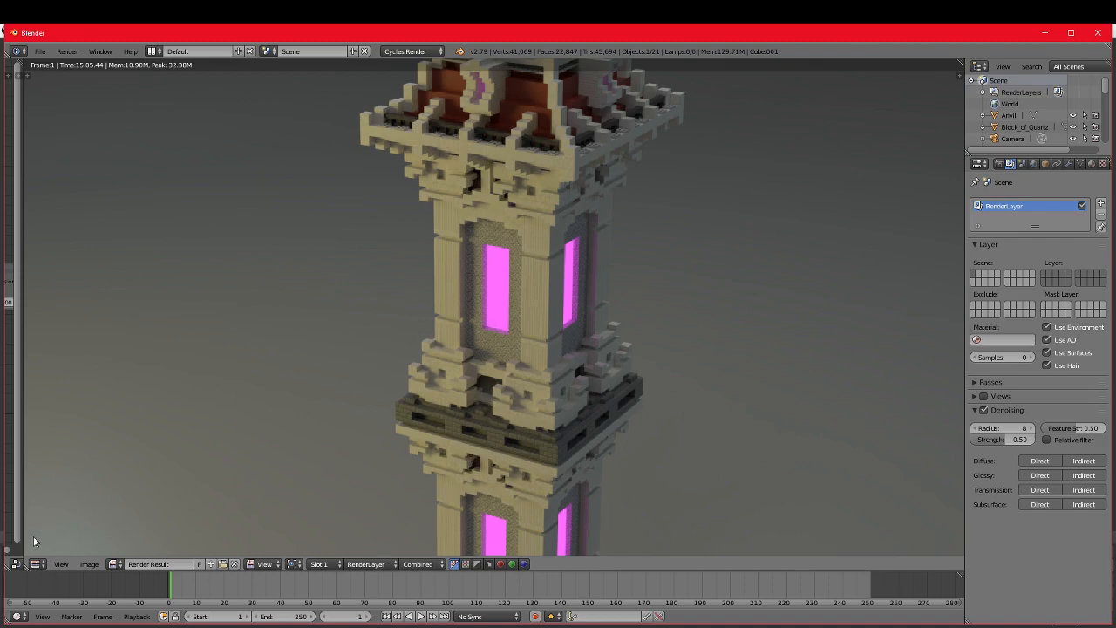
# Step: Switch the image area to the 3D View and move the glowing magenta box out of the tower, beside it
pyautogui.click(36, 564)
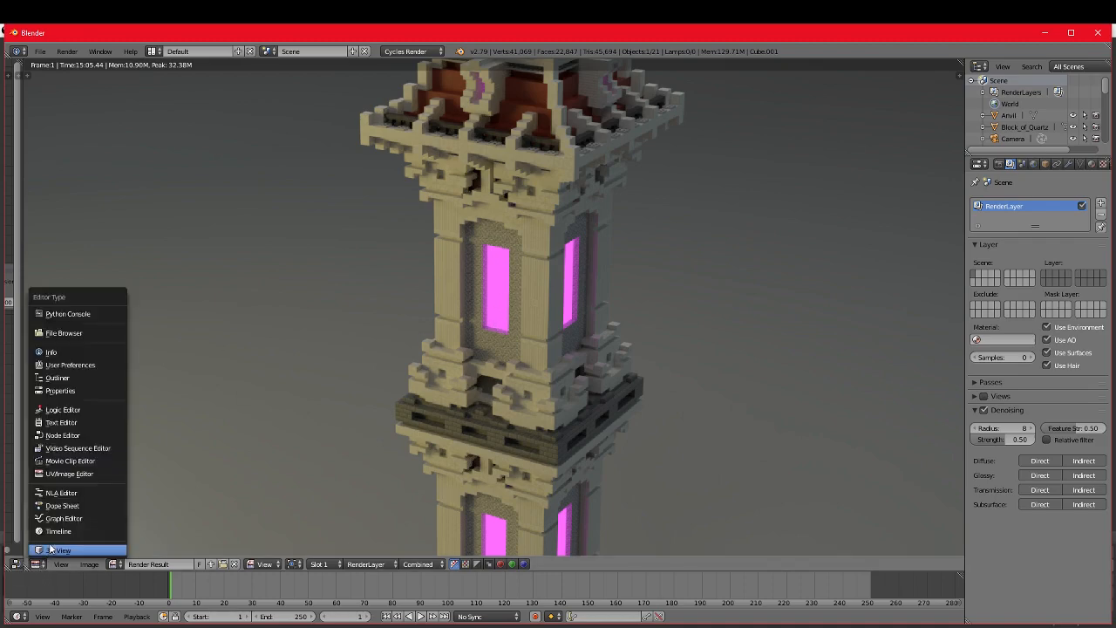
pyautogui.click(52, 549)
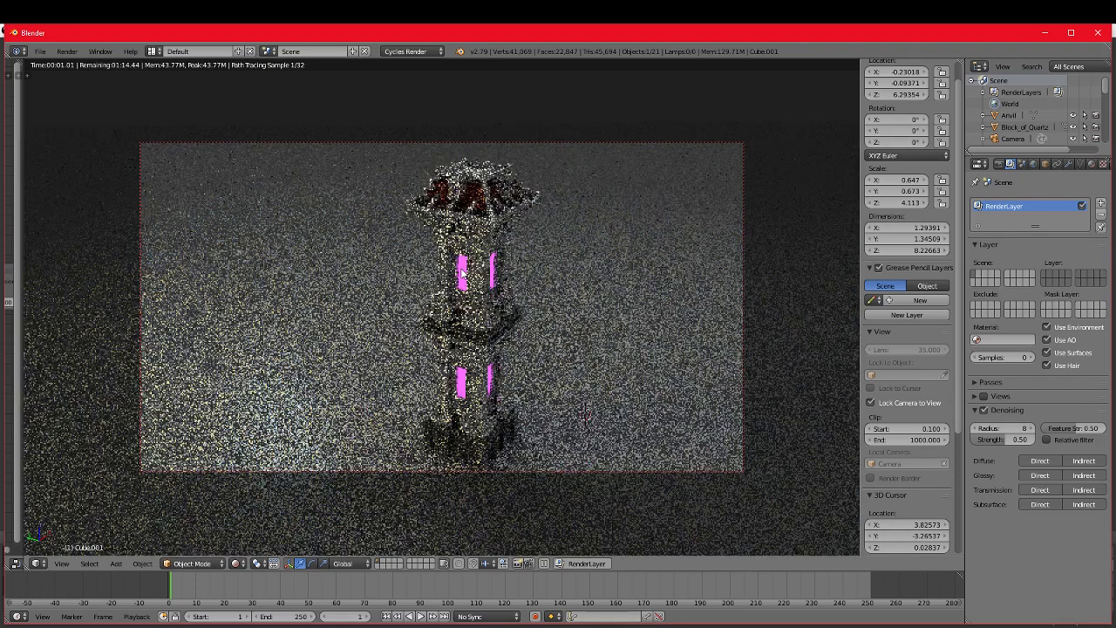
pyautogui.press('g')
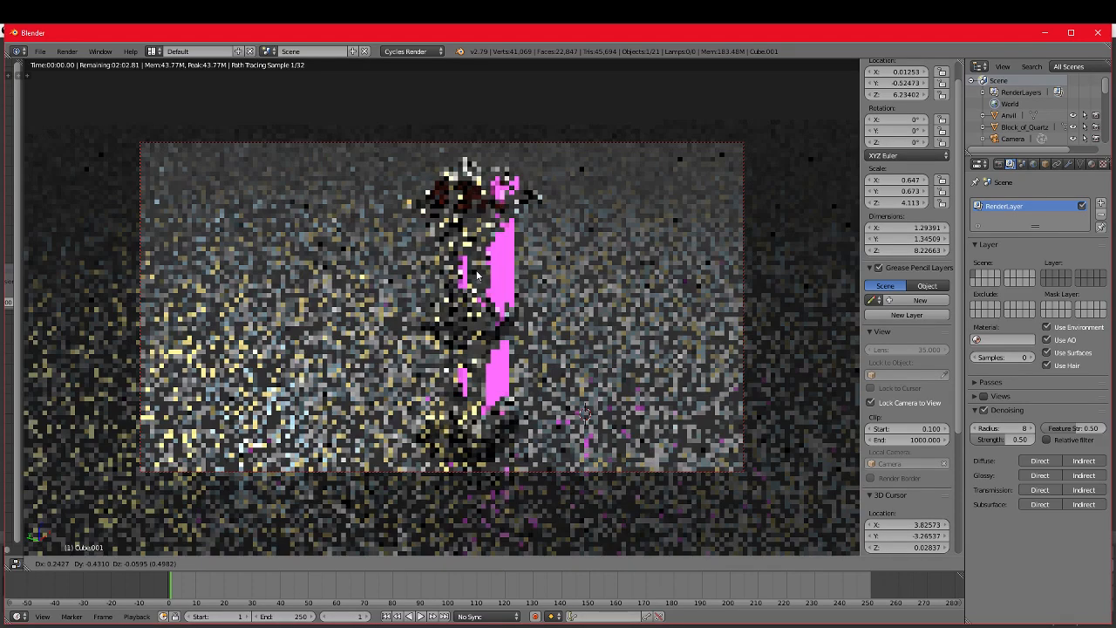
pyautogui.click(615, 495)
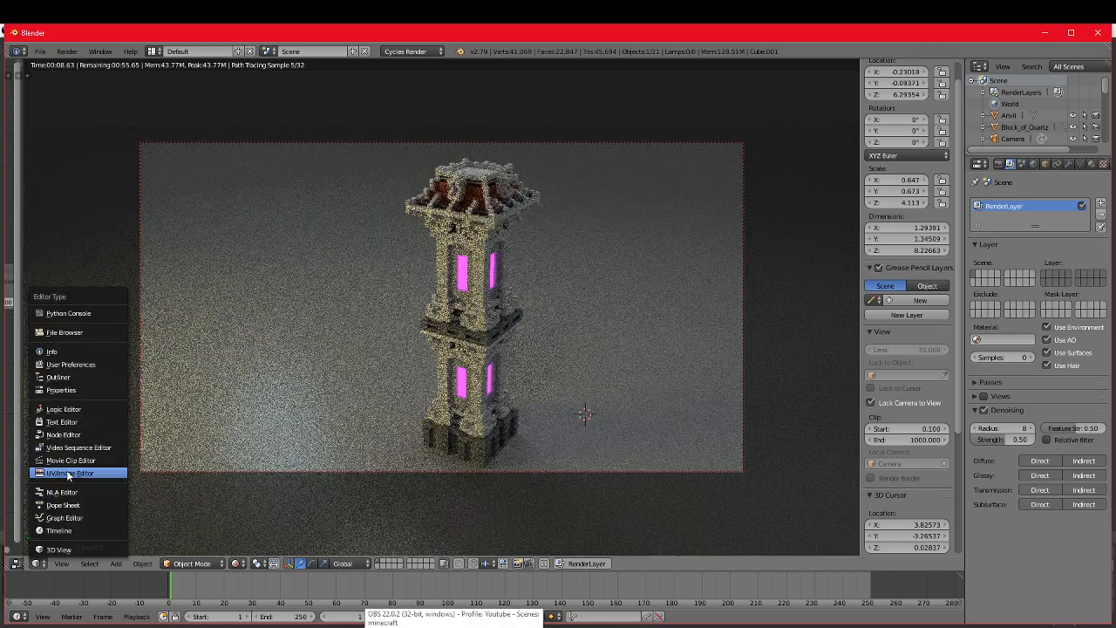
# Step: Switch the area back to the rendered image, fit it to view, and look closely at the upper windows
pyautogui.click(83, 462)
pyautogui.press('Home')
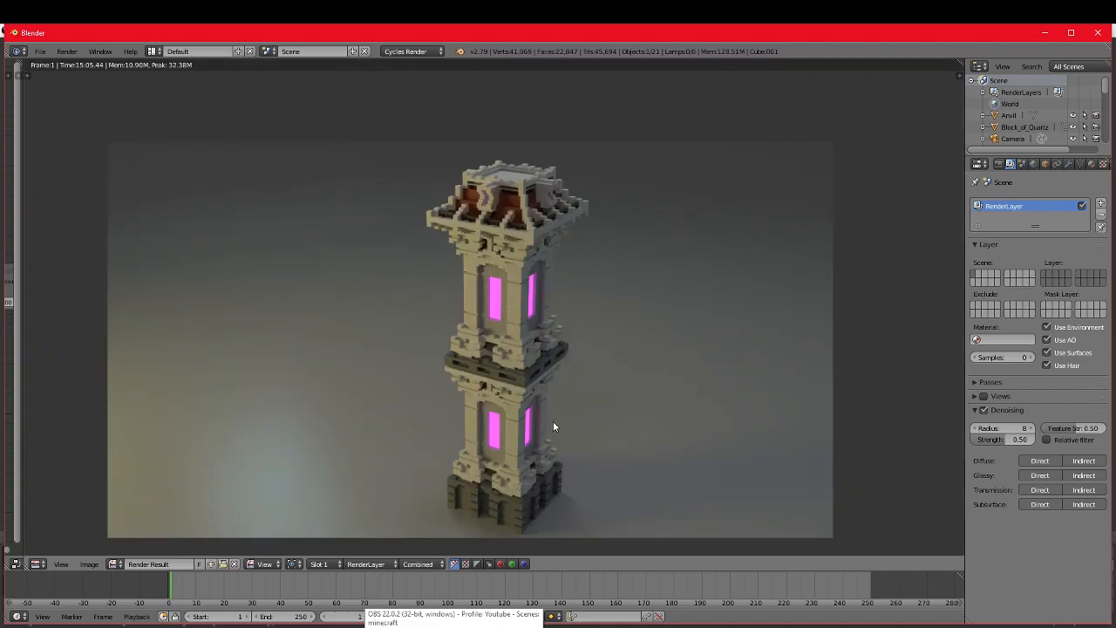
pyautogui.scroll(4, 553, 421)
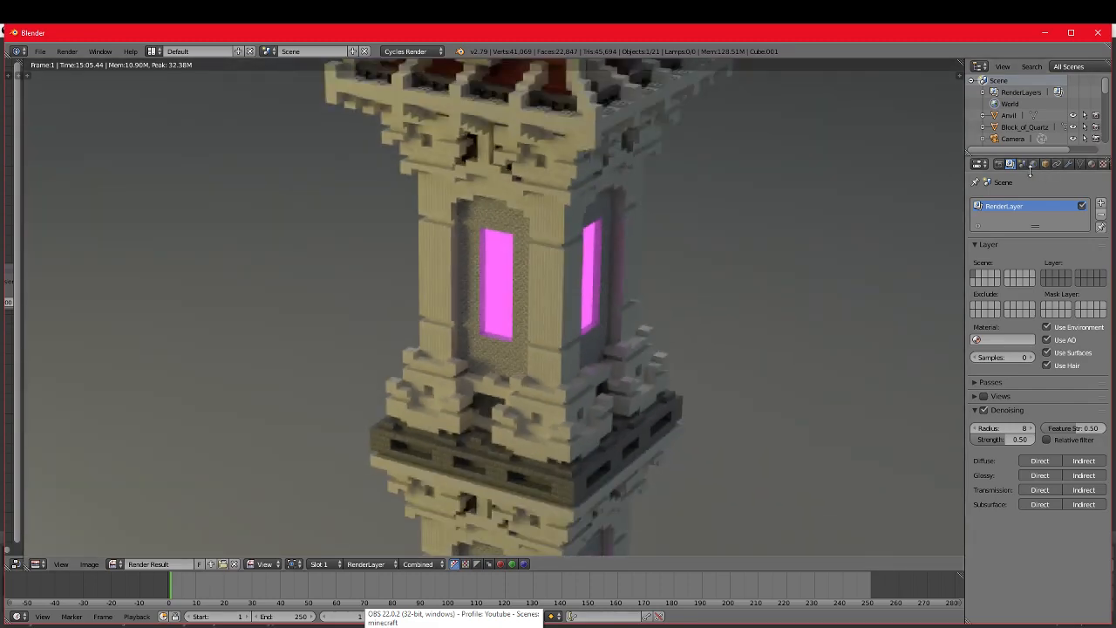
# Step: Review the denoising, sampling, light path and tile size settings, and inspect the window and pillar textures in the render
pyautogui.click(1022, 164)
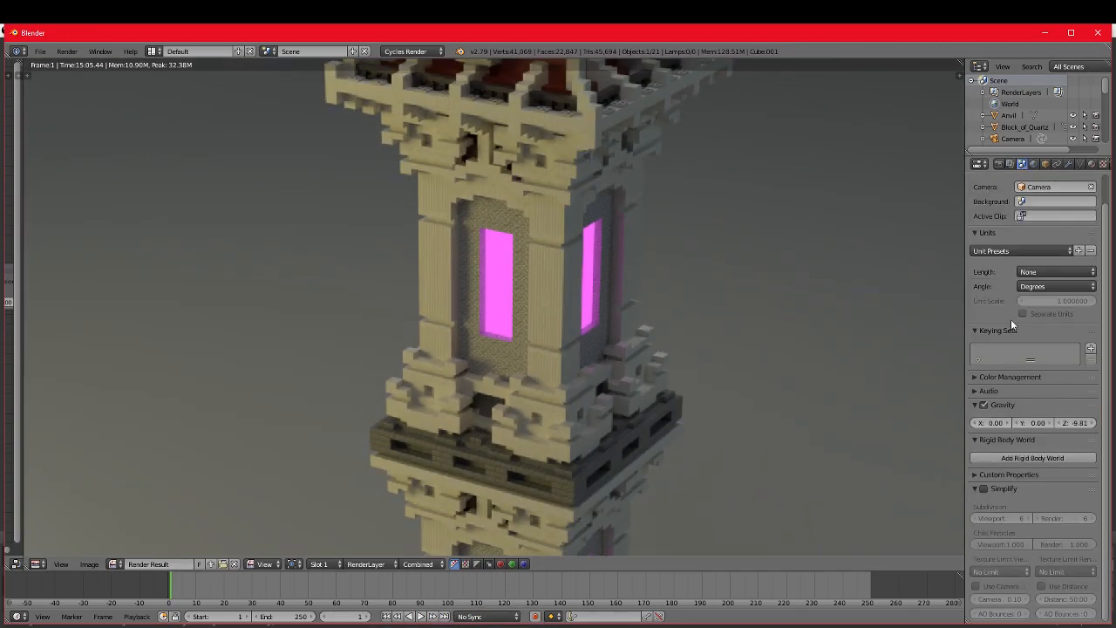
pyautogui.click(1011, 164)
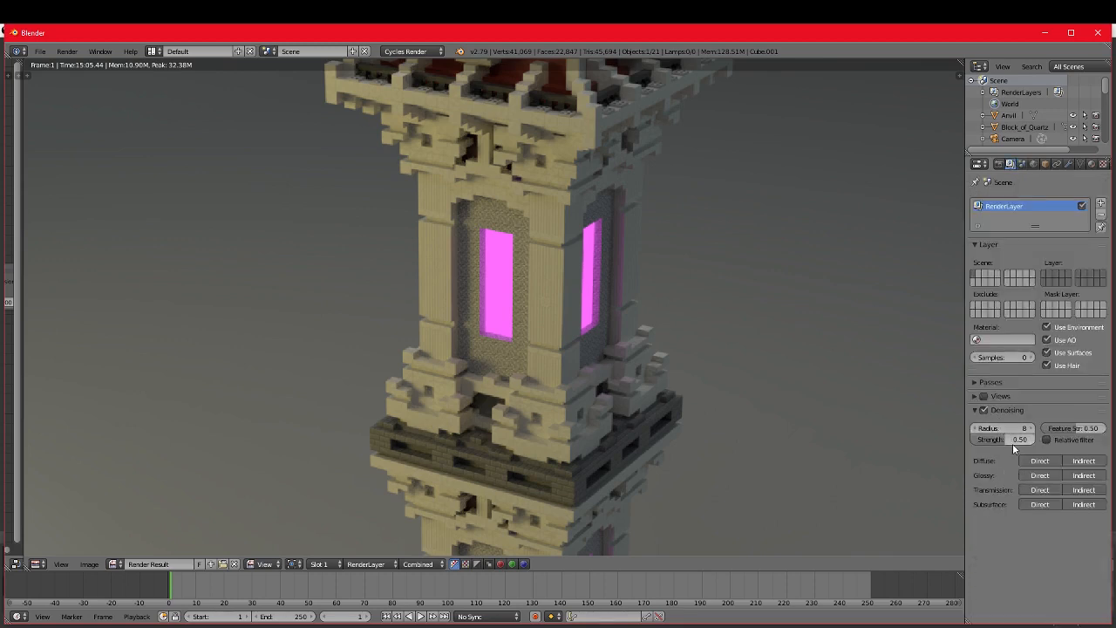
pyautogui.click(998, 164)
pyautogui.scroll(-10, 1071, 494)
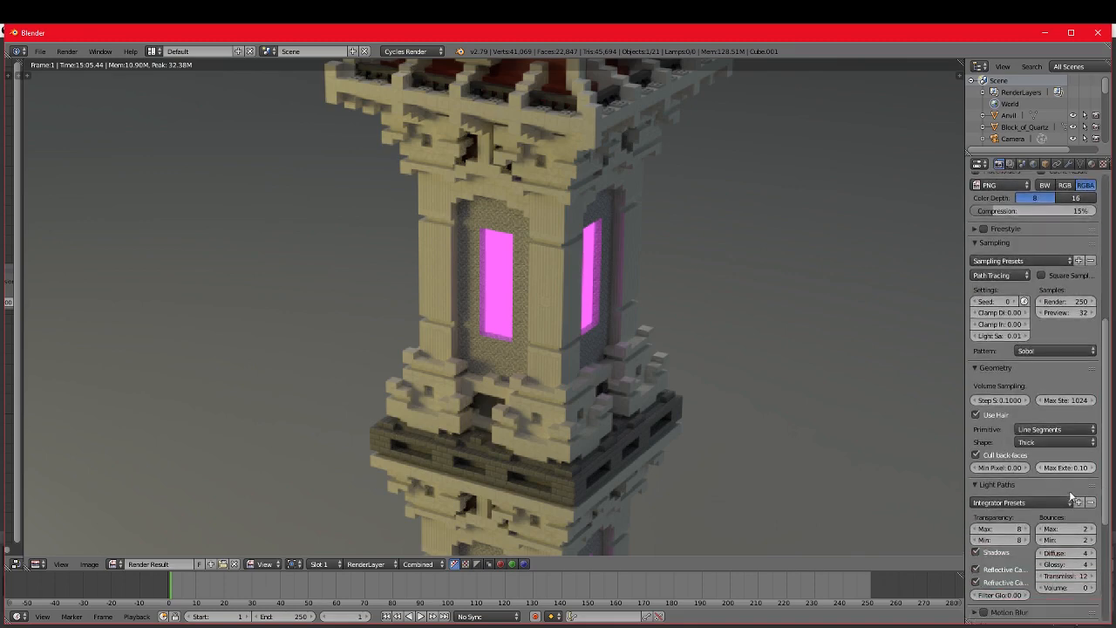
pyautogui.scroll(4, 1069, 502)
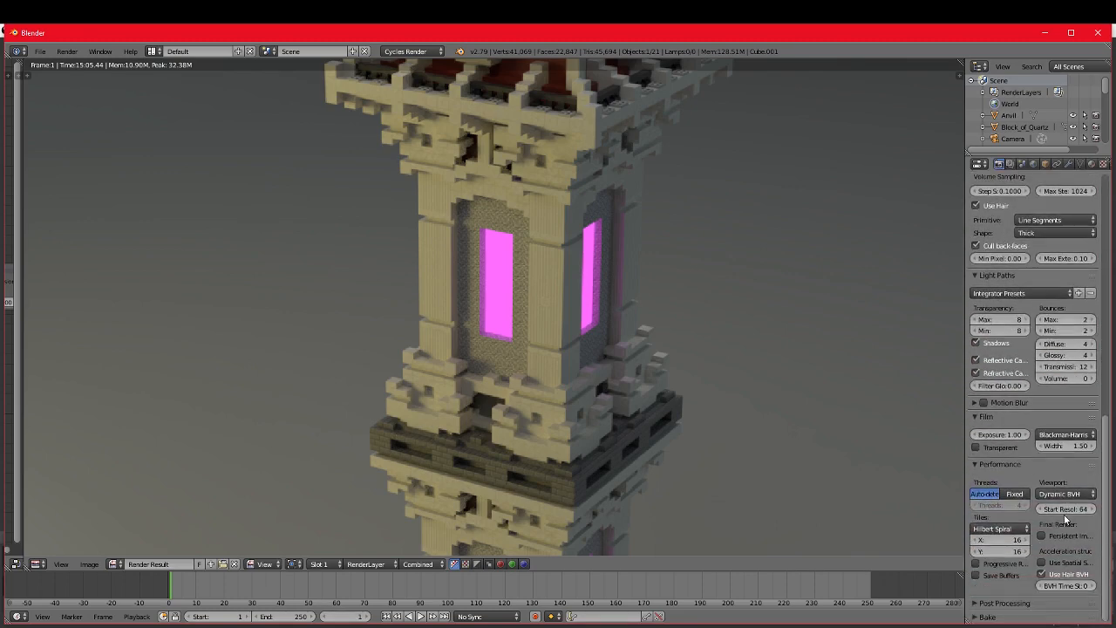
pyautogui.scroll(14, 1065, 519)
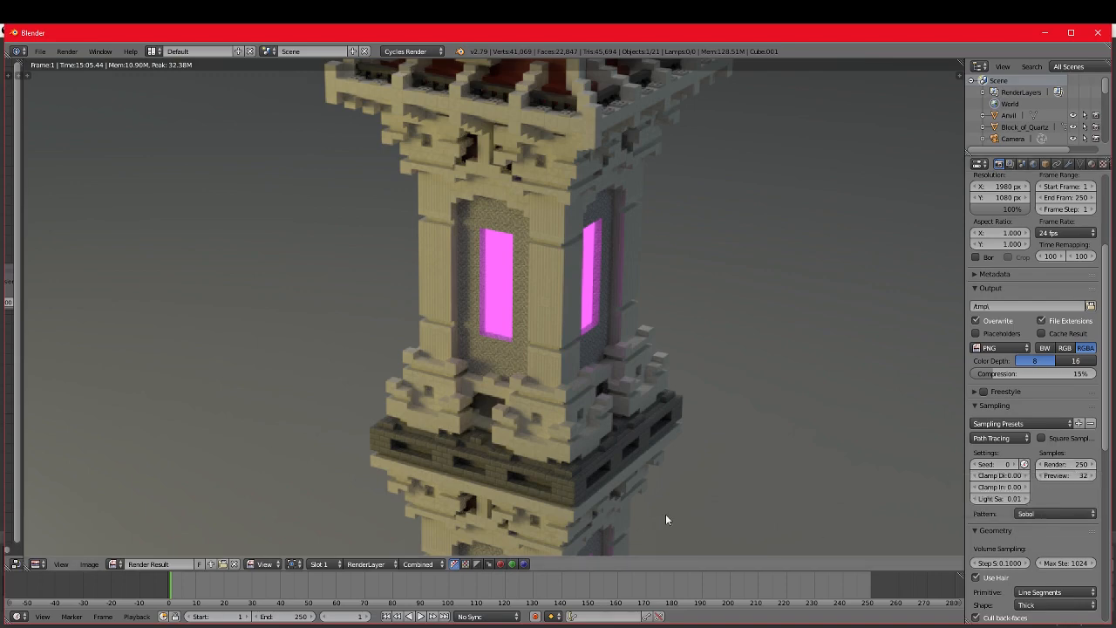
pyautogui.scroll(5, 666, 519)
pyautogui.scroll(2, 686, 476)
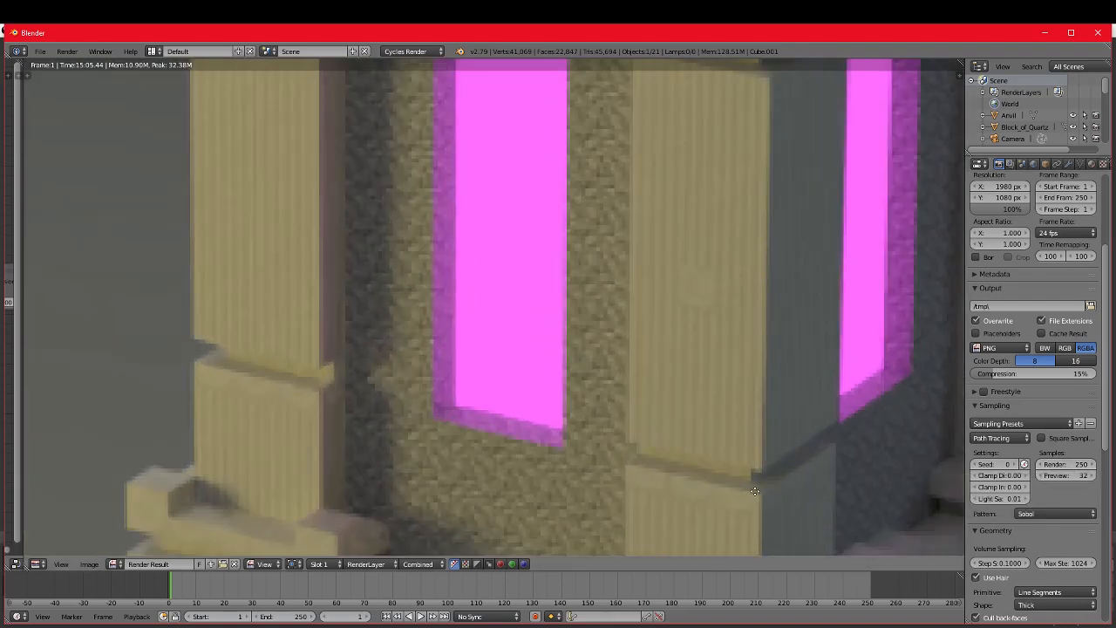
# Step: Examine the whole tower render, and inspect the lower magenta windows and stone base up close
pyautogui.scroll(-6, 671, 475)
pyautogui.scroll(-2, 671, 478)
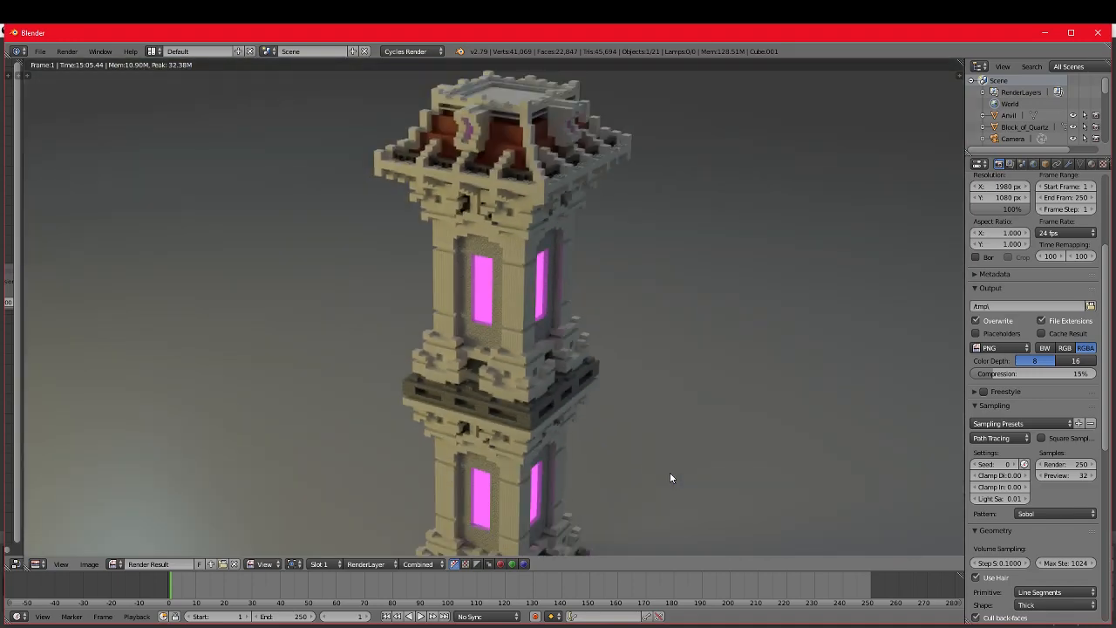
pyautogui.scroll(-3, 669, 472)
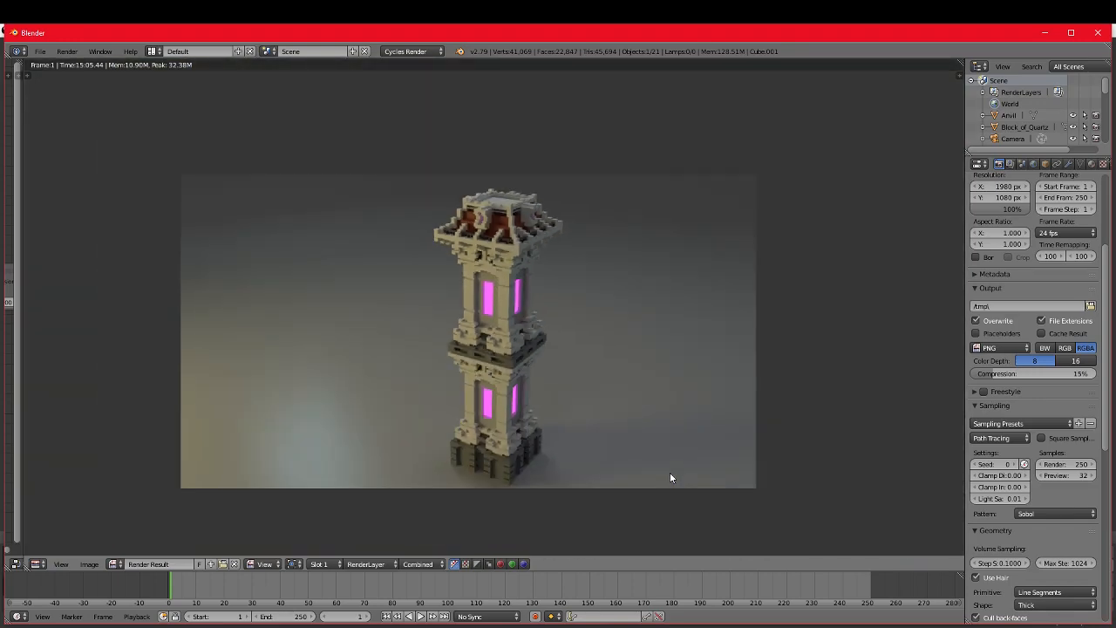
pyautogui.scroll(2, 670, 472)
pyautogui.scroll(-3, 699, 458)
pyautogui.scroll(1, 699, 458)
pyautogui.moveTo(699, 458); pyautogui.dragTo(735, 443, button='middle')
pyautogui.scroll(1, 728, 444)
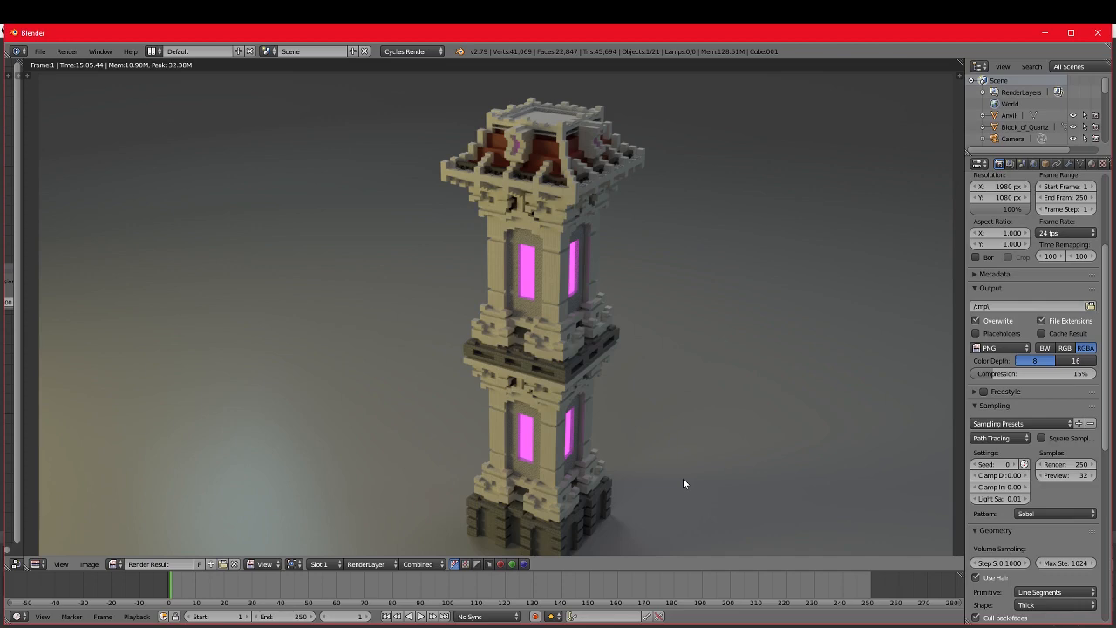
pyautogui.scroll(2, 595, 481)
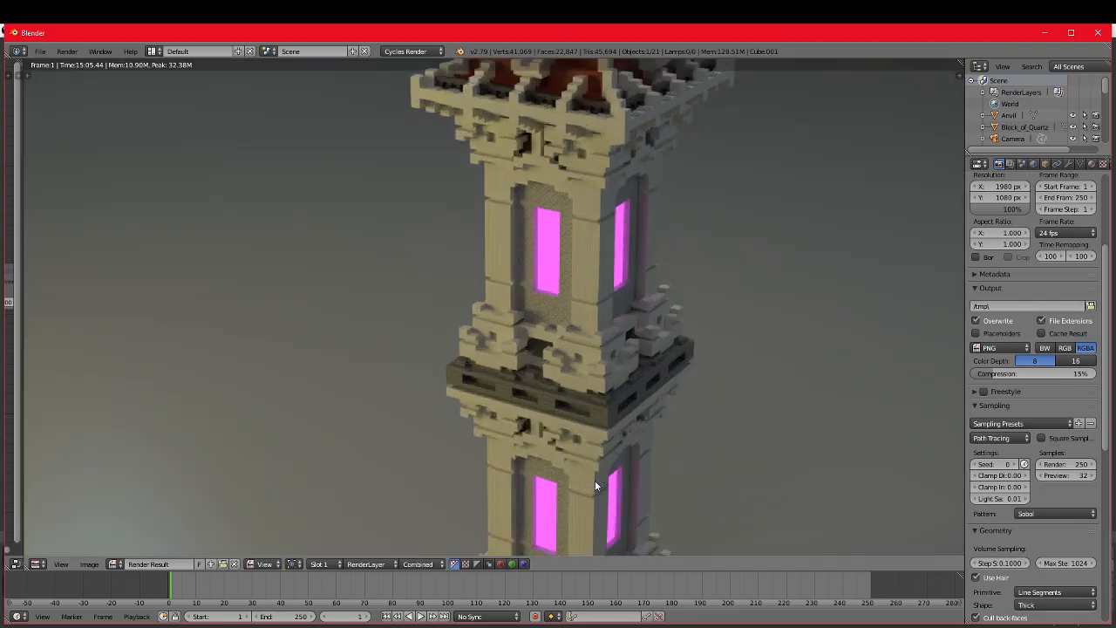
pyautogui.moveTo(595, 481); pyautogui.dragTo(615, 316, button='middle')
pyautogui.scroll(2, 588, 418)
pyautogui.moveTo(584, 431); pyautogui.dragTo(566, 380, button='middle')
pyautogui.scroll(1, 580, 414)
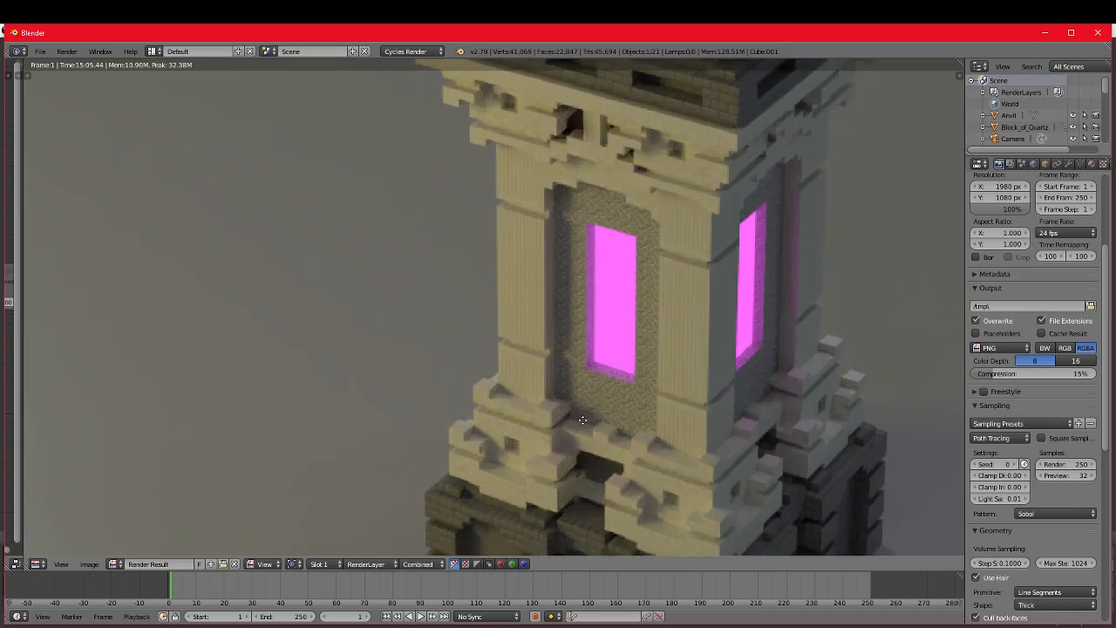
pyautogui.moveTo(584, 420); pyautogui.dragTo(545, 396, button='middle')
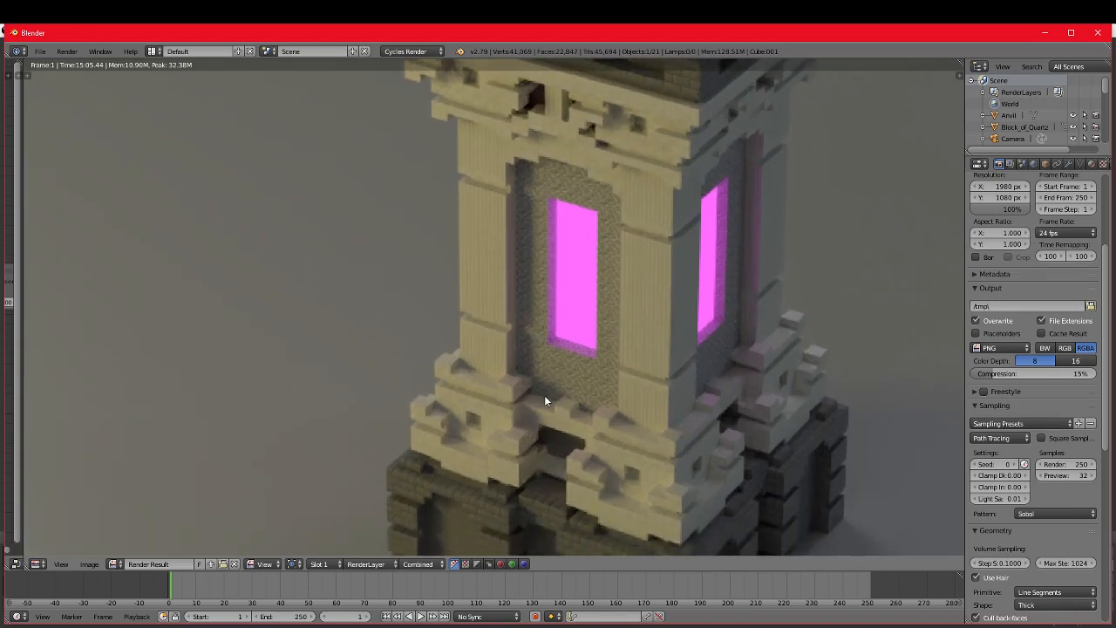
# Step: Inspect the upper tower in the render, including the stepped roof edge and the blocks beneath it
pyautogui.scroll(-1, 544, 395)
pyautogui.scroll(-2, 556, 369)
pyautogui.moveTo(602, 298); pyautogui.dragTo(564, 444, button='middle')
pyautogui.scroll(1, 560, 397)
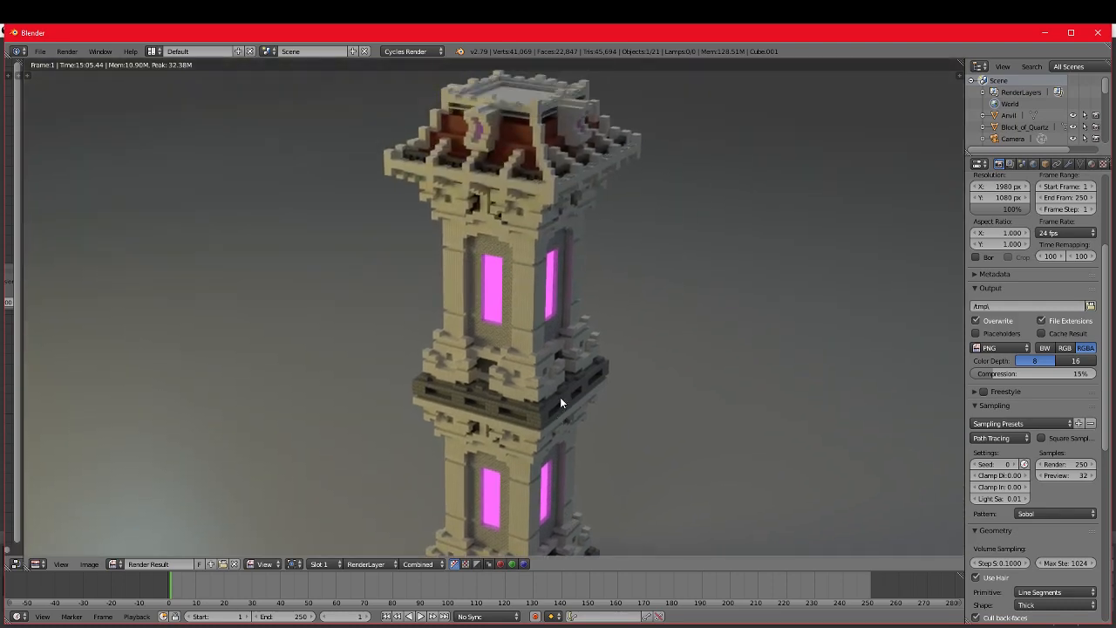
pyautogui.scroll(-1, 561, 402)
pyautogui.scroll(1, 562, 394)
pyautogui.moveTo(561, 359); pyautogui.dragTo(491, 417, button='middle')
pyautogui.scroll(4, 505, 241)
pyautogui.scroll(-2, 498, 229)
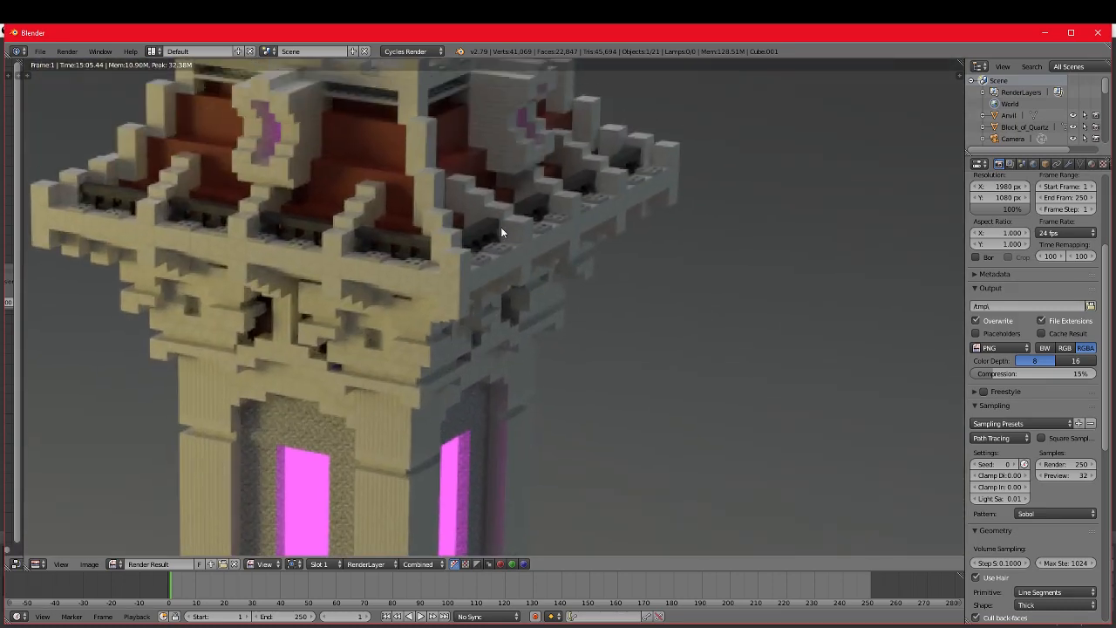
pyautogui.scroll(4, 500, 242)
pyautogui.moveTo(500, 242); pyautogui.dragTo(486, 366, button='middle')
pyautogui.scroll(2, 500, 331)
pyautogui.scroll(2, 501, 332)
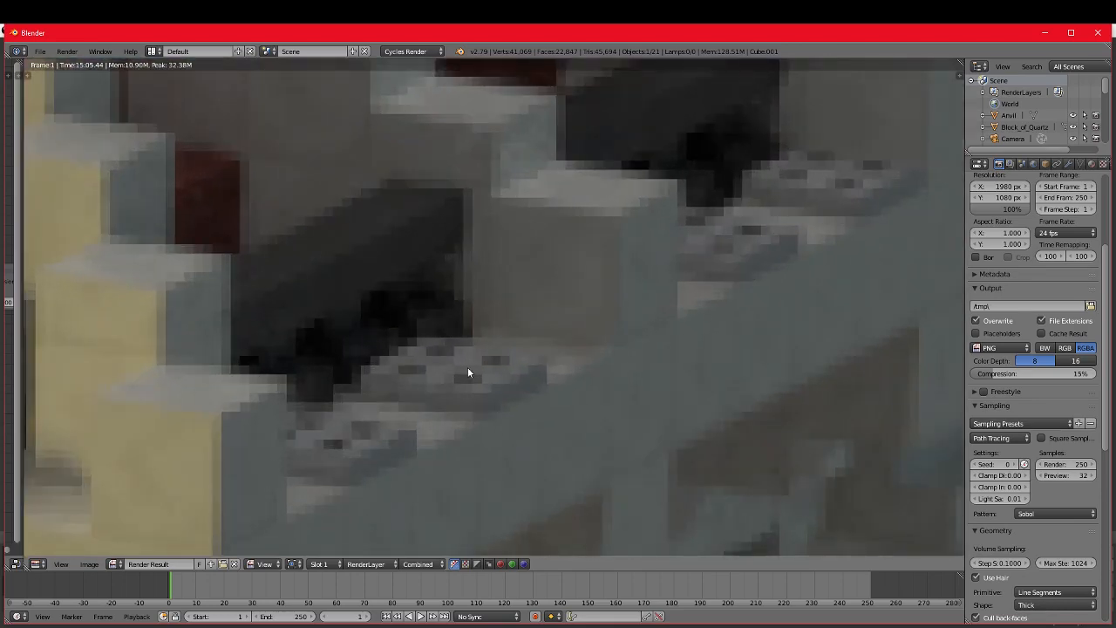
pyautogui.scroll(-8, 479, 397)
pyautogui.scroll(4, 481, 393)
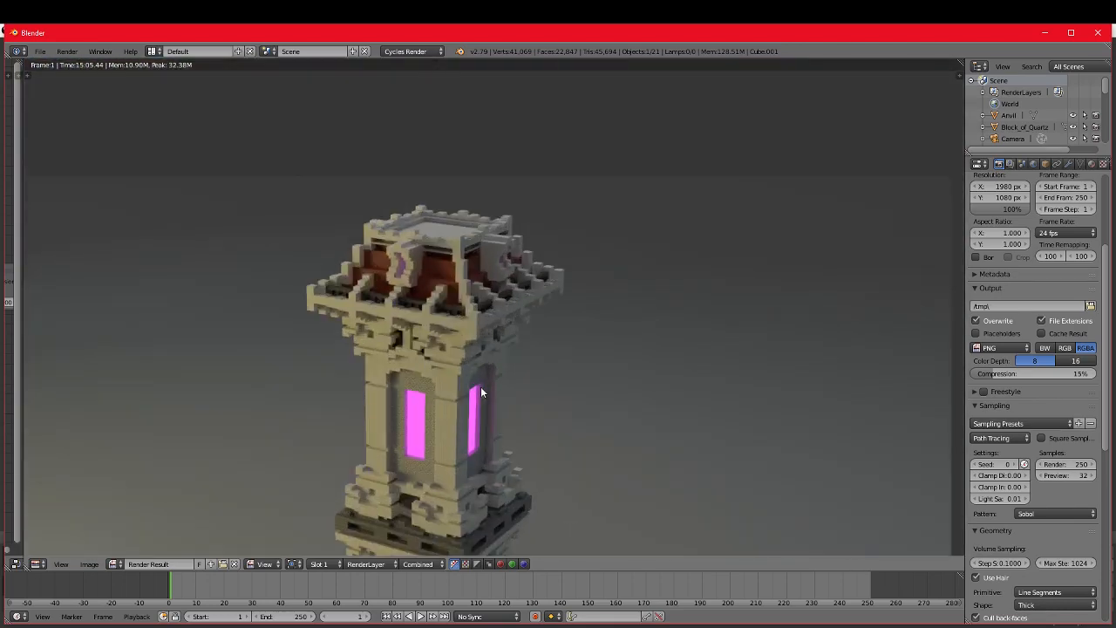
pyautogui.moveTo(481, 402); pyautogui.dragTo(609, 309, button='middle')
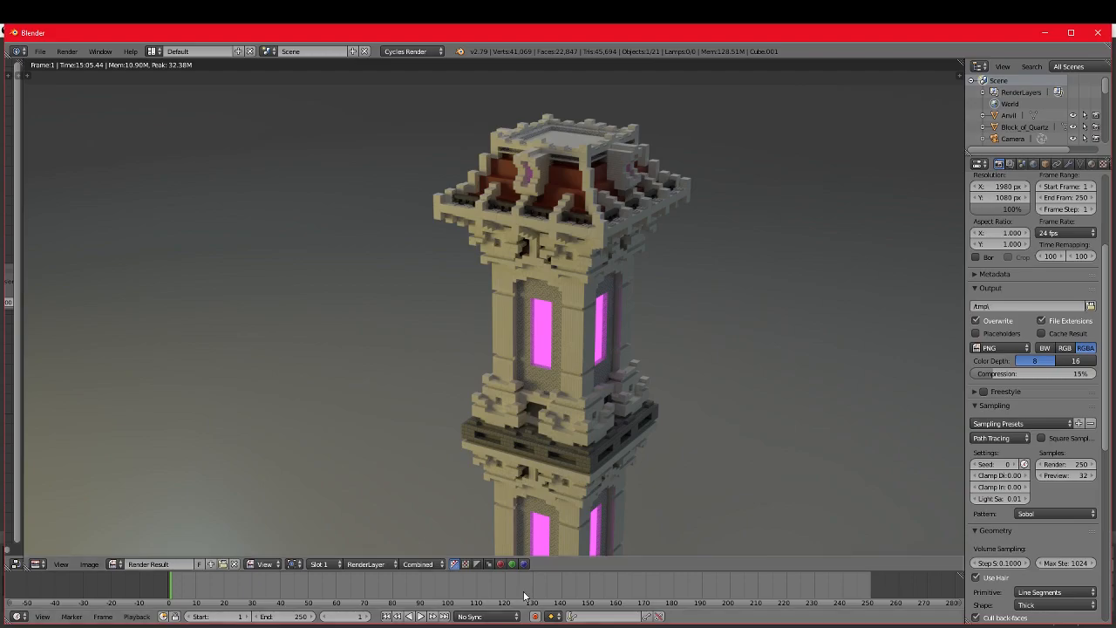
# Step: Switch to Krita and create a custom document of 1980 x 1080 px at 300 ppi
pyautogui.hotkey('alt', 'Tab')
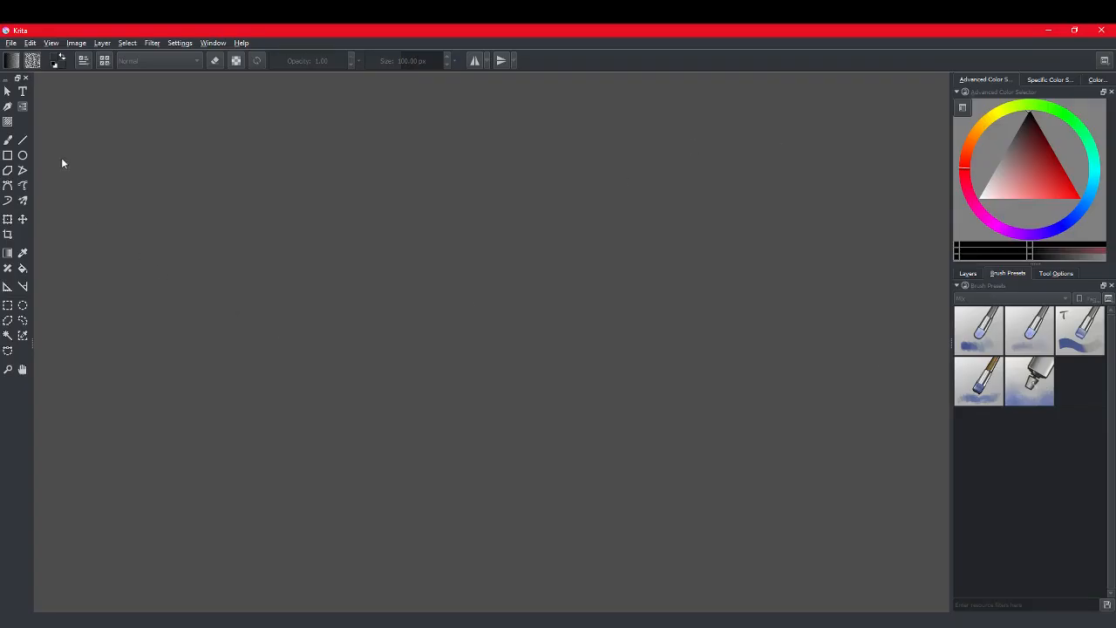
pyautogui.click(16, 44)
pyautogui.click(26, 56)
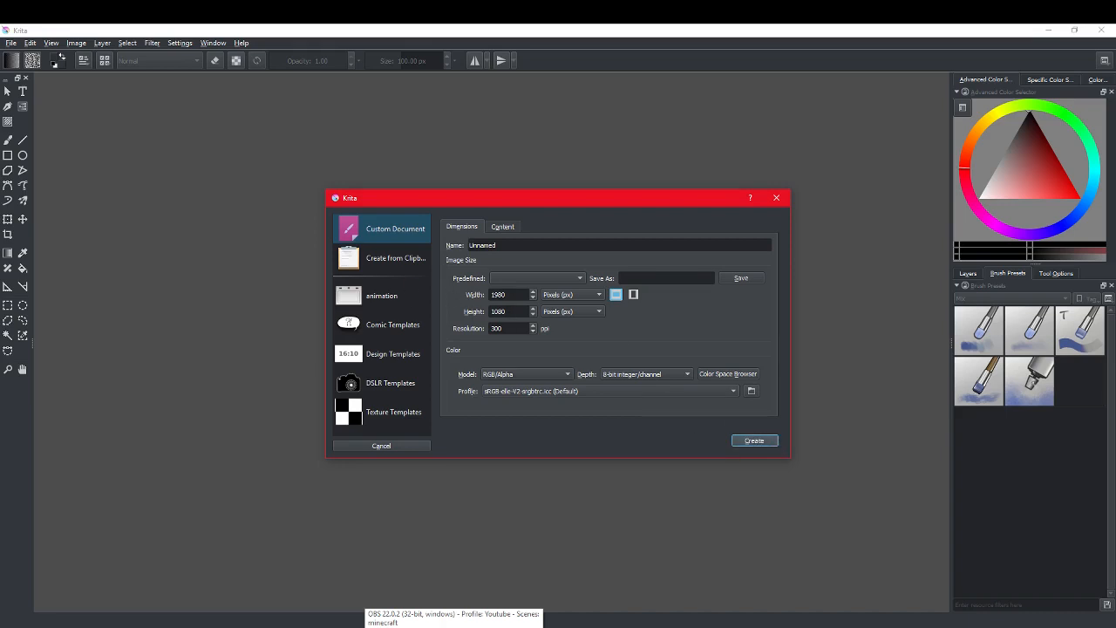
pyautogui.click(750, 442)
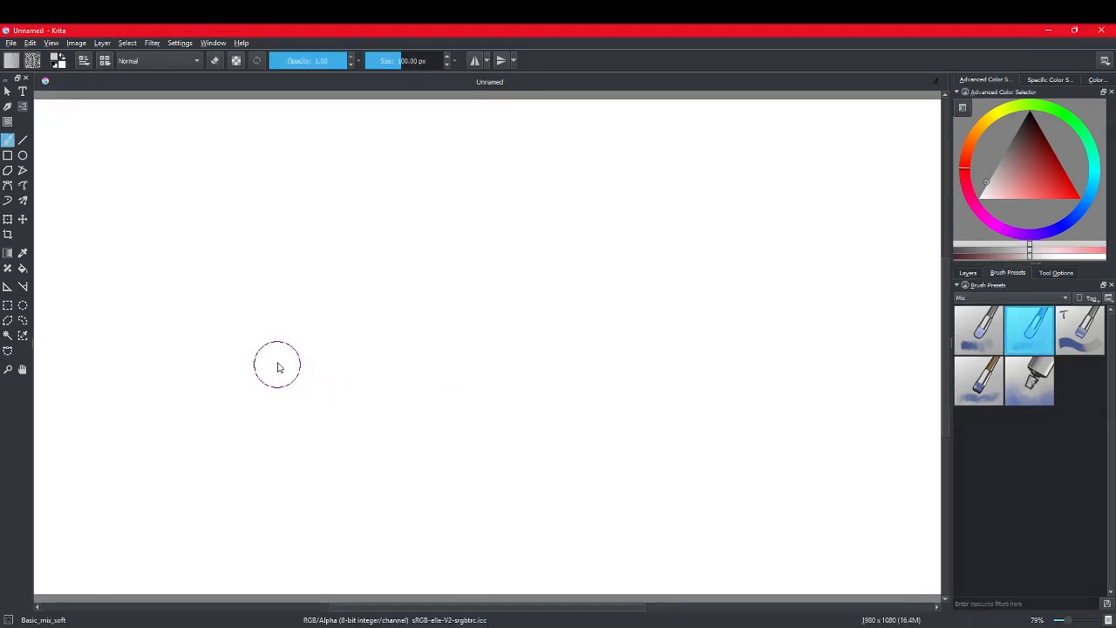
pyautogui.scroll(-2, 458, 387)
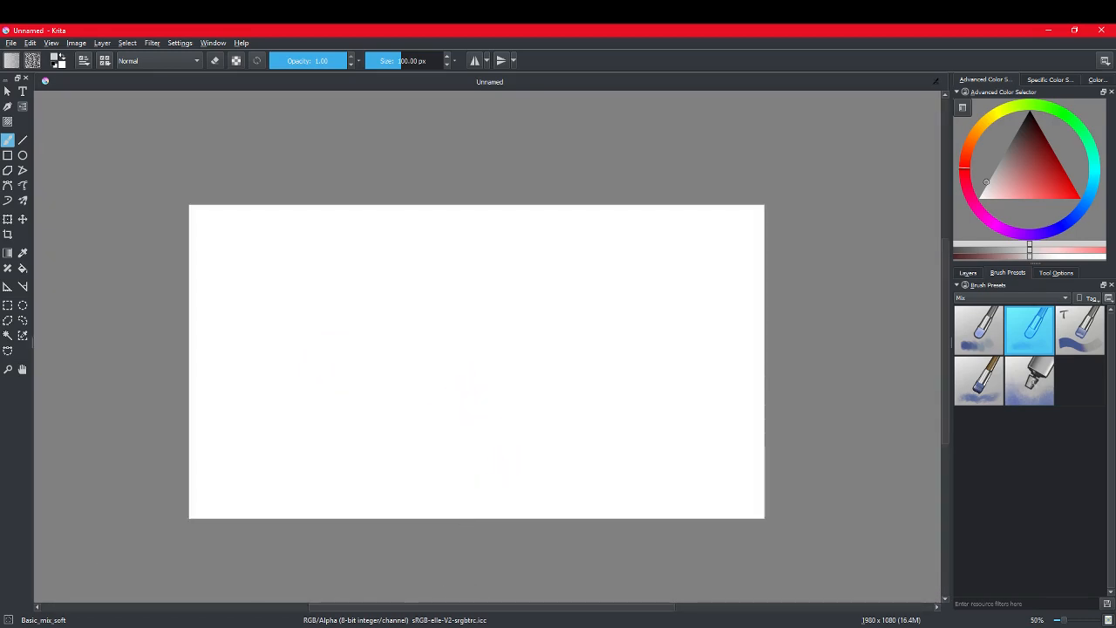
# Step: Return to Blender and start saving the render as an image, choosing the Renders folder inside the Blender folder
pyautogui.click(436, 626)
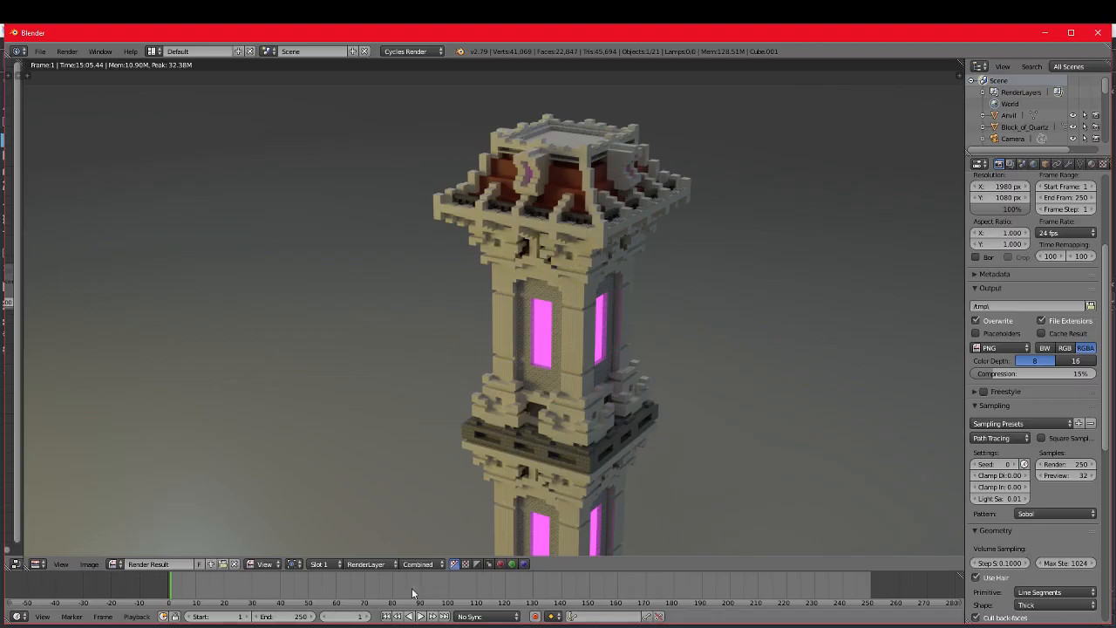
pyautogui.click(93, 566)
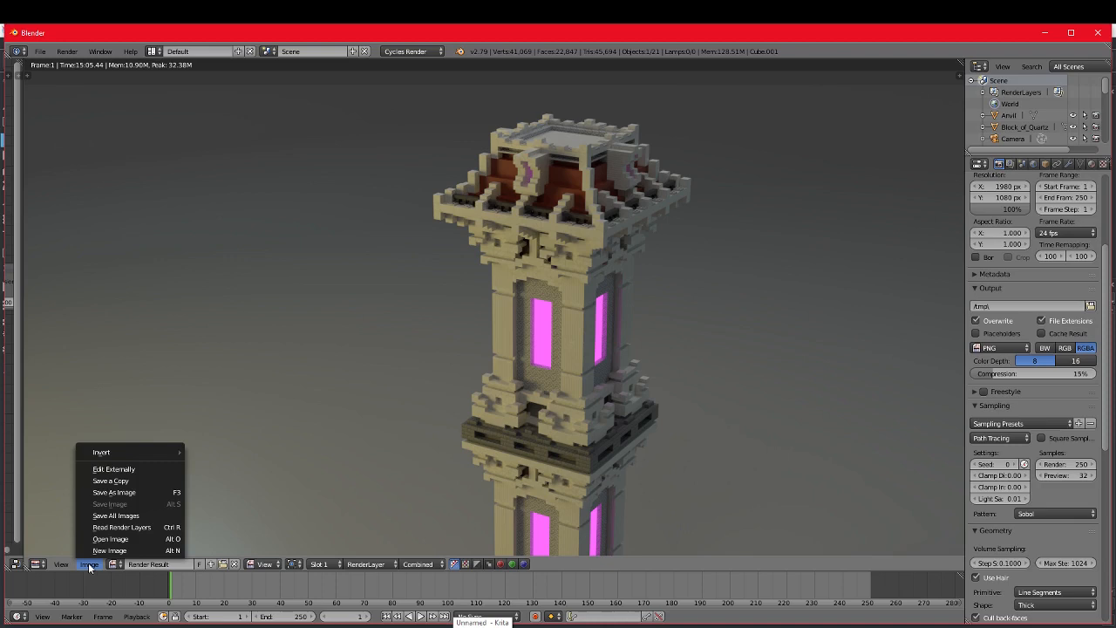
pyautogui.click(119, 493)
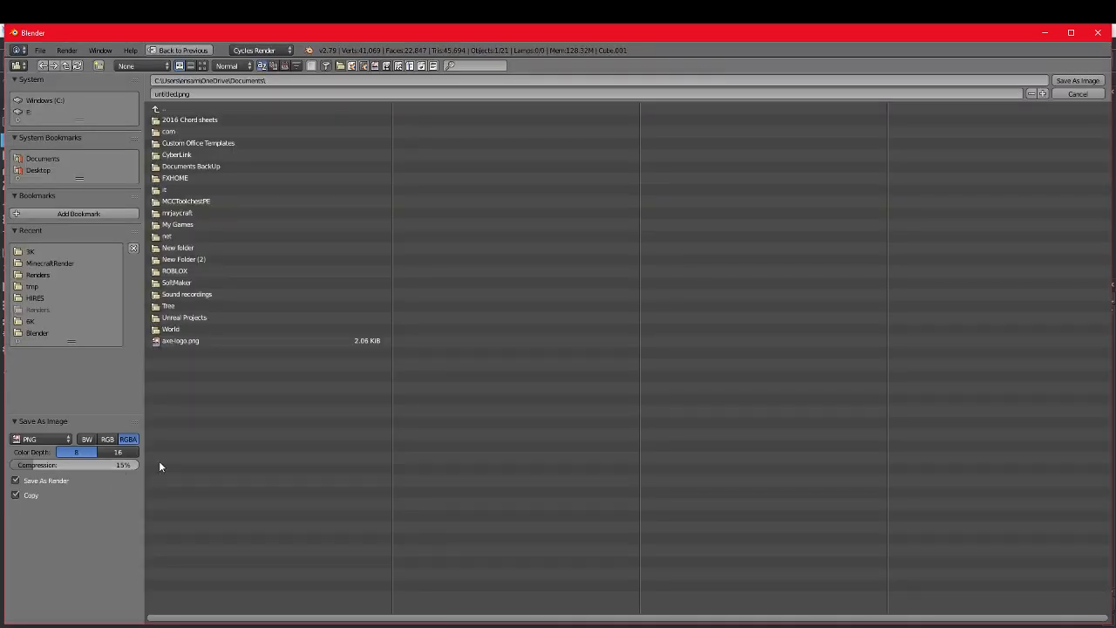
pyautogui.click(45, 334)
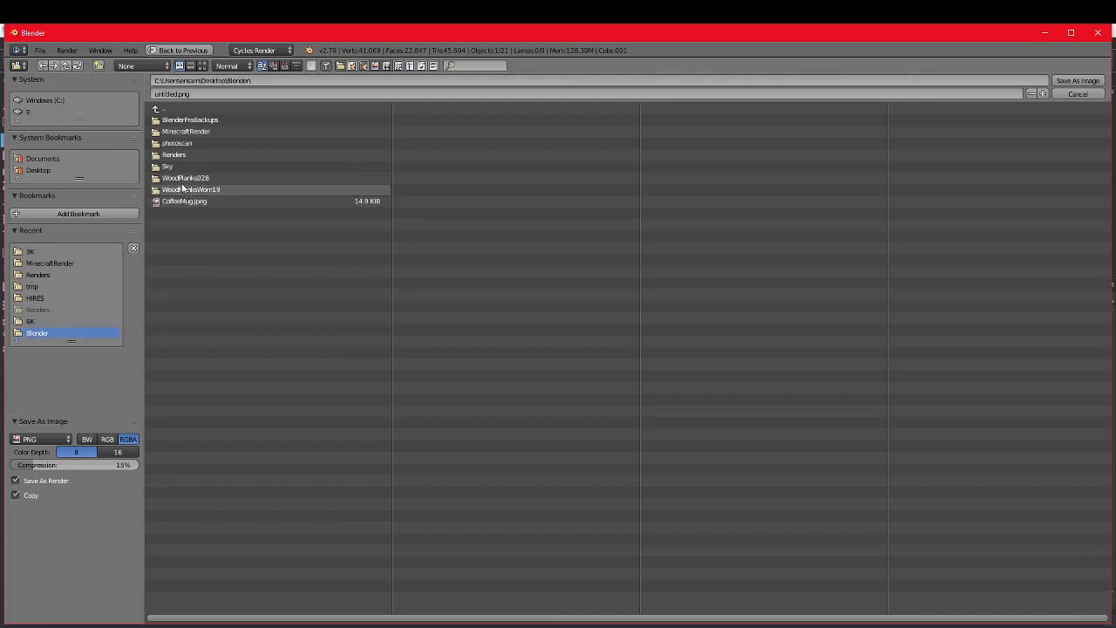
pyautogui.click(183, 154)
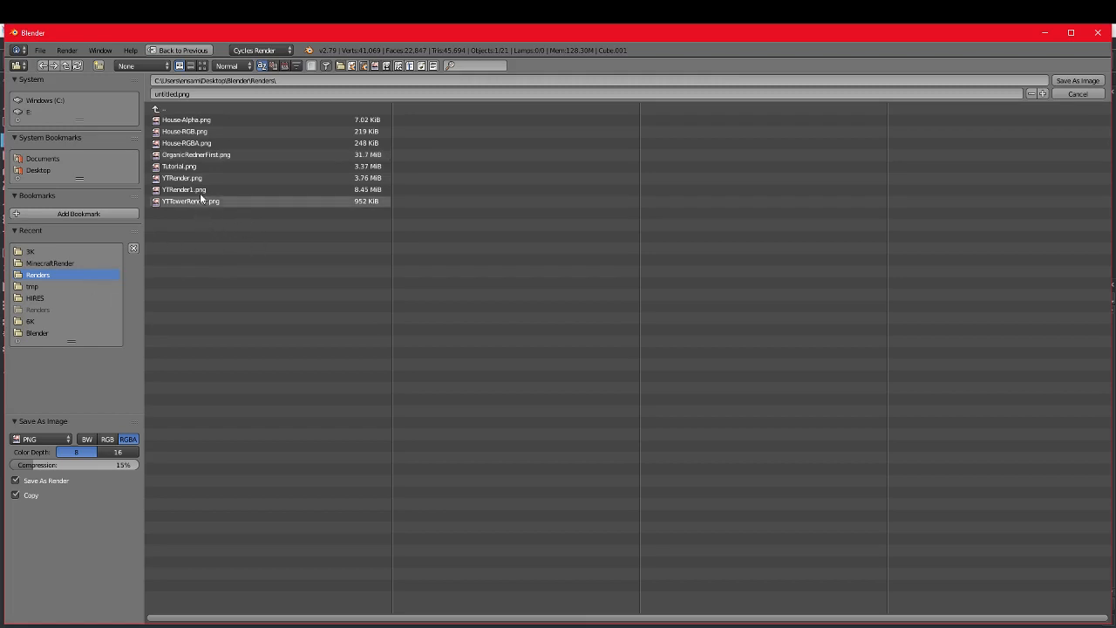
# Step: Name the render YTTowerRender1.png and save it as an RGBA PNG
pyautogui.click(182, 95)
pyautogui.click(179, 102)
pyautogui.click(176, 95)
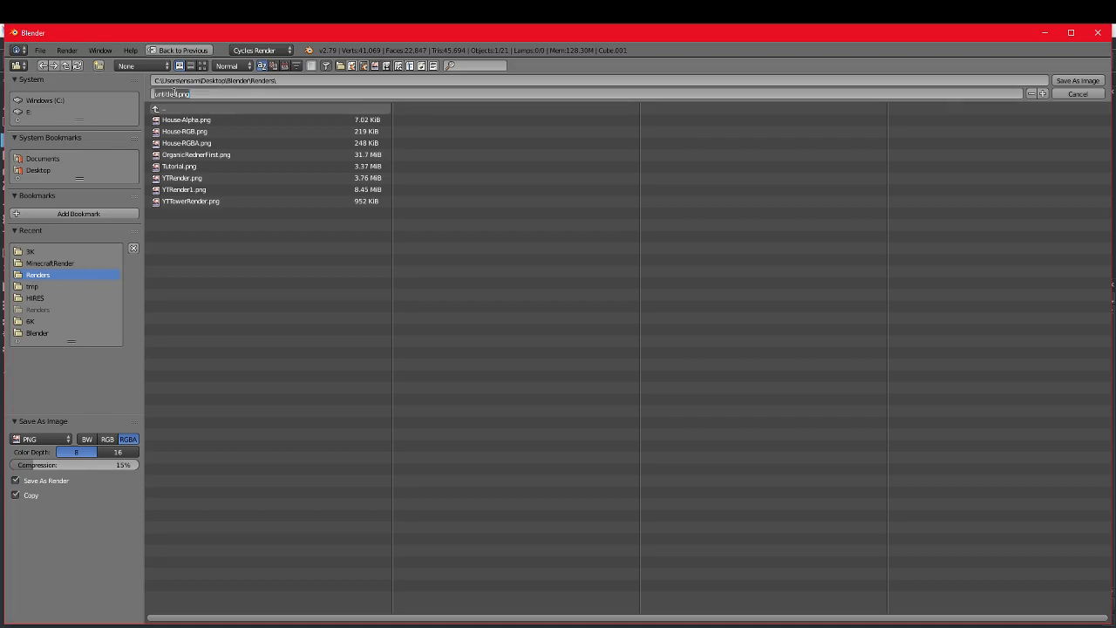
pyautogui.click(175, 94)
pyautogui.press('BackSpace')
pyautogui.press('BackSpace')
pyautogui.press('BackSpace')
pyautogui.press('BackSpace')
pyautogui.press('BackSpace')
pyautogui.press('BackSpace')
pyautogui.press('BackSpace')
pyautogui.click(187, 123)
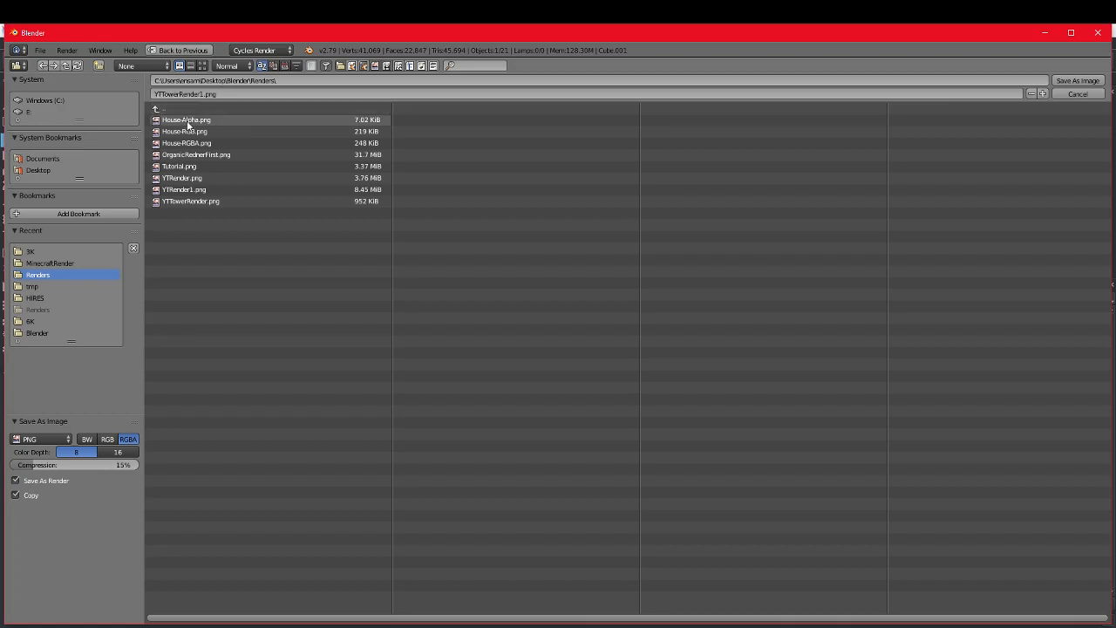
pyautogui.click(1078, 93)
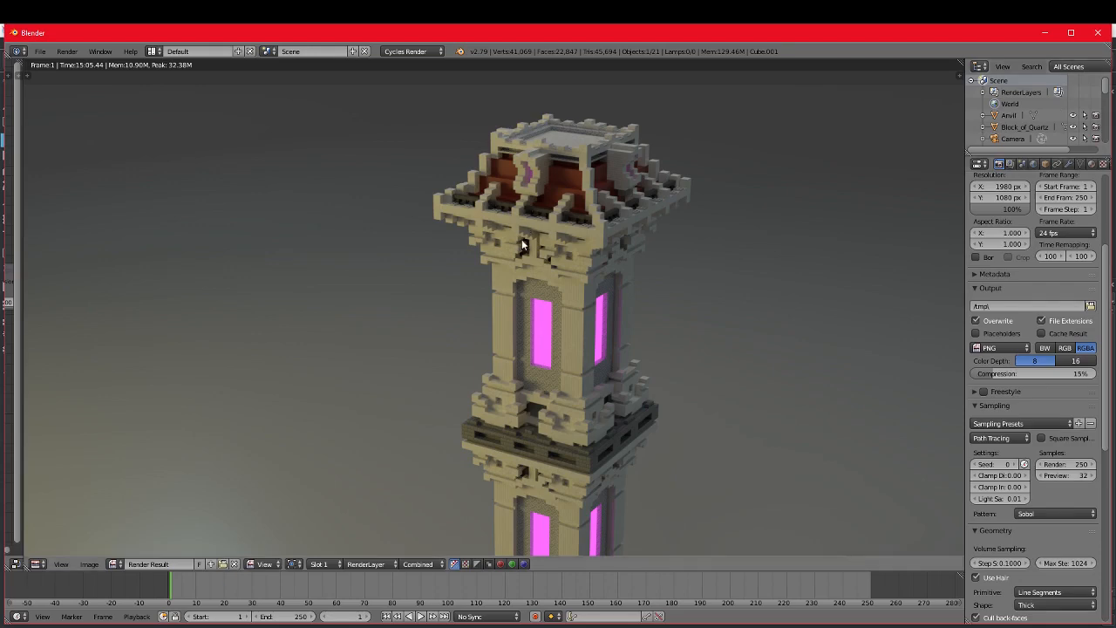
# Step: Switch to Krita and place the YTTowerRender1 image from the Renders folder onto the blank canvas
pyautogui.scroll(-5, 542, 287)
pyautogui.scroll(2, 550, 279)
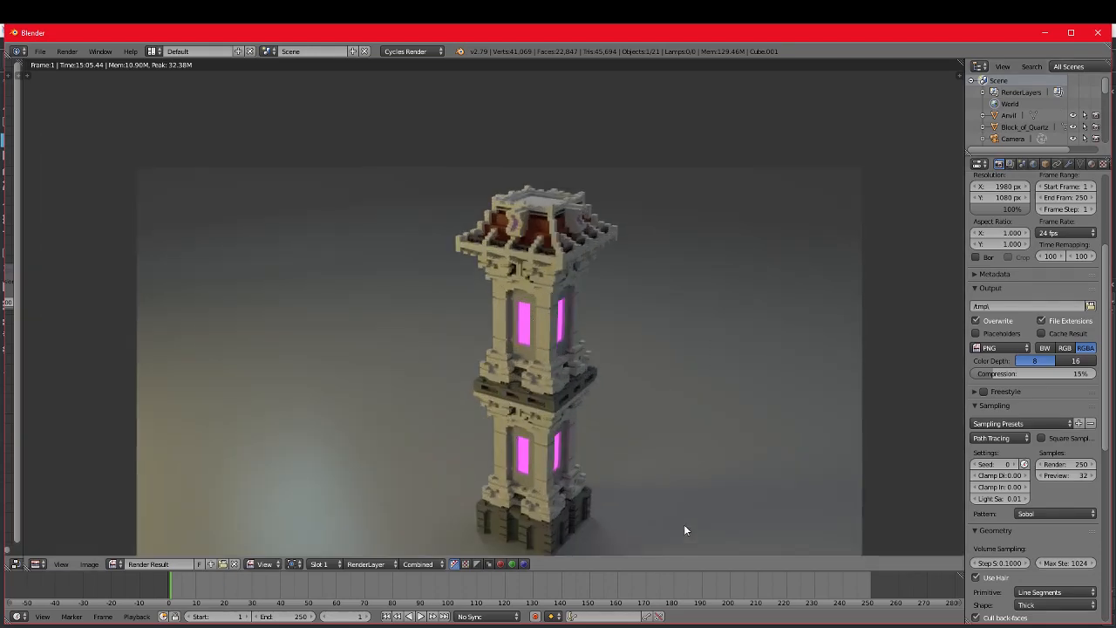
pyautogui.scroll(-1, 523, 528)
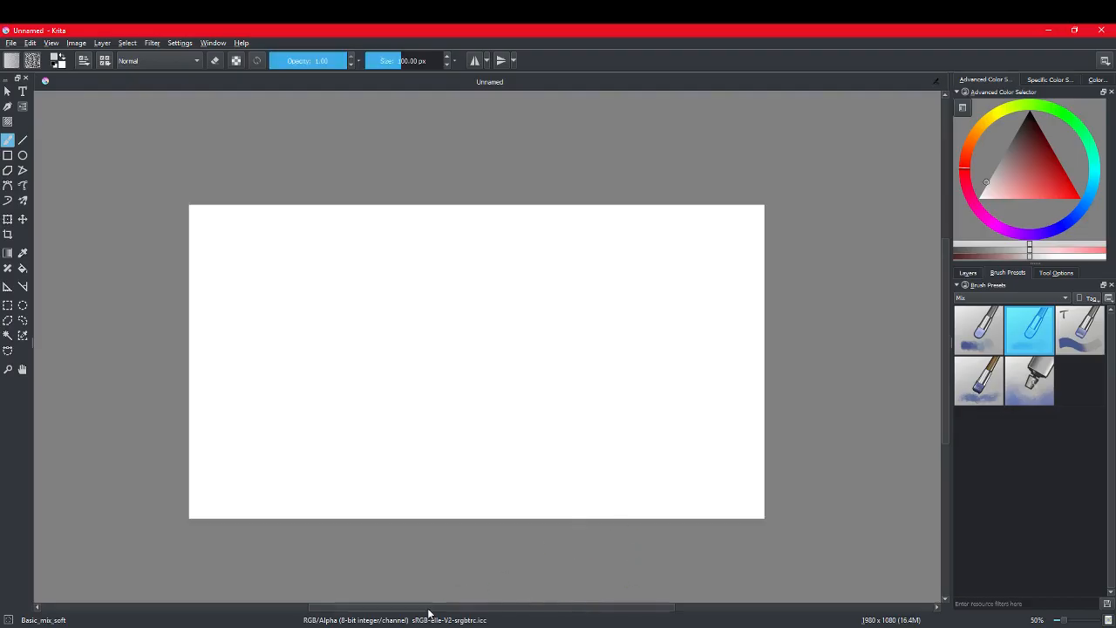
pyautogui.moveTo(312, 621)
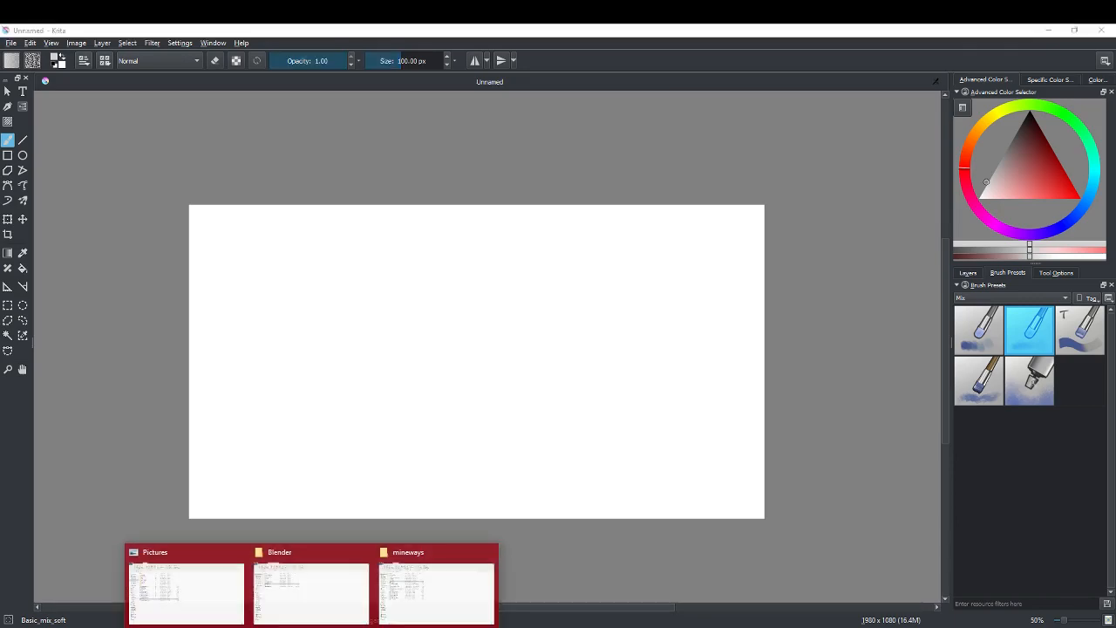
pyautogui.click(308, 583)
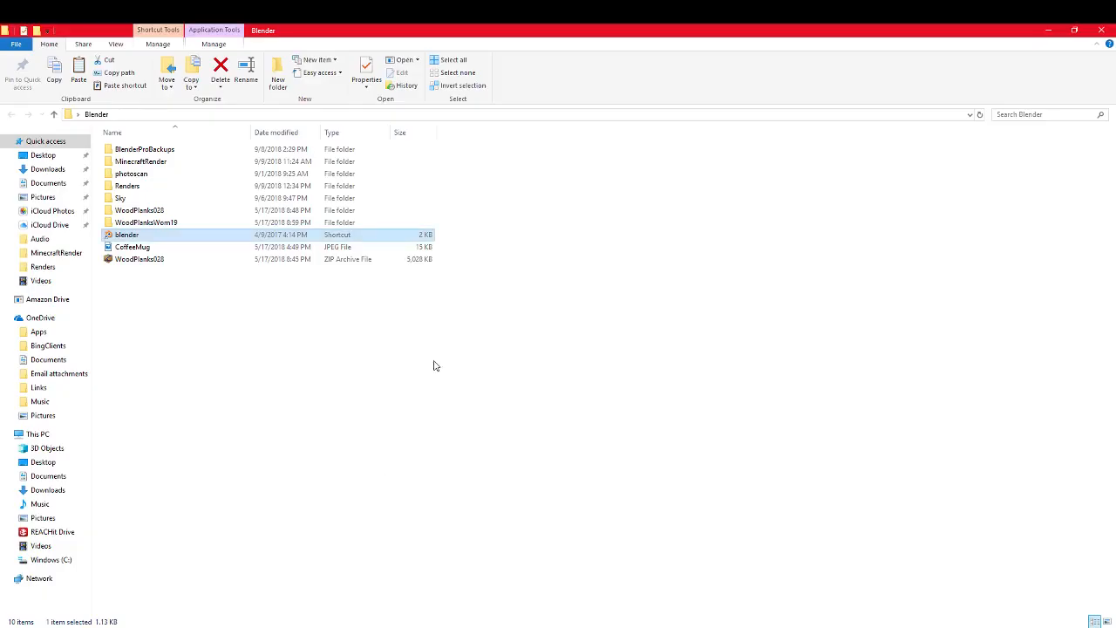
pyautogui.doubleClick(132, 187)
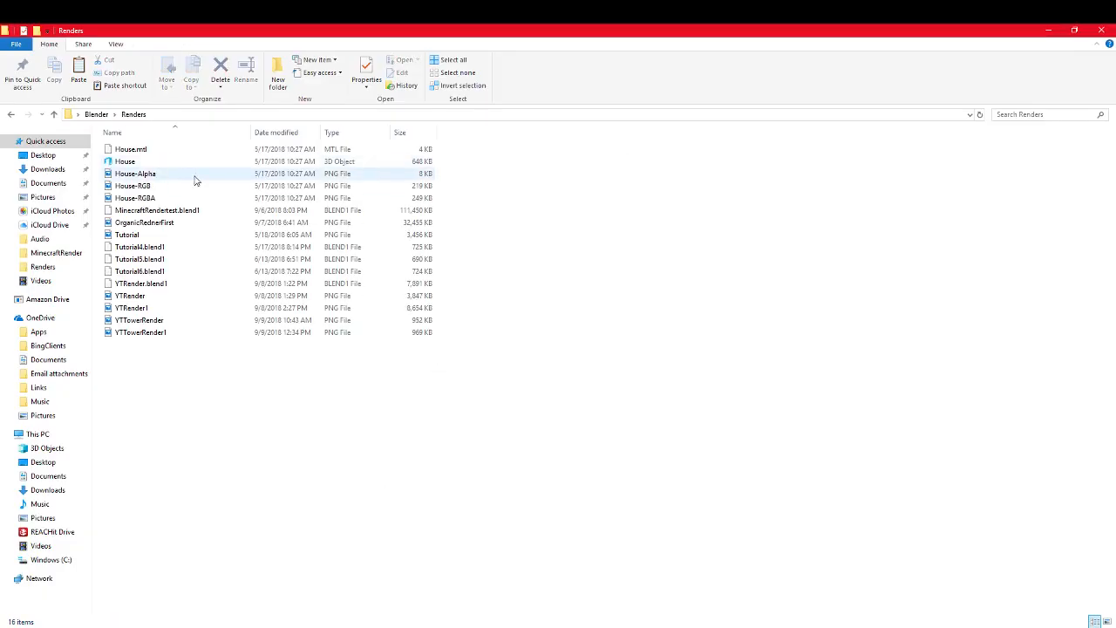
pyautogui.click(146, 336)
pyautogui.moveTo(147, 337); pyautogui.dragTo(194, 209)
pyautogui.click(265, 214)
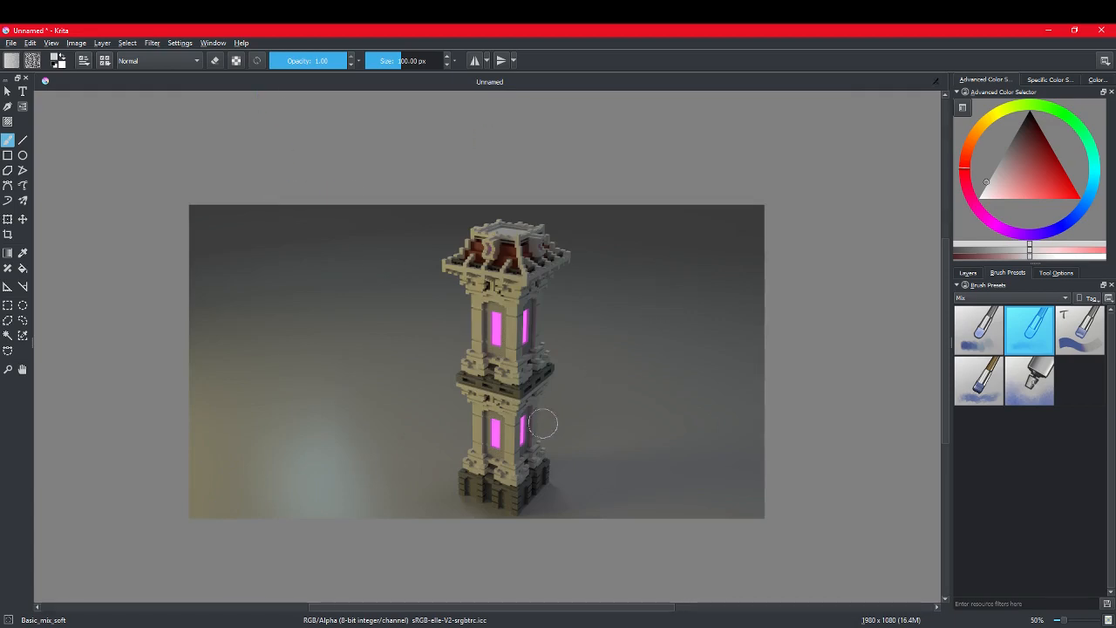
# Step: Smear the tower's corner pillar and middle ledge with two soft mixing brush strokes, and undo both strokes
pyautogui.scroll(6, 528, 388)
pyautogui.scroll(-3, 527, 386)
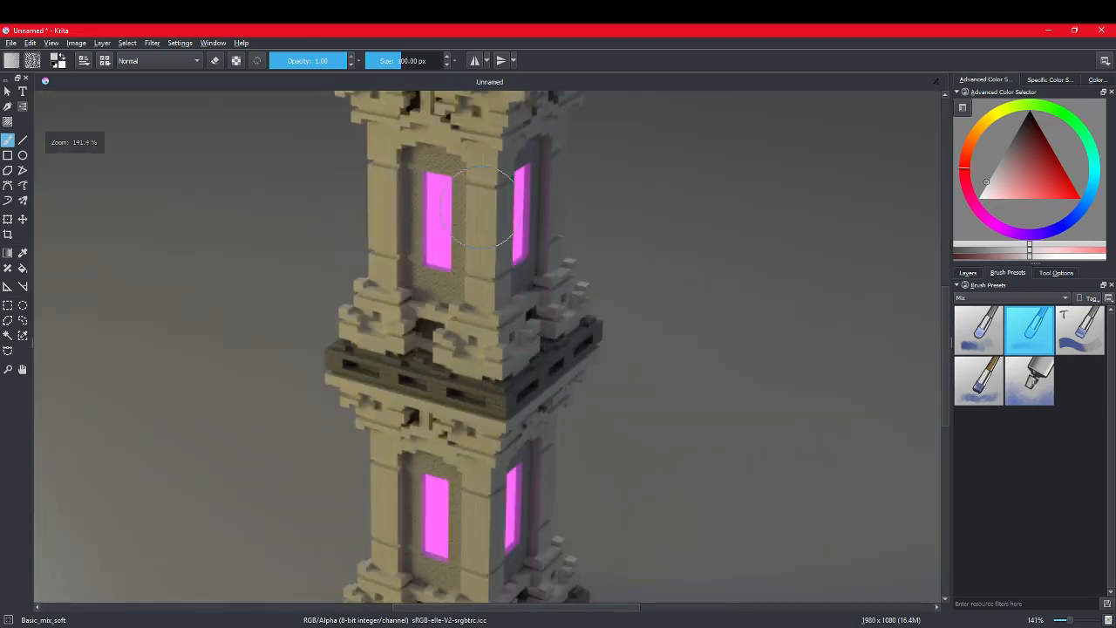
pyautogui.moveTo(488, 210); pyautogui.dragTo(489, 419)
pyautogui.moveTo(349, 361); pyautogui.dragTo(598, 428)
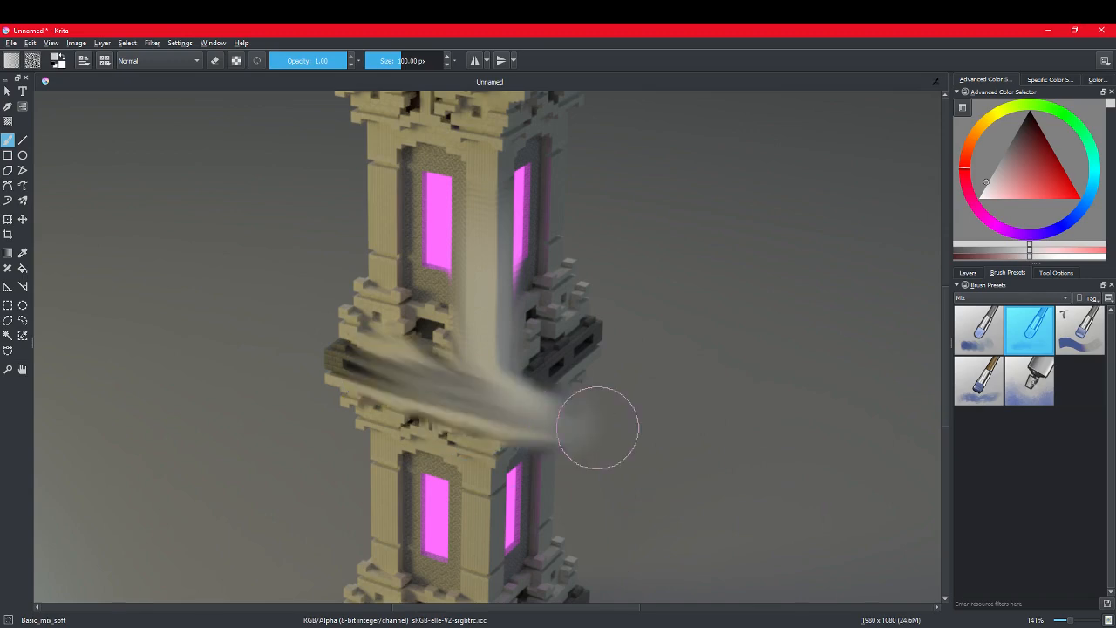
pyautogui.hotkey('ctrl', 'z')
pyautogui.hotkey('ctrl', 'z')
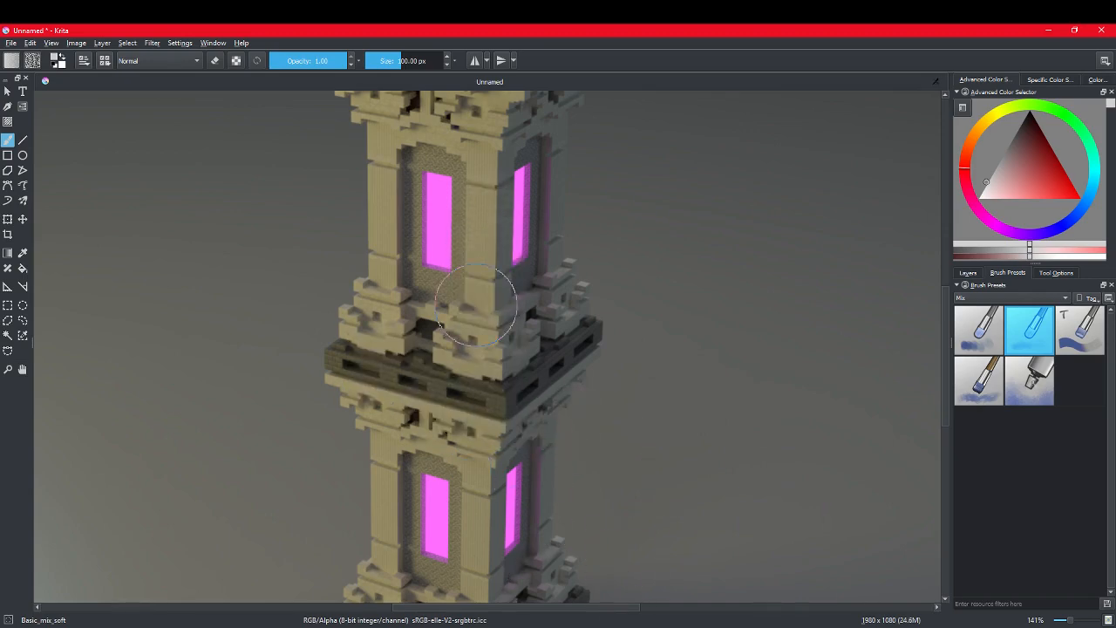
# Step: Pick up the magenta of the upper side window as the painting colour
pyautogui.scroll(3, 511, 349)
pyautogui.scroll(1, 537, 289)
pyautogui.moveTo(617, 235); pyautogui.dragTo(539, 402, button='middle')
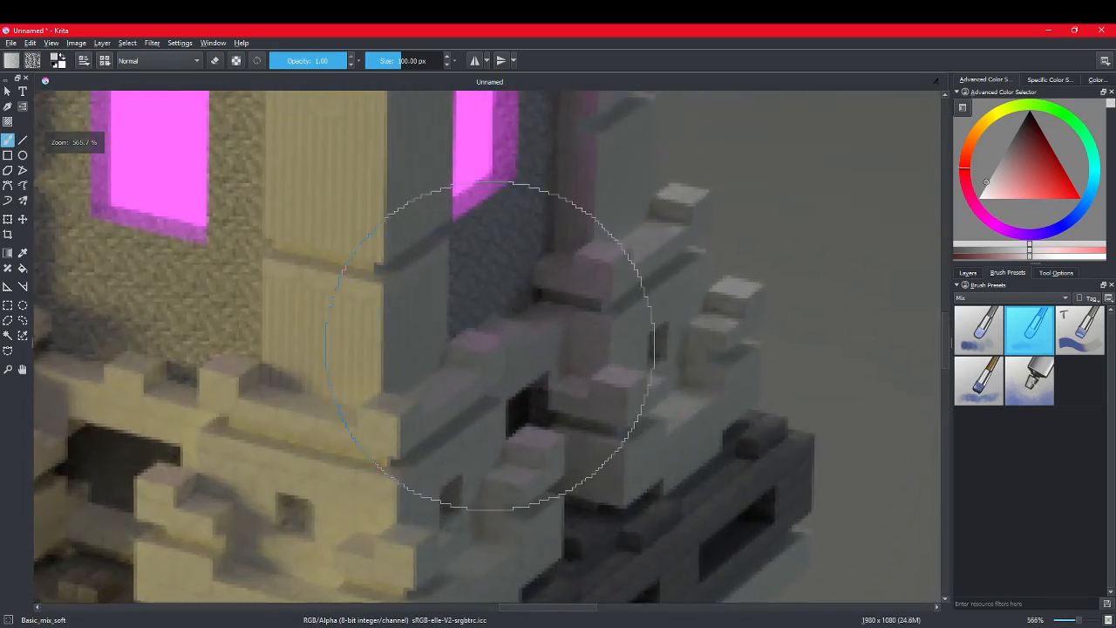
pyautogui.scroll(-1, 489, 348)
pyautogui.scroll(1, 493, 339)
pyautogui.scroll(-1, 497, 325)
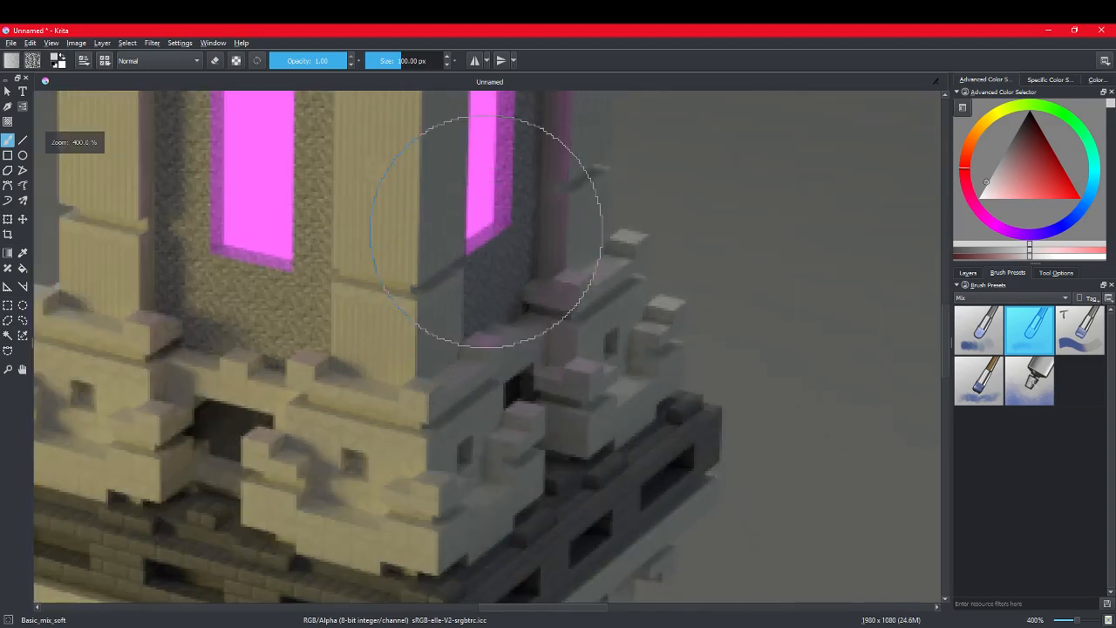
pyautogui.keyDown('ctrl'); pyautogui.click(485, 154); pyautogui.keyUp('ctrl')
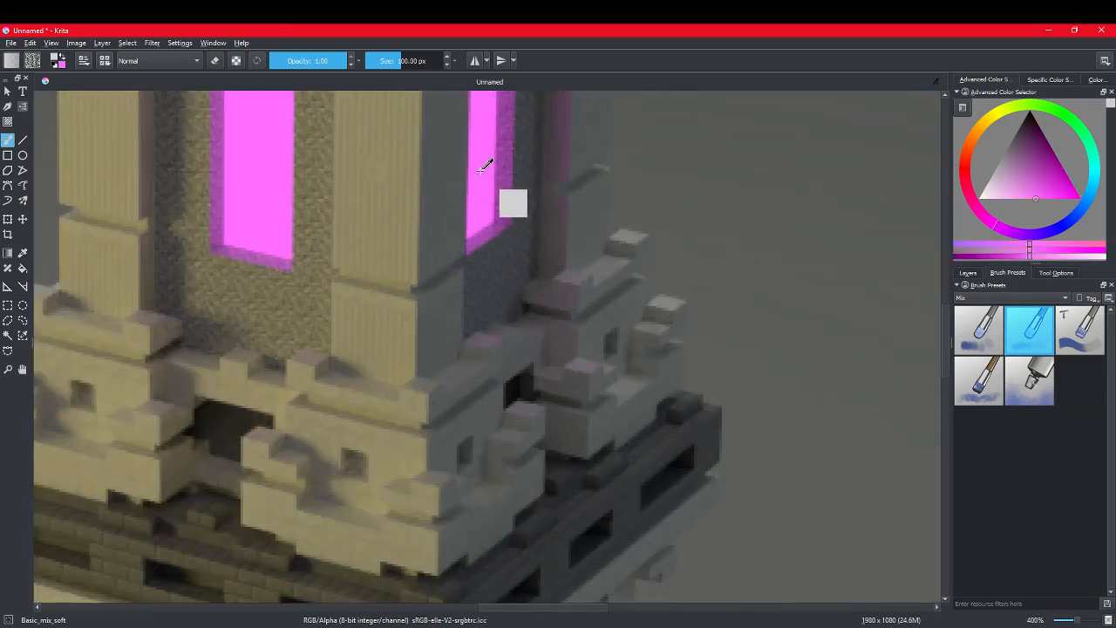
# Step: Choose the pixel1 brush preset from the PixelArt brushes
pyautogui.click(1003, 298)
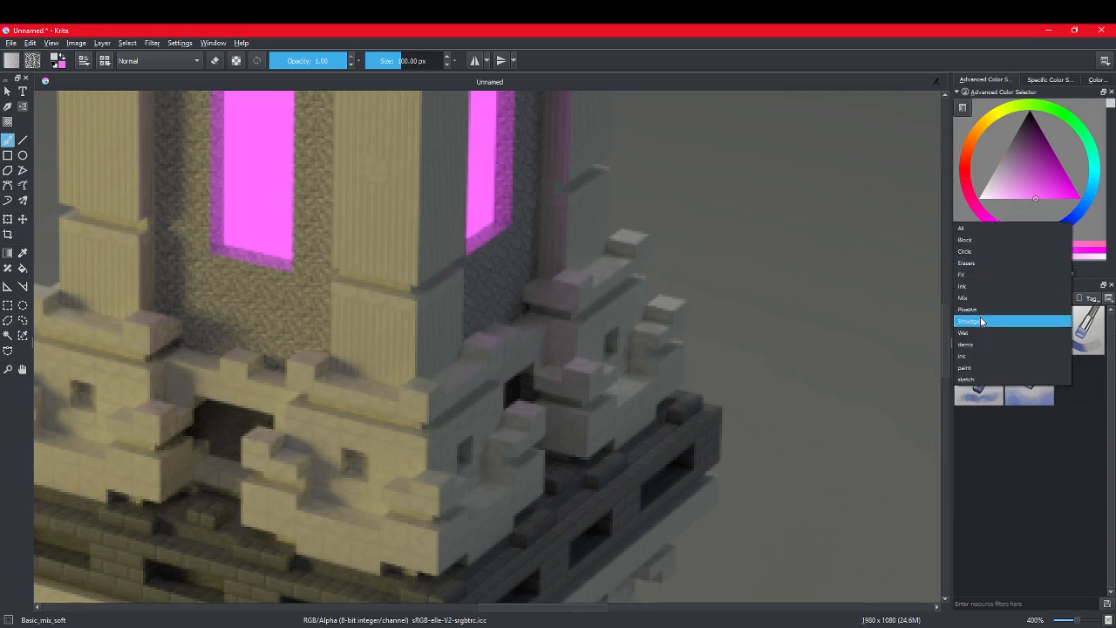
pyautogui.click(984, 310)
pyautogui.click(1060, 346)
pyautogui.click(990, 342)
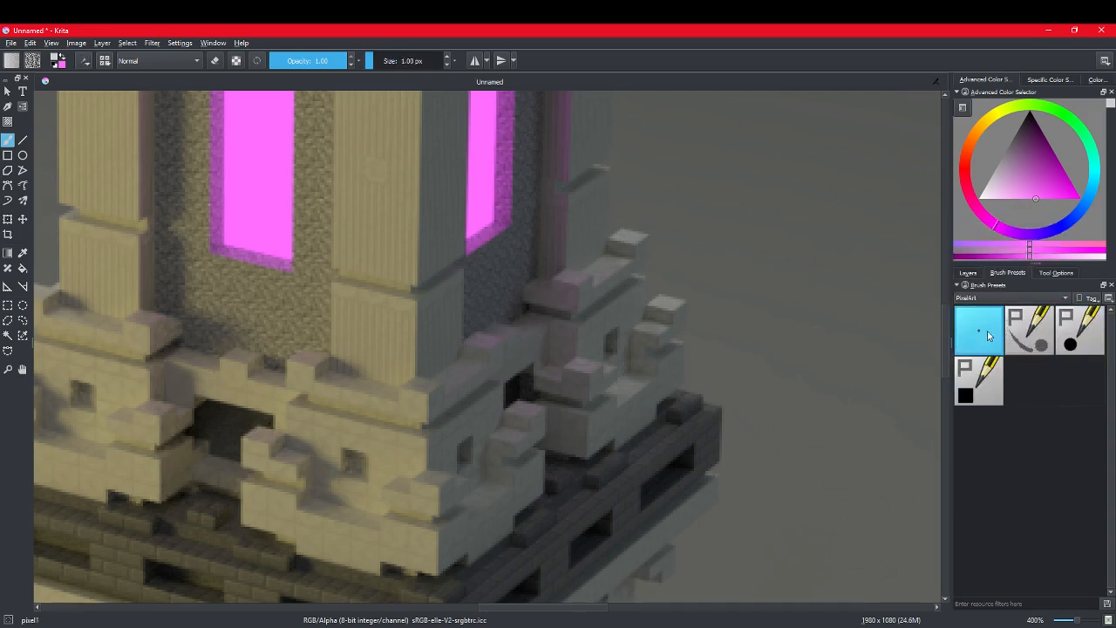
# Step: Choose the Splat_mix_cells brush from the Mix presets and reduce its size to 1.43 px
pyautogui.click(995, 300)
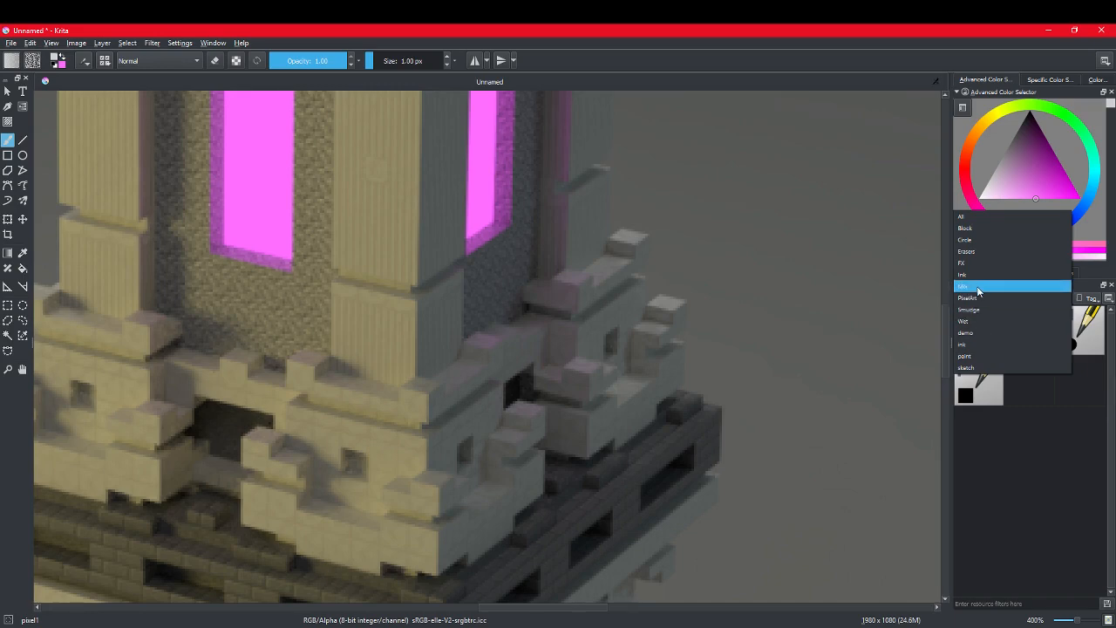
pyautogui.click(979, 287)
pyautogui.click(1035, 389)
pyautogui.keyDown('ctrl'); pyautogui.scroll(5, 498, 274); pyautogui.keyUp('ctrl')
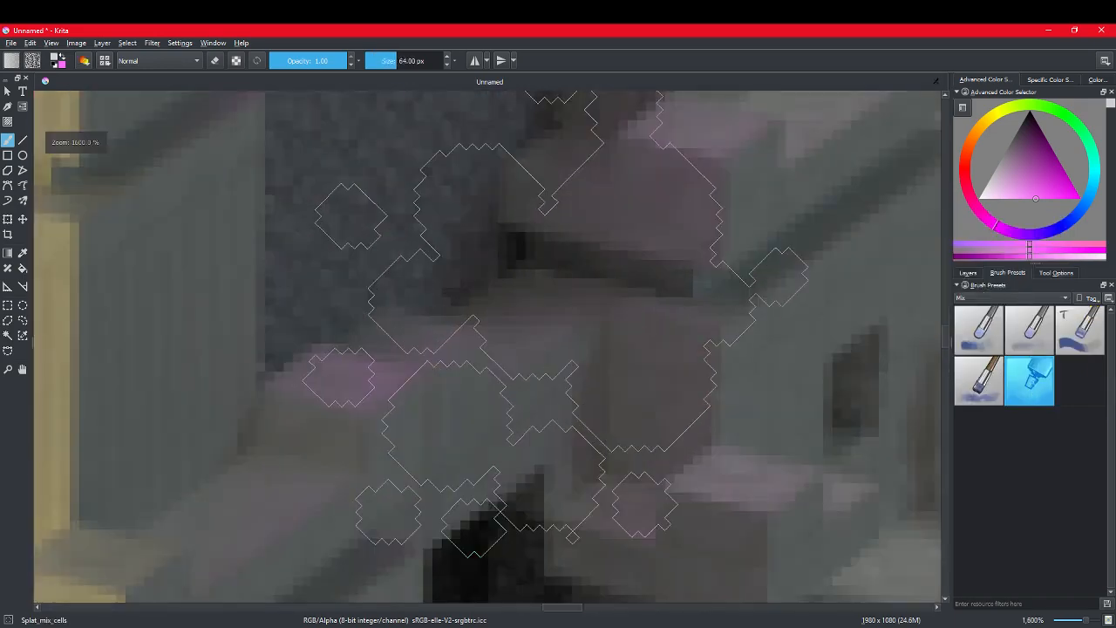
pyautogui.moveTo(370, 64); pyautogui.dragTo(365, 64)
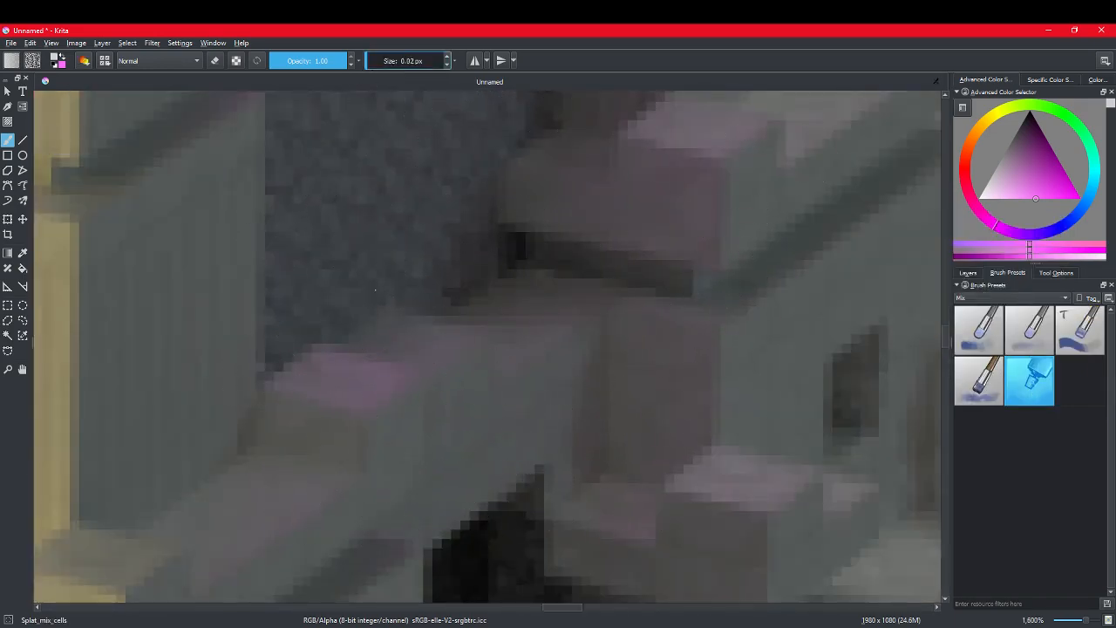
pyautogui.click(374, 64)
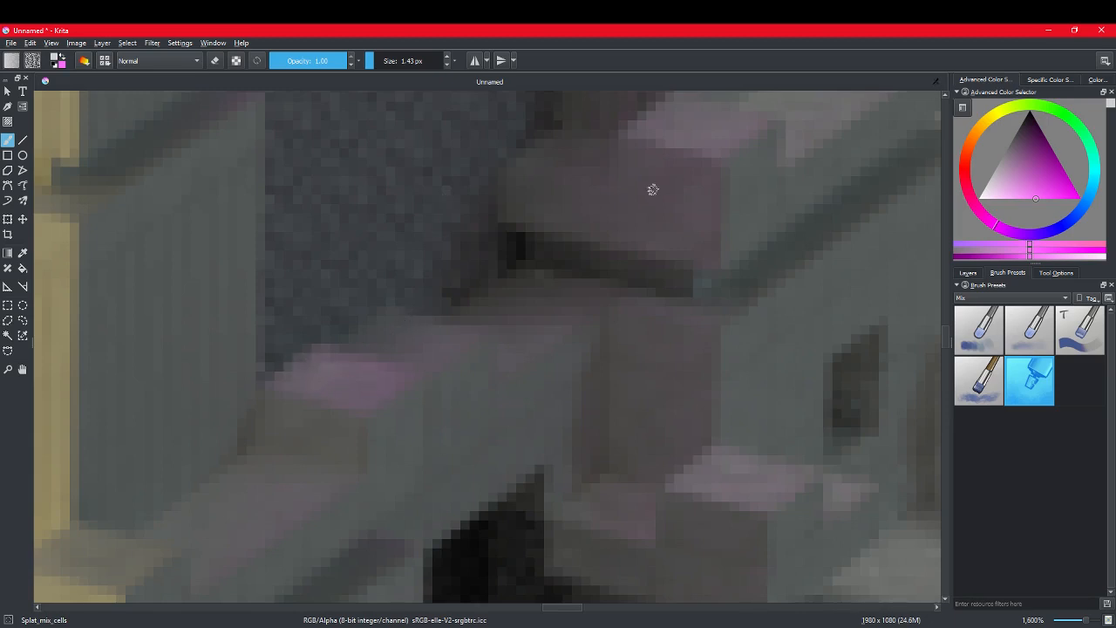
# Step: Change to the Basic_mix brush and reduce its size to 0.42 px
pyautogui.click(983, 327)
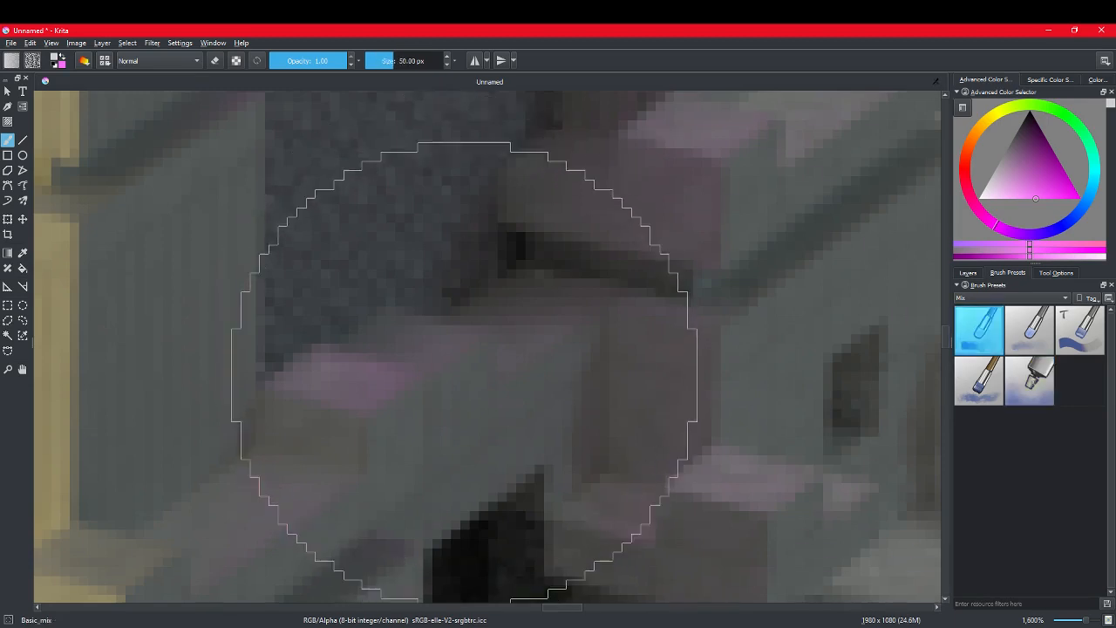
pyautogui.click(374, 57)
pyautogui.keyDown('ctrl'); pyautogui.scroll(-1, 294, 274); pyautogui.keyUp('ctrl')
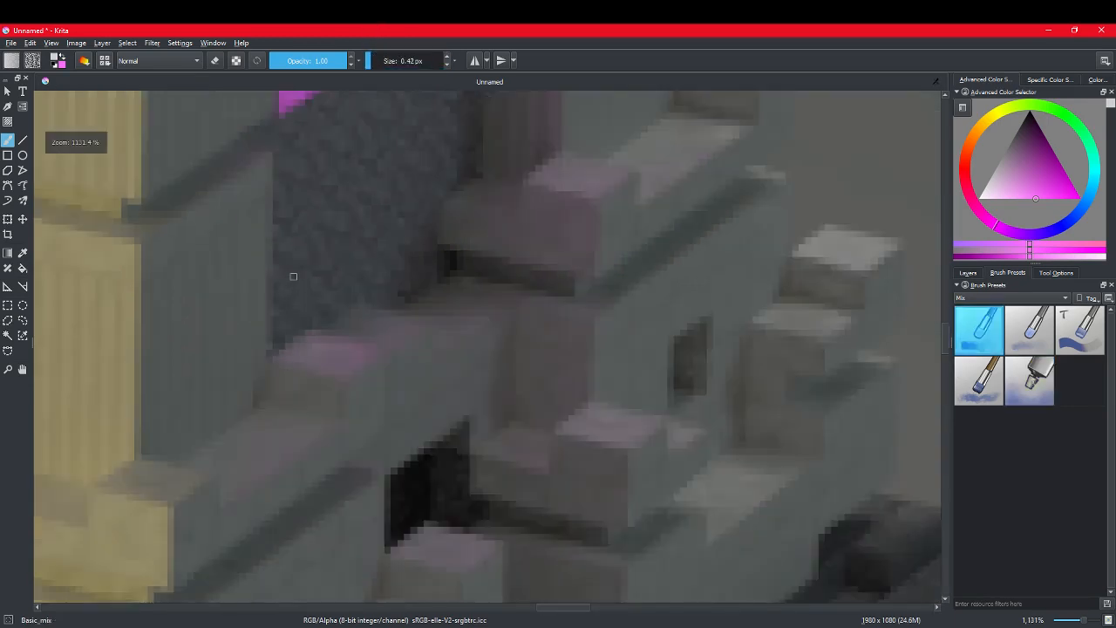
# Step: Dab the pink top of the ledge block beside the corner pillar with the Basic_mix brush, and undo the dab
pyautogui.moveTo(254, 157); pyautogui.dragTo(243, 164)
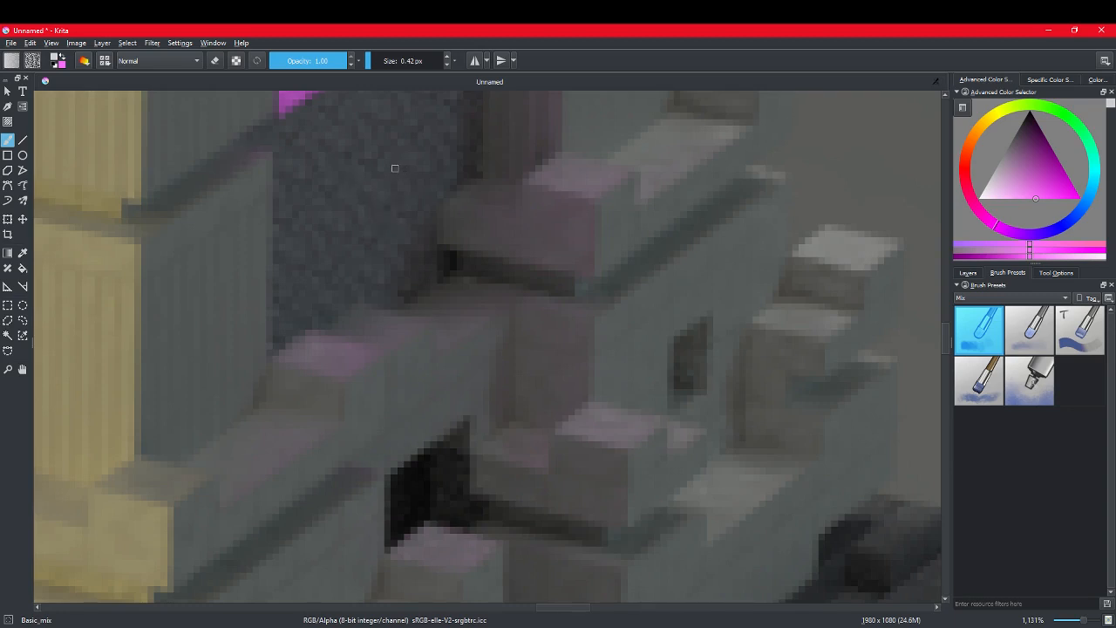
pyautogui.keyDown('ctrl'); pyautogui.scroll(-3, 391, 162); pyautogui.keyUp('ctrl')
pyautogui.keyDown('ctrl'); pyautogui.scroll(4, 382, 145); pyautogui.keyUp('ctrl')
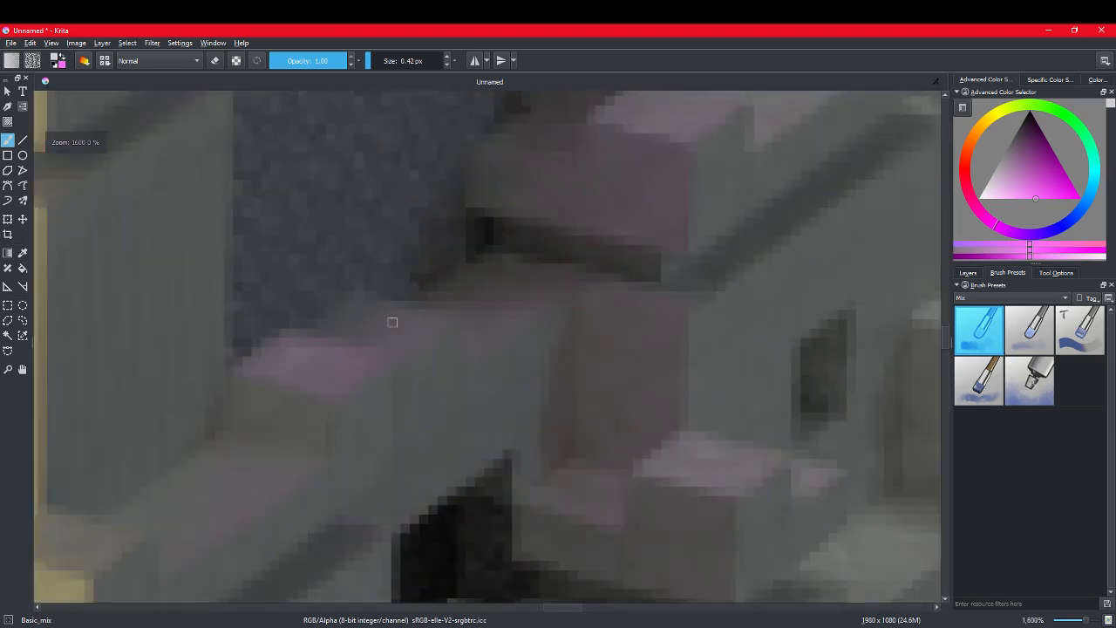
pyautogui.click(330, 372)
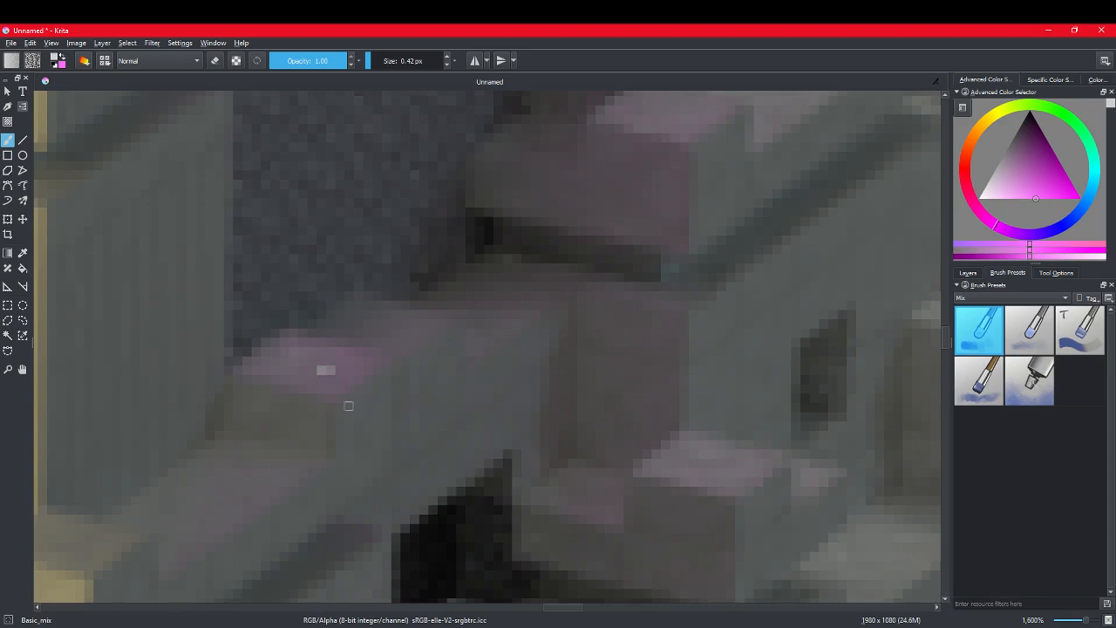
pyautogui.hotkey('ctrl', 'z')
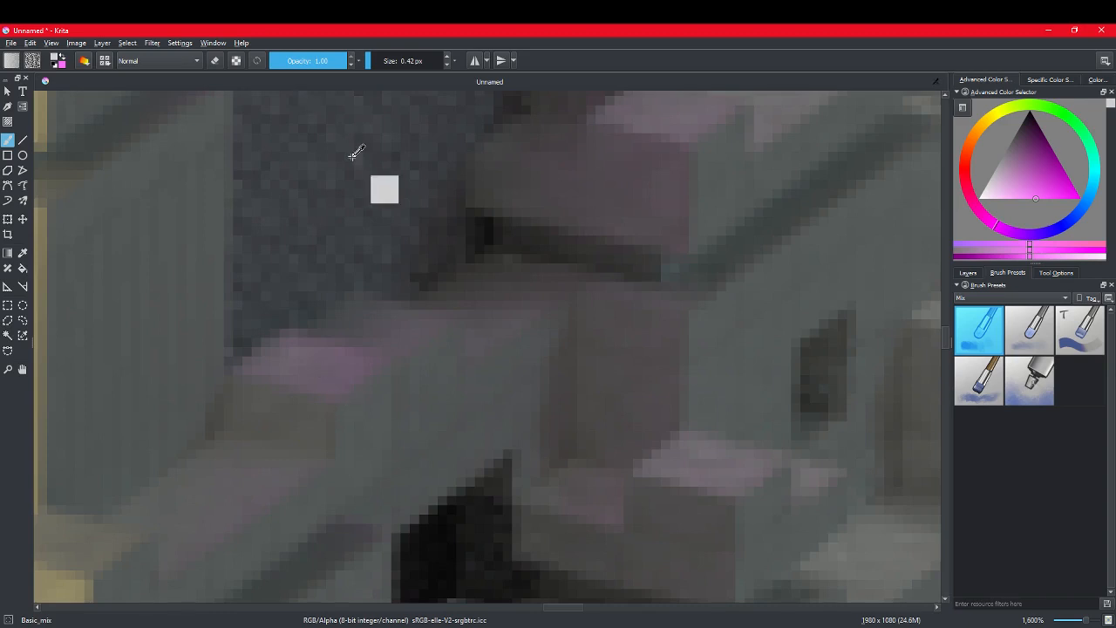
# Step: Sample the magenta of the upper side window as the foreground colour
pyautogui.keyDown('ctrl'); pyautogui.scroll(-5, 353, 153); pyautogui.keyUp('ctrl')
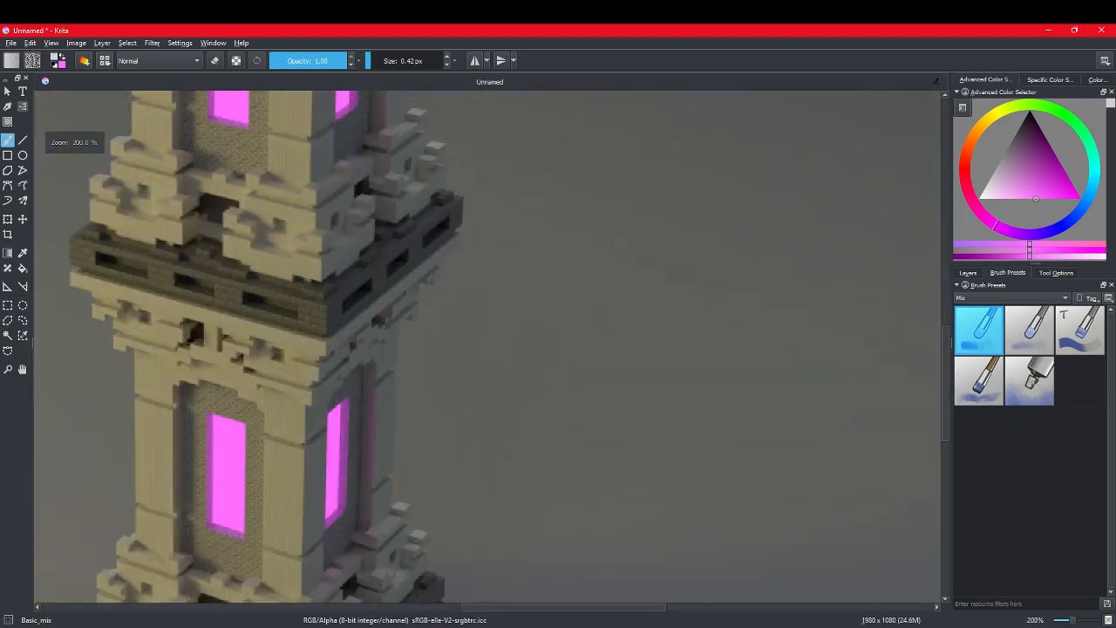
pyautogui.keyDown('ctrl'); pyautogui.click(345, 98); pyautogui.keyUp('ctrl')
pyautogui.keyDown('ctrl'); pyautogui.scroll(5, 345, 97); pyautogui.keyUp('ctrl')
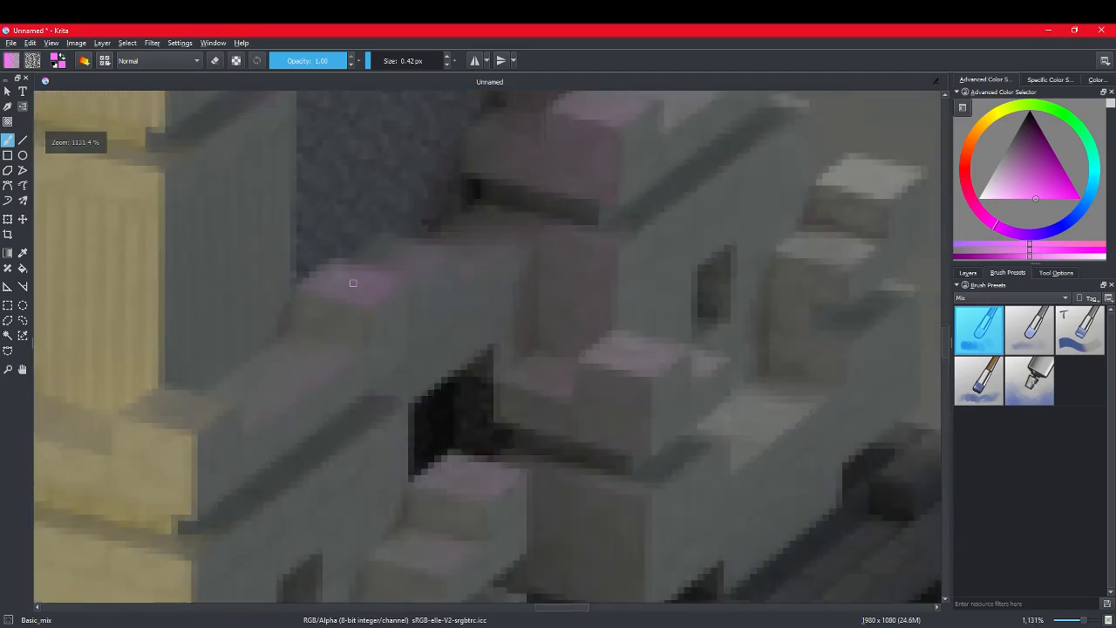
# Step: Paint two short magenta strokes on the pink ledge block below the side window, and undo both
pyautogui.moveTo(456, 259); pyautogui.dragTo(387, 281)
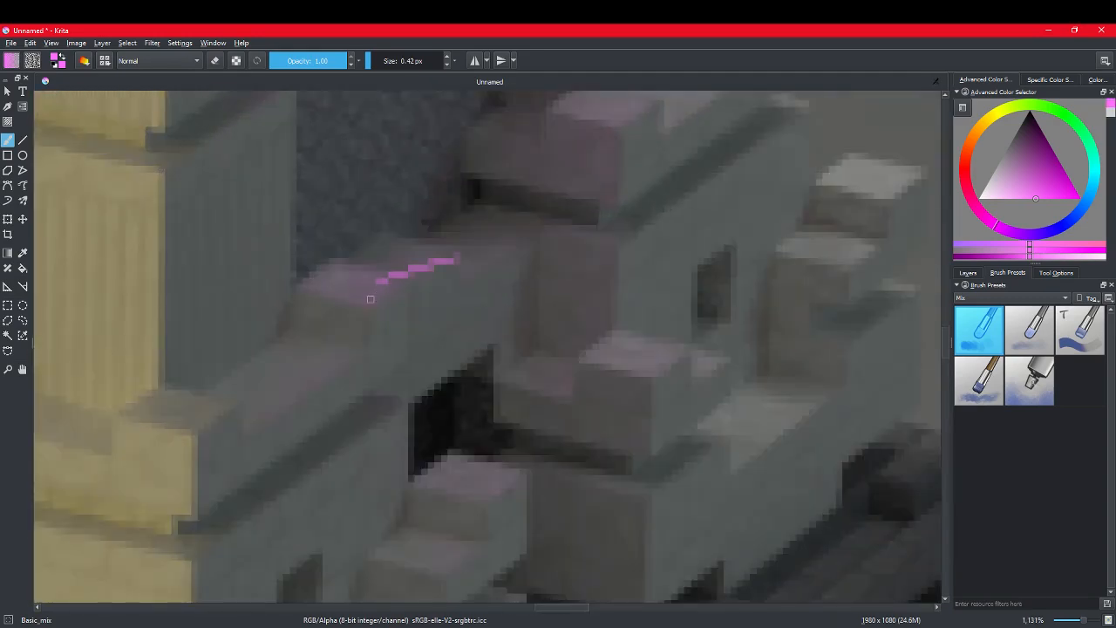
pyautogui.hotkey('ctrl', 'z')
pyautogui.moveTo(372, 288); pyautogui.dragTo(355, 291)
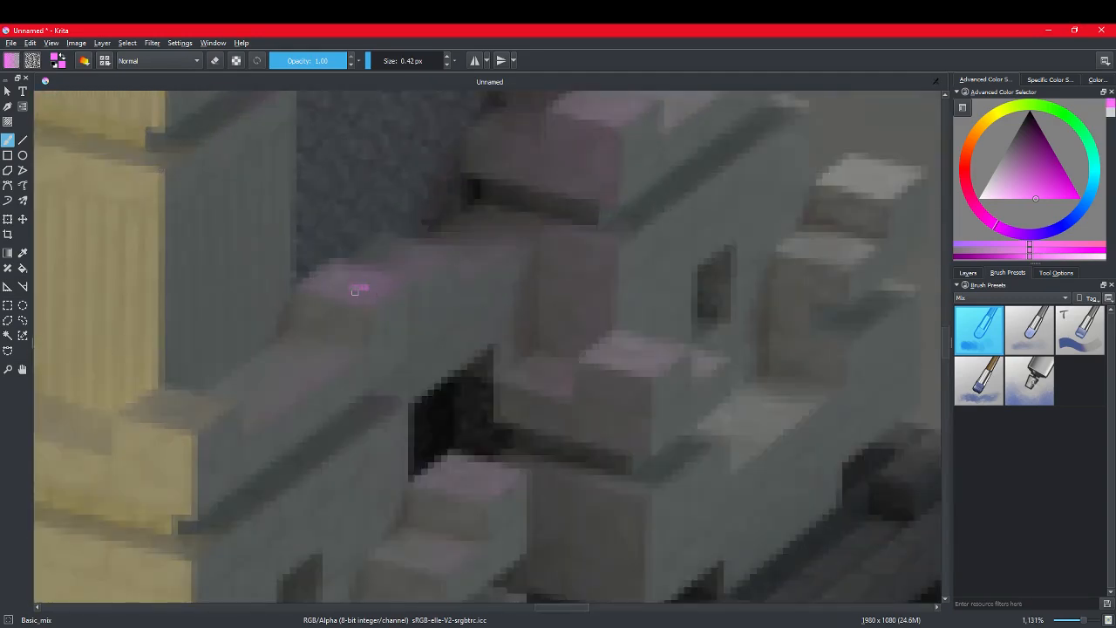
pyautogui.hotkey('ctrl', 'z')
# Step: Return to the Splat_mix_cells brush and reduce its size to 0.73 px
pyautogui.click(1029, 380)
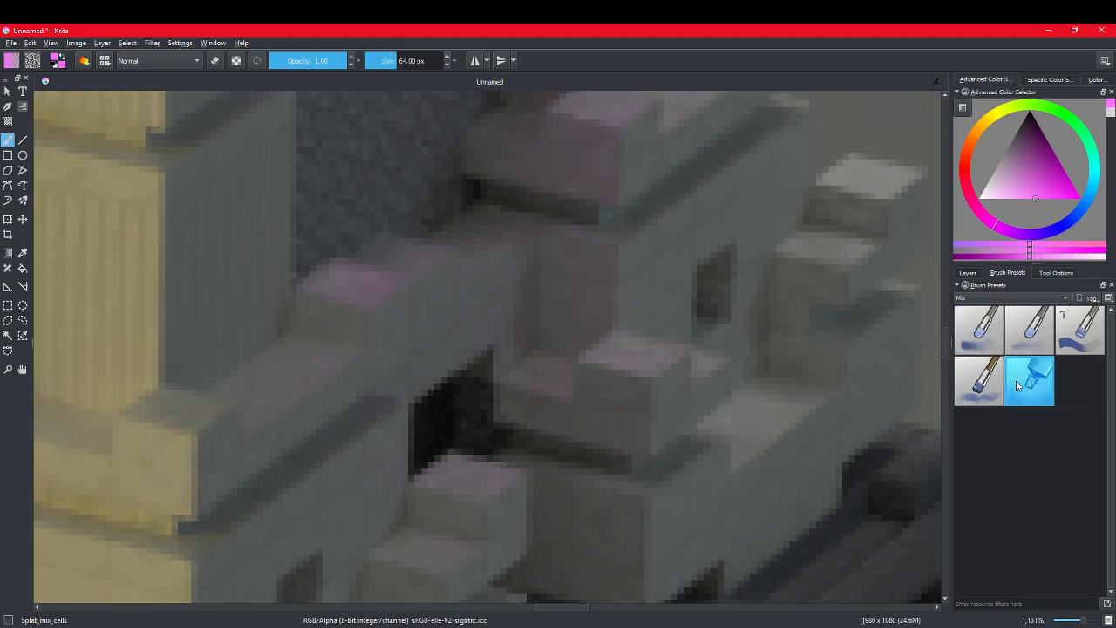
pyautogui.press('+')
pyautogui.moveTo(376, 58); pyautogui.dragTo(369, 59)
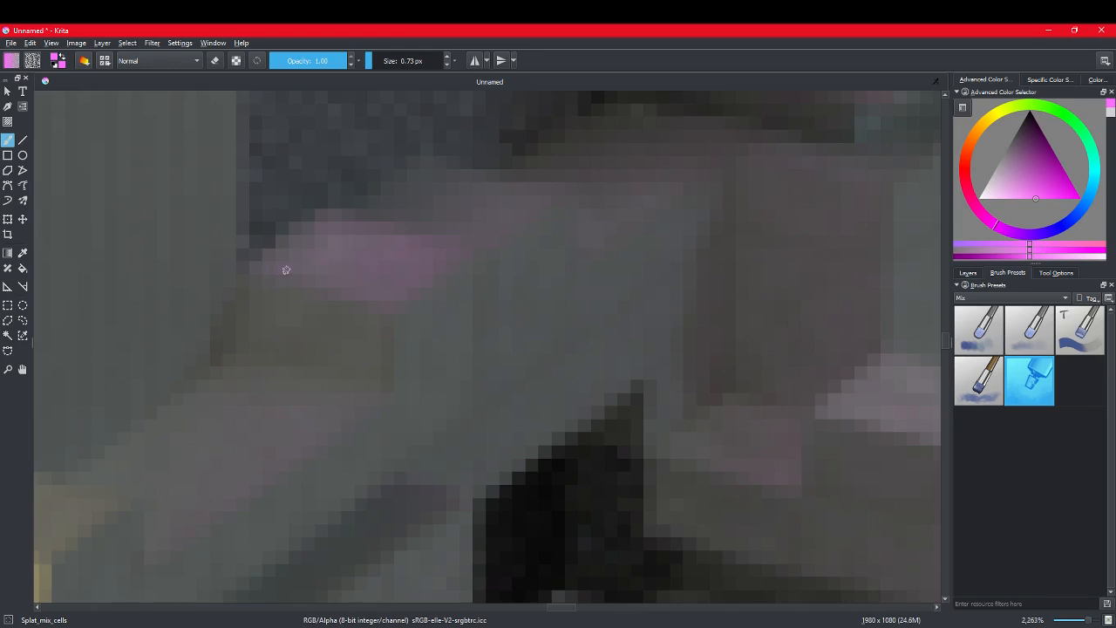
# Step: Examine the magenta glow on the ledges and around the lower side window, and the look of the whole tower render
pyautogui.press('-')
pyautogui.press('-')
pyautogui.press('-')
pyautogui.press('-')
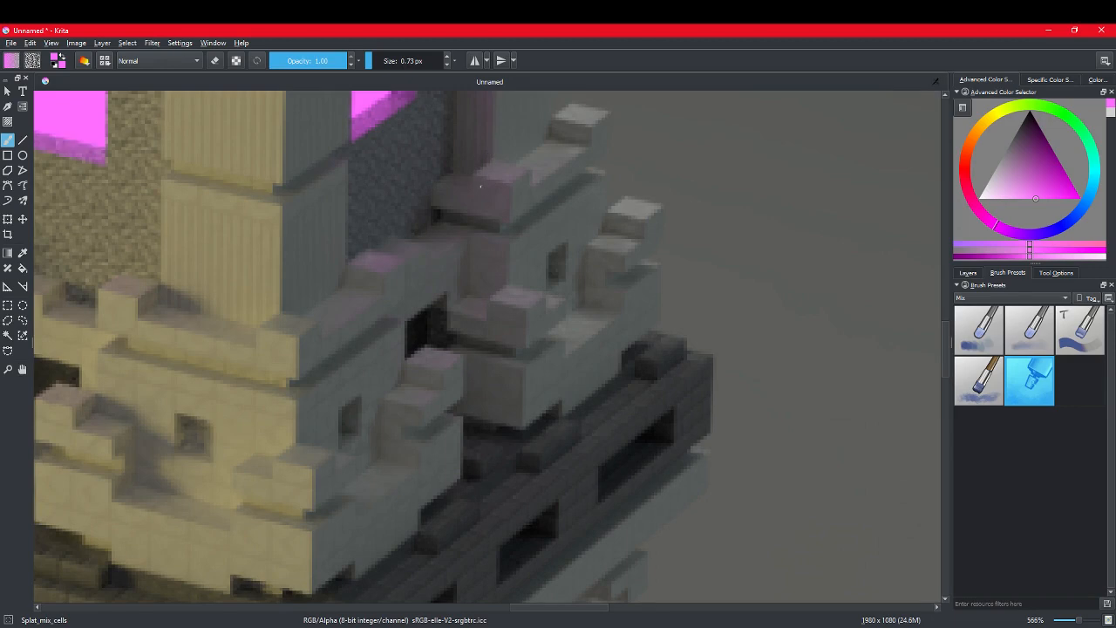
pyautogui.press('-')
pyautogui.press('-')
pyautogui.press('-')
pyautogui.press('-')
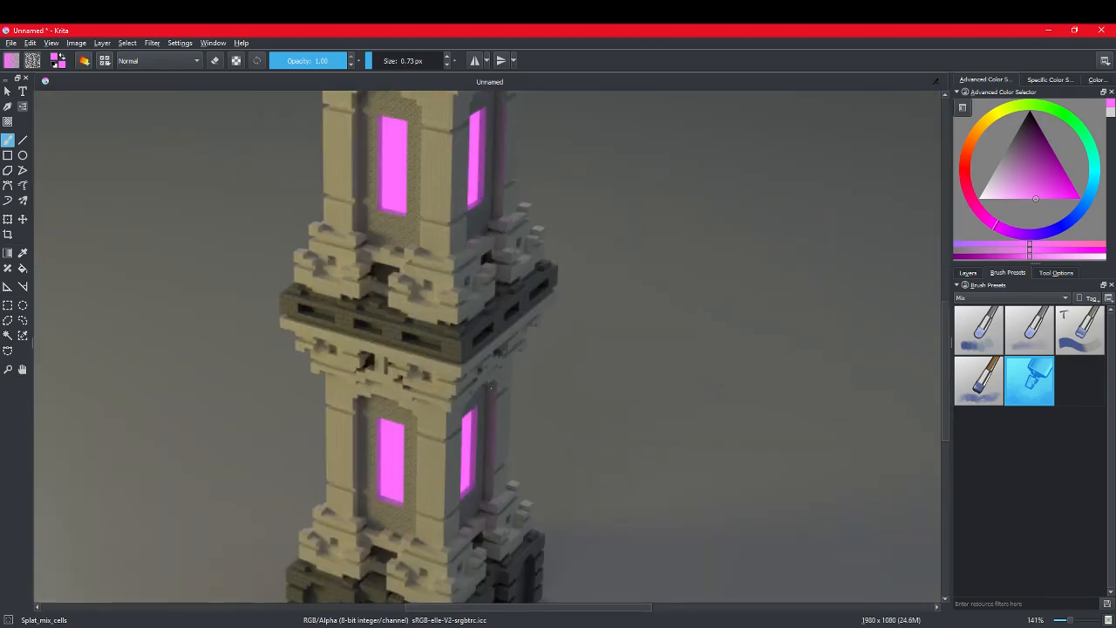
pyautogui.keyDown('ctrl'); pyautogui.scroll(6, 491, 387); pyautogui.keyUp('ctrl')
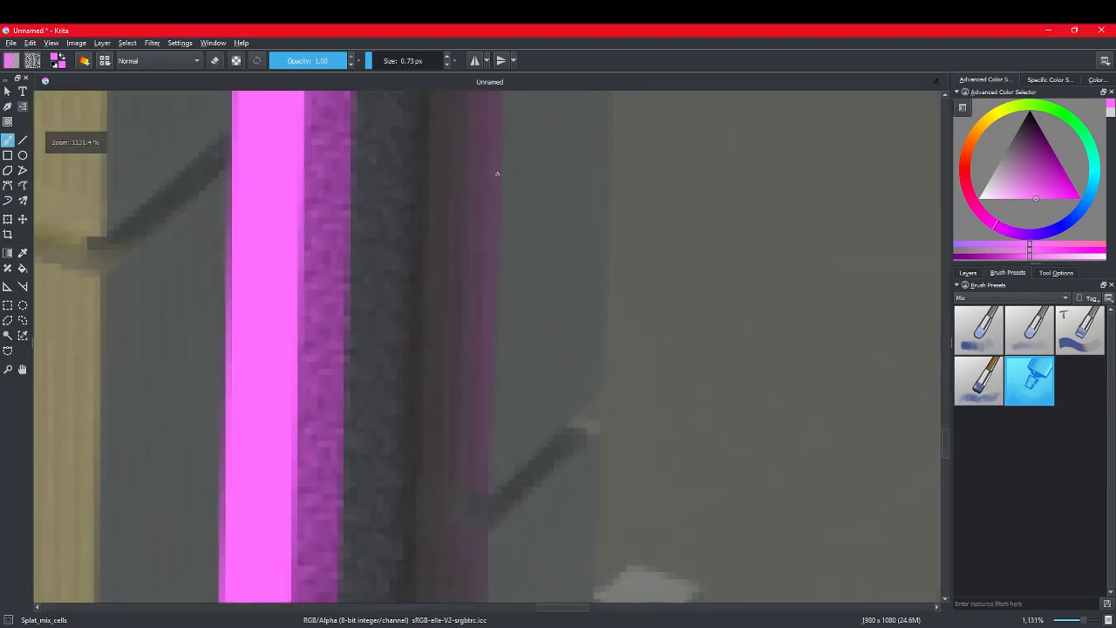
pyautogui.press('-')
pyautogui.press('-')
pyautogui.press('-')
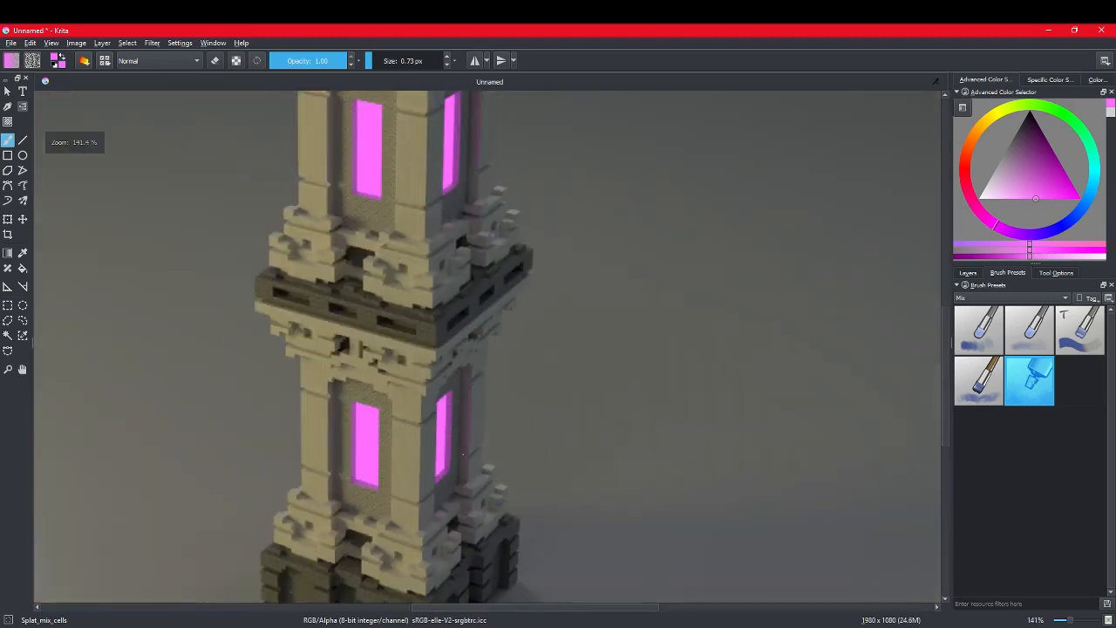
pyautogui.press('-')
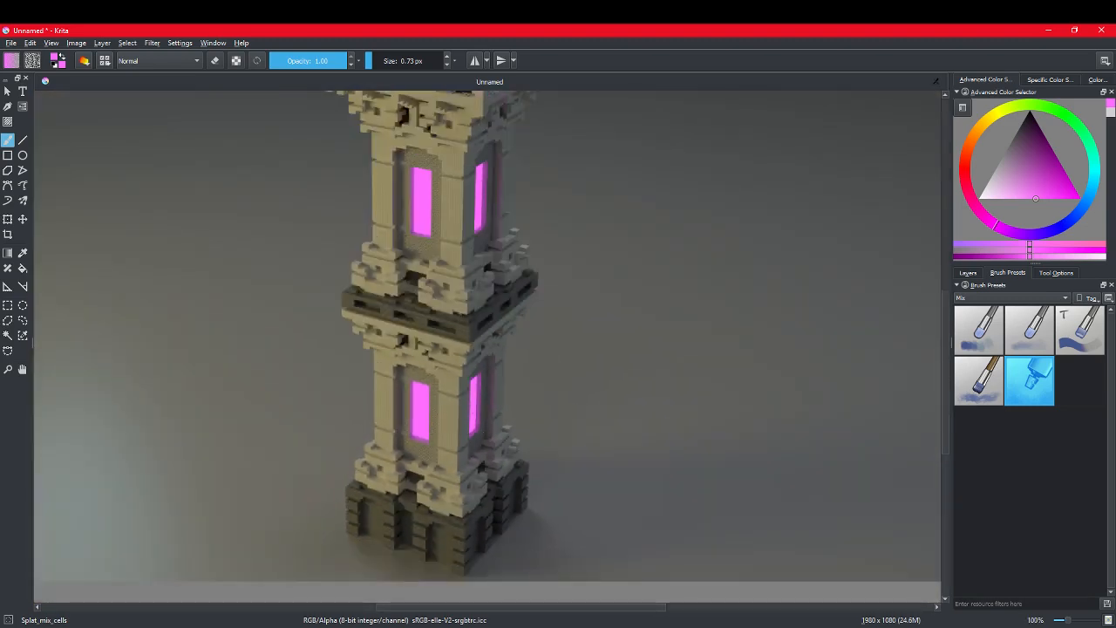
pyautogui.scroll(-4, 366, 393)
pyautogui.scroll(4, 323, 288)
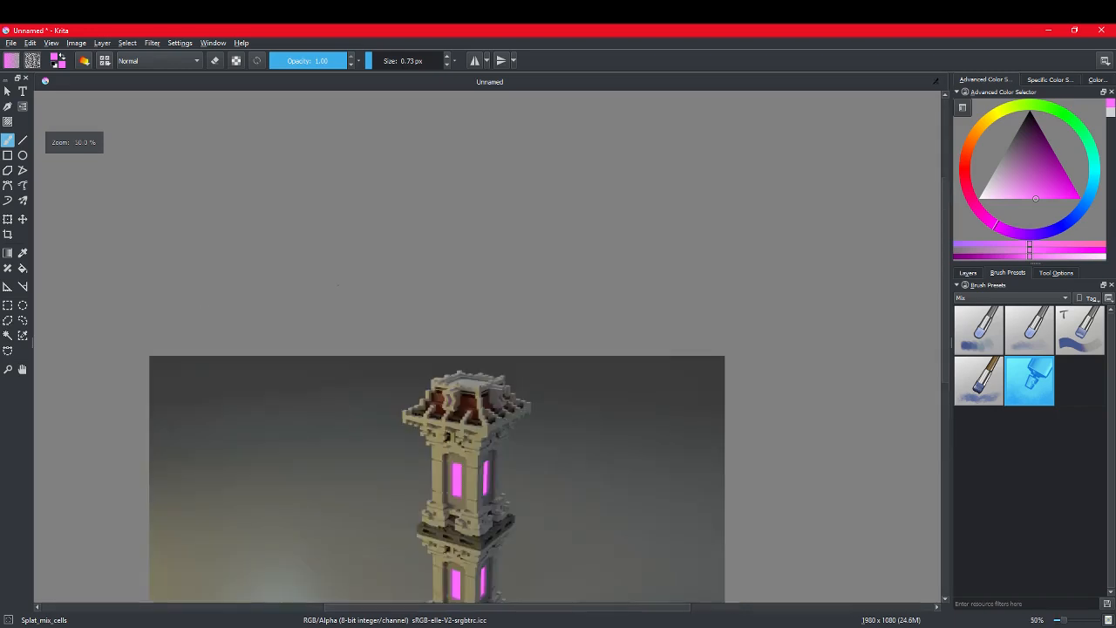
pyautogui.scroll(-3, 392, 423)
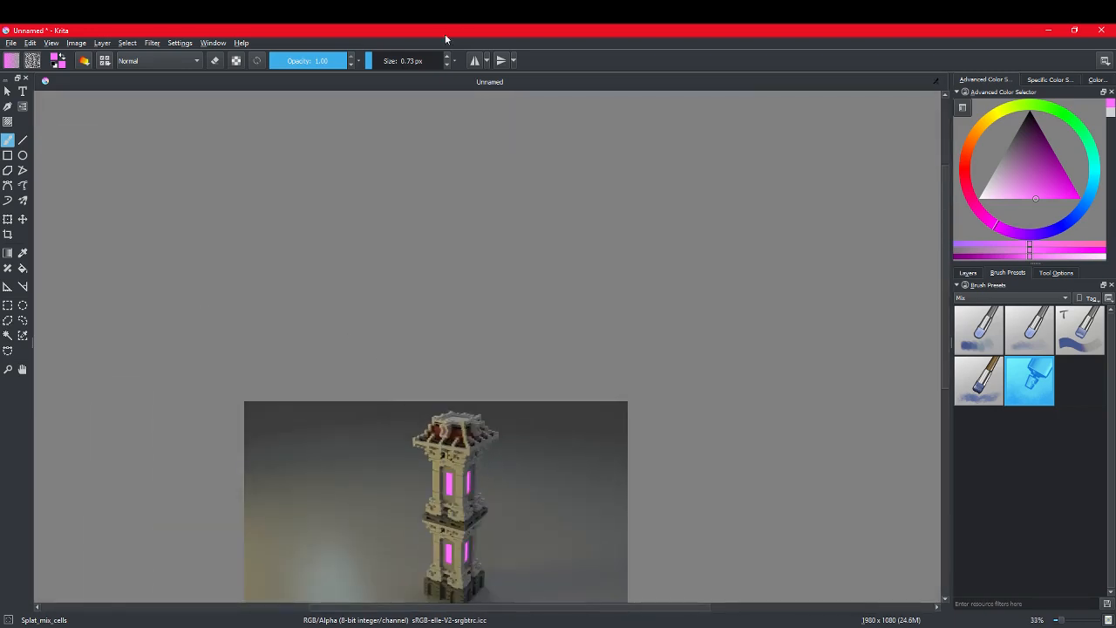
# Step: Enlarge the Splat_mix_cells brush to 201.71 px
pyautogui.click(410, 60)
pyautogui.scroll(-1, 474, 401)
pyautogui.moveTo(498, 472); pyautogui.dragTo(487, 383, button='middle')
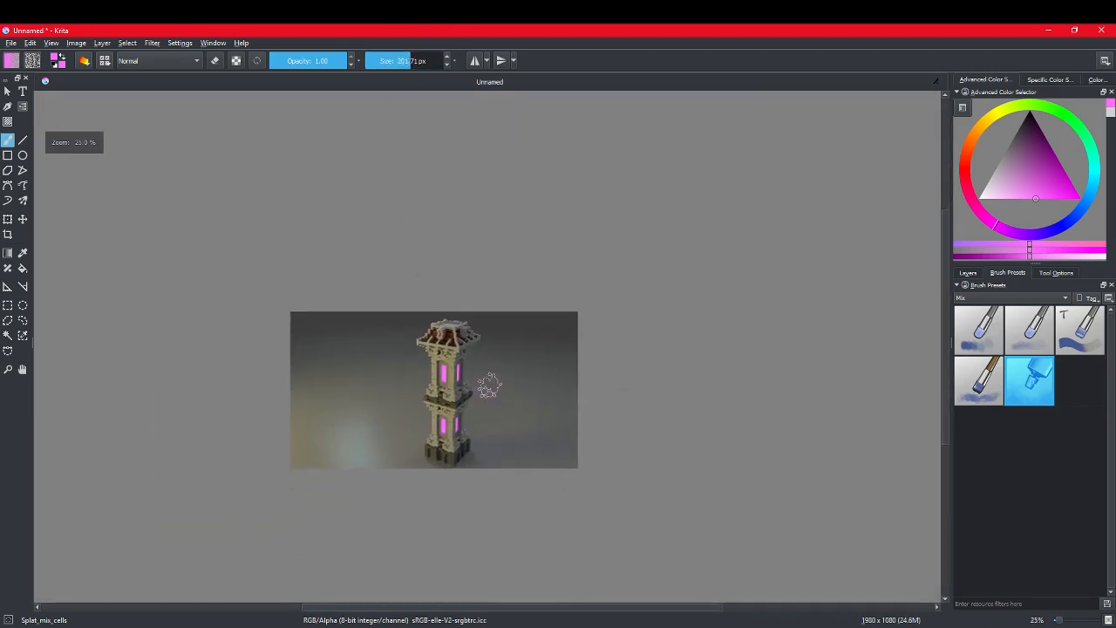
# Step: Choose the PixelArt_Square brush from the PixelArt presets and set its size to 165.35 px
pyautogui.click(1035, 300)
pyautogui.click(986, 309)
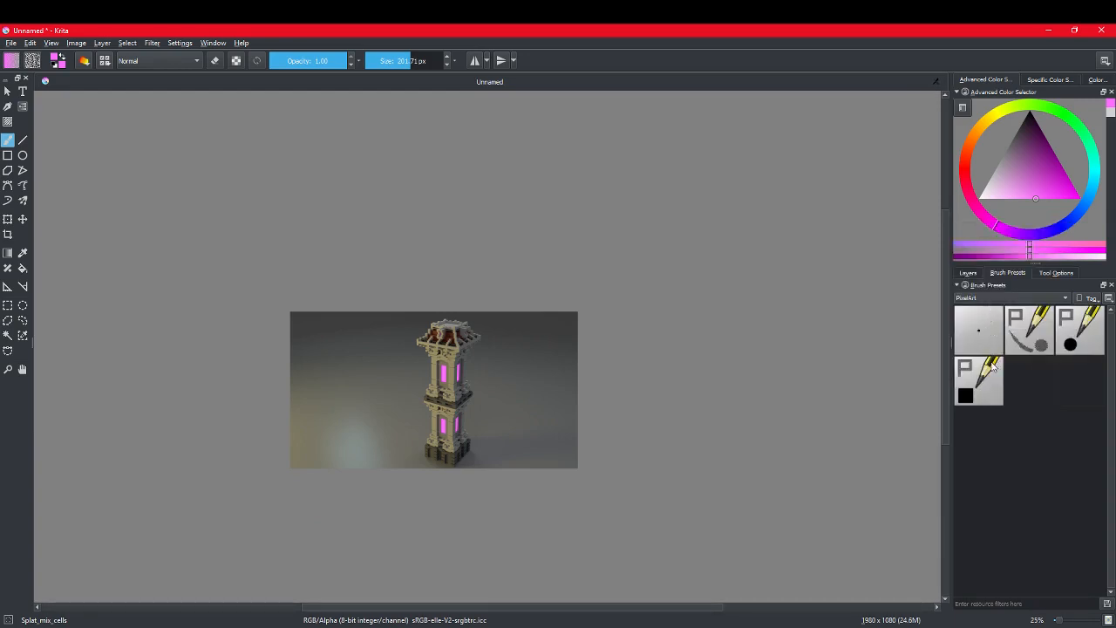
pyautogui.click(980, 381)
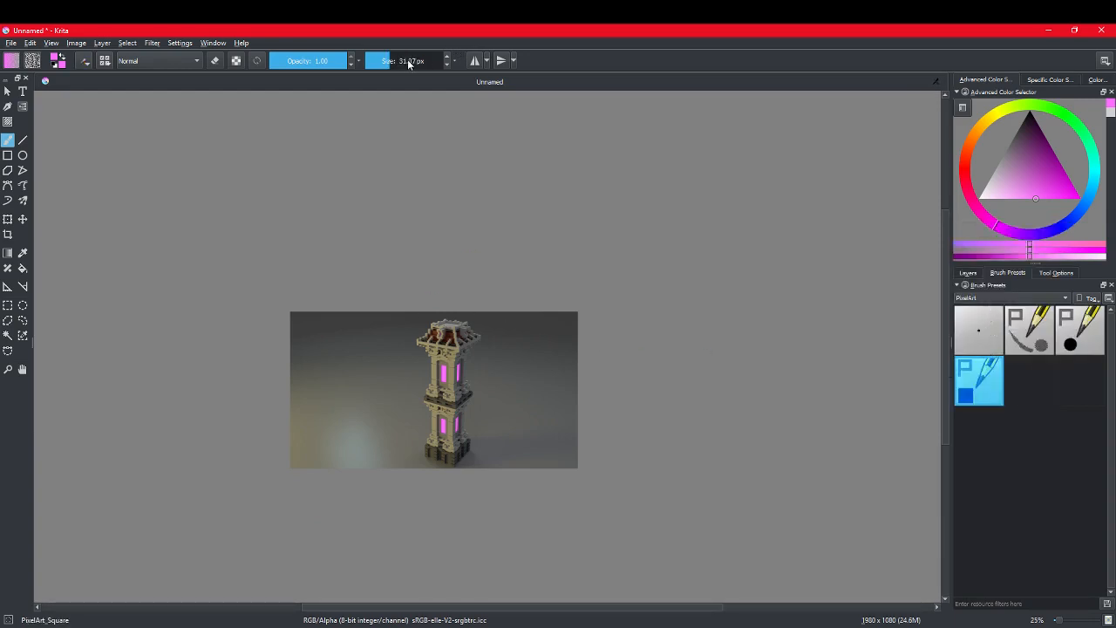
pyautogui.click(409, 61)
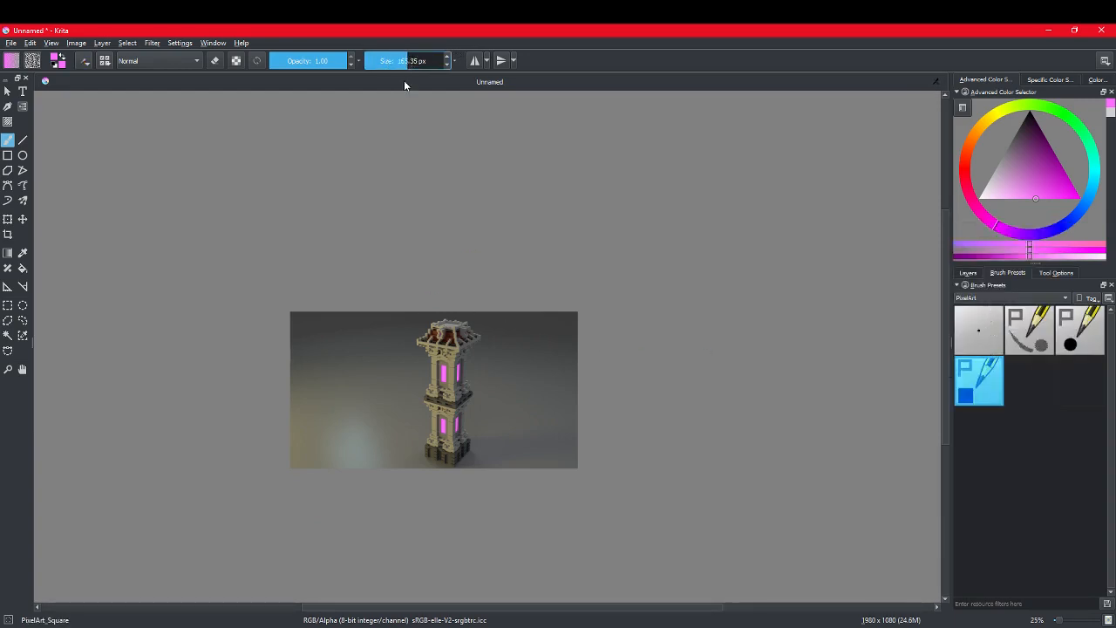
# Step: Apply the Sharpen enhancement filter to the tower render
pyautogui.click(152, 42)
pyautogui.moveTo(167, 70)
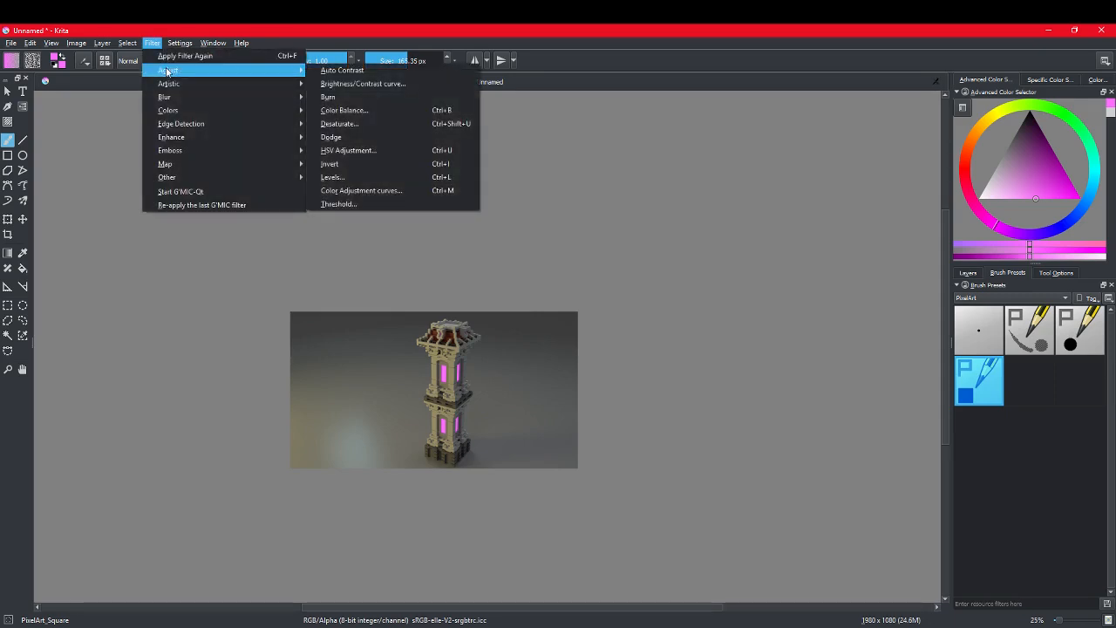
pyautogui.moveTo(182, 114)
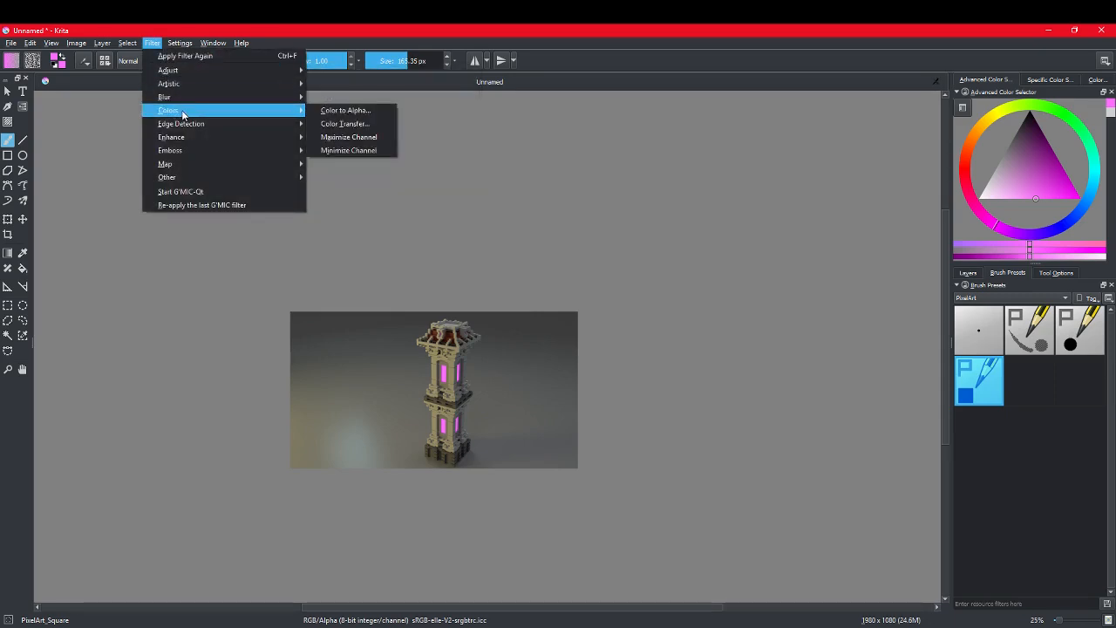
pyautogui.moveTo(187, 137)
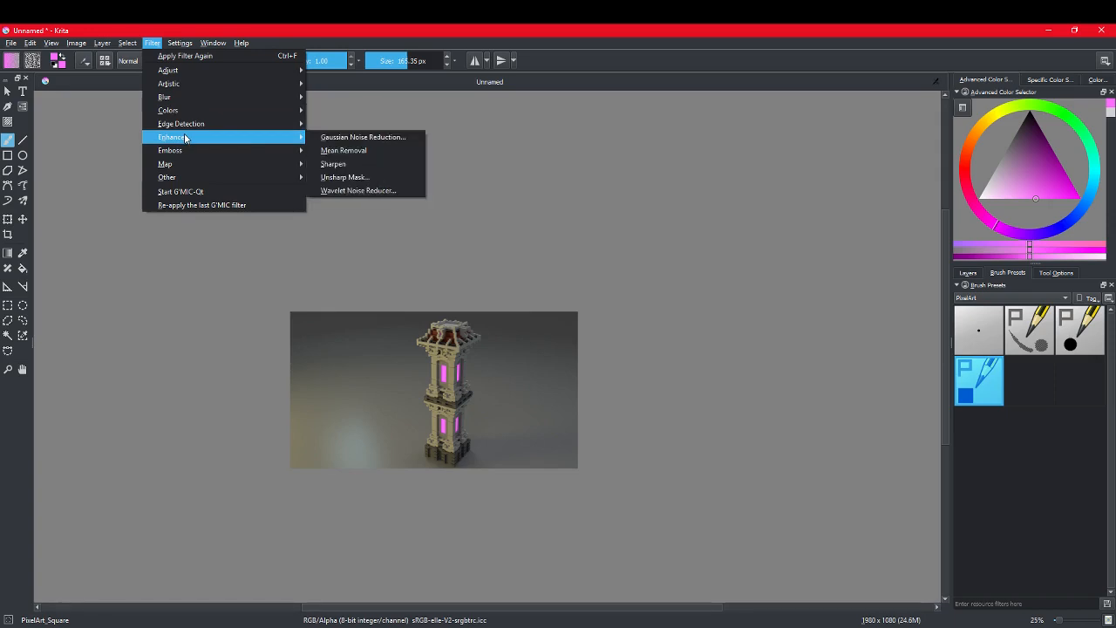
pyautogui.click(345, 165)
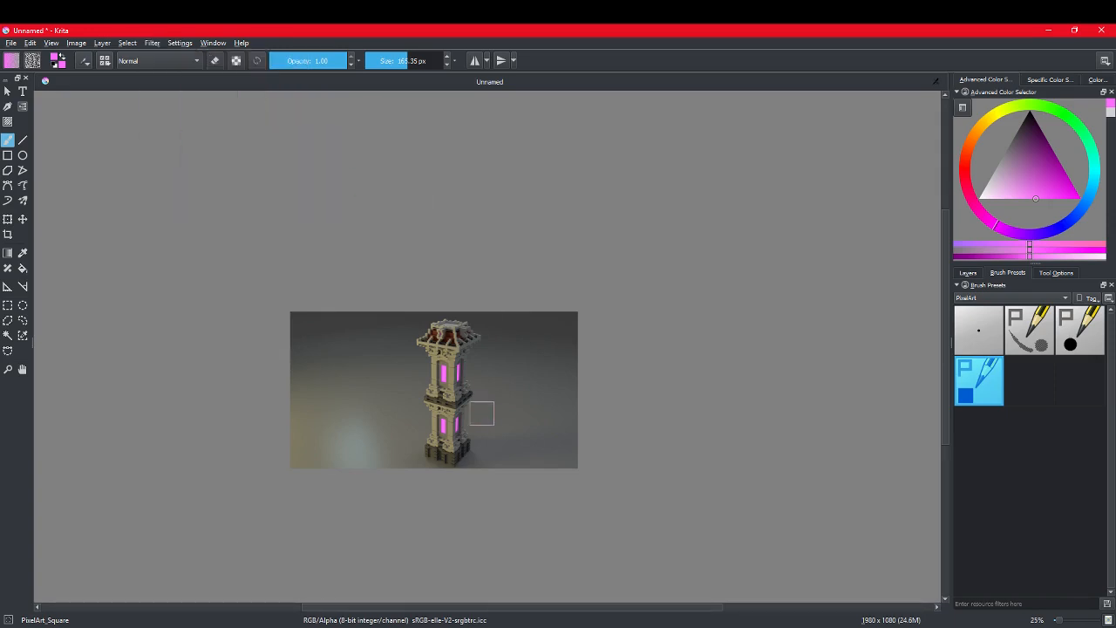
pyautogui.scroll(5, 480, 412)
pyautogui.scroll(-1, 440, 366)
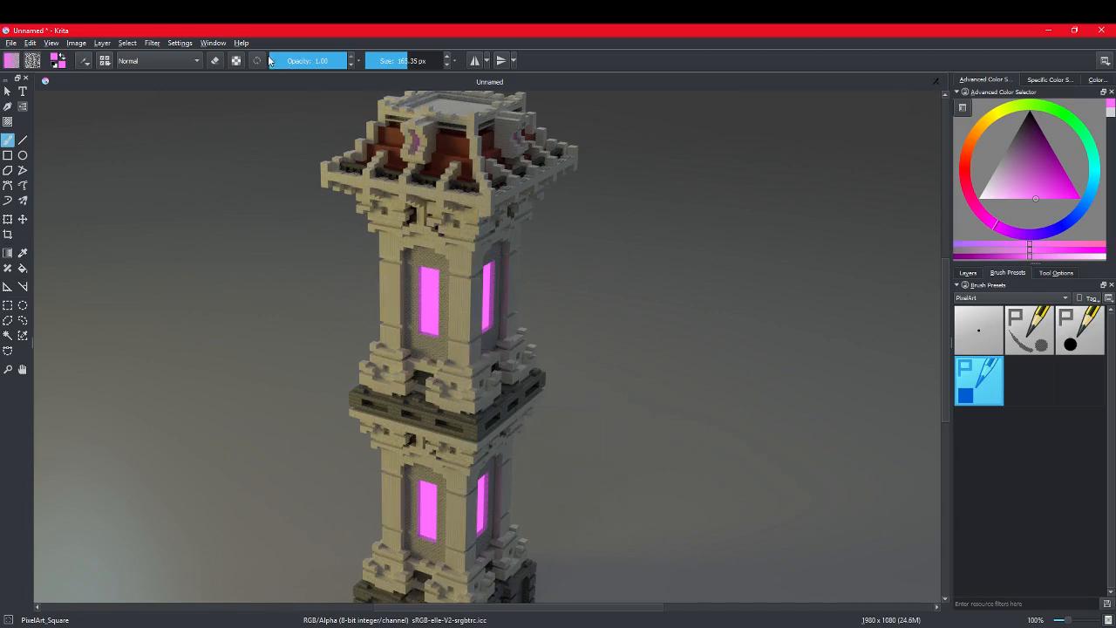
# Step: Apply the Mean Removal enhancement filter to the tower render
pyautogui.click(177, 43)
pyautogui.moveTo(151, 43)
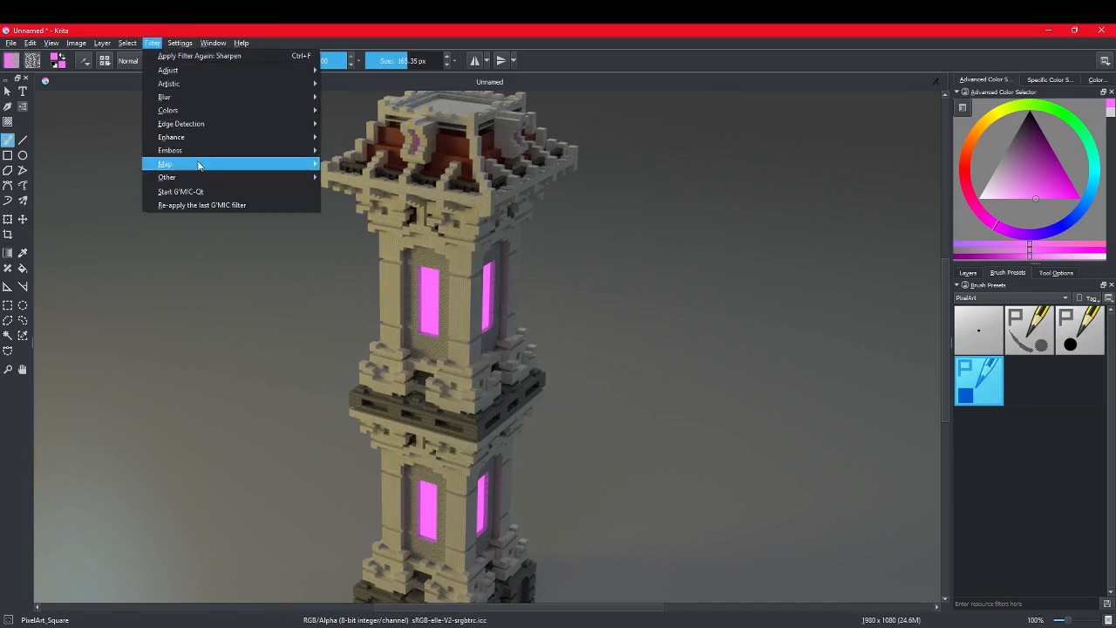
pyautogui.moveTo(221, 139)
pyautogui.click(357, 150)
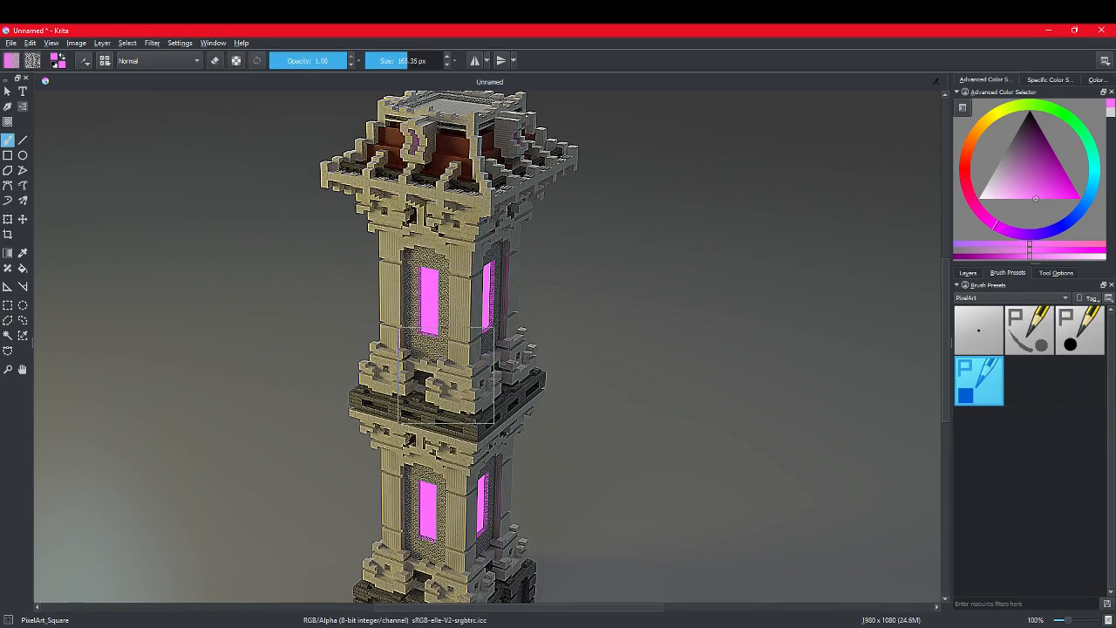
# Step: Apply the Wavelet Noise Reducer enhancement filter to the tower render with its default settings
pyautogui.click(181, 43)
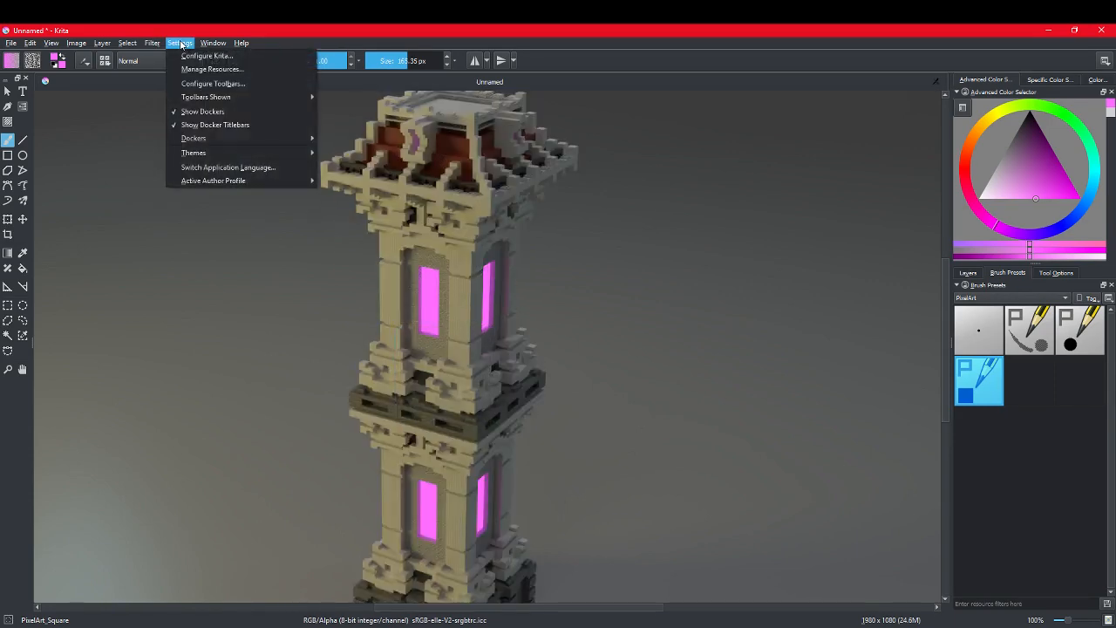
pyautogui.moveTo(156, 43)
pyautogui.moveTo(234, 137)
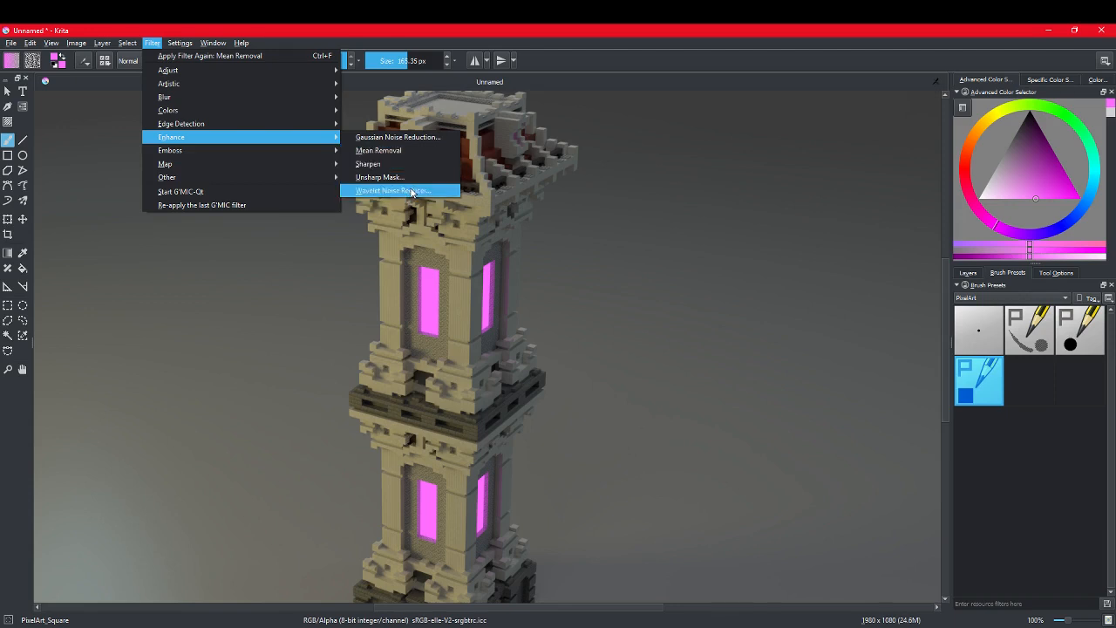
pyautogui.click(413, 191)
pyautogui.click(561, 379)
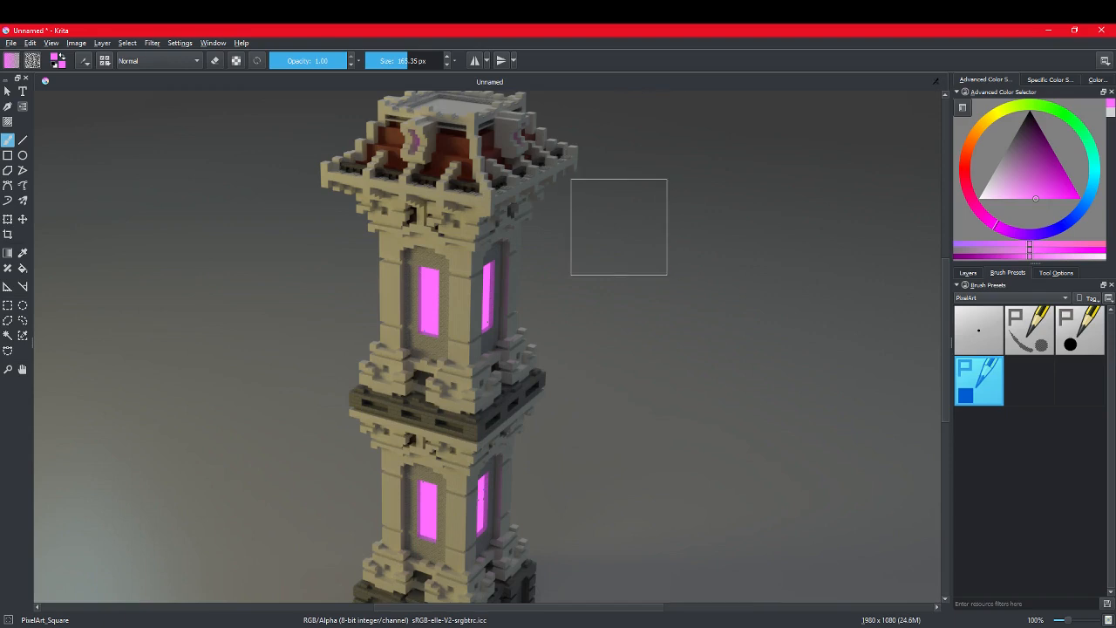
# Step: Sharpen the noise-reduced tower render with the Sharpen enhancement filter
pyautogui.click(152, 43)
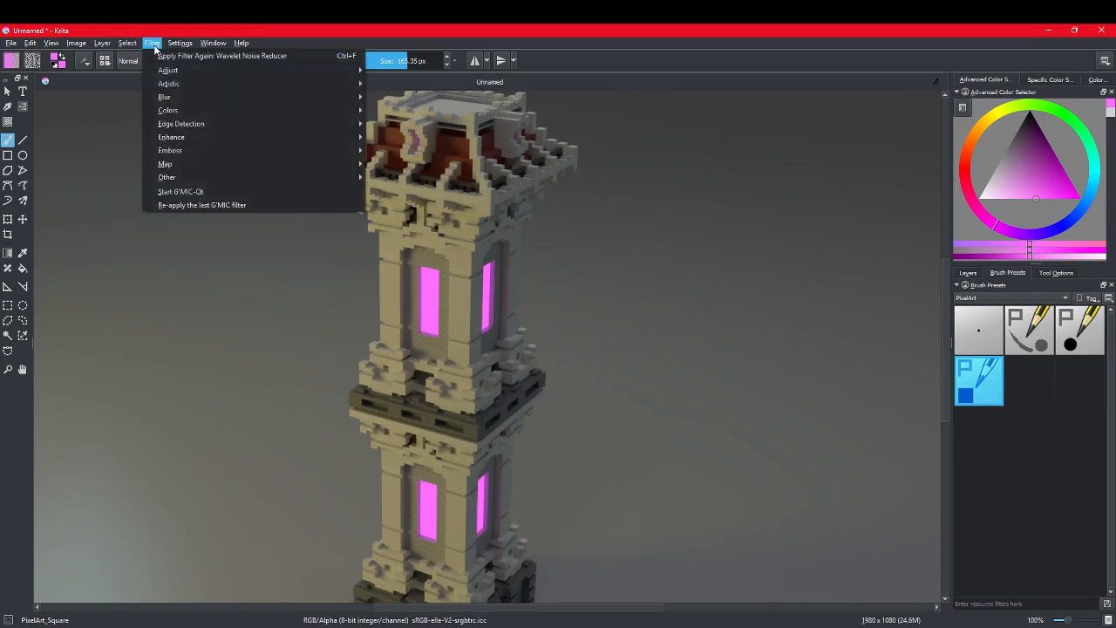
pyautogui.moveTo(266, 150)
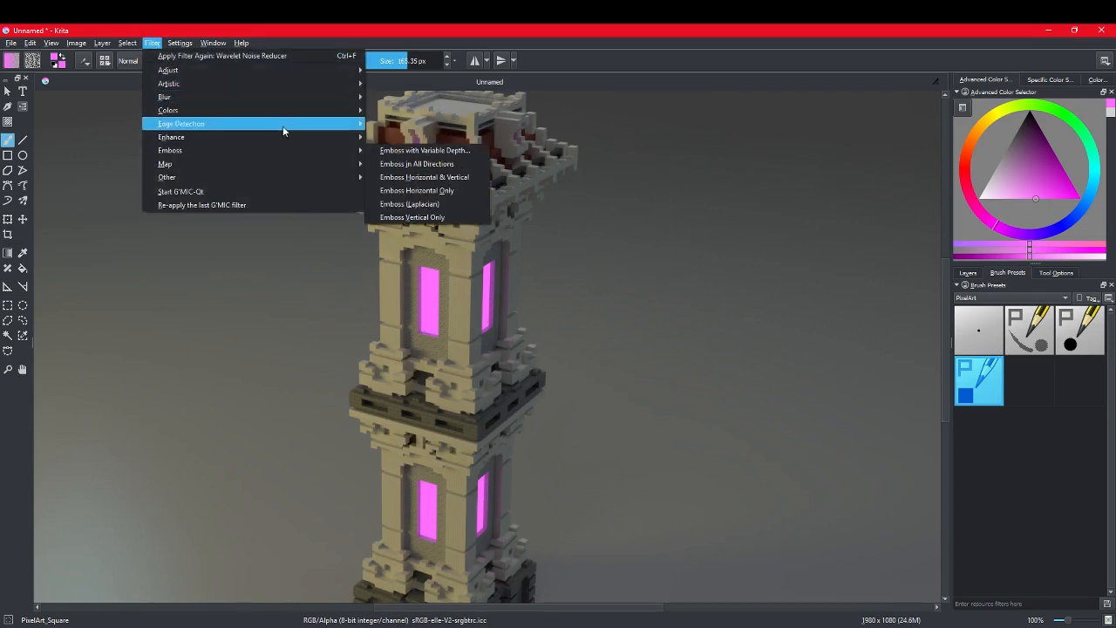
pyautogui.click(407, 164)
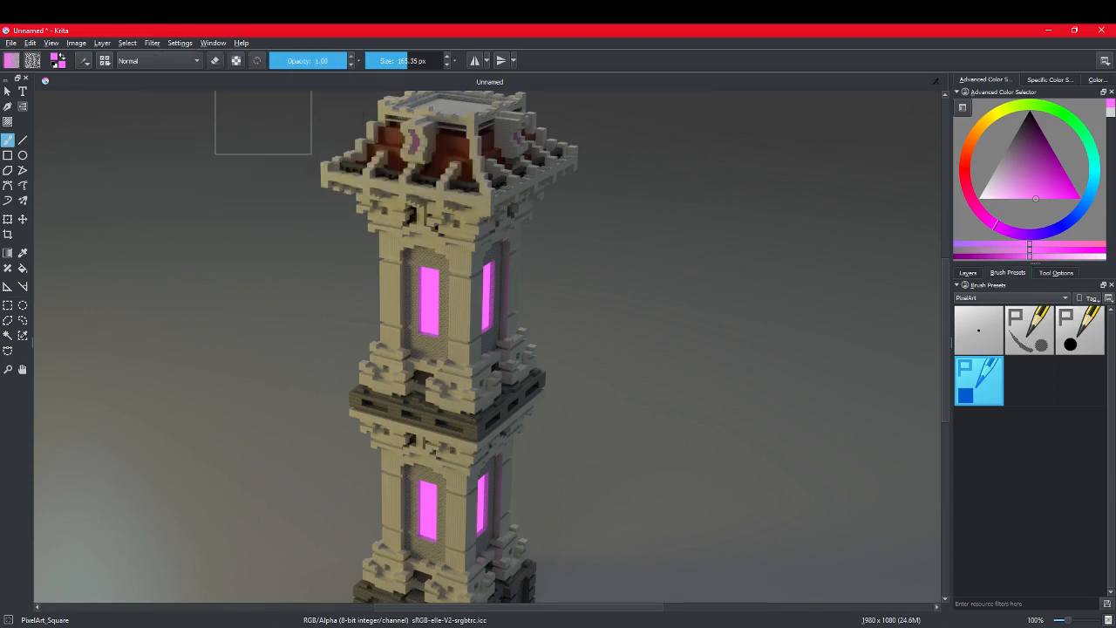
# Step: Apply the Blur filter to the render with a 1 px horizontal and vertical radius
pyautogui.click(153, 43)
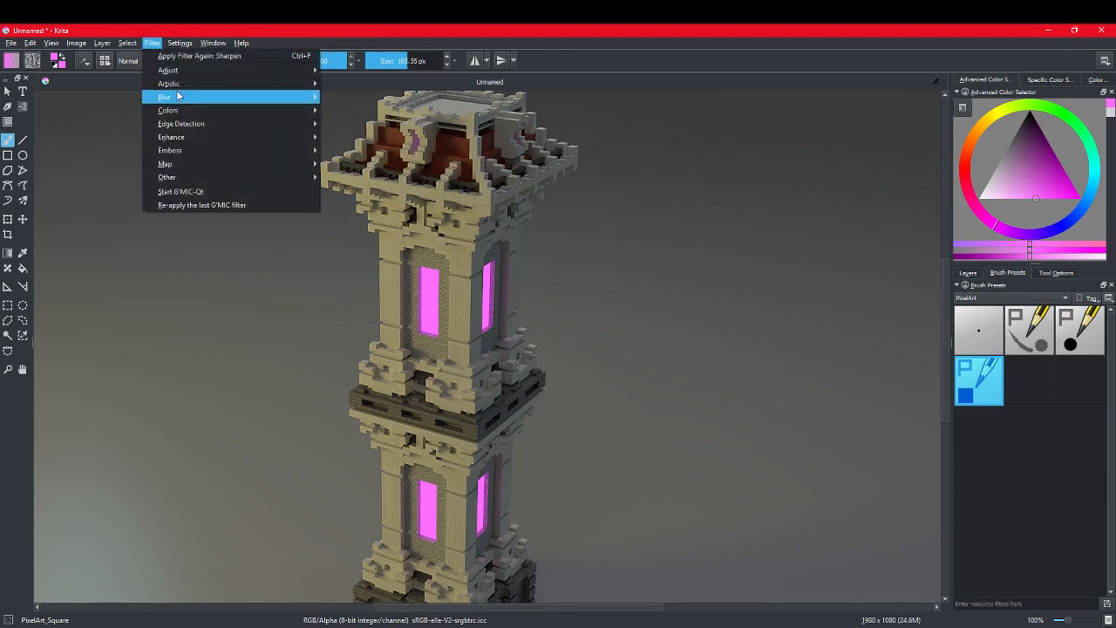
pyautogui.moveTo(170, 97)
pyautogui.click(359, 98)
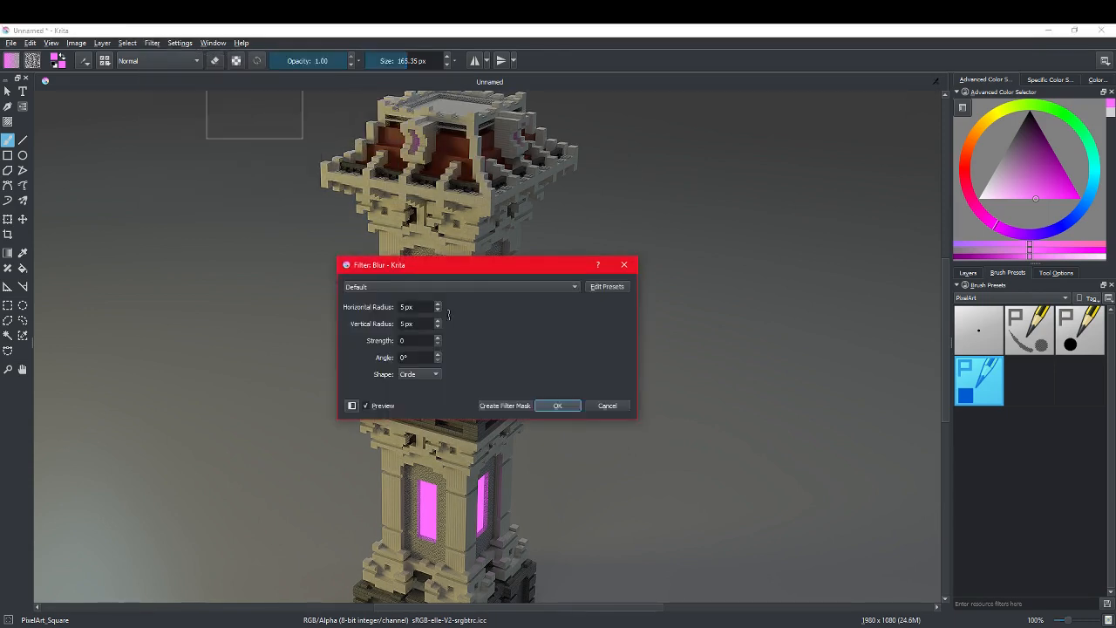
pyautogui.click(438, 311)
pyautogui.click(437, 310)
pyautogui.click(438, 311)
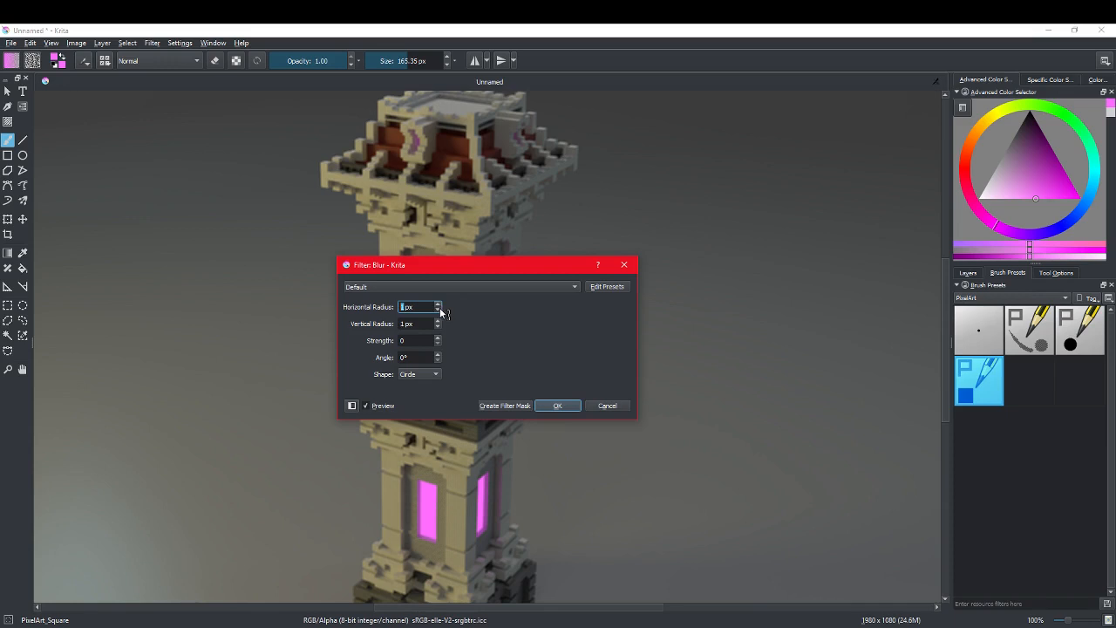
pyautogui.click(562, 405)
# Step: Inspect the tower's roof up close and undo the blur
pyautogui.scroll(2, 462, 295)
pyautogui.moveTo(453, 229); pyautogui.dragTo(467, 454, button='middle')
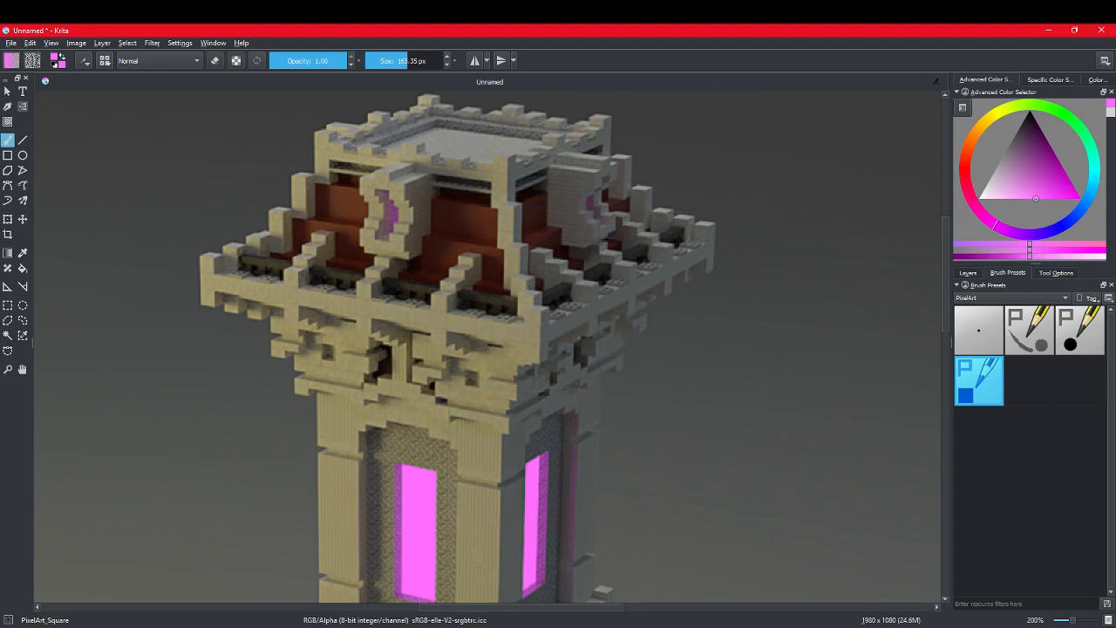
pyautogui.hotkey('ctrl', 'z')
pyautogui.scroll(-4, 570, 436)
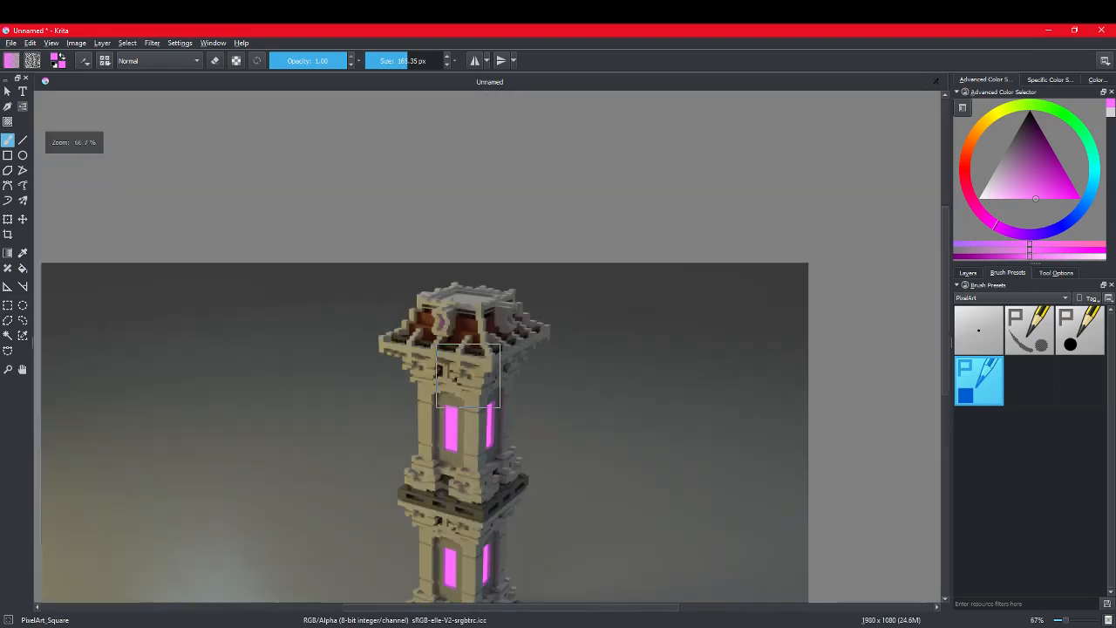
pyautogui.scroll(3, 455, 398)
pyautogui.moveTo(455, 399); pyautogui.dragTo(518, 320, button='middle')
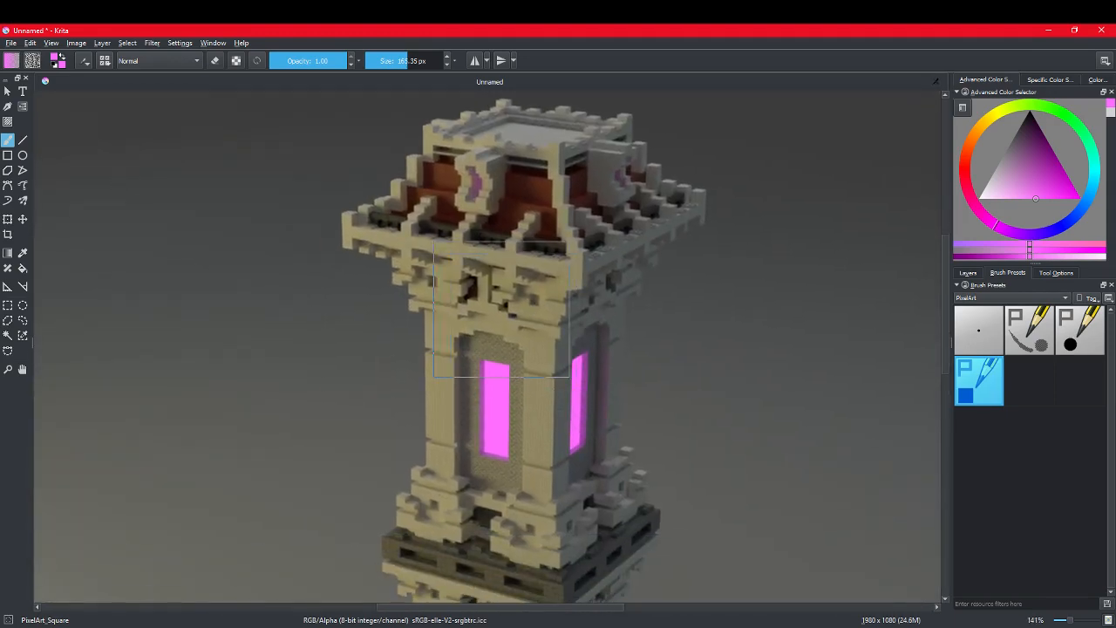
# Step: Open the Burn adjustment filter and move its dialog clear of the tower render
pyautogui.click(179, 43)
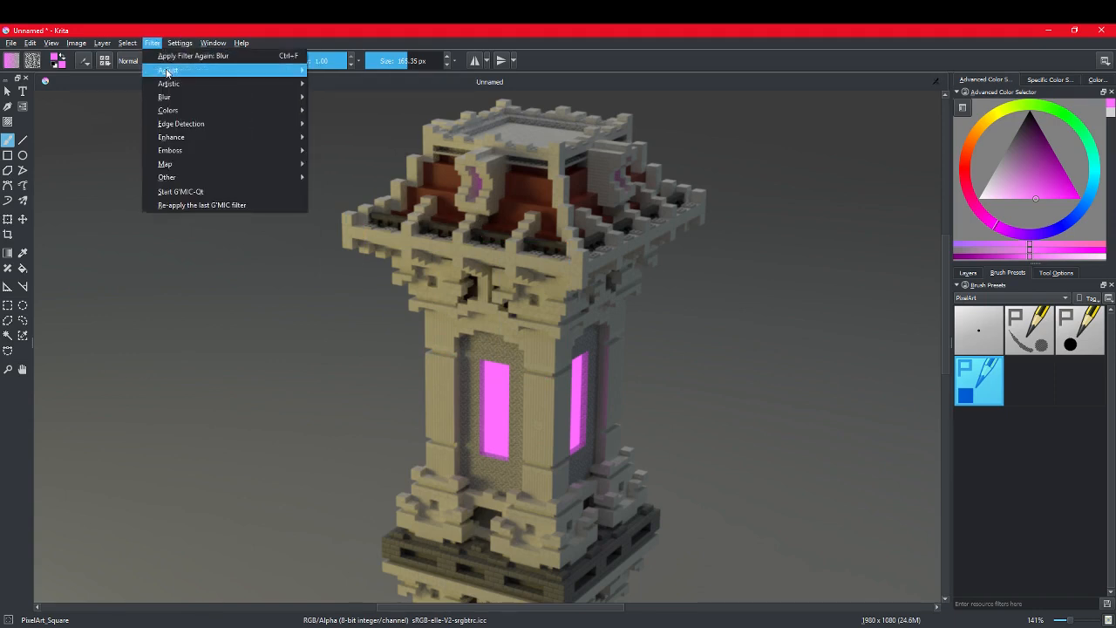
pyautogui.moveTo(169, 71)
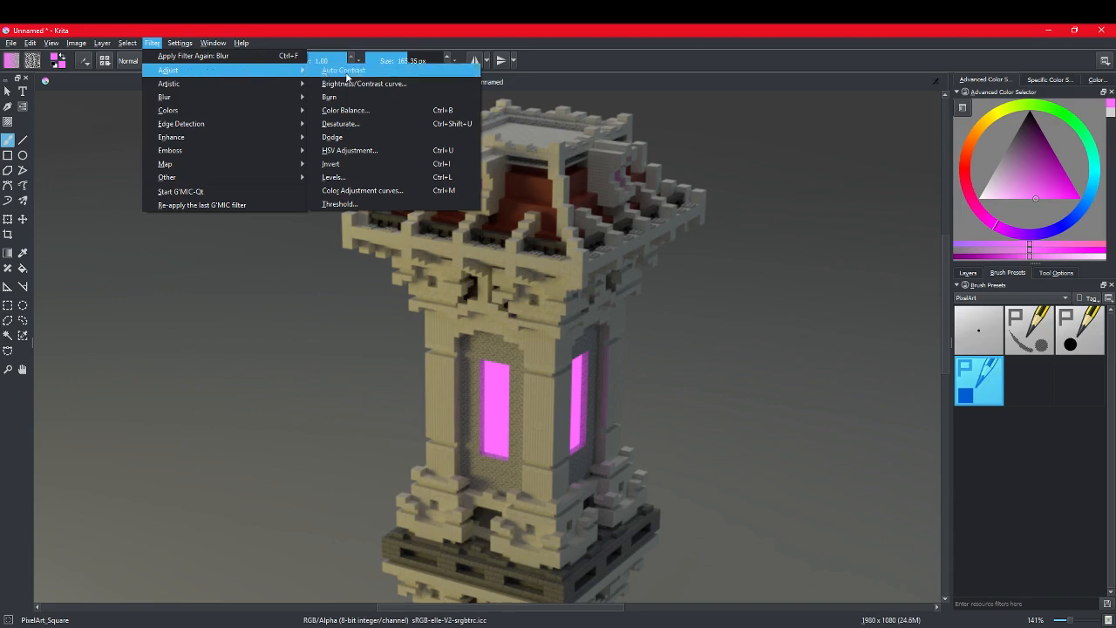
pyautogui.click(331, 96)
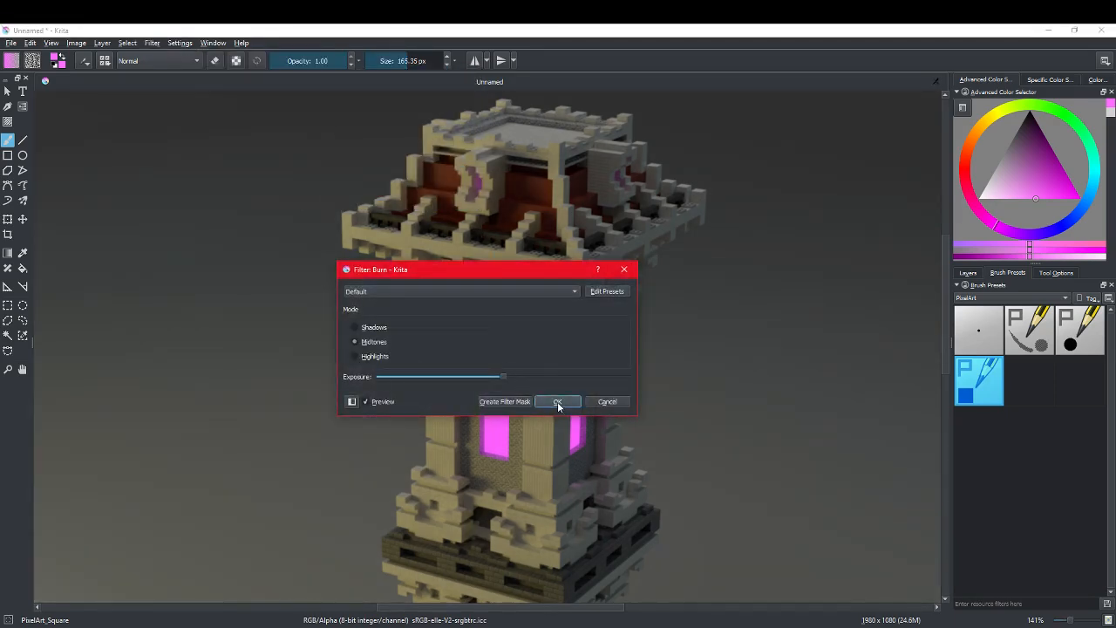
pyautogui.scroll(-3, 789, 470)
pyautogui.scroll(-1, 789, 469)
pyautogui.moveTo(773, 468)
pyautogui.mouseDown(button='middle')
pyautogui.moveTo(668, 376)
pyautogui.moveTo(620, 528)
pyautogui.moveTo(569, 497)
pyautogui.mouseUp(button='middle')
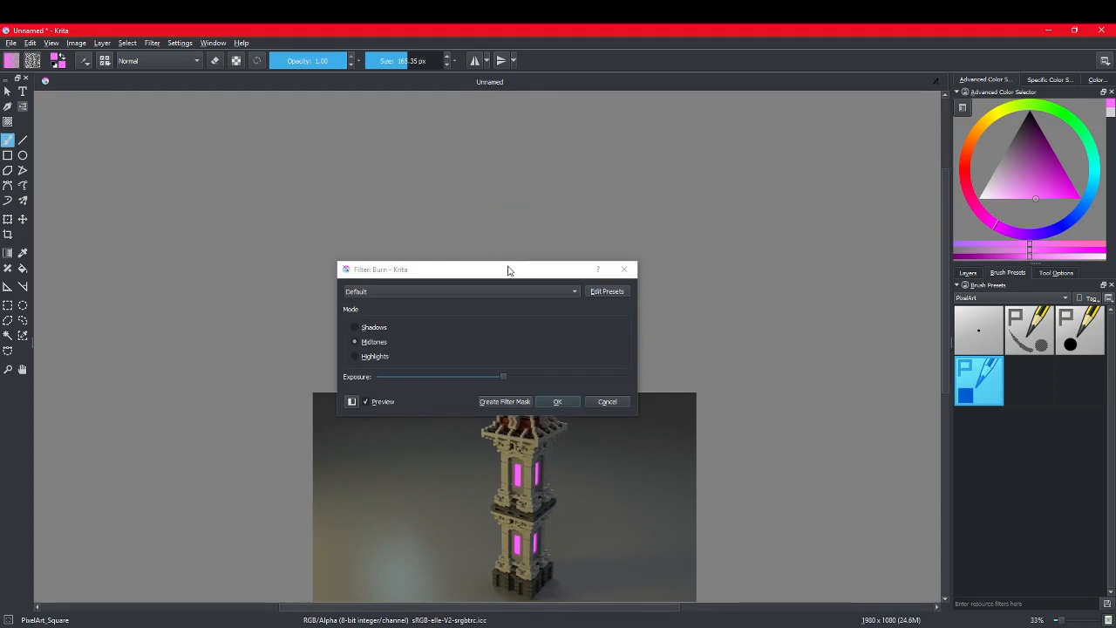
pyautogui.moveTo(506, 270); pyautogui.dragTo(235, 275)
pyautogui.scroll(-2, 565, 451)
pyautogui.moveTo(565, 451); pyautogui.dragTo(584, 341, button='middle')
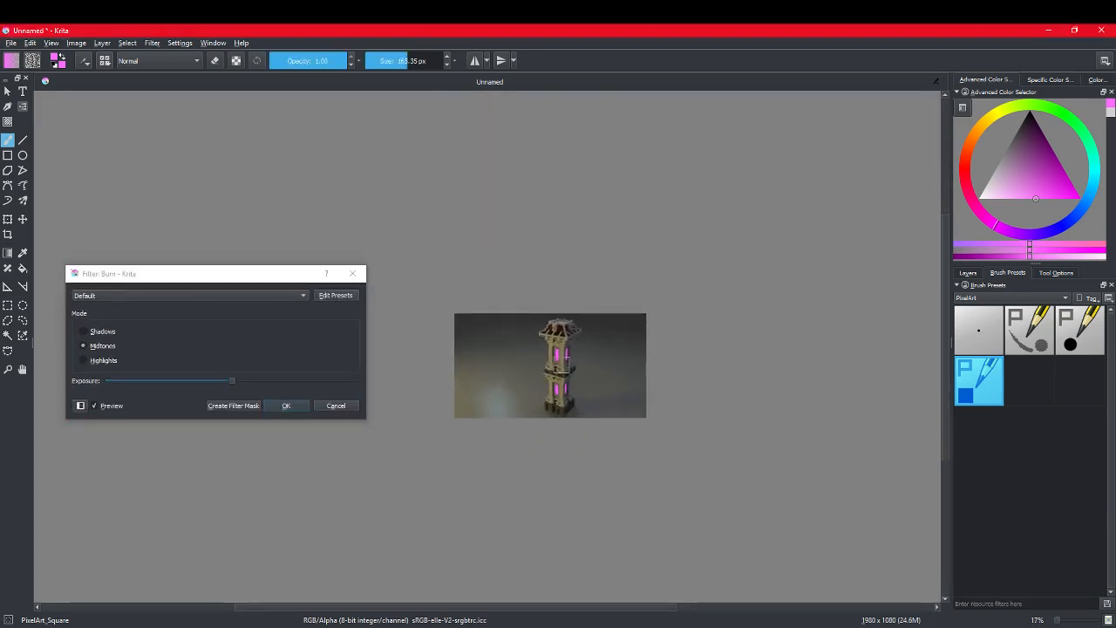
# Step: Raise the Burn exposure to about 70% of its range in Midtones mode and check the preview
pyautogui.scroll(1, 534, 371)
pyautogui.moveTo(232, 381); pyautogui.dragTo(282, 380)
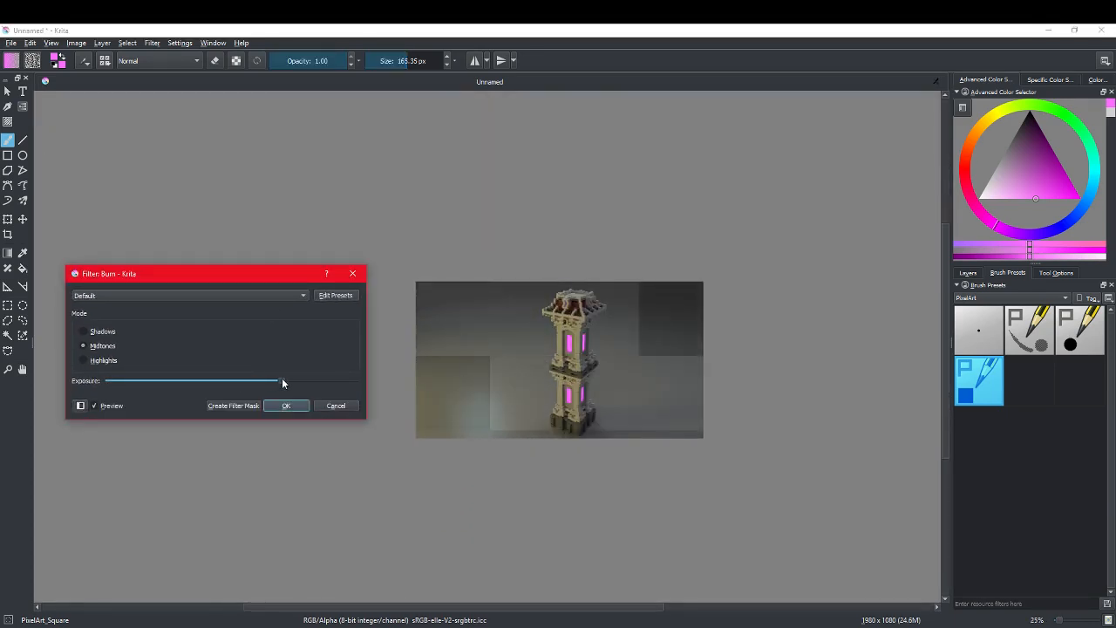
pyautogui.scroll(2, 512, 396)
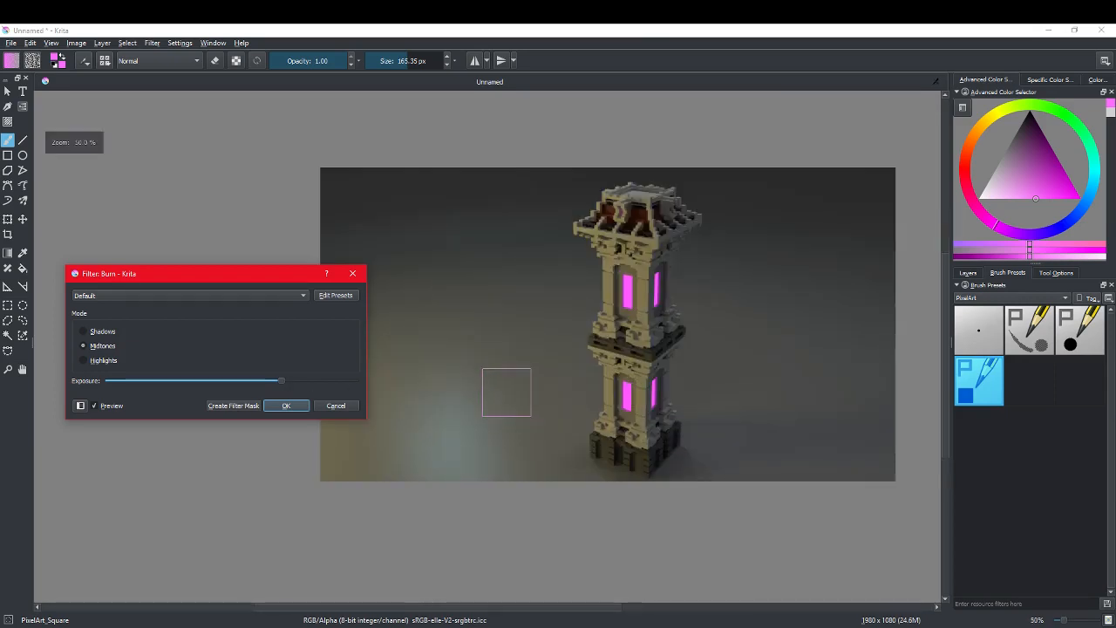
# Step: Switch the Burn filter to Shadows and lower the exposure to about a third of its range
pyautogui.click(85, 332)
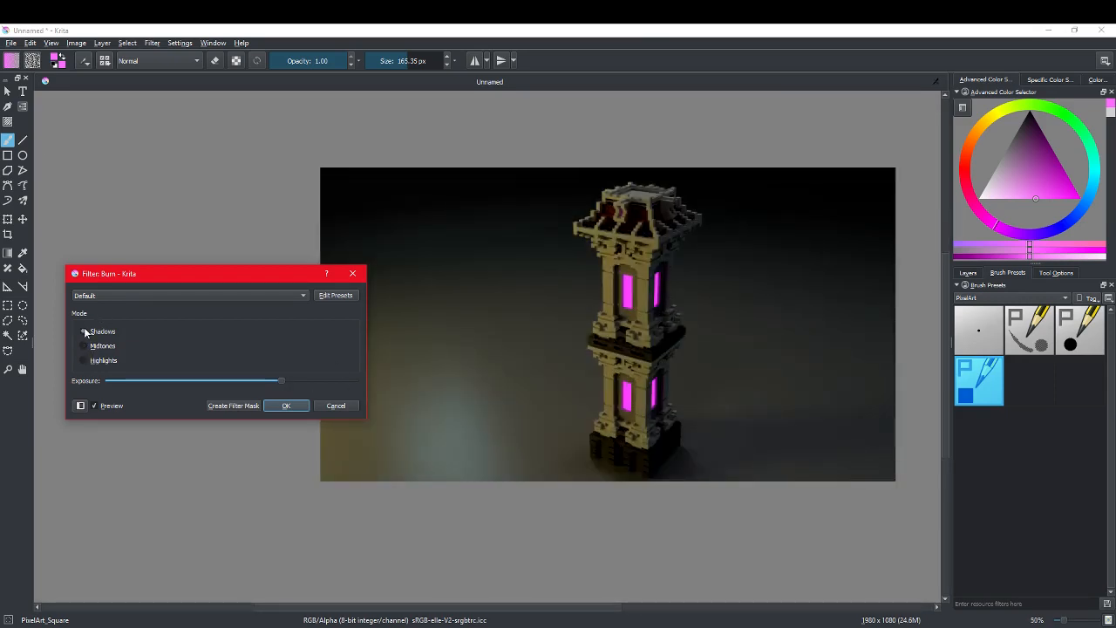
pyautogui.click(232, 381)
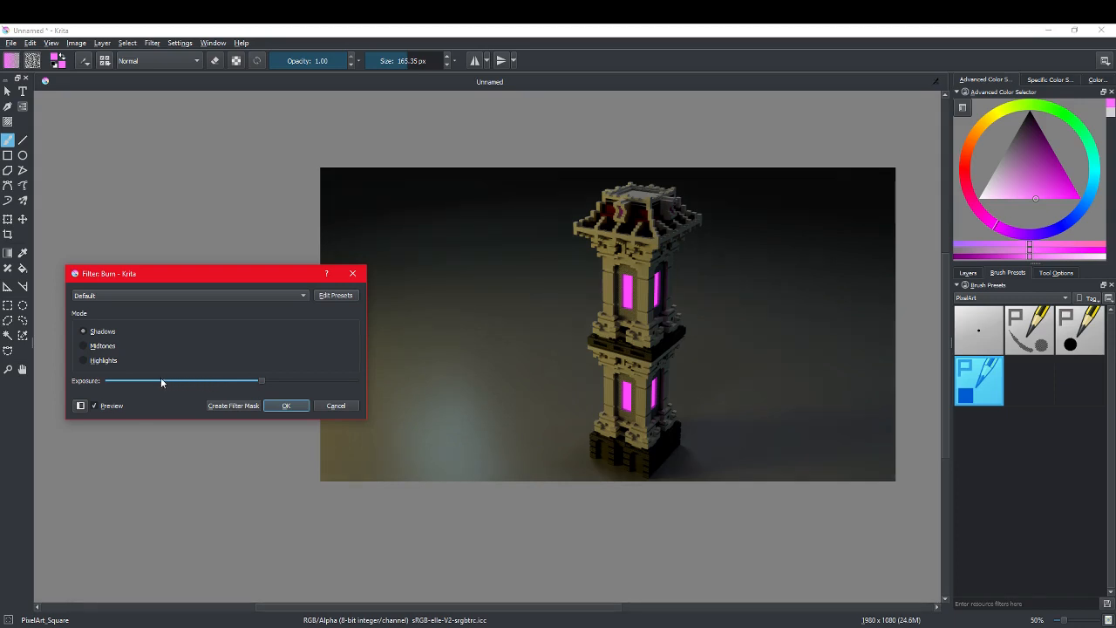
pyautogui.click(160, 381)
pyautogui.click(164, 381)
pyautogui.click(162, 381)
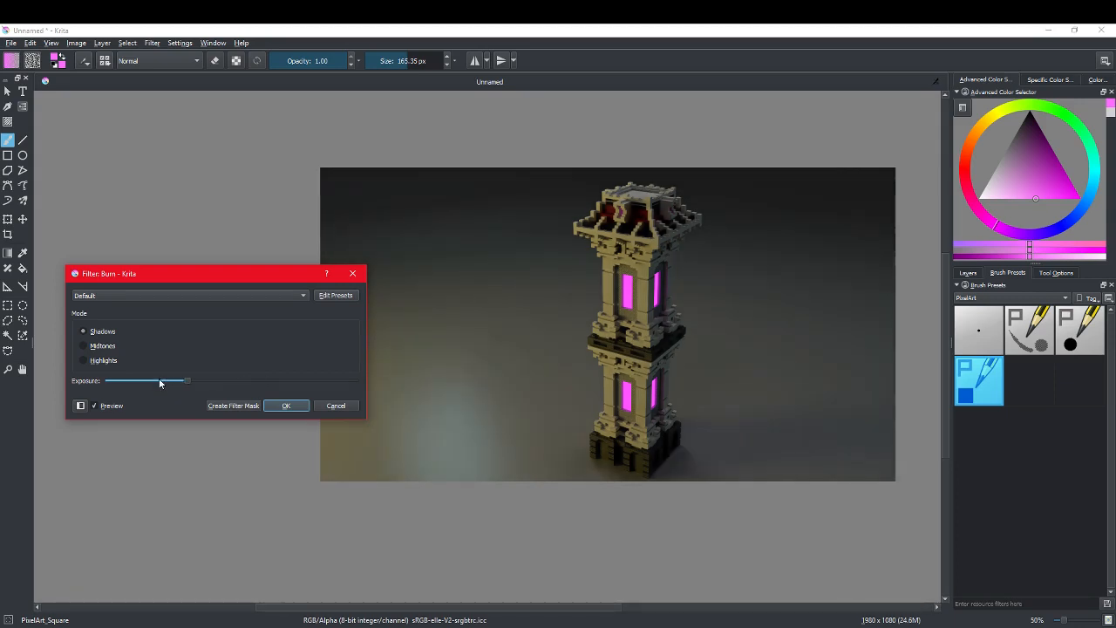
pyautogui.moveTo(192, 380); pyautogui.dragTo(195, 383)
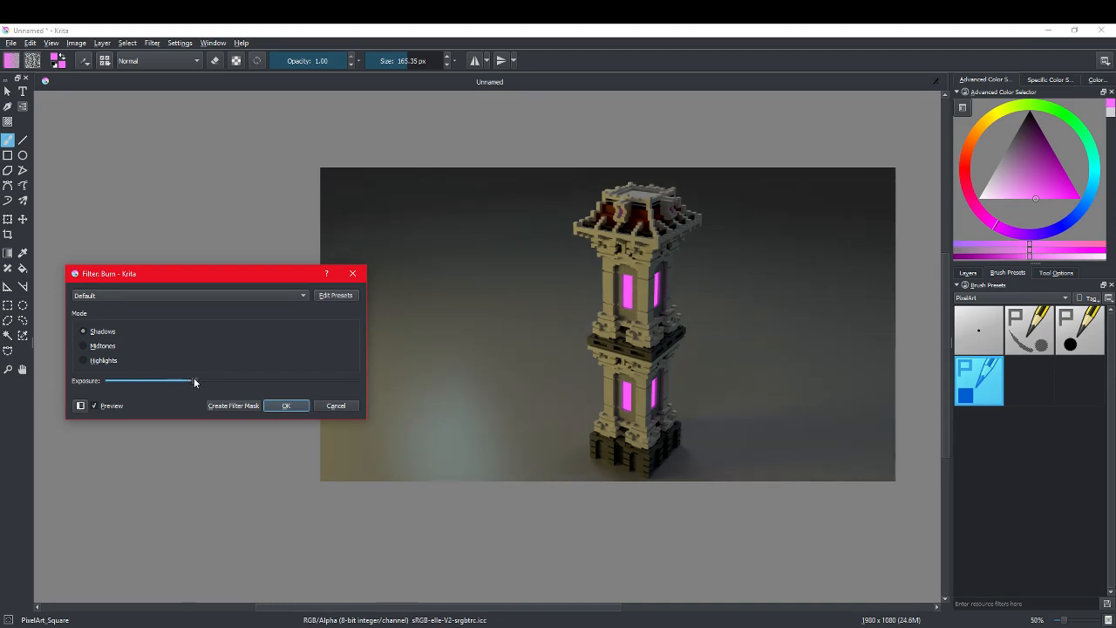
# Step: Compare the Burn preview in Highlights, Midtones and Shadows modes
pyautogui.click(85, 360)
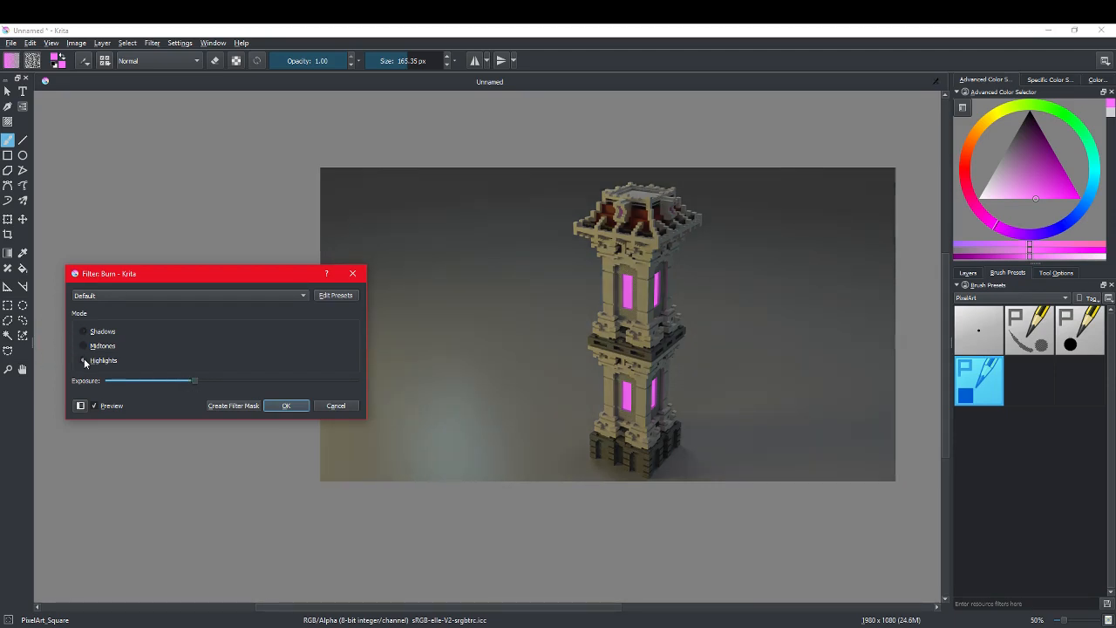
pyautogui.click(83, 346)
pyautogui.click(84, 332)
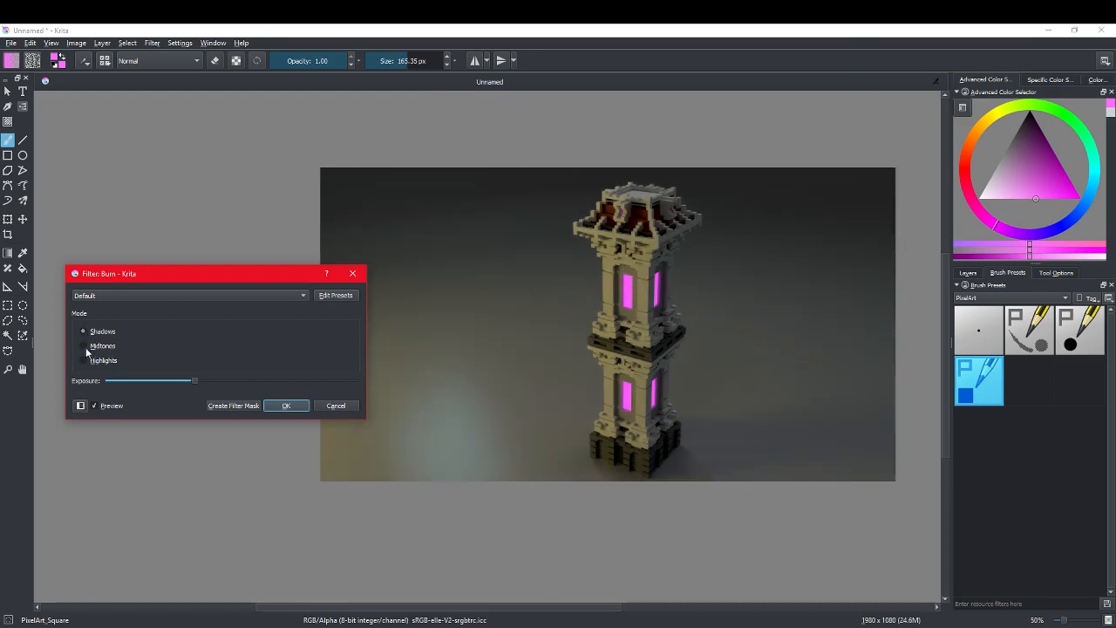
pyautogui.click(85, 346)
pyautogui.click(84, 360)
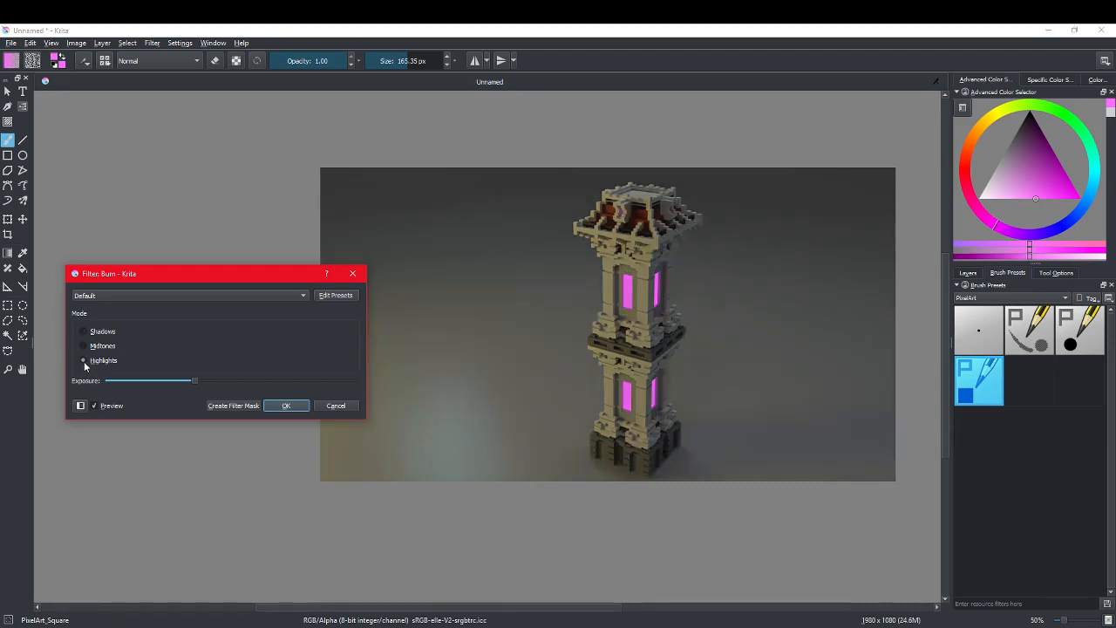
pyautogui.click(84, 332)
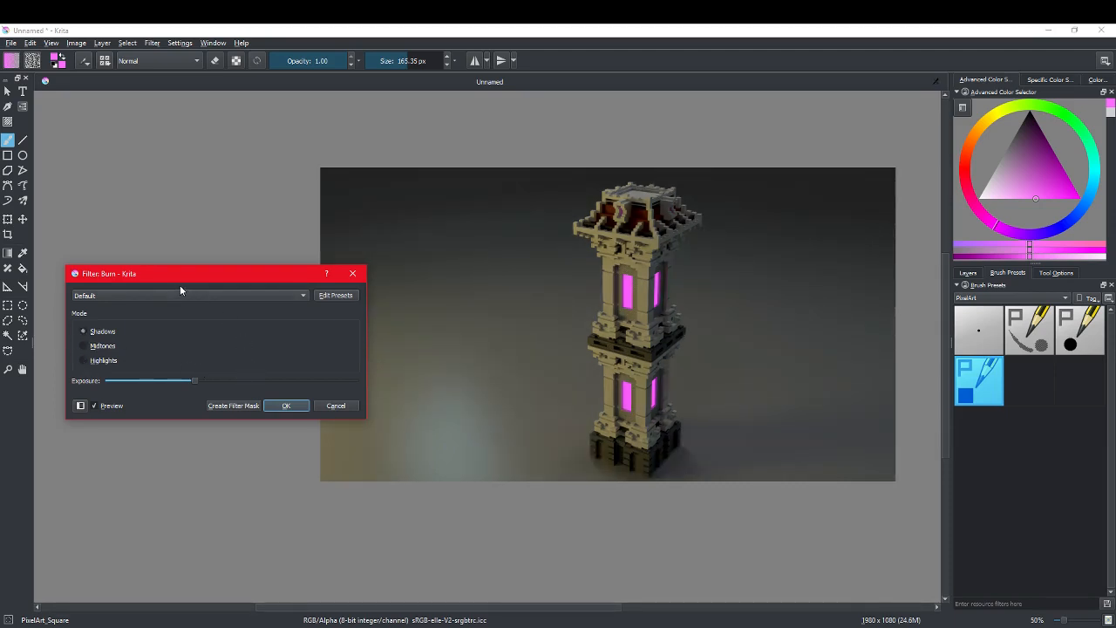
# Step: Reload the Default Burn preset and apply the filter in Shadows mode with the exposure at about a third of its range
pyautogui.click(180, 293)
pyautogui.click(179, 294)
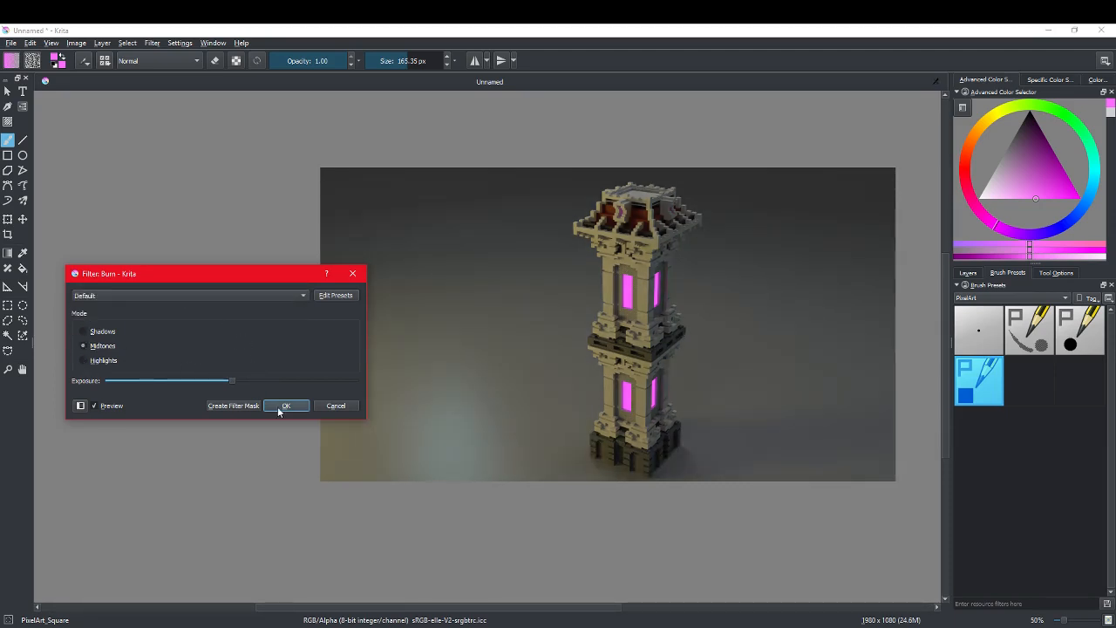
pyautogui.click(89, 330)
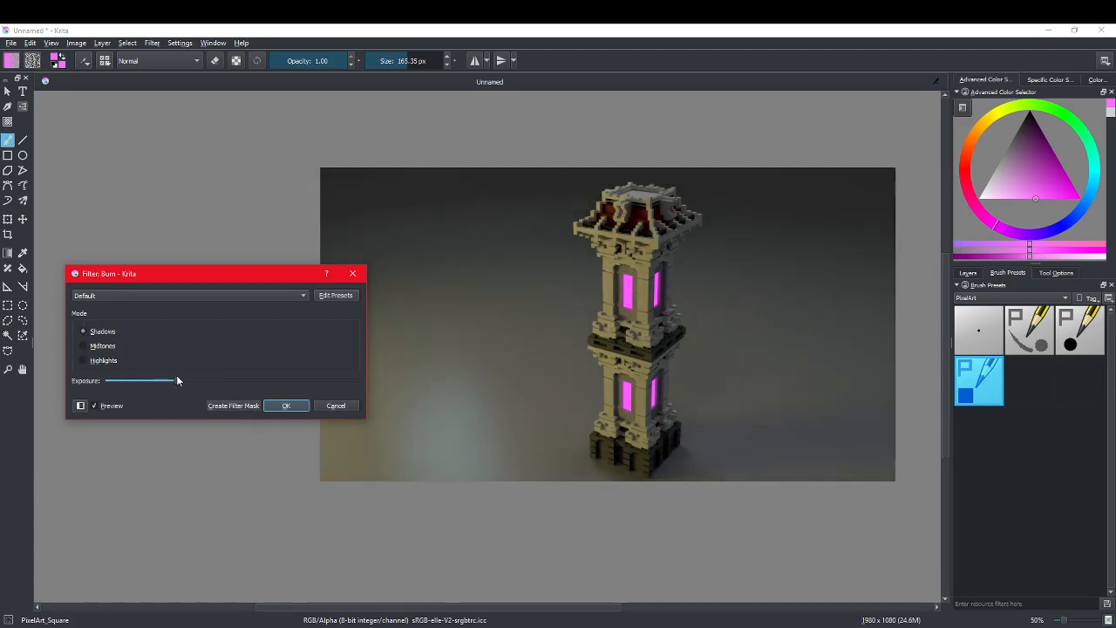
pyautogui.moveTo(177, 380); pyautogui.dragTo(186, 380)
pyautogui.click(272, 405)
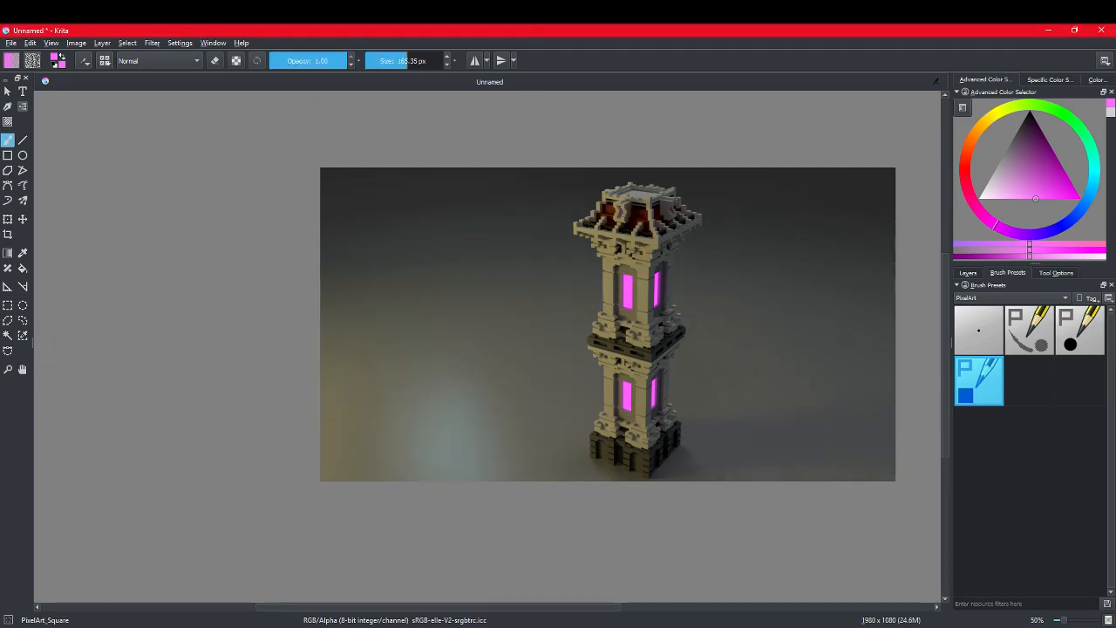
# Step: Try the Invert adjustment on the tower render and undo it
pyautogui.click(152, 43)
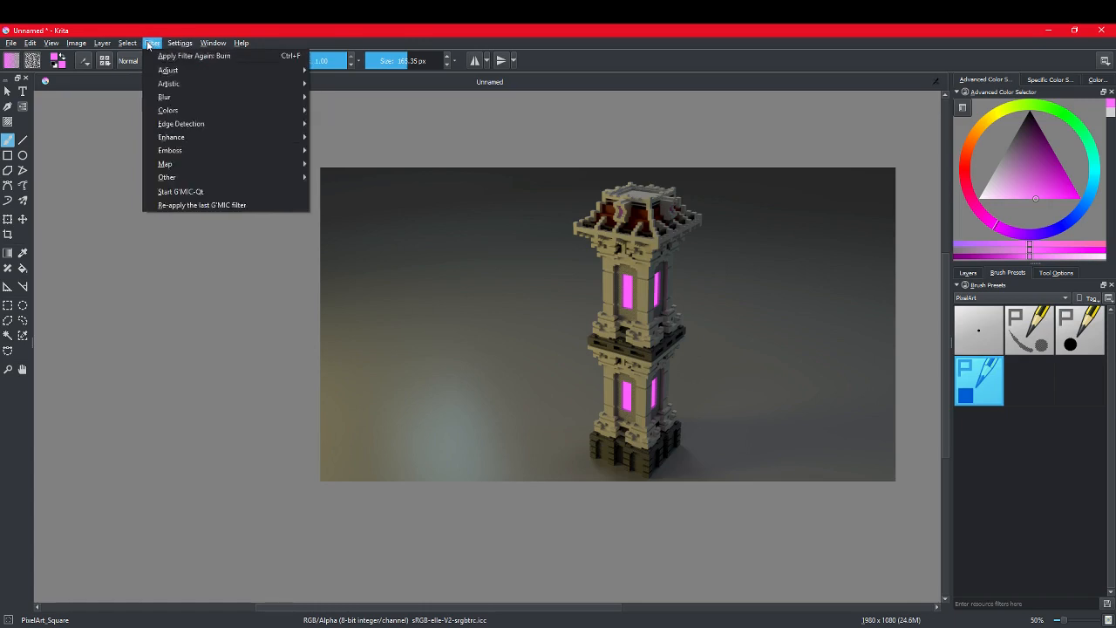
pyautogui.moveTo(228, 75)
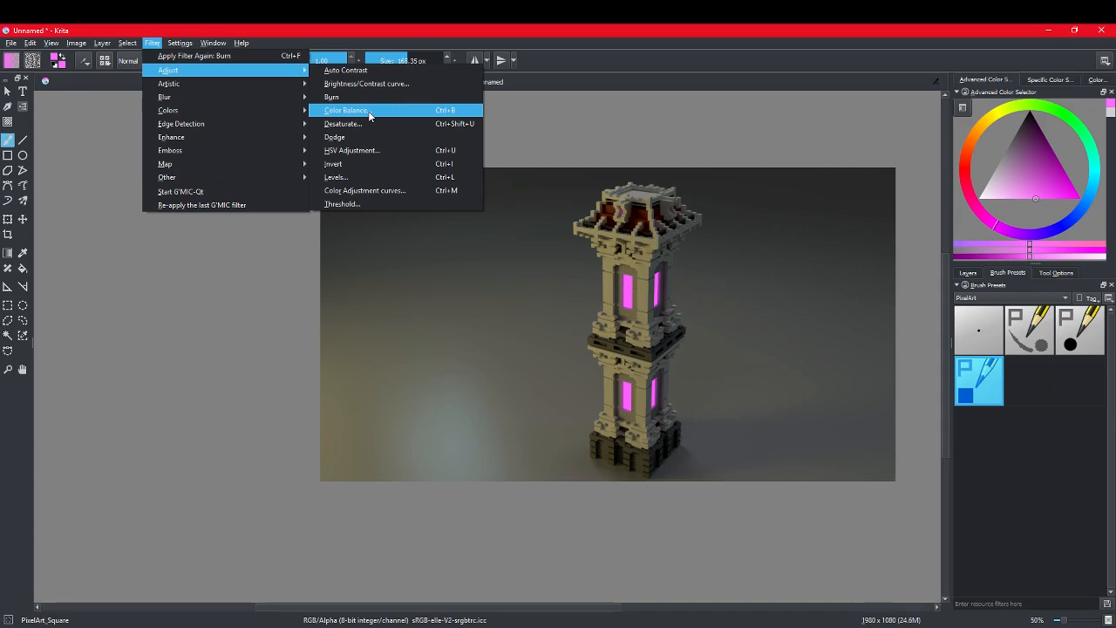
pyautogui.click(335, 164)
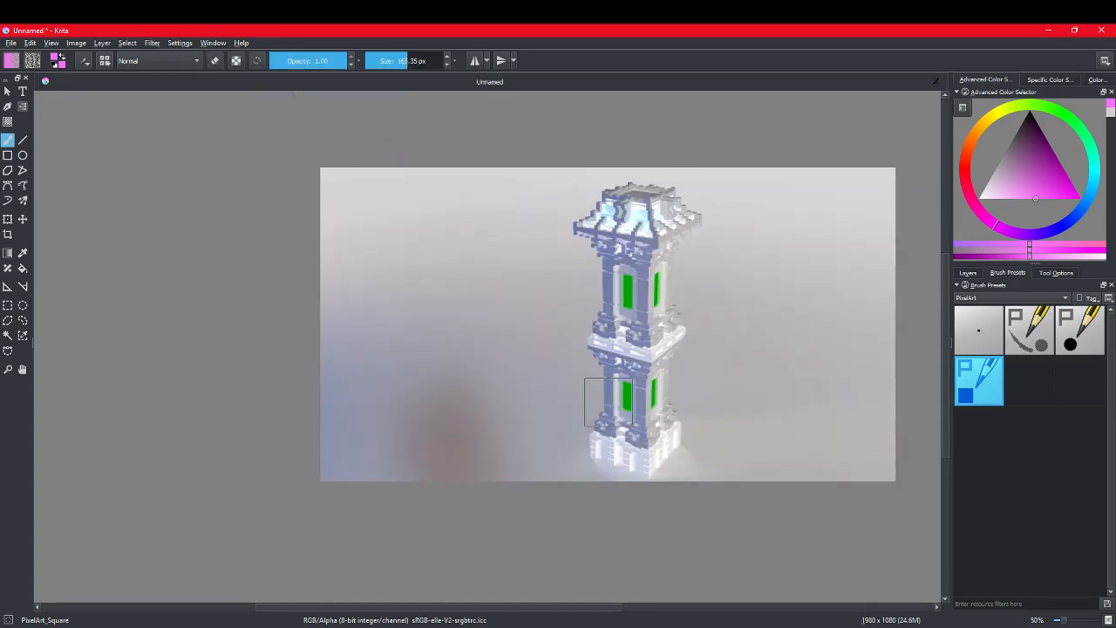
pyautogui.hotkey('ctrl', 'z')
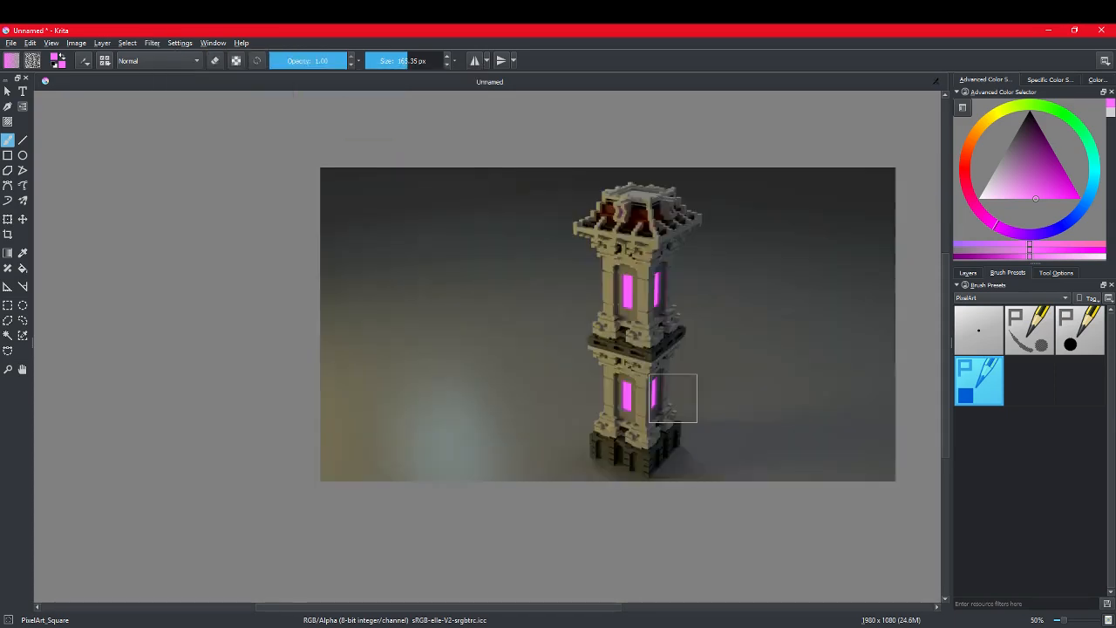
# Step: Open the Color Balance filter for the tower render and set the shadows to Red -6, Green -5 and Blue 1
pyautogui.click(159, 43)
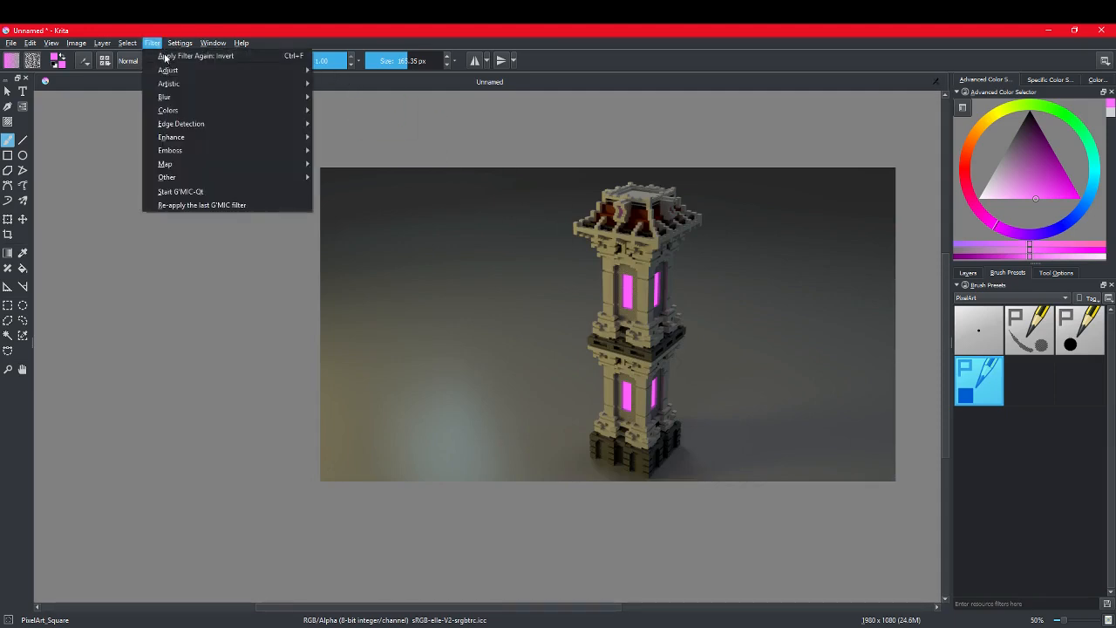
pyautogui.moveTo(185, 71)
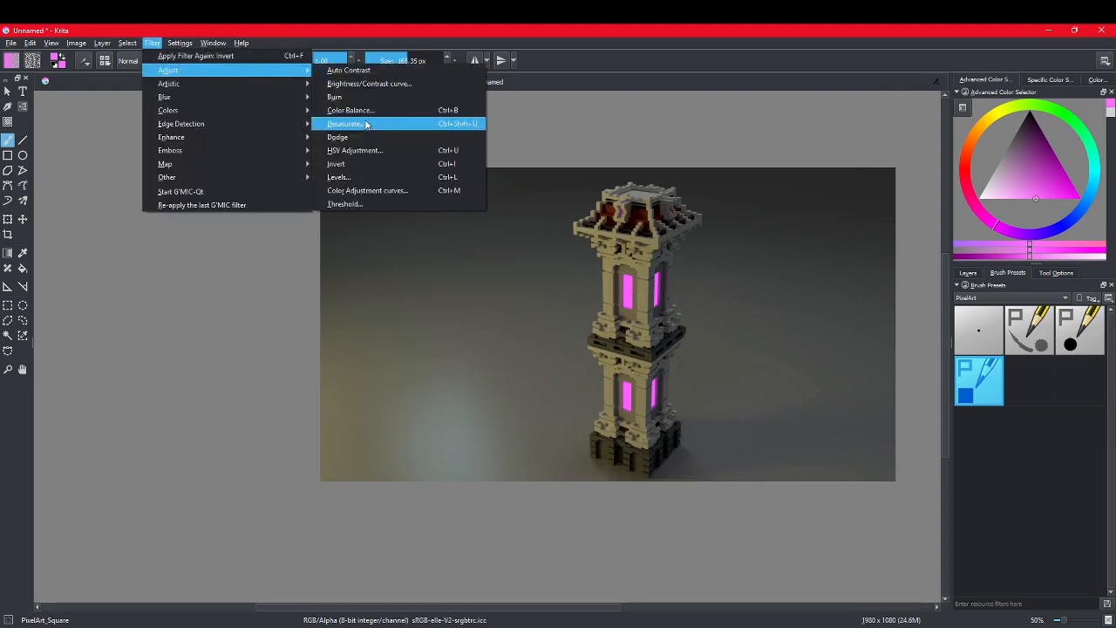
pyautogui.click(367, 111)
pyautogui.moveTo(460, 207); pyautogui.dragTo(239, 175)
pyautogui.click(266, 228)
pyautogui.moveTo(267, 231)
pyautogui.mouseDown()
pyautogui.moveTo(328, 235)
pyautogui.moveTo(282, 235)
pyautogui.moveTo(299, 235)
pyautogui.moveTo(267, 246)
pyautogui.moveTo(276, 249)
pyautogui.mouseUp()
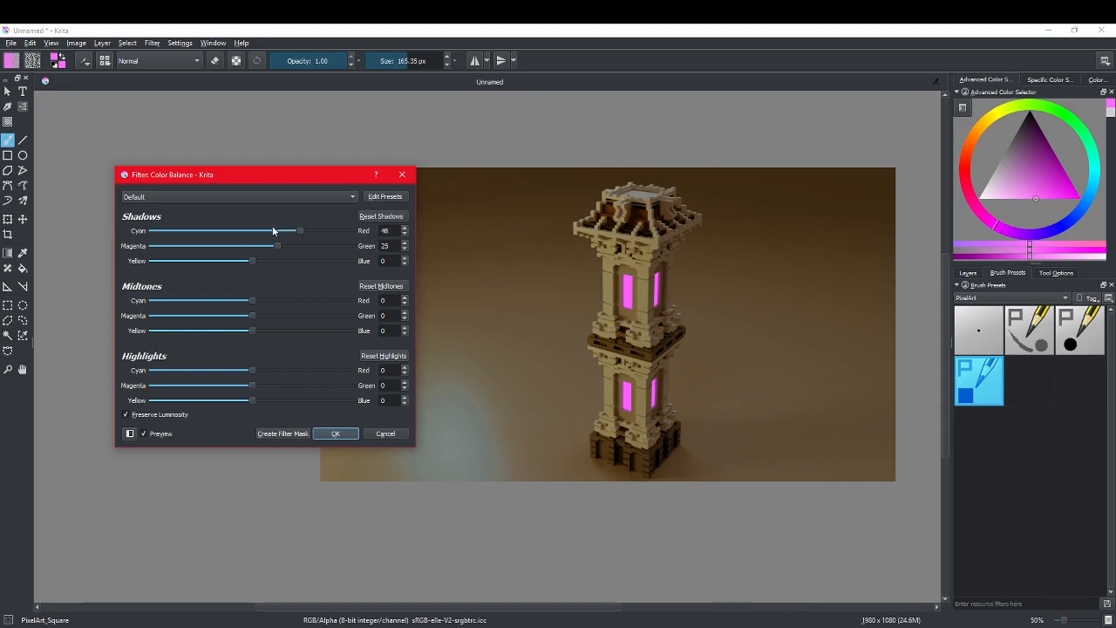
pyautogui.moveTo(290, 232); pyautogui.dragTo(242, 227)
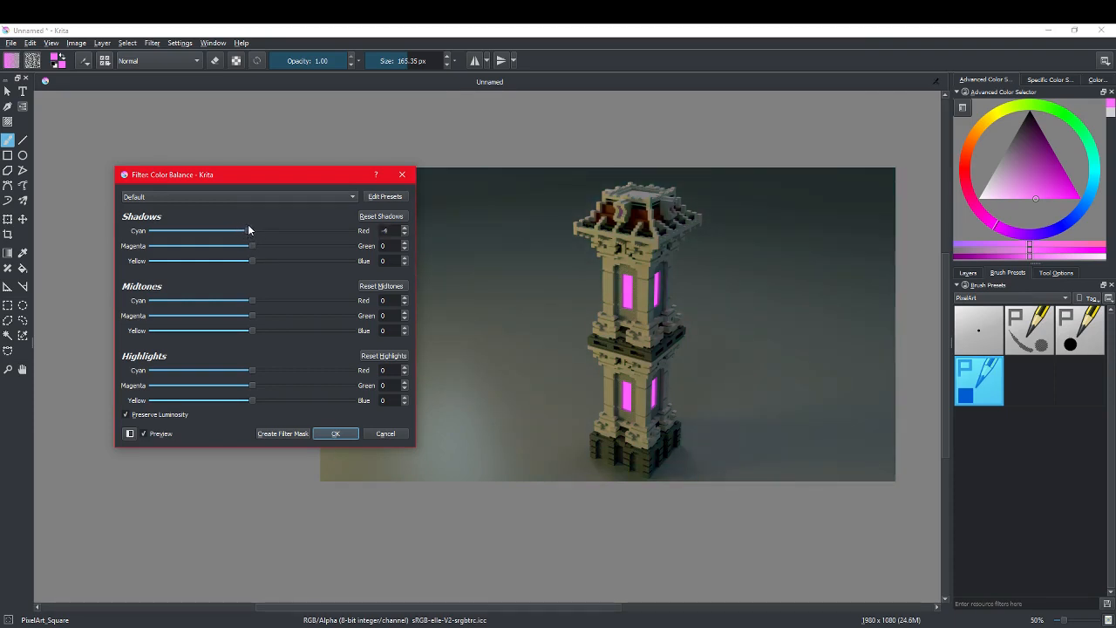
pyautogui.moveTo(248, 230)
pyautogui.mouseDown()
pyautogui.moveTo(256, 249)
pyautogui.moveTo(246, 247)
pyautogui.mouseUp()
pyautogui.moveTo(250, 261); pyautogui.dragTo(251, 260)
pyautogui.scroll(-1, 705, 335)
pyautogui.scroll(1, 703, 335)
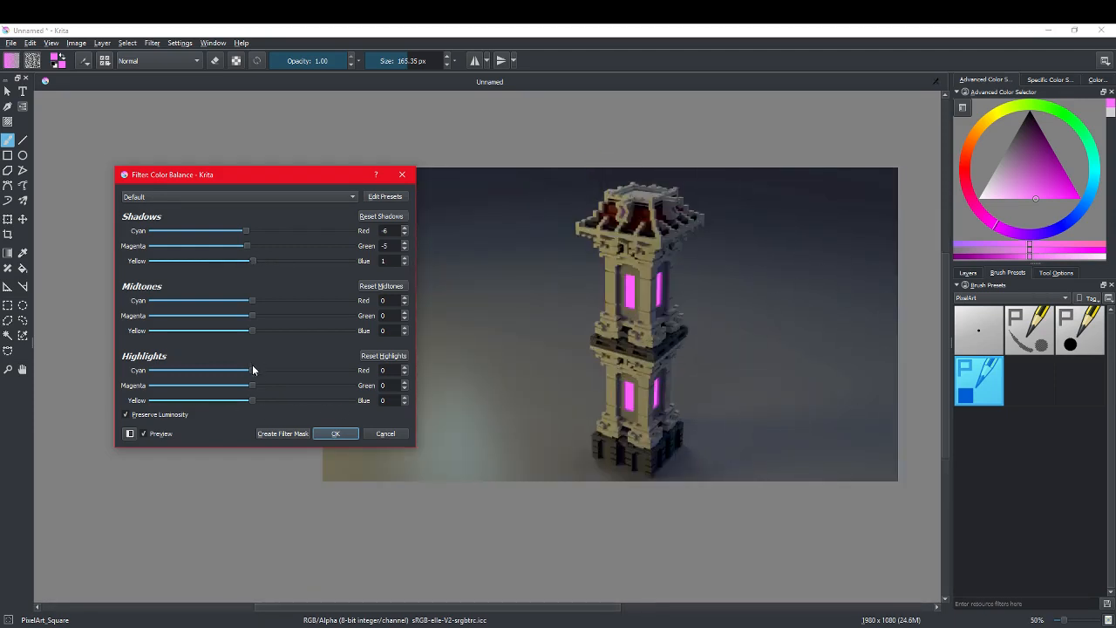
# Step: Shift the Color Balance midtones slightly towards red and yellow for a warmer tower and apply the filter
pyautogui.moveTo(251, 371)
pyautogui.mouseDown()
pyautogui.moveTo(327, 370)
pyautogui.moveTo(241, 380)
pyautogui.moveTo(253, 374)
pyautogui.mouseUp()
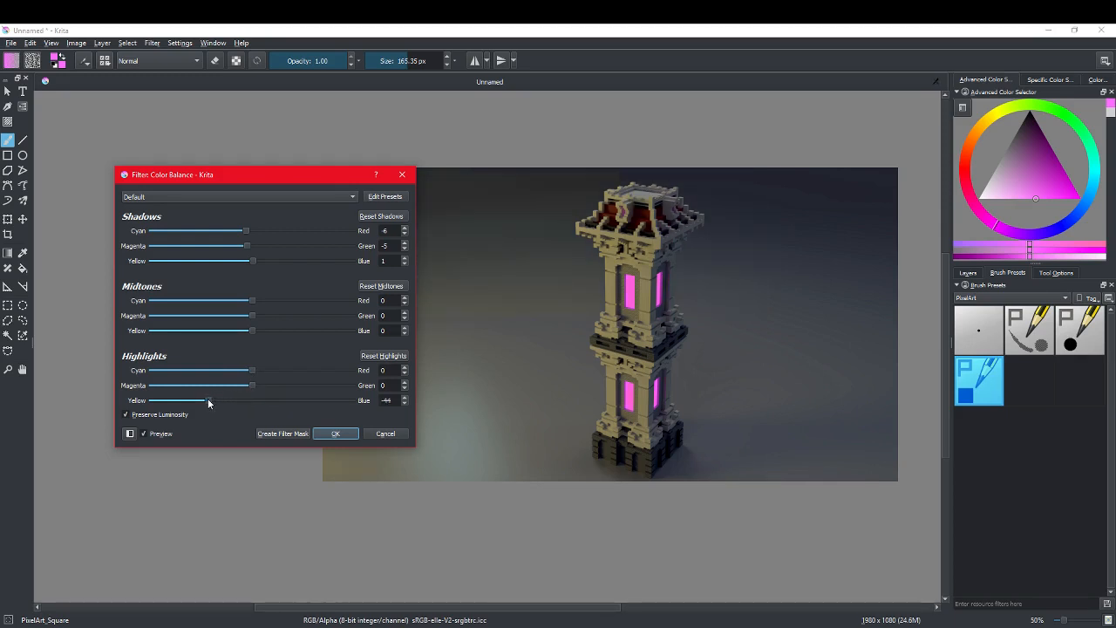
pyautogui.moveTo(248, 402)
pyautogui.mouseDown()
pyautogui.moveTo(209, 403)
pyautogui.moveTo(314, 408)
pyautogui.moveTo(166, 415)
pyautogui.moveTo(367, 411)
pyautogui.moveTo(252, 399)
pyautogui.mouseUp()
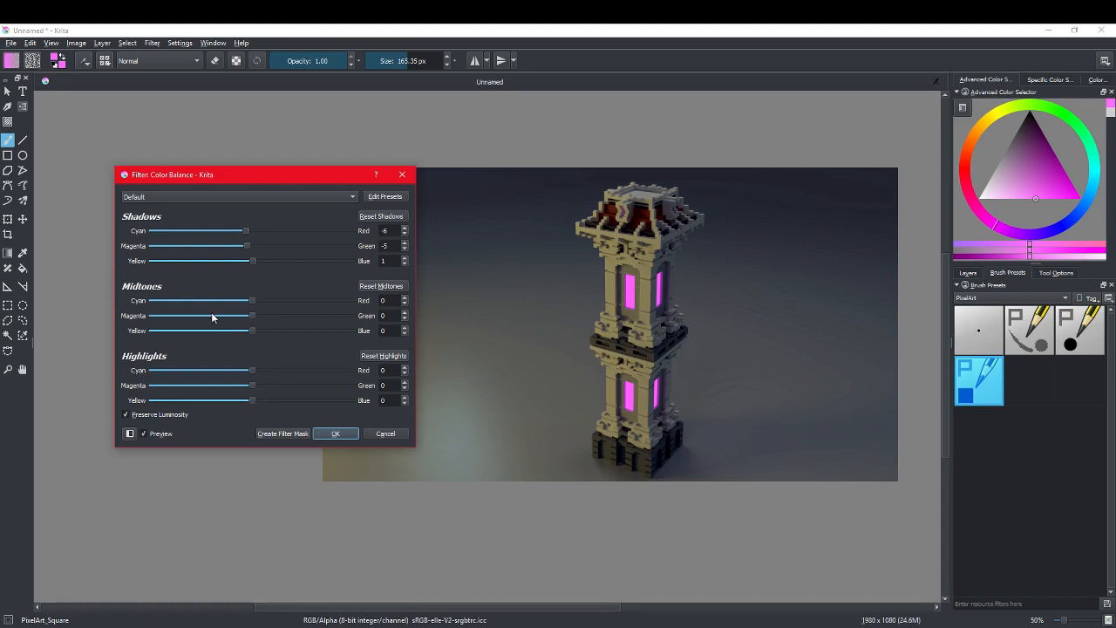
pyautogui.moveTo(252, 330)
pyautogui.mouseDown()
pyautogui.moveTo(233, 332)
pyautogui.moveTo(252, 318)
pyautogui.mouseUp()
pyautogui.moveTo(252, 304); pyautogui.dragTo(260, 301)
pyautogui.moveTo(245, 330); pyautogui.dragTo(241, 331)
pyautogui.press('Return')
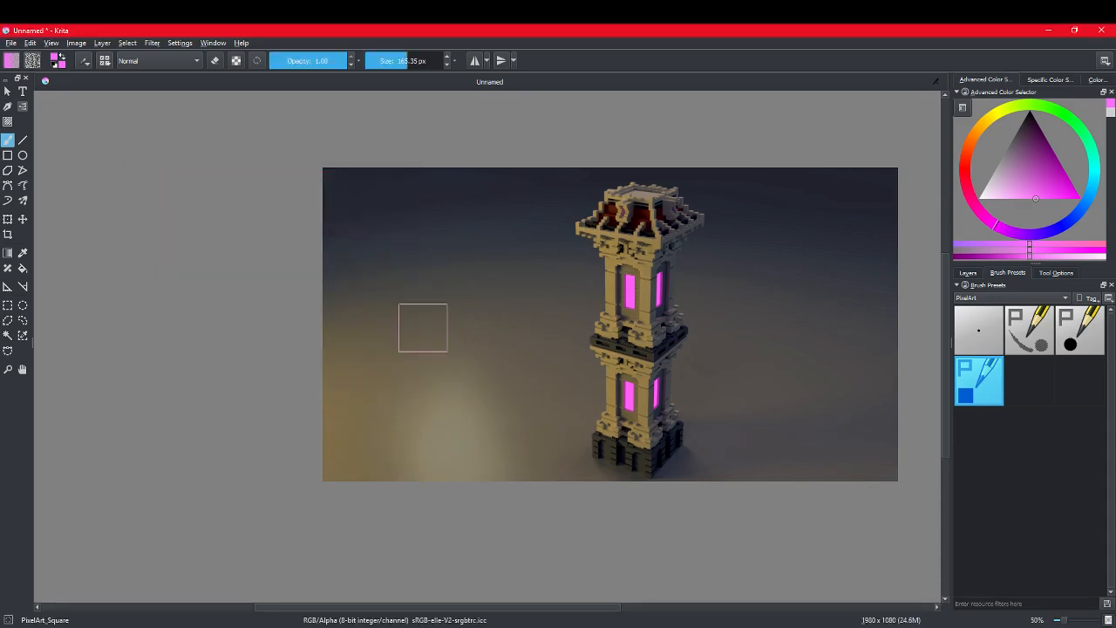
# Step: Examine the colour-balanced tower render as a whole and up close around the glowing windows
pyautogui.scroll(-2, 628, 441)
pyautogui.scroll(2, 585, 428)
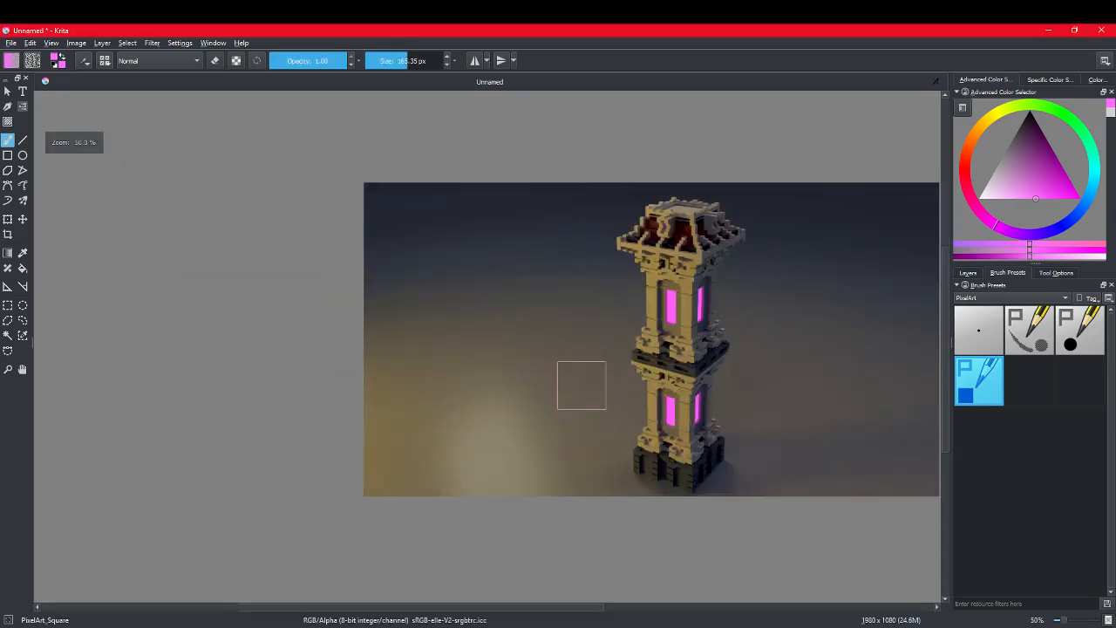
pyautogui.scroll(-1, 719, 418)
pyautogui.moveTo(720, 419); pyautogui.dragTo(565, 383, button='middle')
pyautogui.scroll(3, 558, 368)
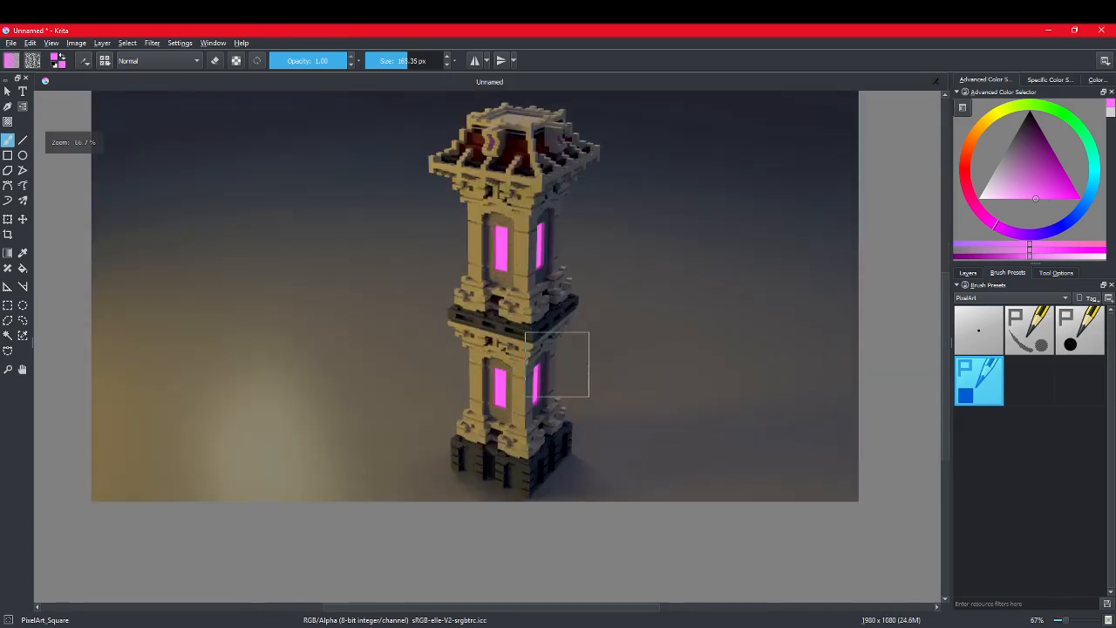
pyautogui.scroll(-2, 509, 338)
pyautogui.moveTo(484, 315); pyautogui.dragTo(528, 389, button='middle')
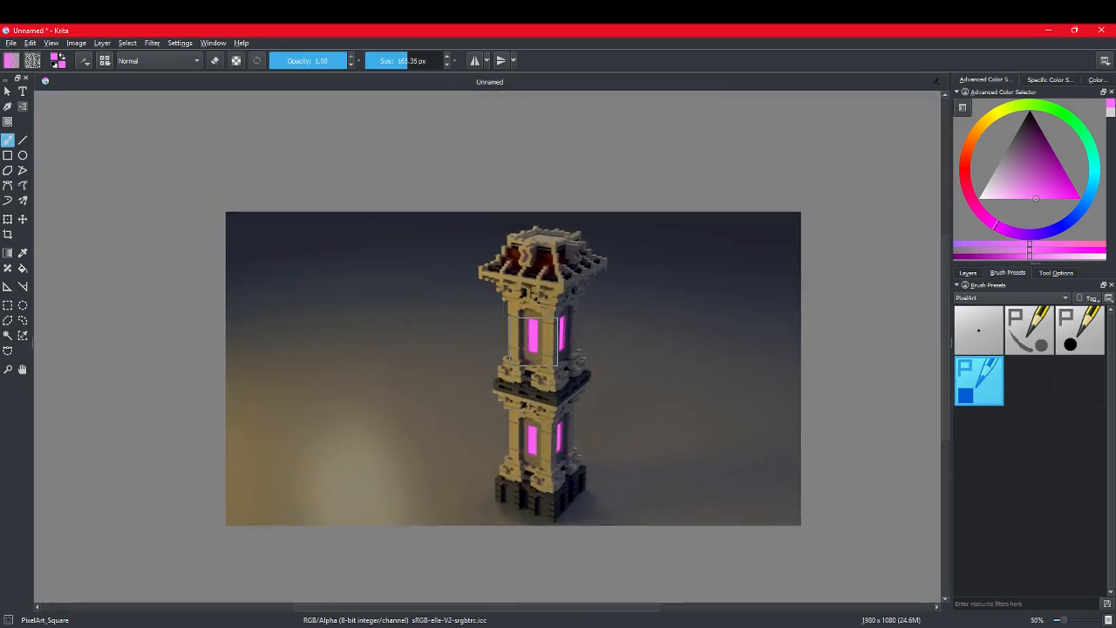
pyautogui.scroll(1, 557, 352)
pyautogui.scroll(2, 557, 351)
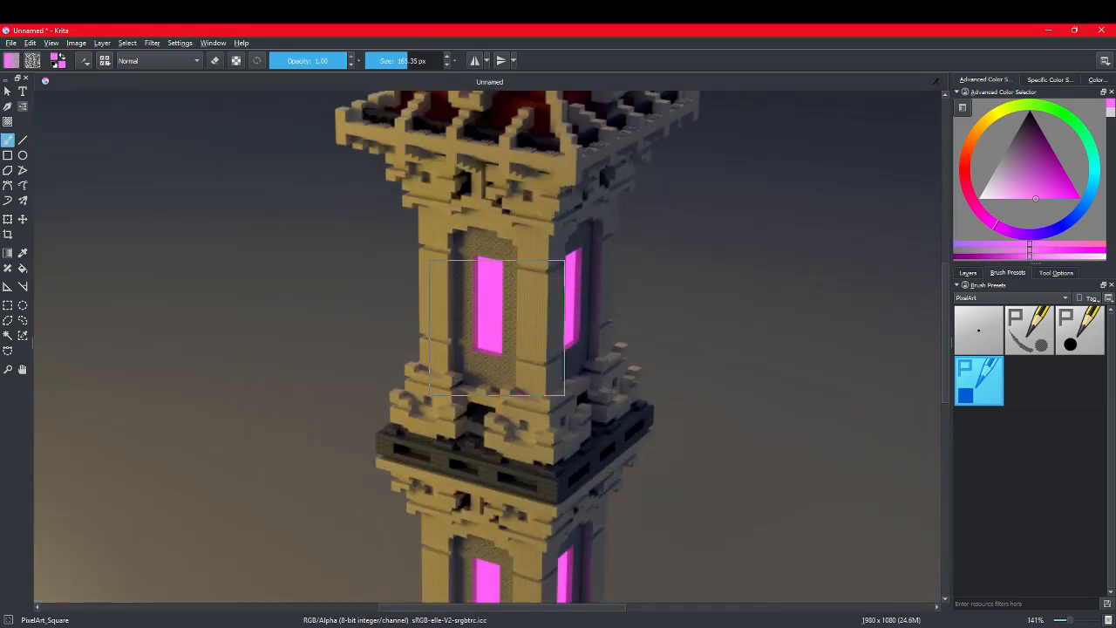
pyautogui.scroll(-3, 545, 344)
# Step: Preview the Dodge filter on the render in Shadows, Midtones and Highlights modes and cancel it
pyautogui.click(157, 43)
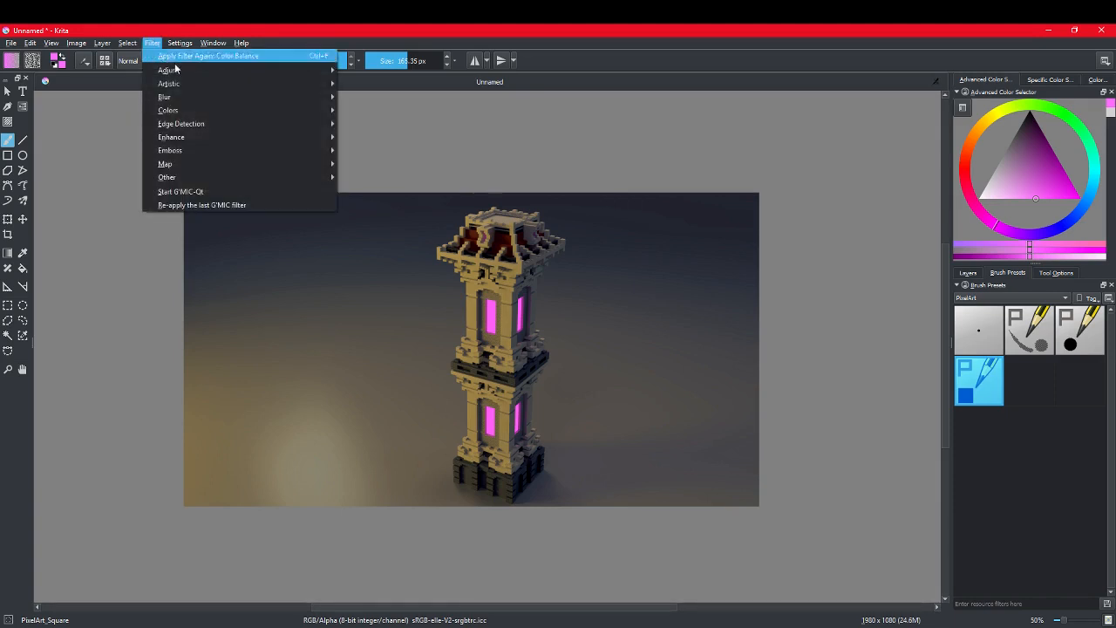
pyautogui.moveTo(188, 70)
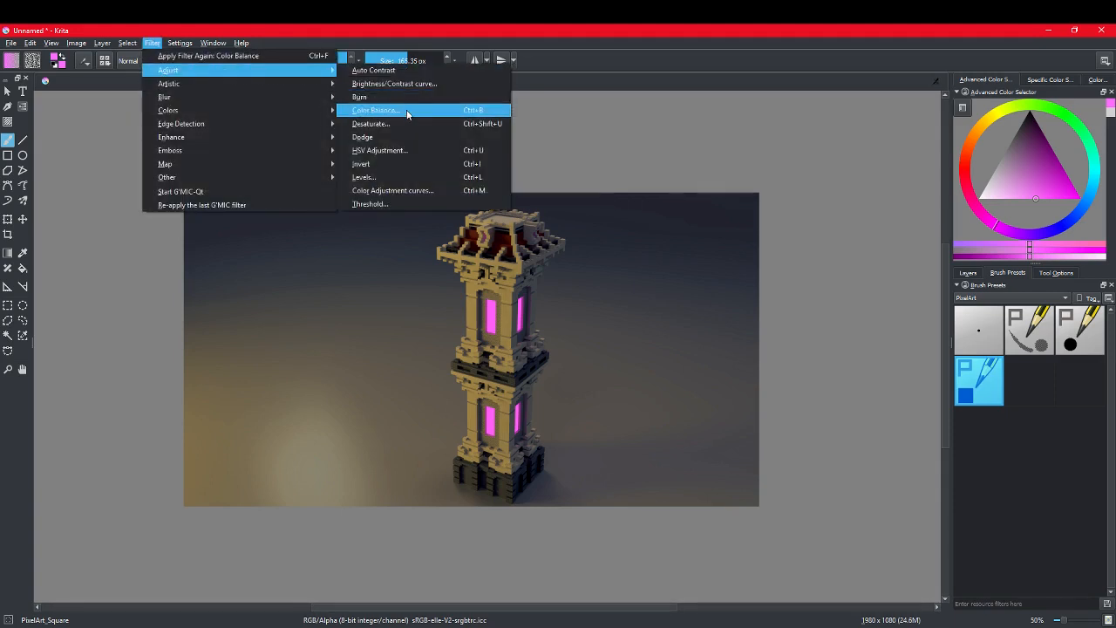
pyautogui.click(366, 137)
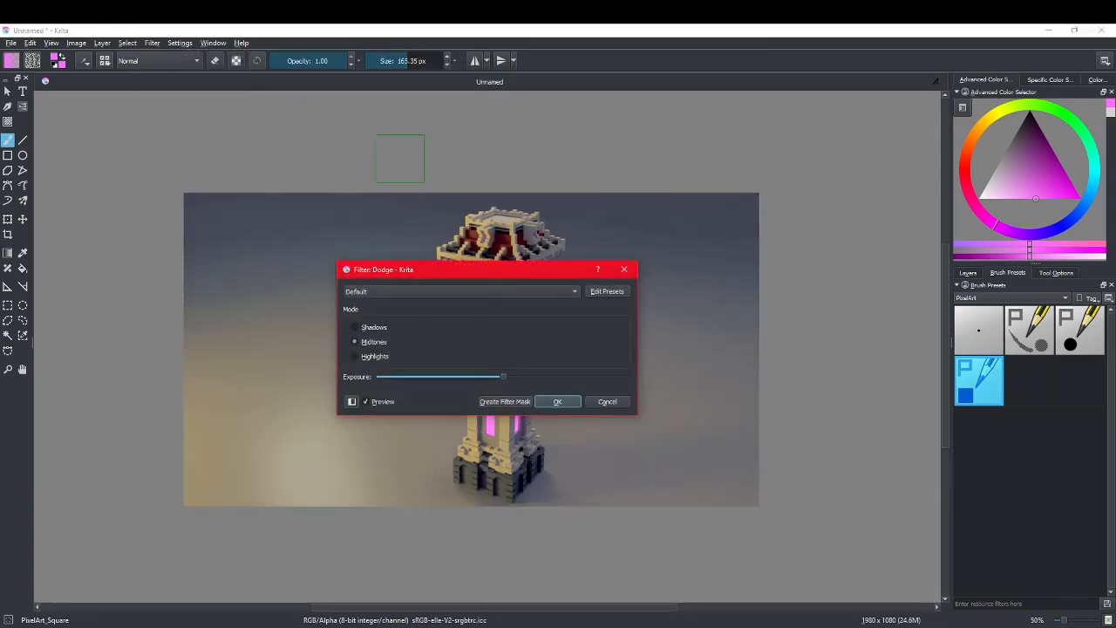
pyautogui.moveTo(469, 273)
pyautogui.mouseDown()
pyautogui.moveTo(671, 419)
pyautogui.moveTo(717, 298)
pyautogui.mouseUp()
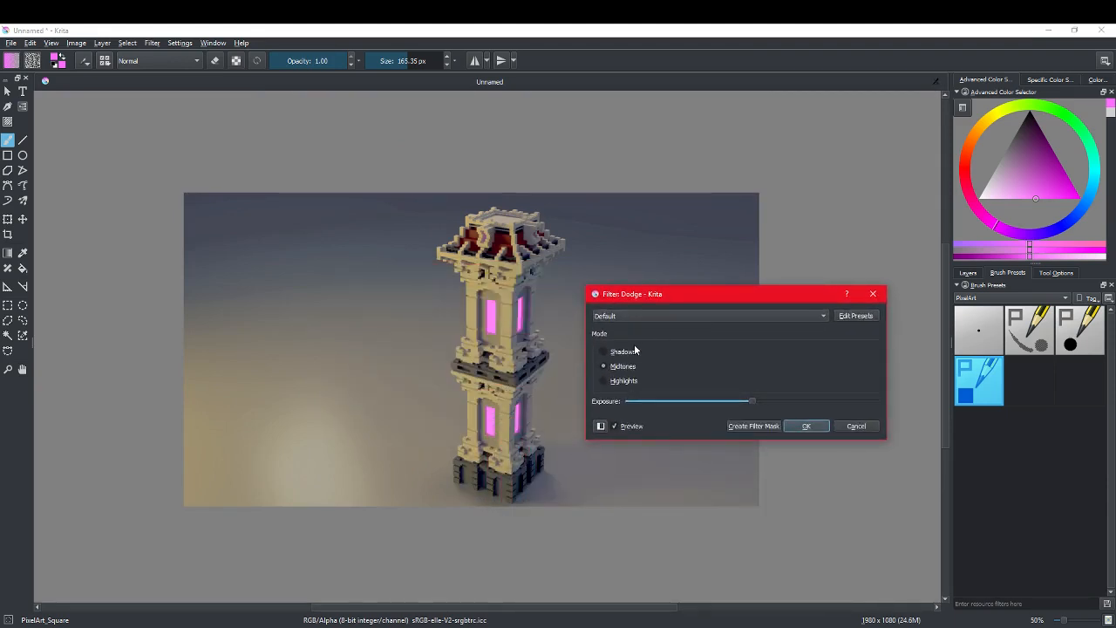
pyautogui.click(608, 351)
pyautogui.click(608, 380)
pyautogui.click(606, 366)
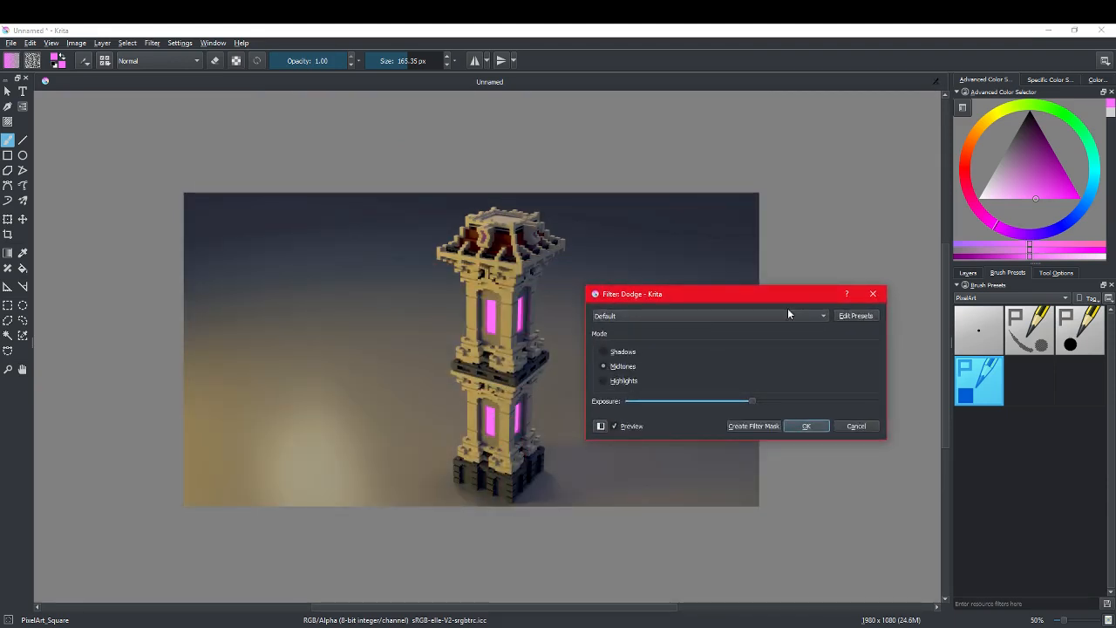
pyautogui.click(604, 380)
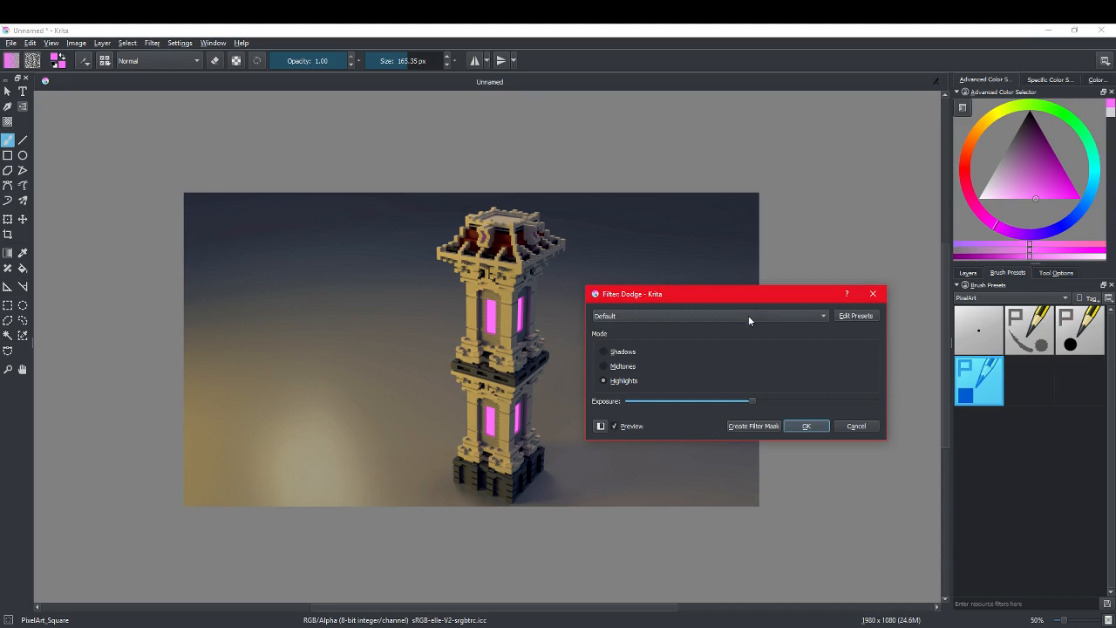
pyautogui.click(873, 298)
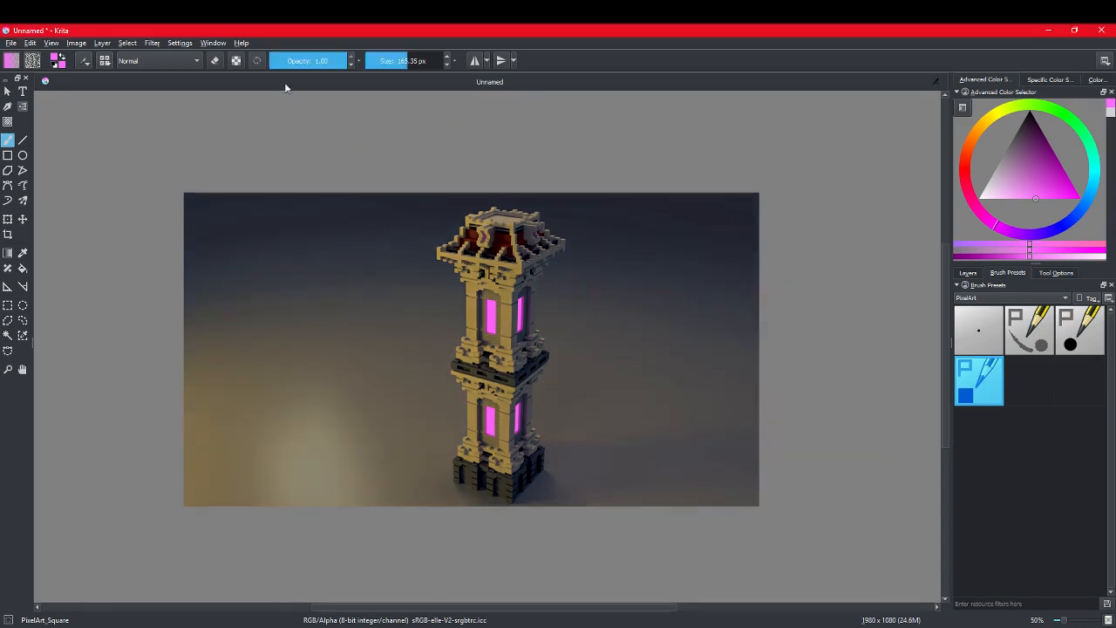
# Step: Open the Color Balance filter again and set the highlights to Red -100 and Green -41
pyautogui.click(150, 44)
pyautogui.moveTo(191, 144)
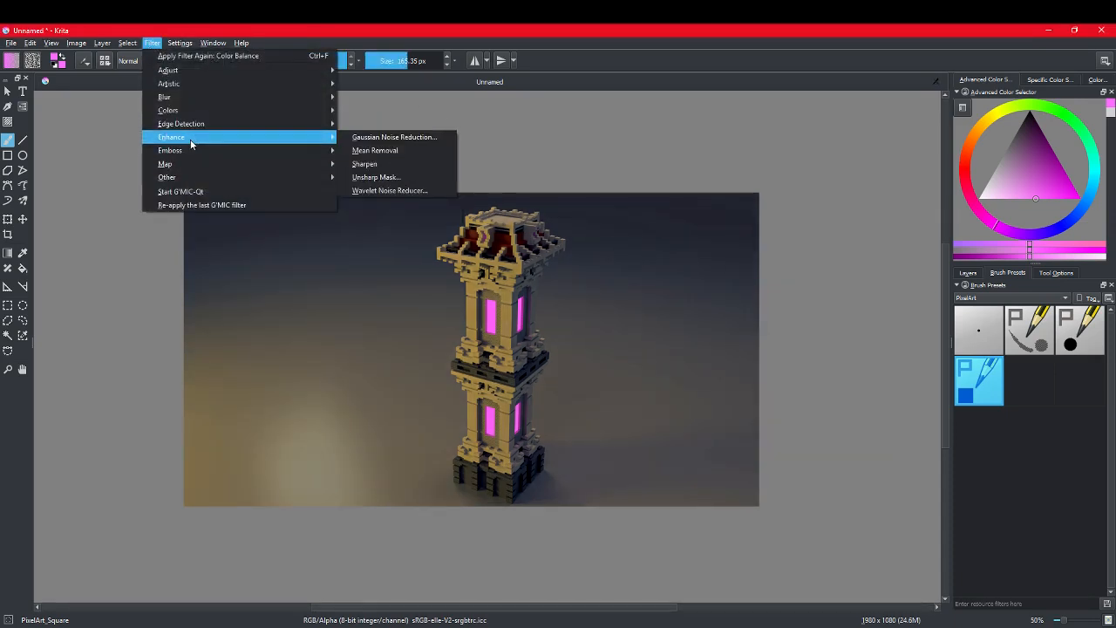
pyautogui.moveTo(186, 112)
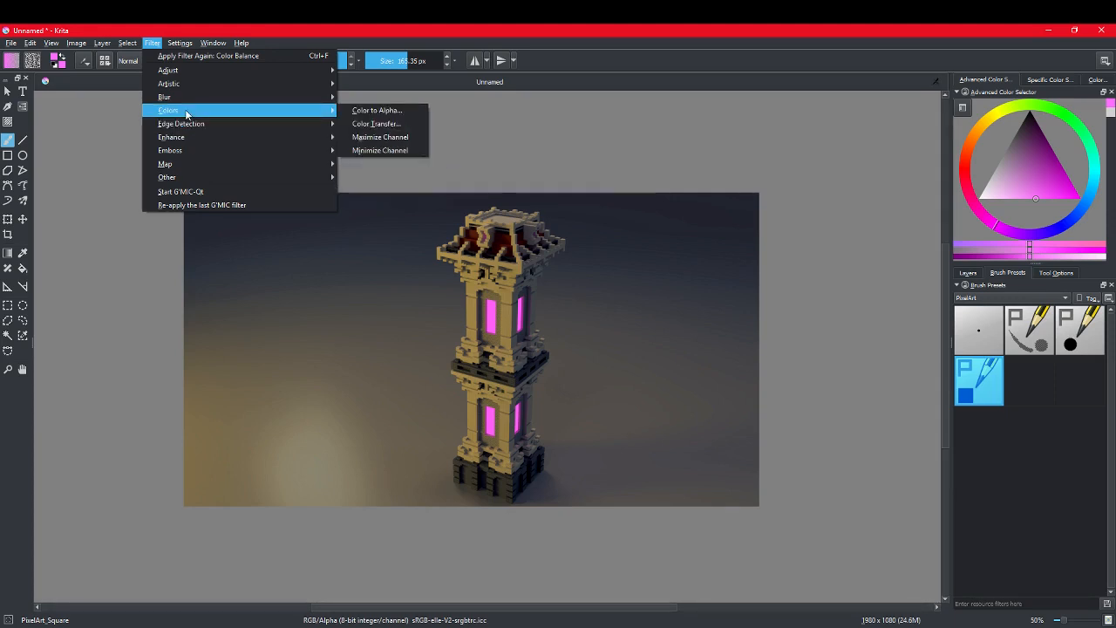
pyautogui.moveTo(186, 71)
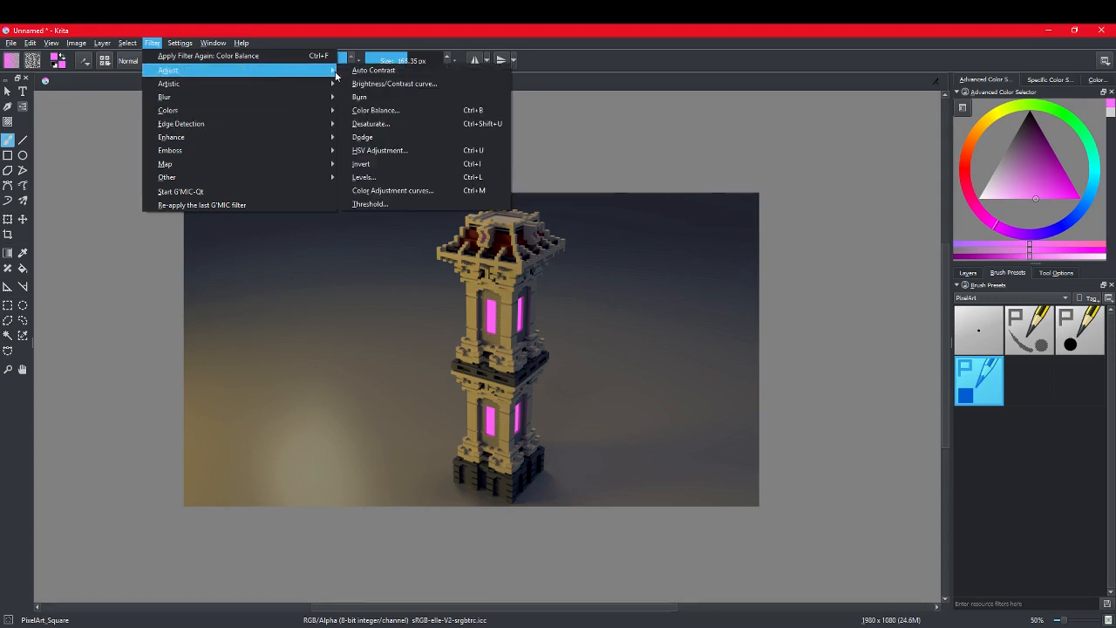
pyautogui.click(384, 112)
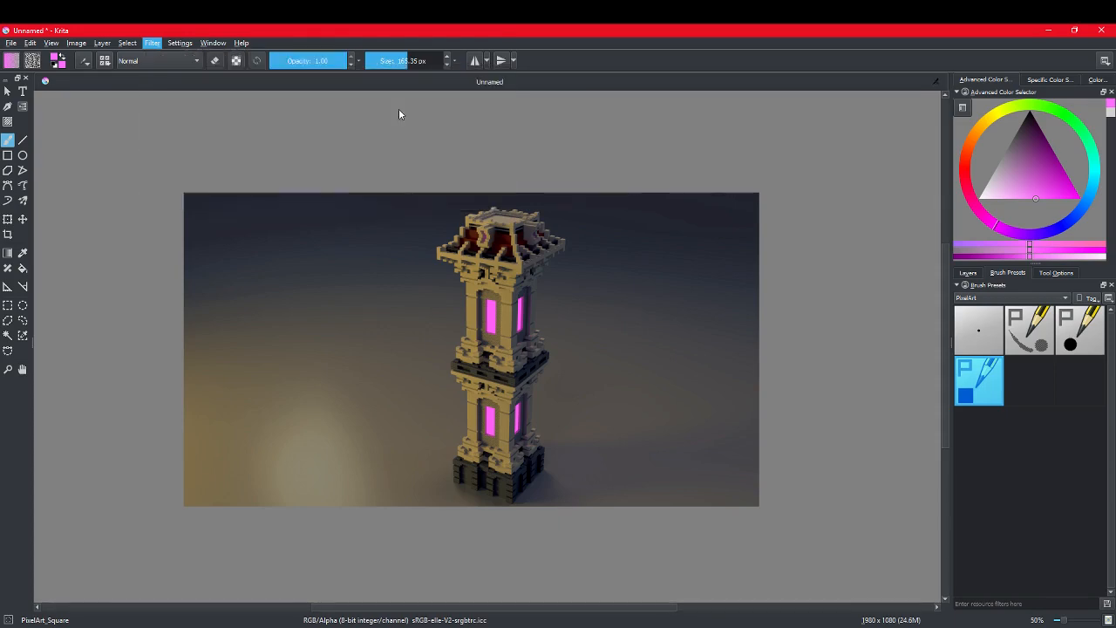
pyautogui.moveTo(462, 207); pyautogui.dragTo(714, 215)
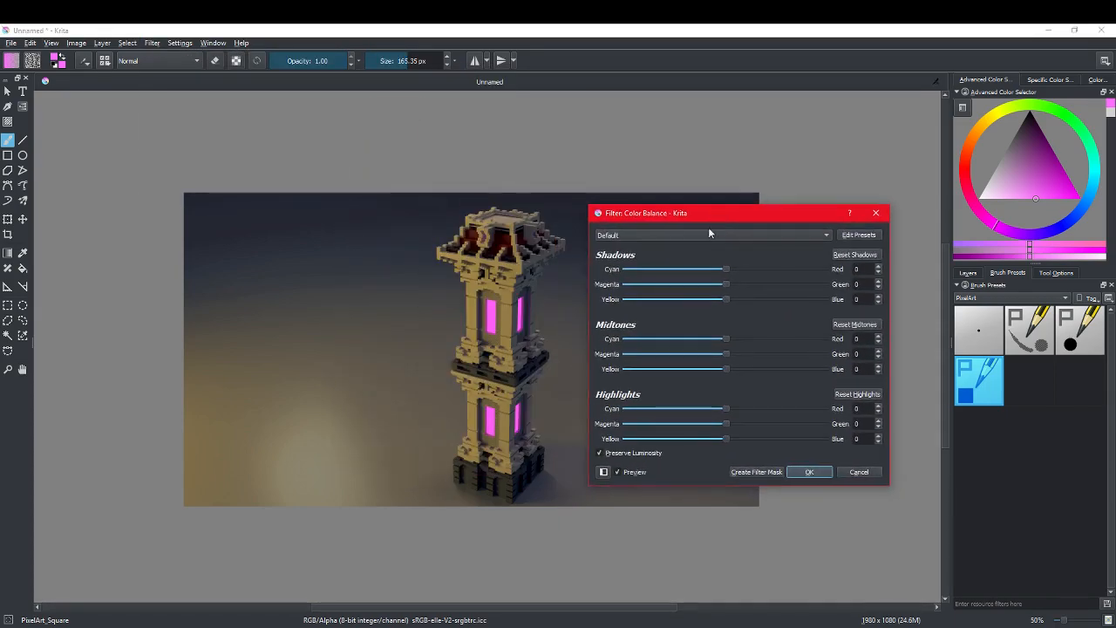
pyautogui.moveTo(717, 439)
pyautogui.mouseDown()
pyautogui.moveTo(708, 442)
pyautogui.moveTo(724, 439)
pyautogui.mouseUp()
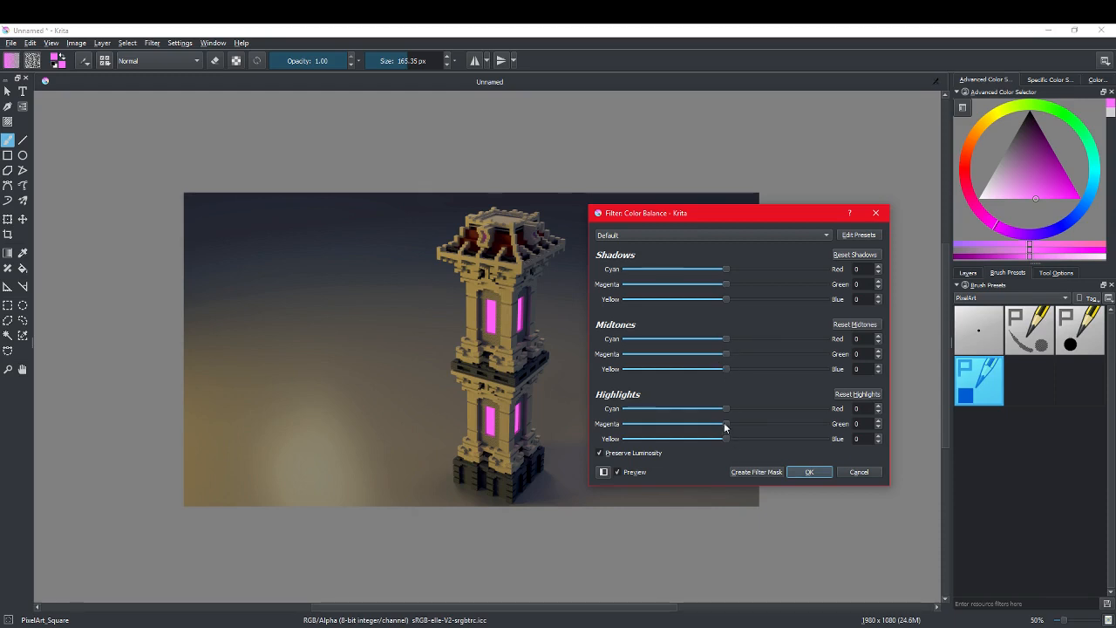
pyautogui.moveTo(727, 424); pyautogui.dragTo(624, 412)
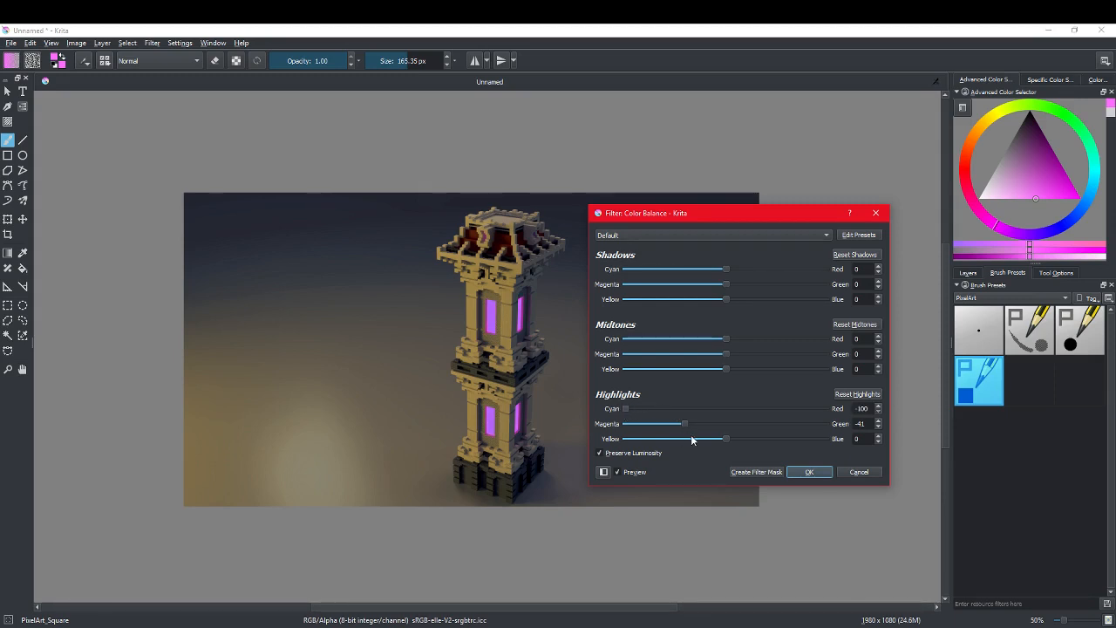
# Step: Try highlights of Red -57, Green -4 and Blue 65 and inspect the preview on the tower windows
pyautogui.moveTo(693, 440); pyautogui.dragTo(755, 439)
pyautogui.moveTo(625, 425); pyautogui.dragTo(791, 439)
pyautogui.moveTo(701, 425); pyautogui.dragTo(722, 426)
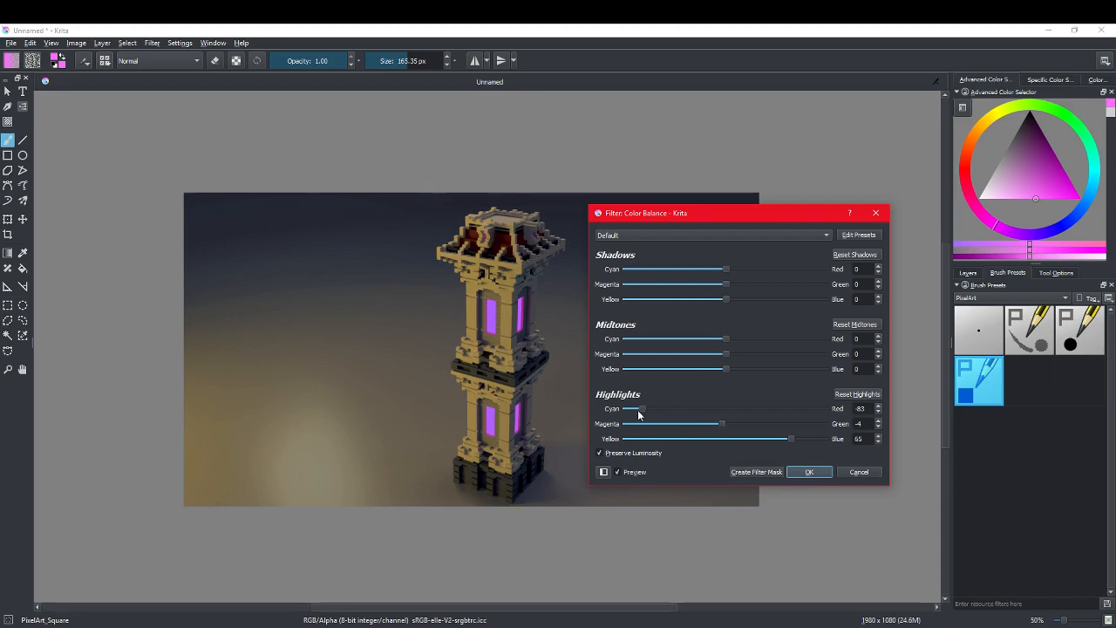
pyautogui.moveTo(639, 410); pyautogui.dragTo(668, 412)
pyautogui.scroll(3, 540, 392)
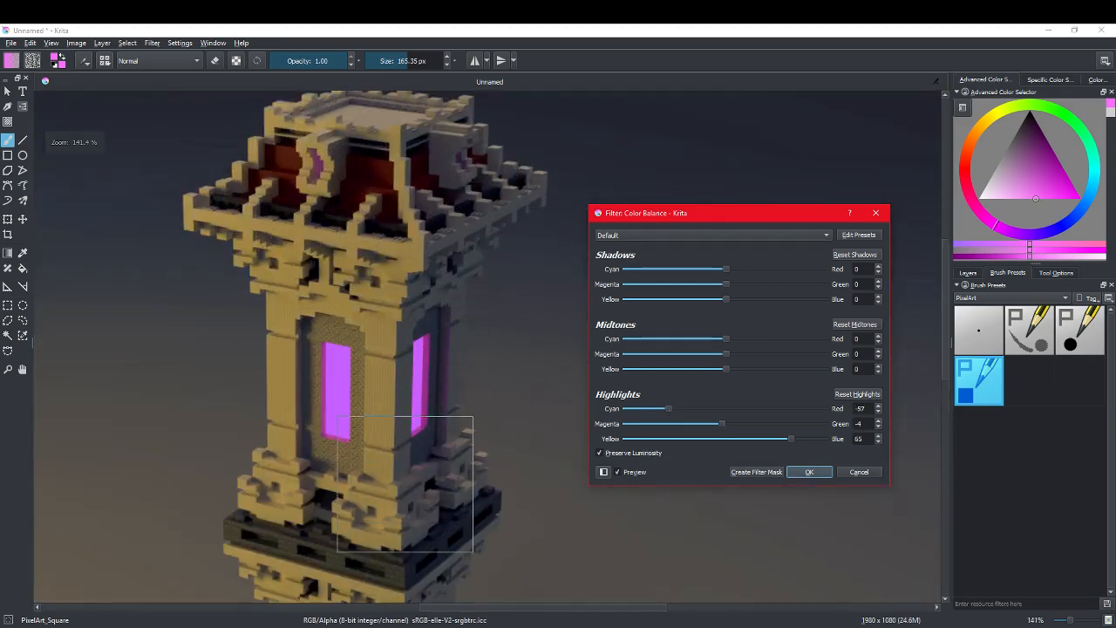
pyautogui.scroll(-4, 438, 469)
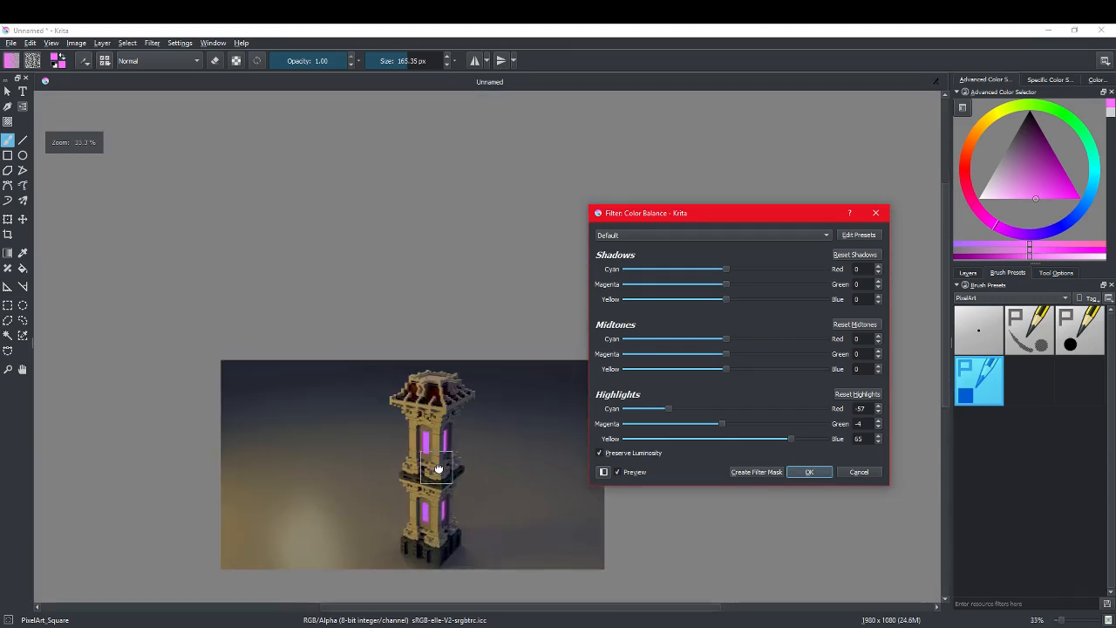
pyautogui.moveTo(439, 470); pyautogui.dragTo(459, 398, button='middle')
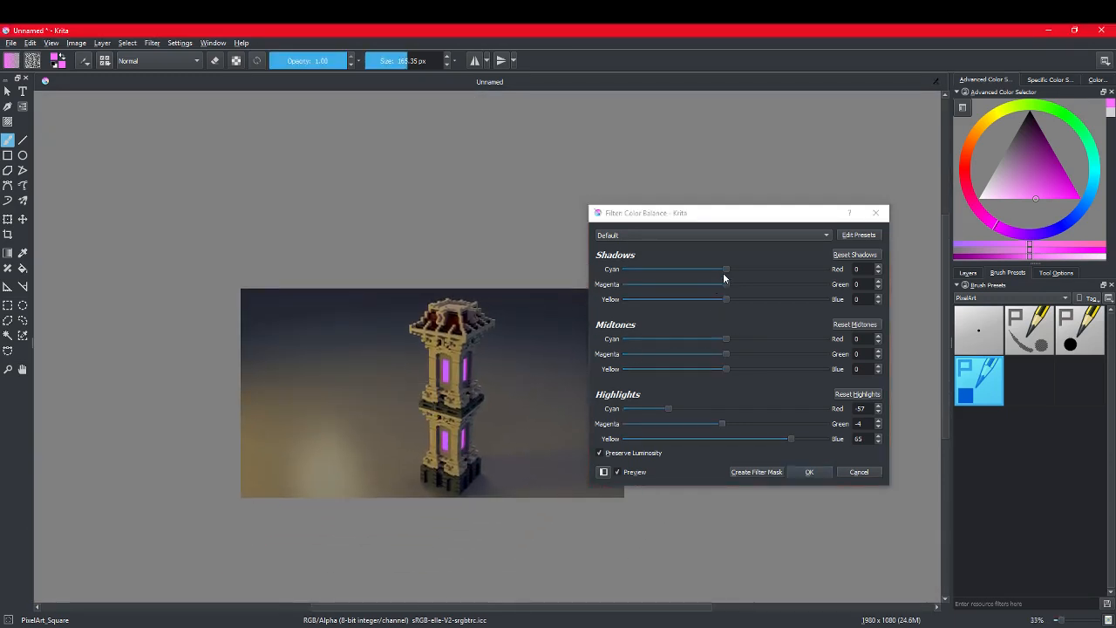
# Step: Set the Color Balance highlights to Red -69, Green -30 and Blue 21, check the windows' purple glow and apply the filter
pyautogui.click(790, 444)
pyautogui.moveTo(786, 439); pyautogui.dragTo(767, 426)
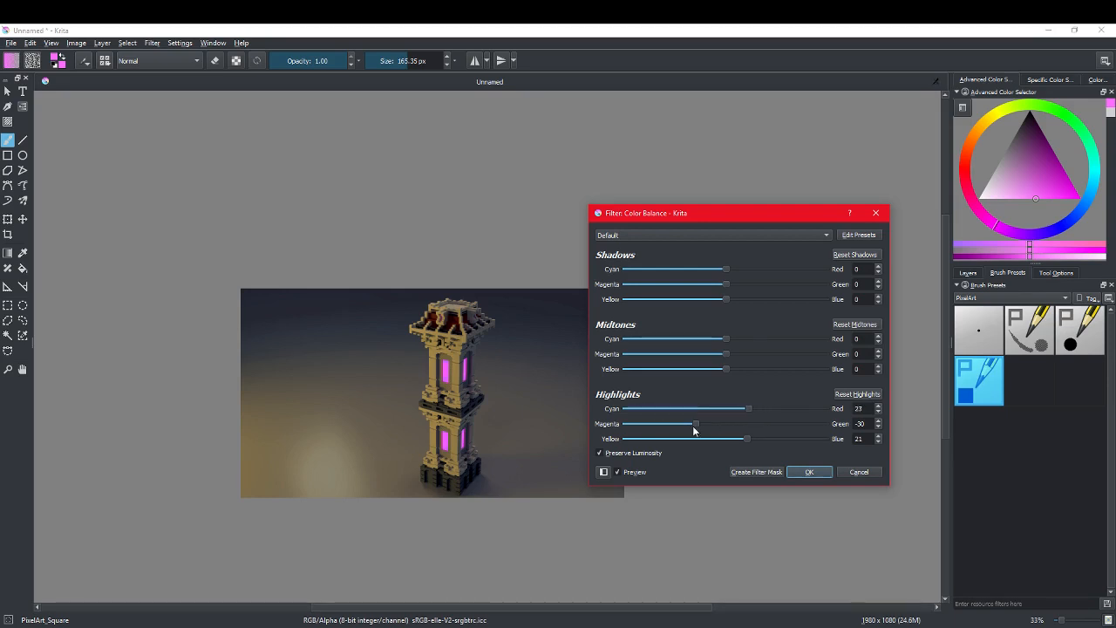
pyautogui.moveTo(694, 430); pyautogui.dragTo(653, 426)
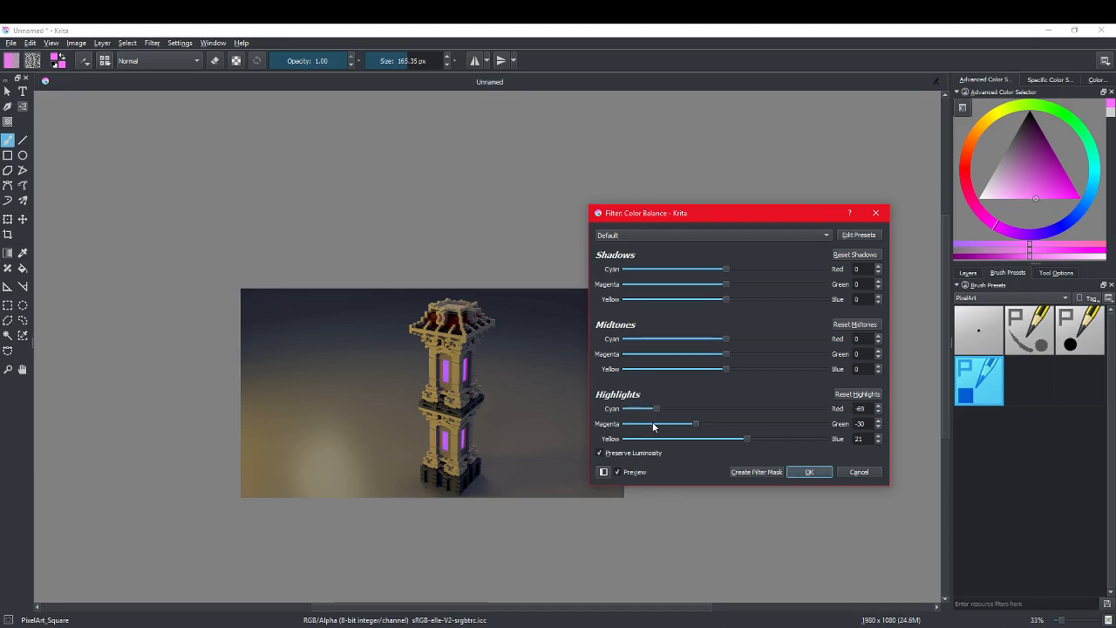
pyautogui.scroll(4, 429, 420)
pyautogui.scroll(-2, 434, 414)
pyautogui.scroll(1, 435, 415)
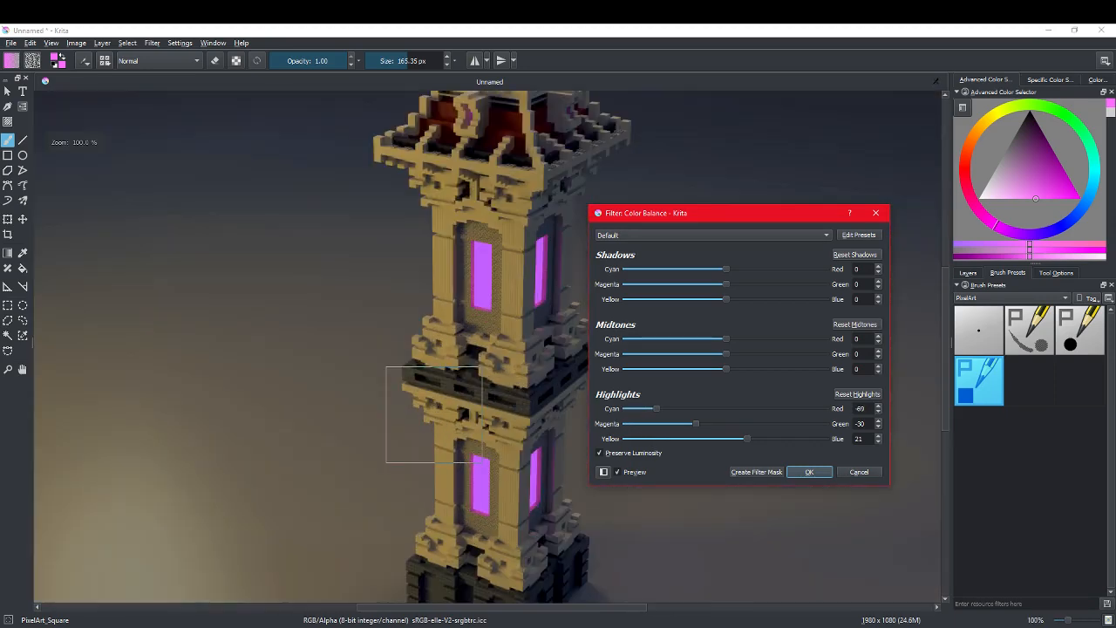
pyautogui.scroll(1, 433, 414)
pyautogui.scroll(-2, 443, 417)
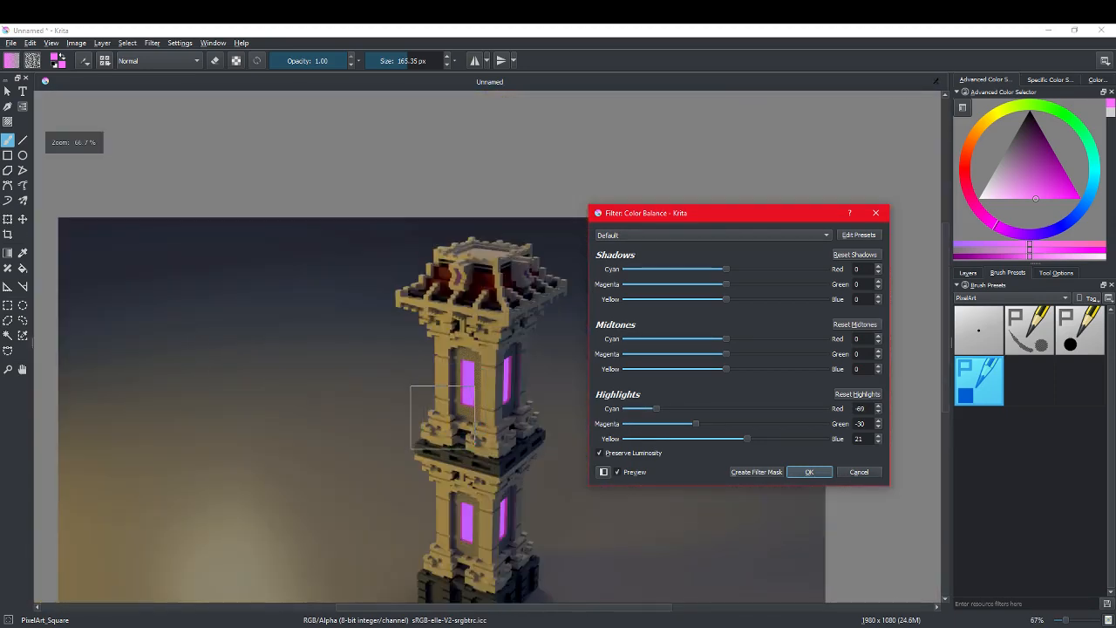
pyautogui.scroll(-2, 443, 418)
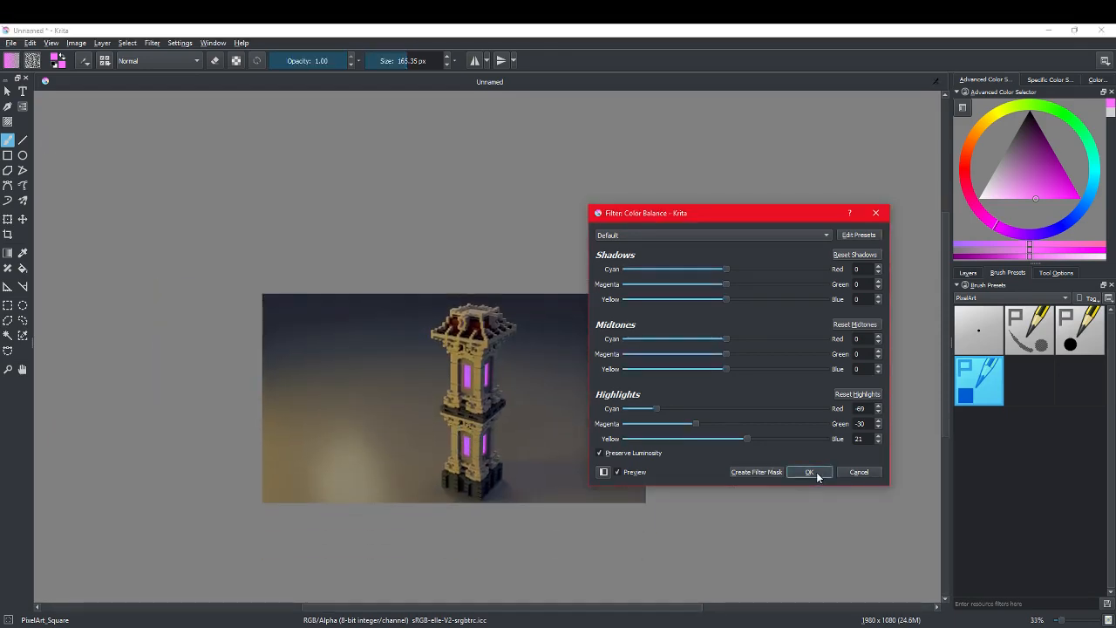
pyautogui.click(809, 472)
pyautogui.scroll(2, 480, 398)
pyautogui.scroll(-1, 480, 398)
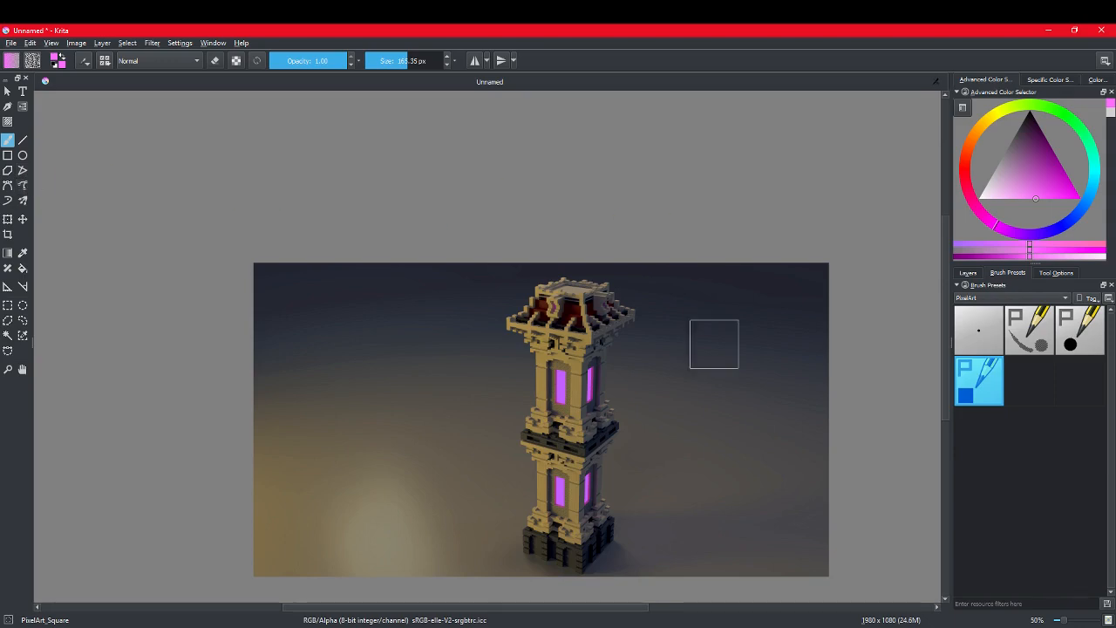
# Step: Examine the colour-balanced render as a whole and close up around the tower's middle ledge
pyautogui.scroll(-1, 608, 471)
pyautogui.scroll(1, 608, 471)
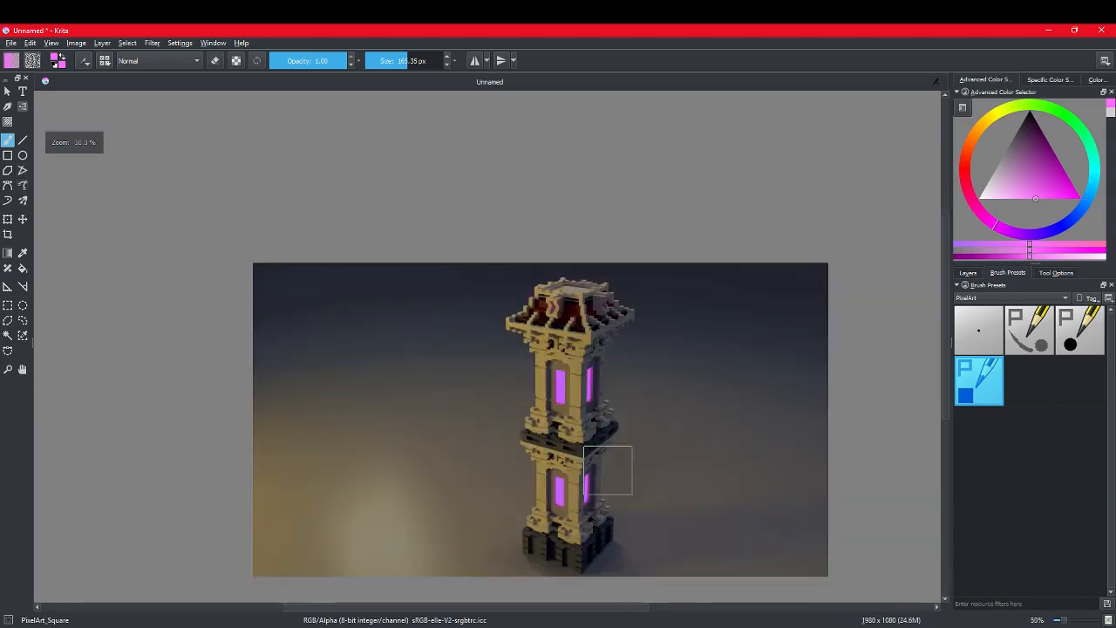
pyautogui.scroll(2, 608, 471)
pyautogui.scroll(-1, 593, 469)
pyautogui.scroll(1, 584, 467)
pyautogui.scroll(-1, 585, 468)
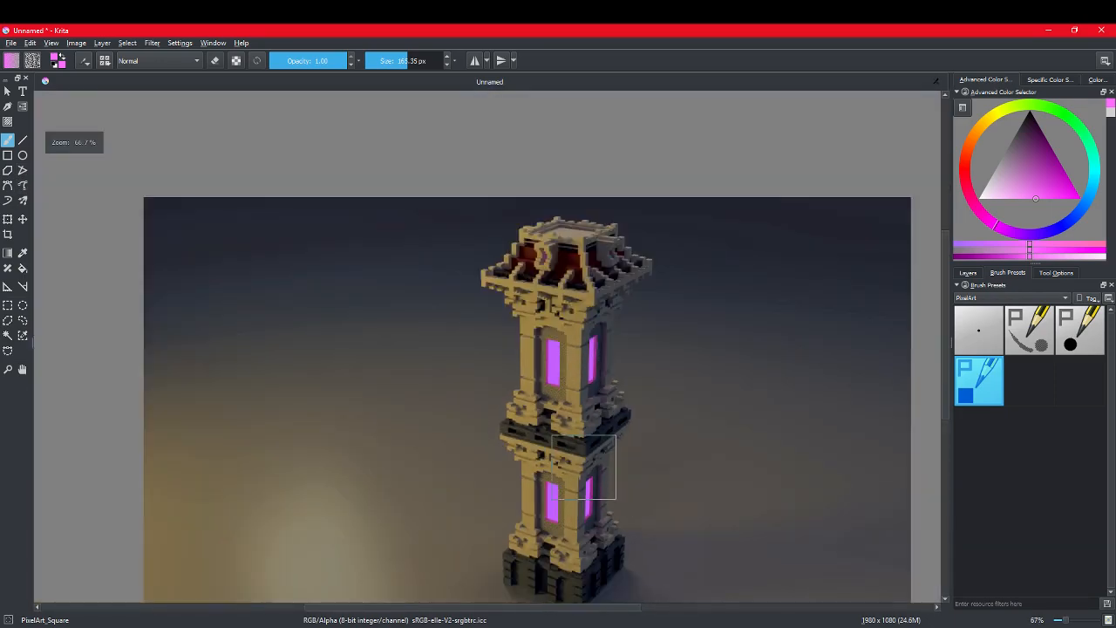
pyautogui.scroll(4, 584, 467)
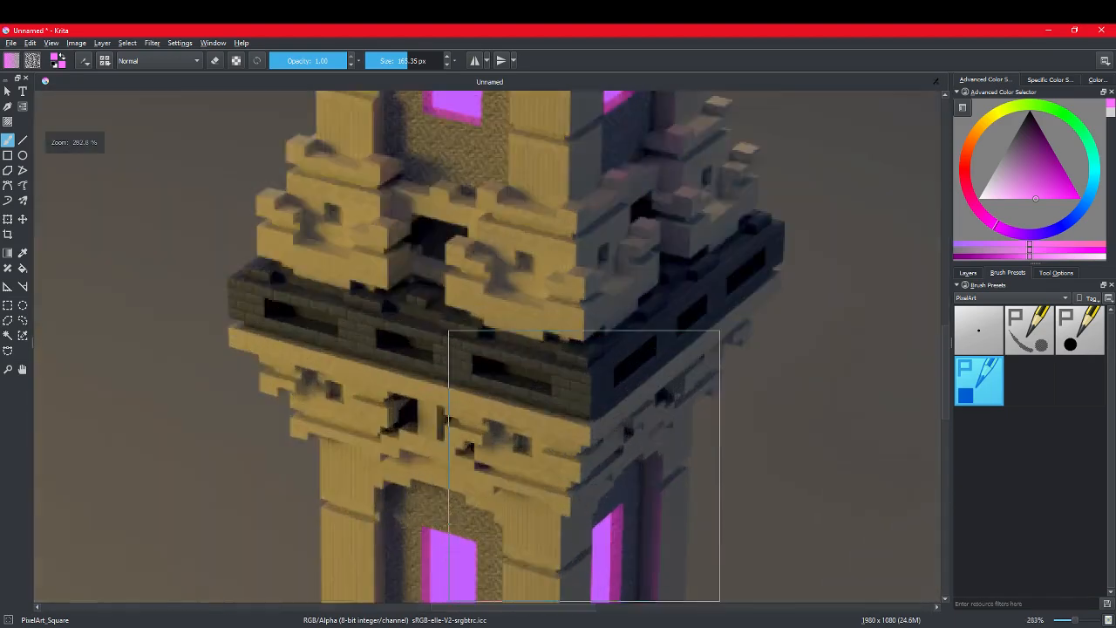
pyautogui.scroll(1, 585, 466)
pyautogui.scroll(-5, 585, 466)
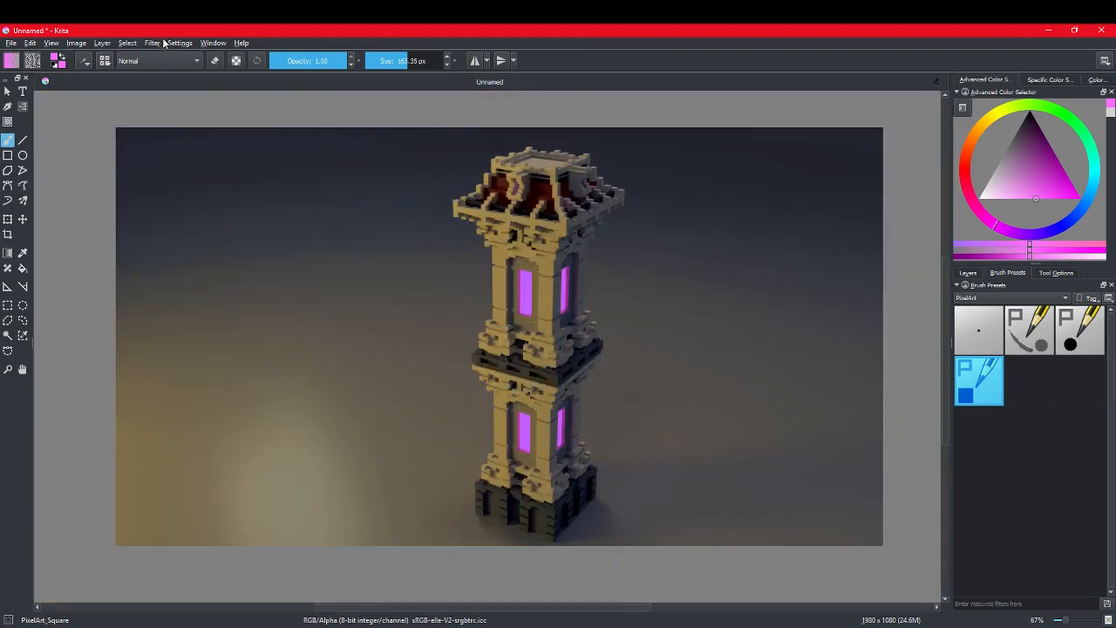
# Step: Apply the Sharpen filter to the tower render
pyautogui.click(153, 43)
pyautogui.moveTo(324, 137)
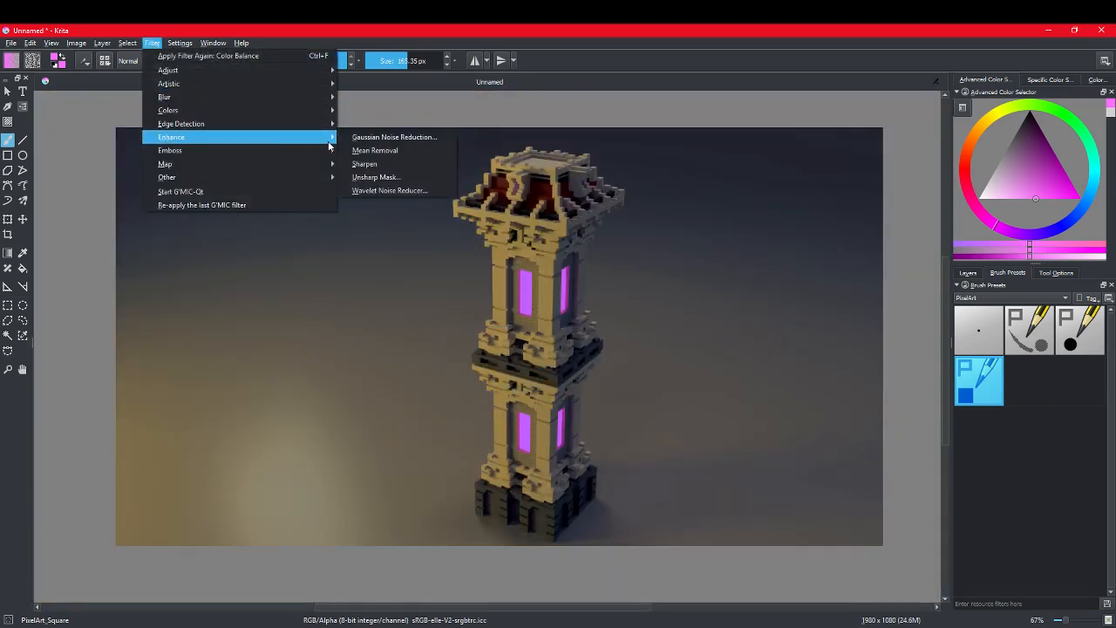
pyautogui.click(385, 165)
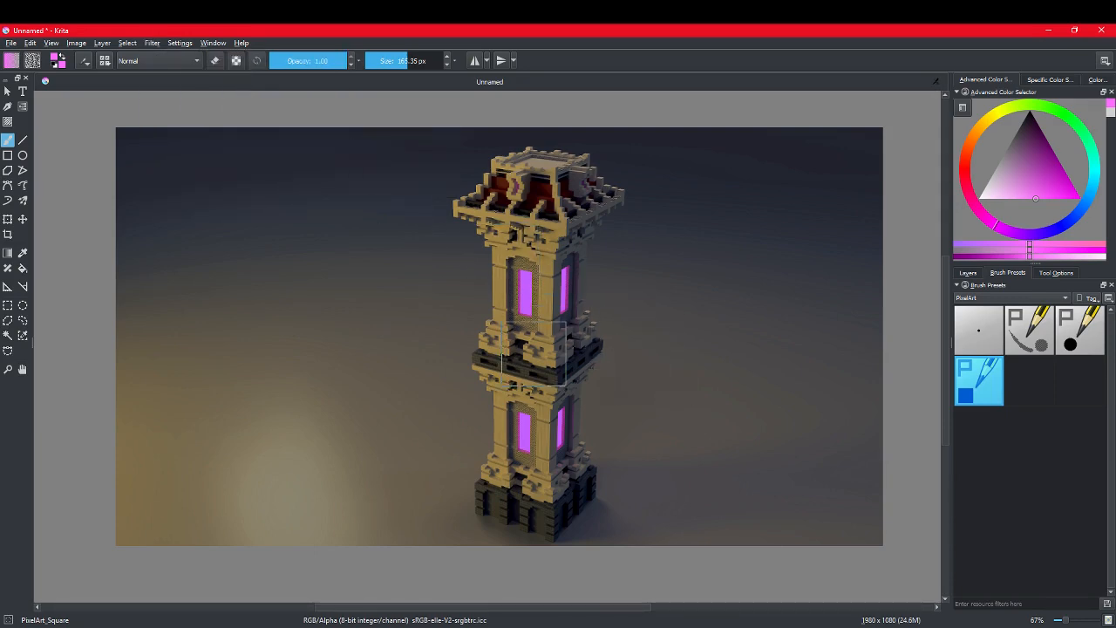
# Step: Examine the sharpened stonework, the purple windows and the textures of the upper tower section close up
pyautogui.scroll(2, 524, 336)
pyautogui.scroll(4, 524, 336)
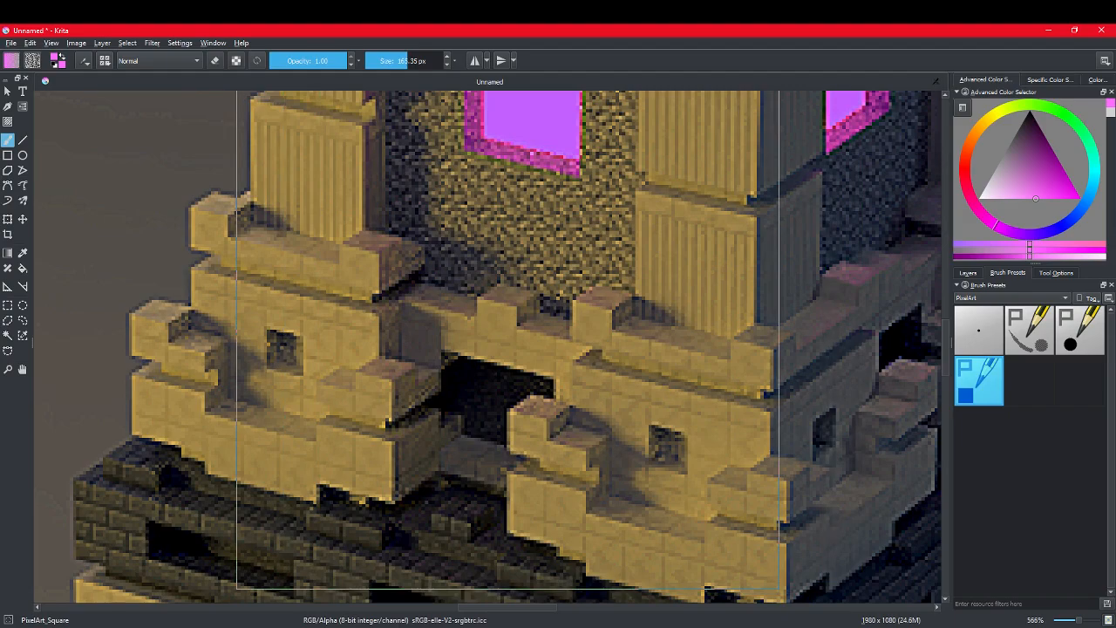
pyautogui.scroll(-7, 508, 318)
pyautogui.scroll(2, 507, 317)
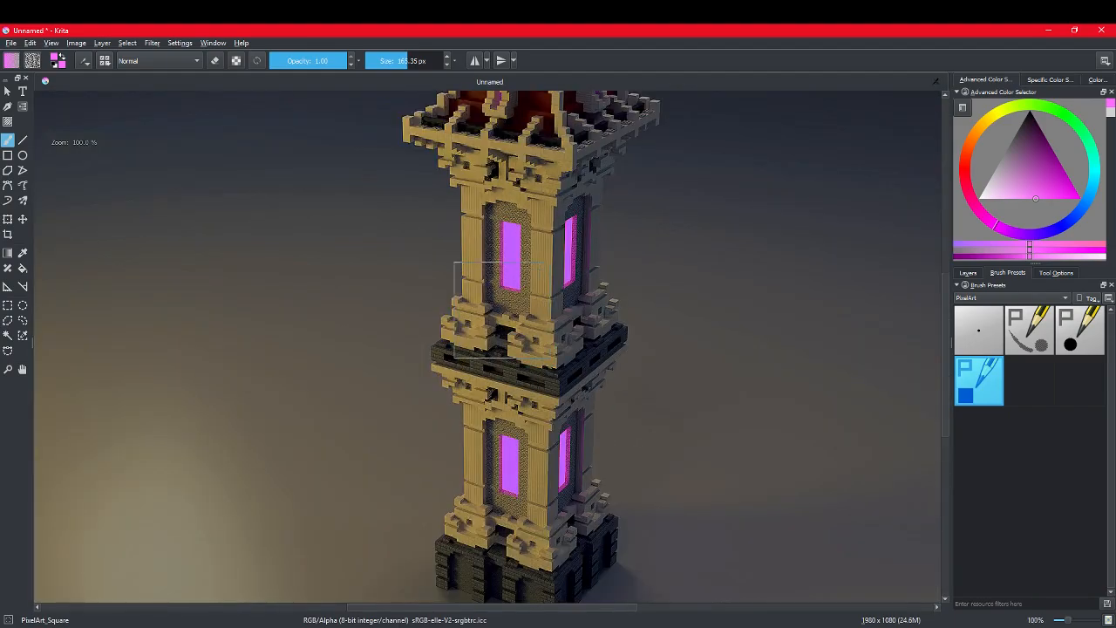
pyautogui.moveTo(489, 309); pyautogui.dragTo(489, 369, button='middle')
pyautogui.scroll(4, 558, 266)
pyautogui.scroll(3, 558, 266)
pyautogui.scroll(-5, 558, 266)
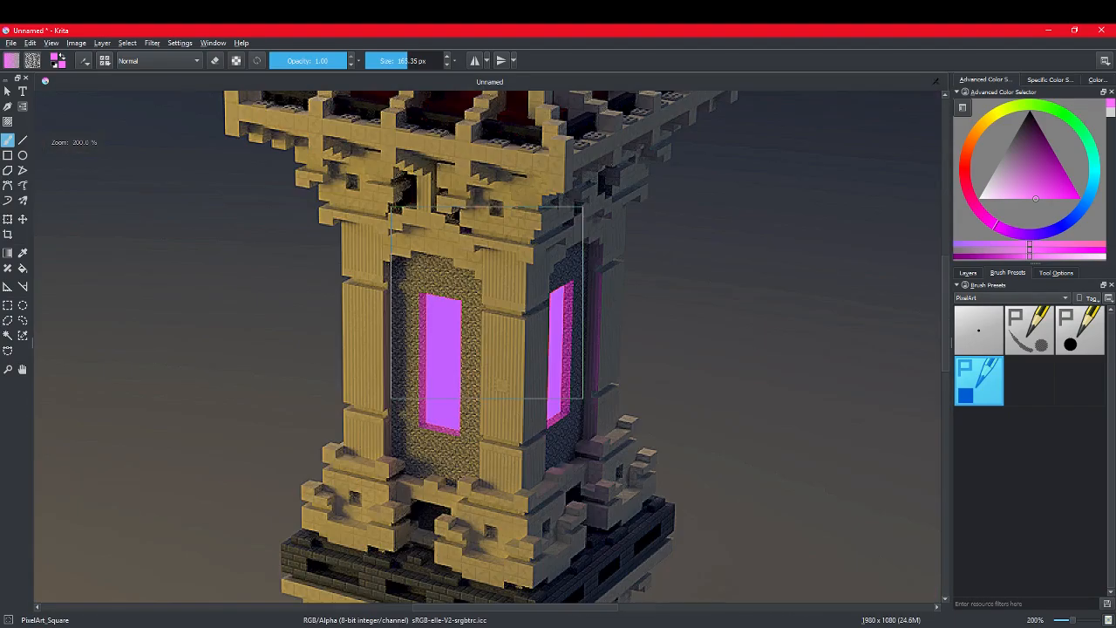
pyautogui.scroll(1, 558, 266)
pyautogui.scroll(-1, 479, 229)
pyautogui.scroll(-2, 395, 311)
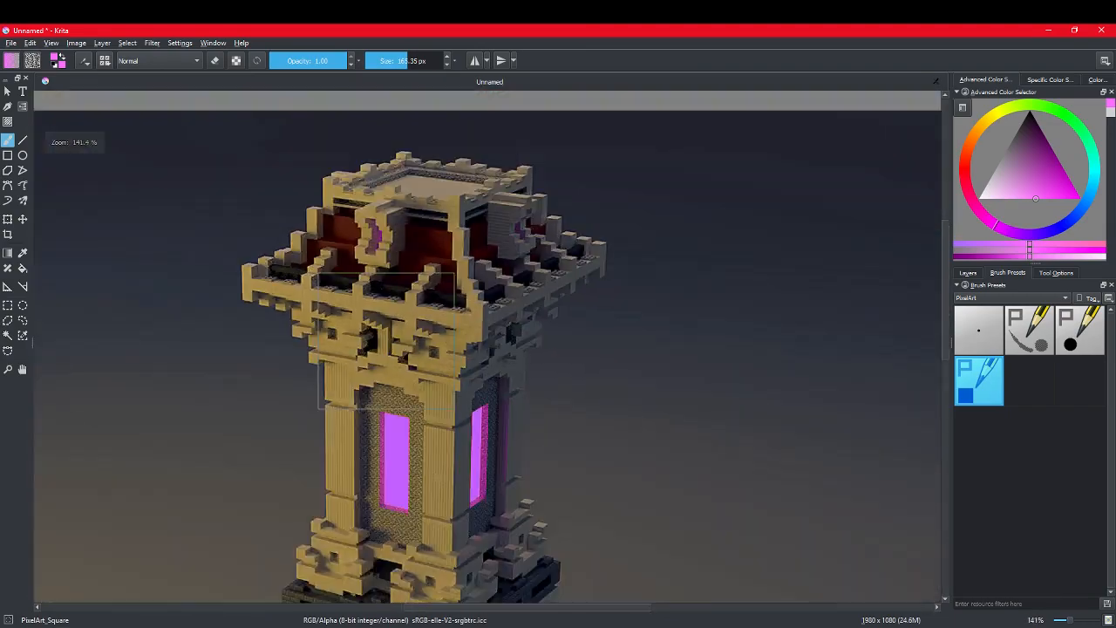
# Step: Compare the tower's roof, middle ledge and lower windows close up with the overall look of the image
pyautogui.scroll(2, 392, 349)
pyautogui.scroll(1, 386, 341)
pyautogui.scroll(-4, 386, 340)
pyautogui.scroll(1, 387, 340)
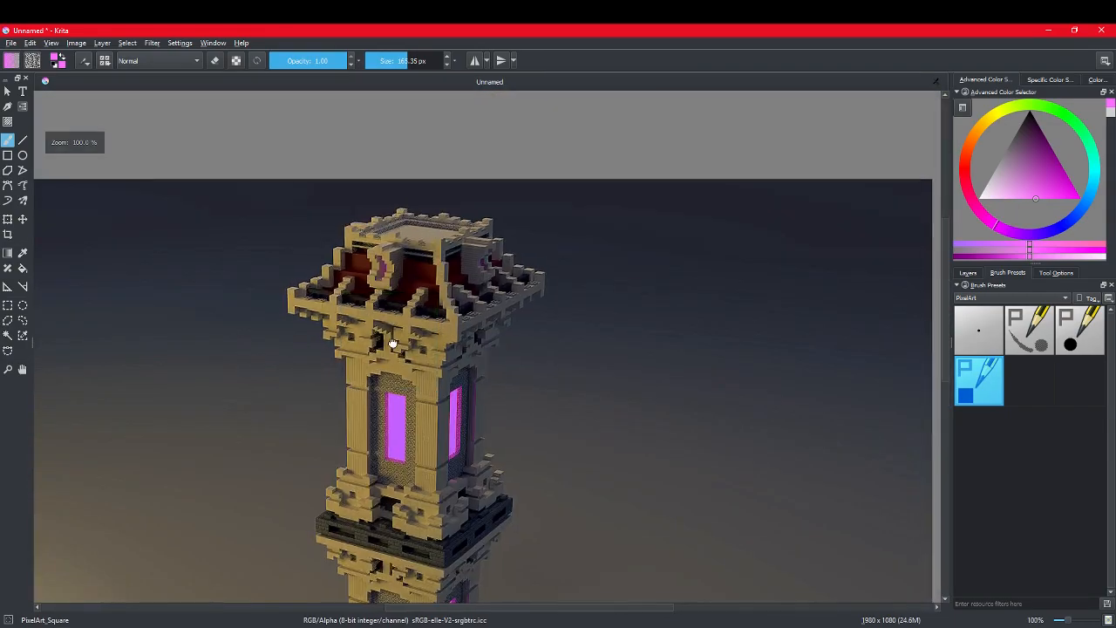
pyautogui.scroll(-1, 545, 246)
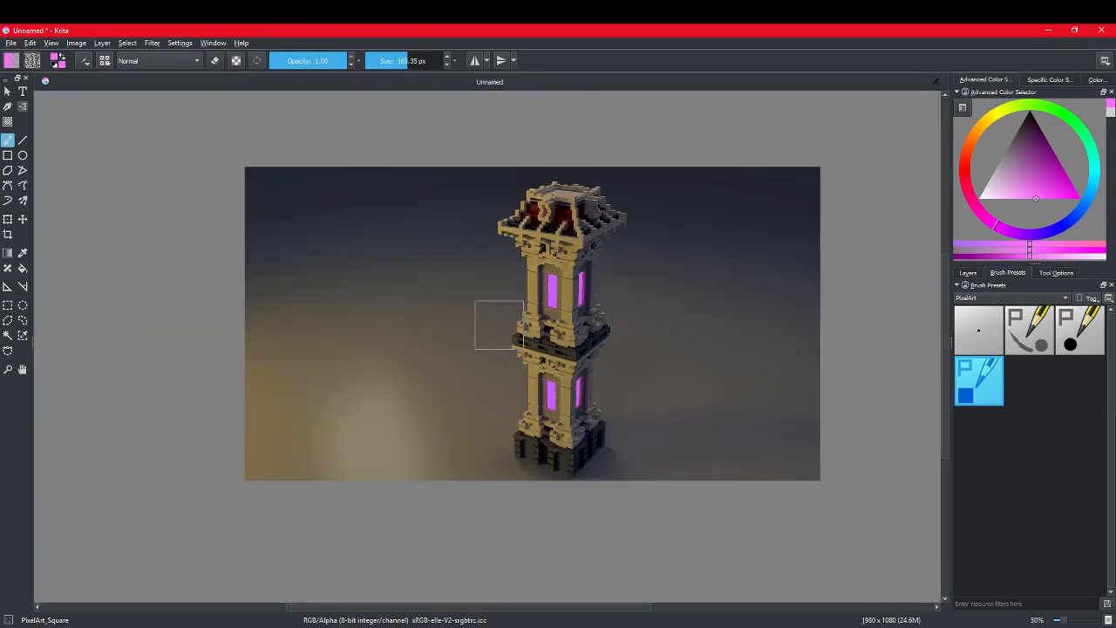
pyautogui.scroll(3, 561, 374)
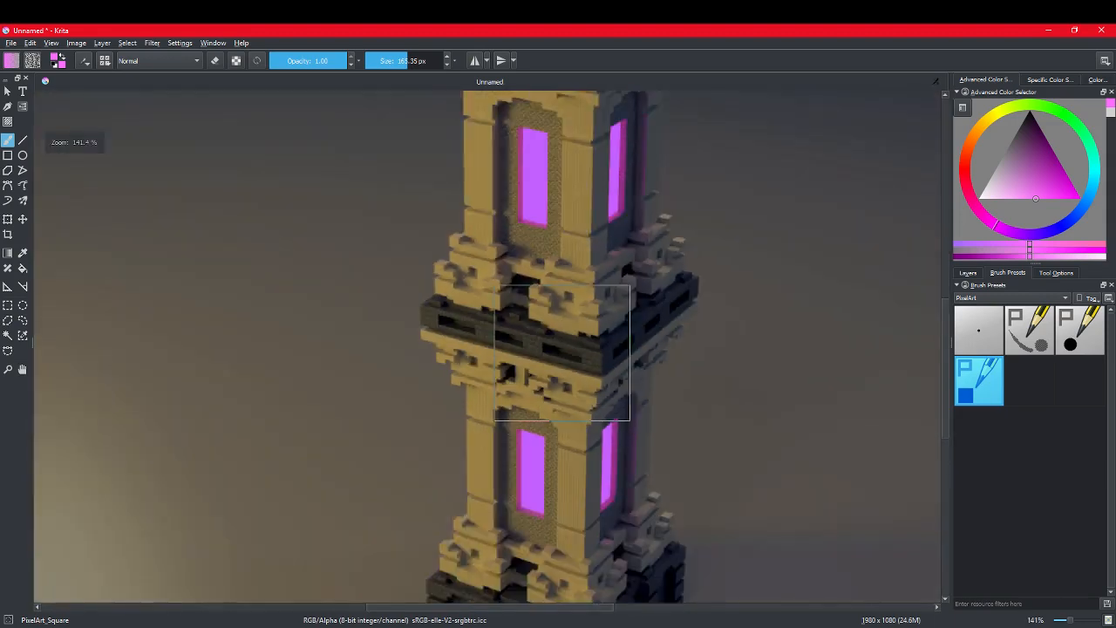
pyautogui.scroll(-1, 562, 352)
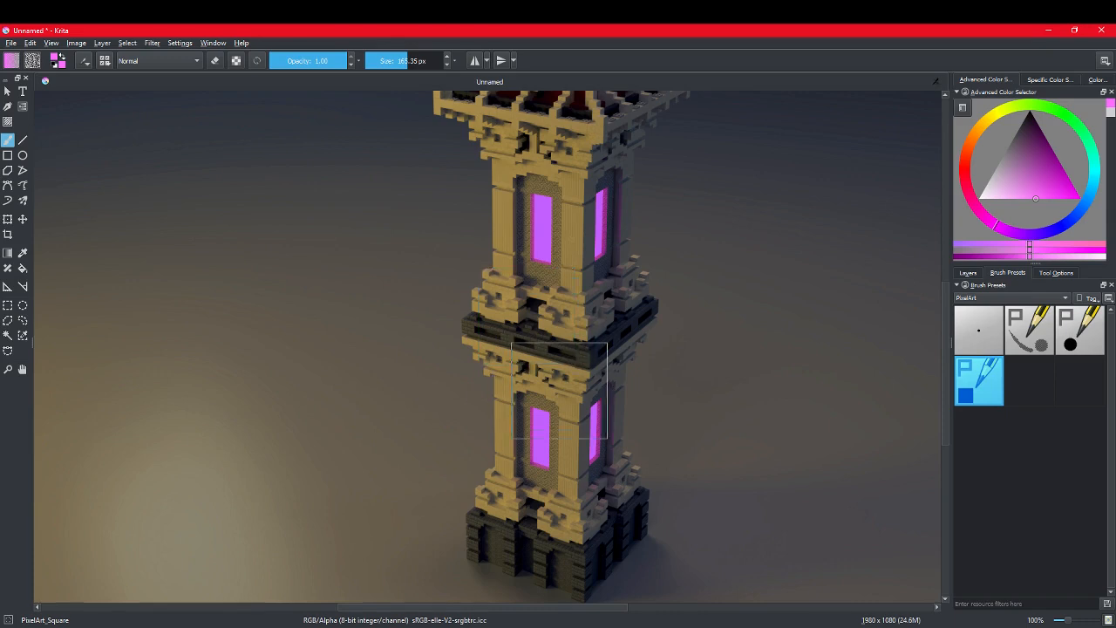
pyautogui.scroll(-2, 373, 295)
pyautogui.scroll(1, 323, 285)
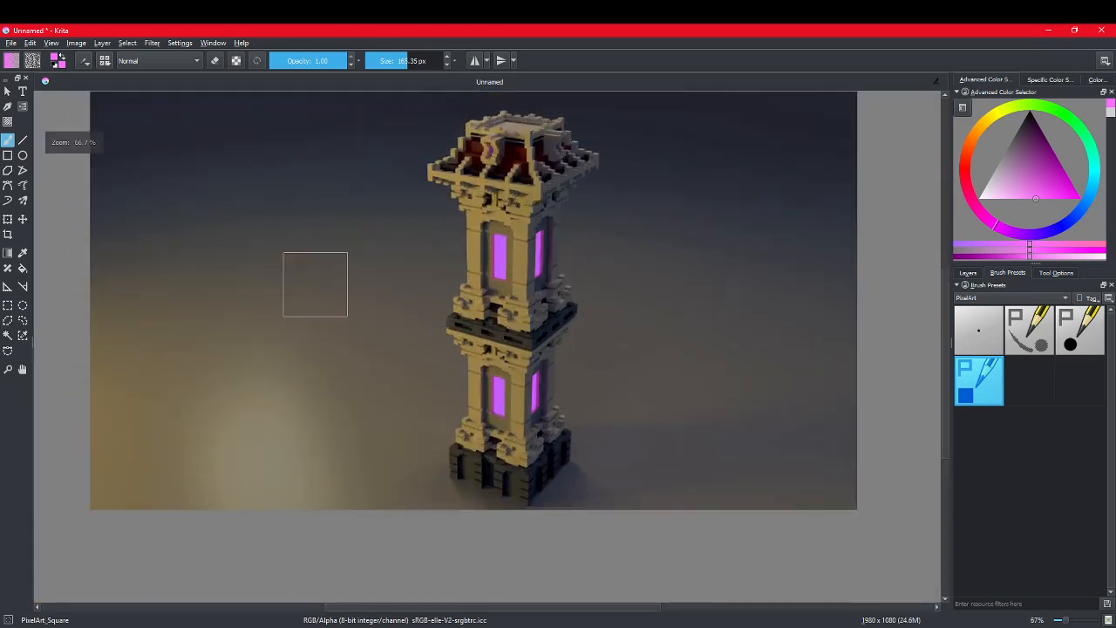
pyautogui.moveTo(314, 285); pyautogui.dragTo(336, 365, button='middle')
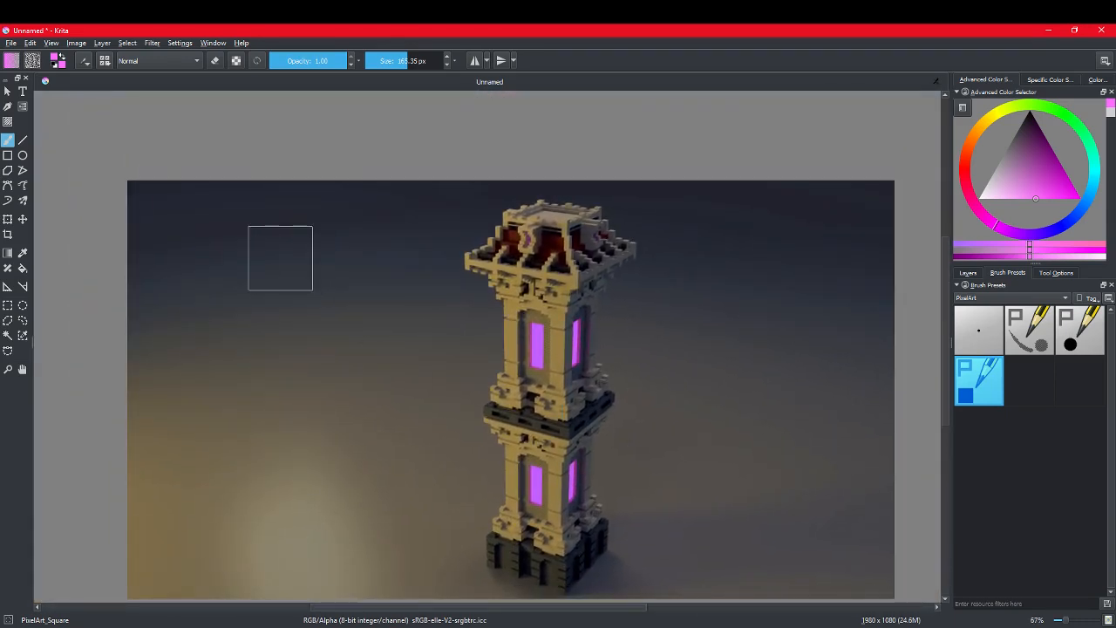
pyautogui.moveTo(383, 589)
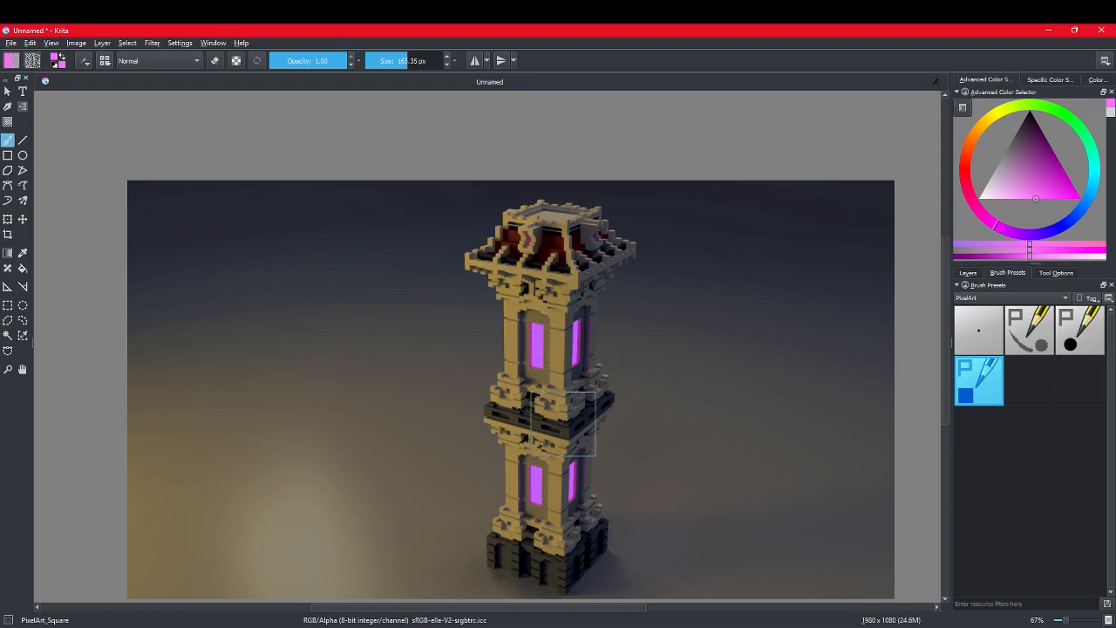
pyautogui.scroll(-2, 563, 423)
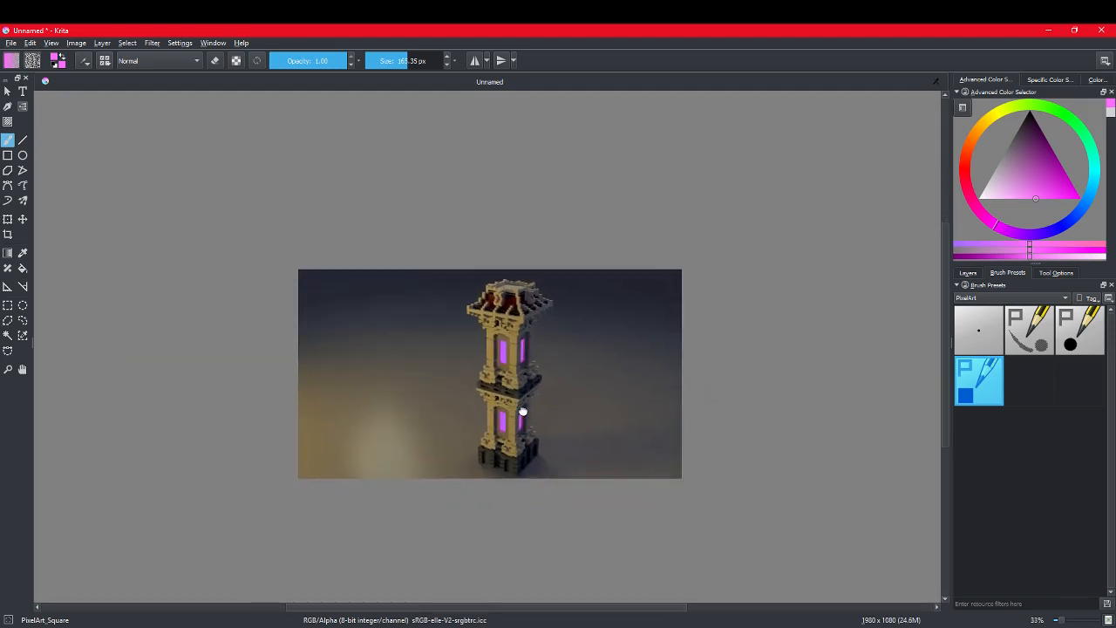
pyautogui.scroll(1, 522, 409)
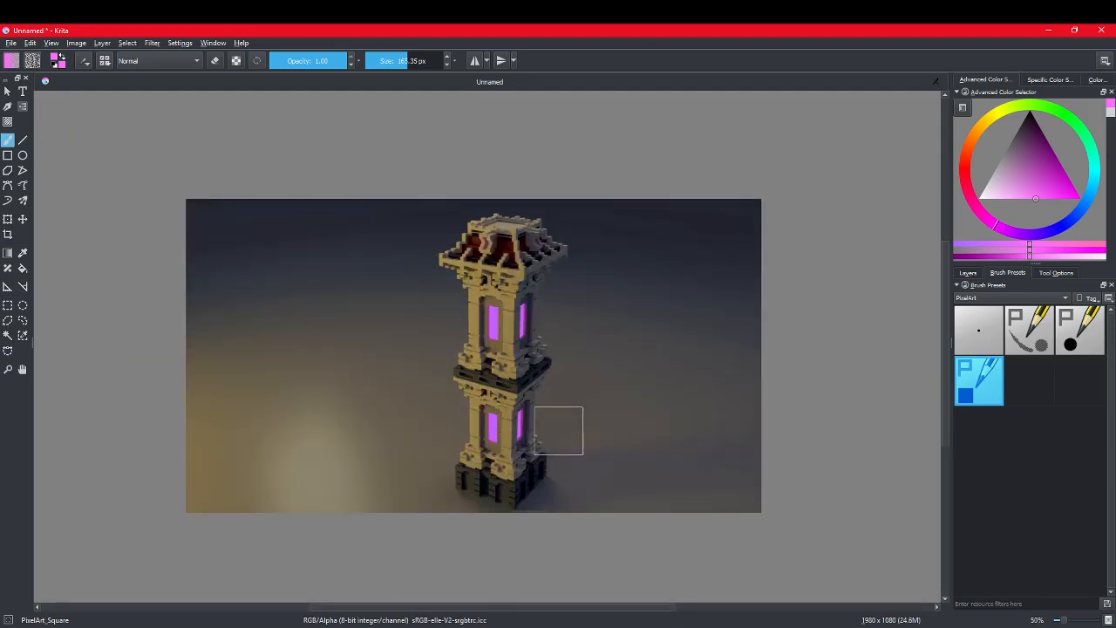